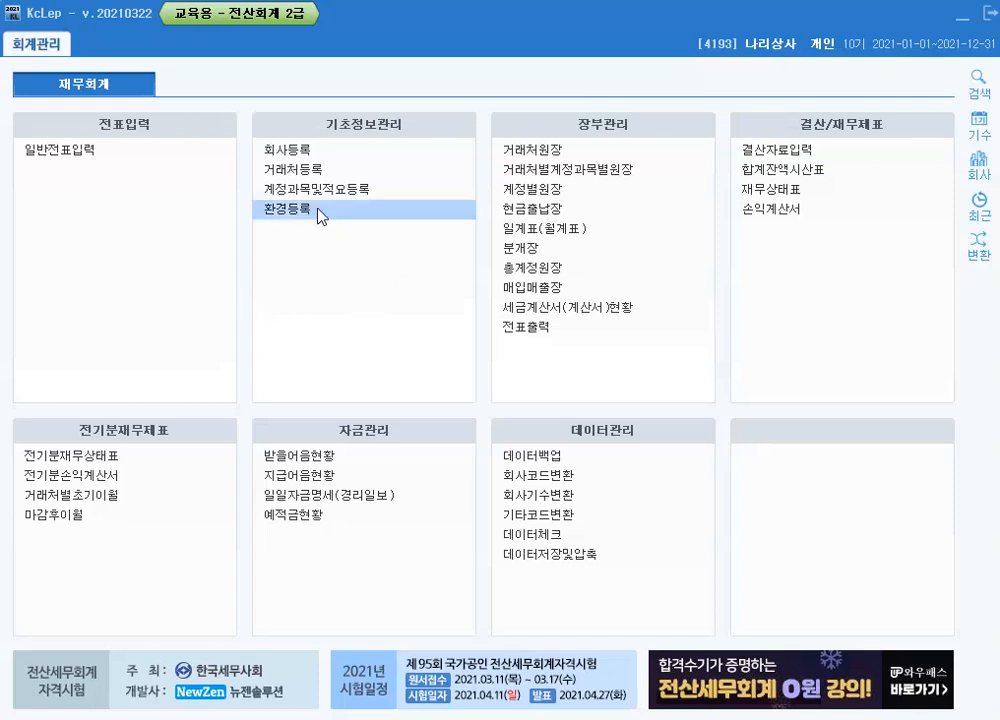
Open the company registration (회사등록) for 나리상사 and check its business registration number, representative name and opening date
{"action": "left_click", "coordinate": [294, 150]}
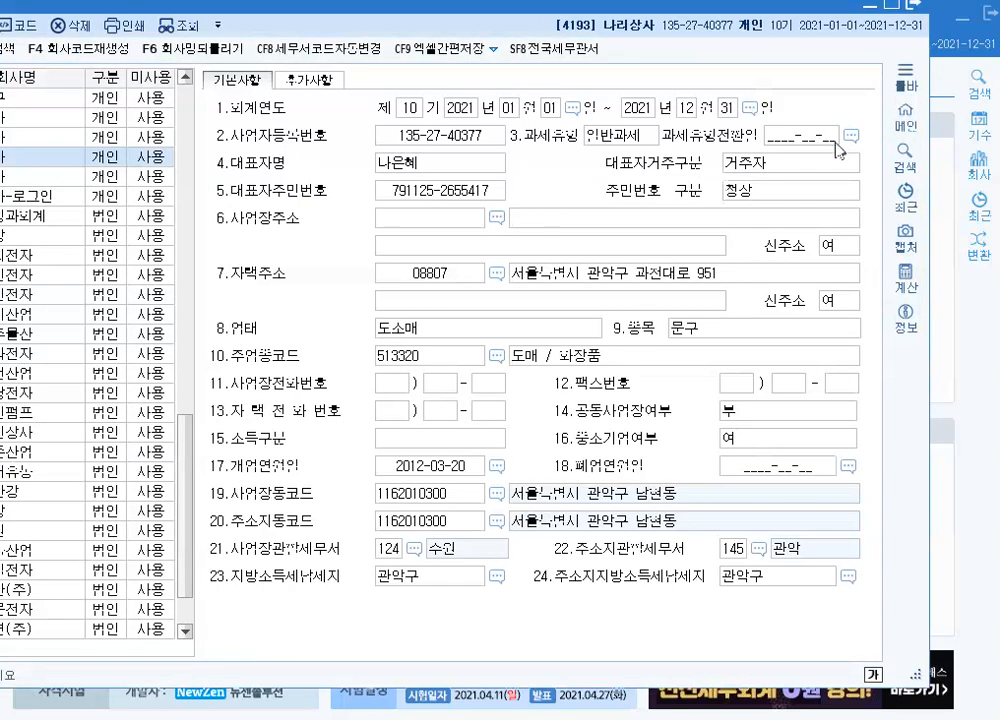
{"action": "left_click", "coordinate": [399, 308]}
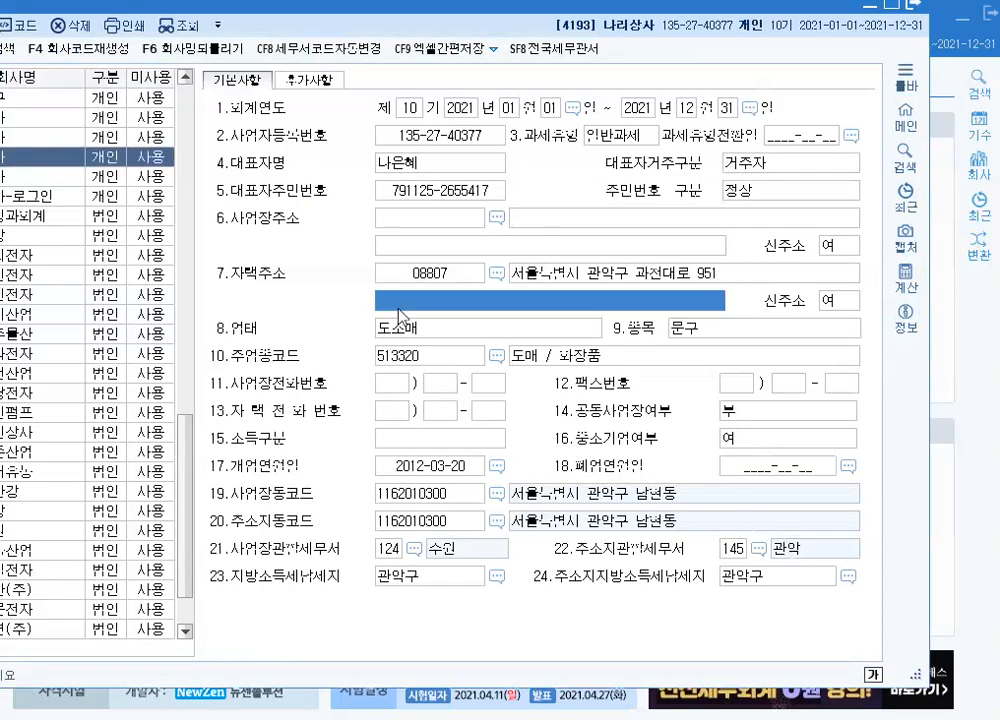
{"action": "left_click", "coordinate": [40, 3]}
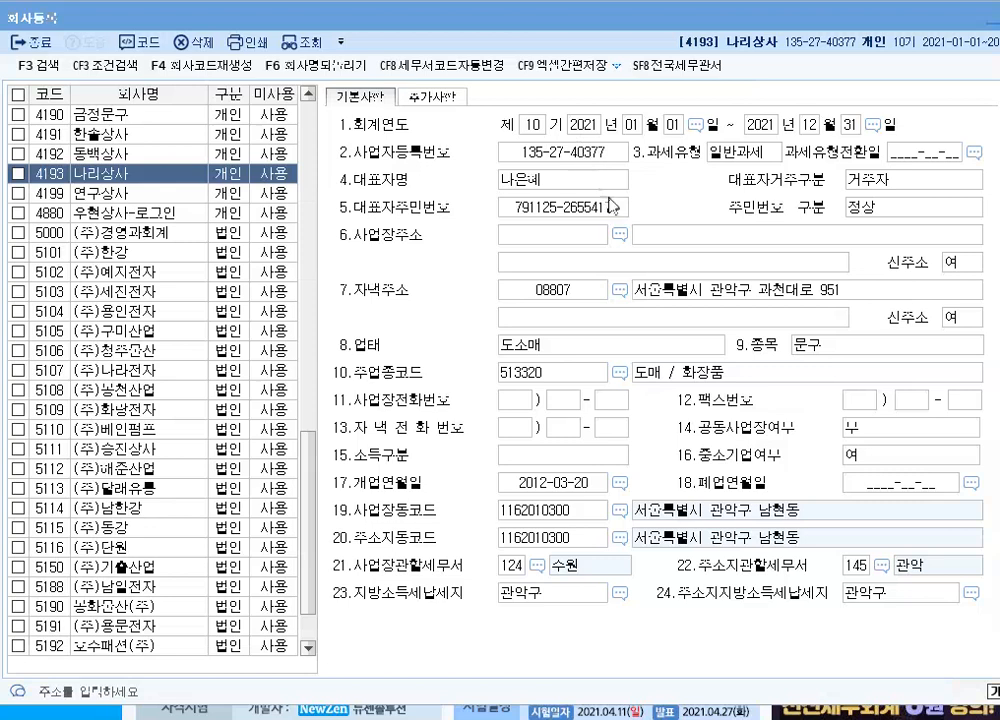
{"action": "left_click", "coordinate": [584, 155]}
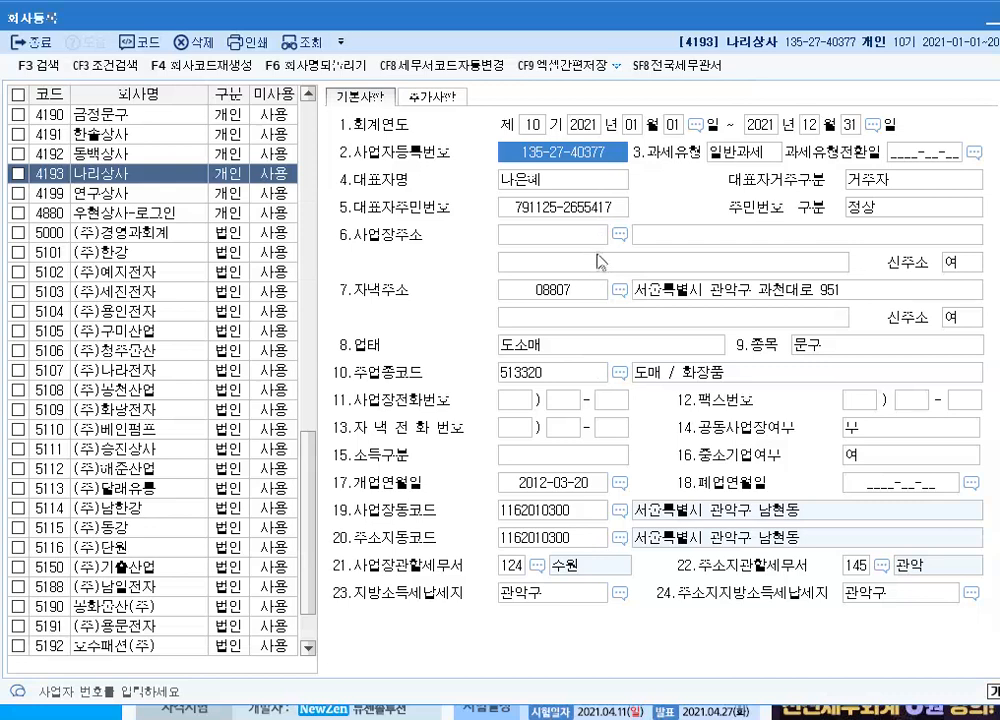
{"action": "key", "text": "Return"}
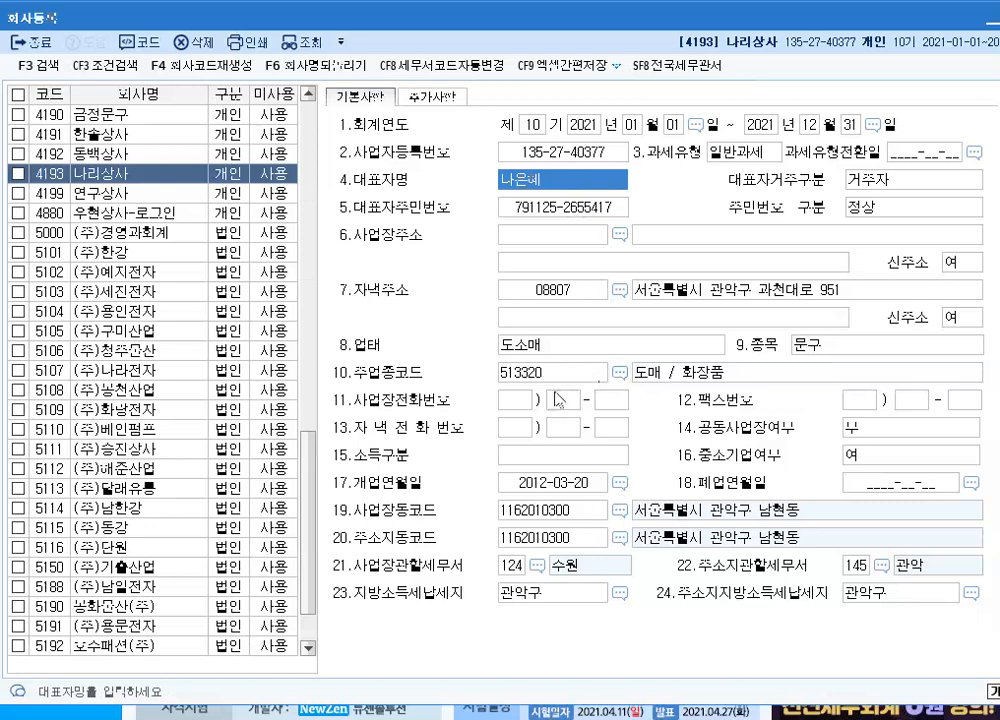
{"action": "left_click", "coordinate": [555, 484]}
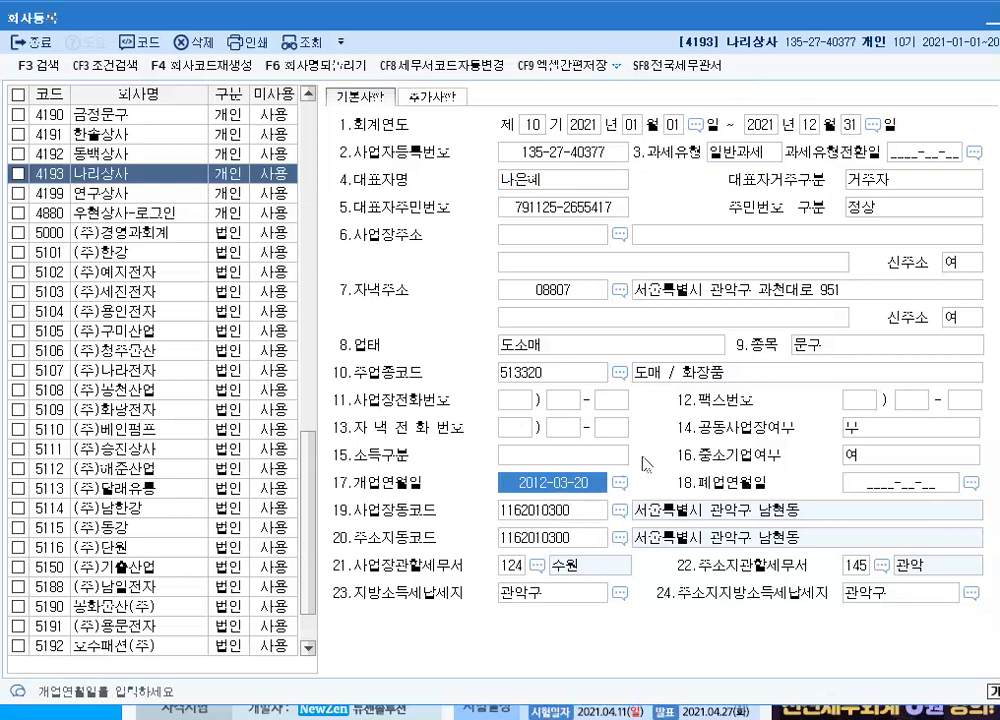
Replace the building number in the street line of the home address (자택주소) with the correct one
{"action": "left_click", "coordinate": [740, 291]}
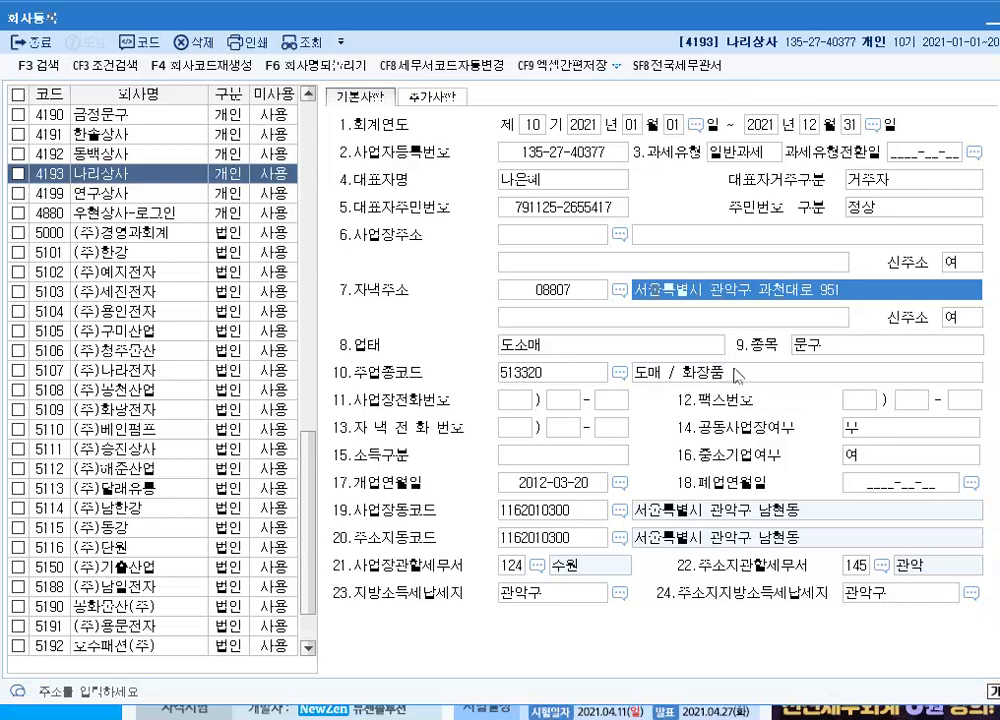
{"action": "left_click", "coordinate": [848, 292]}
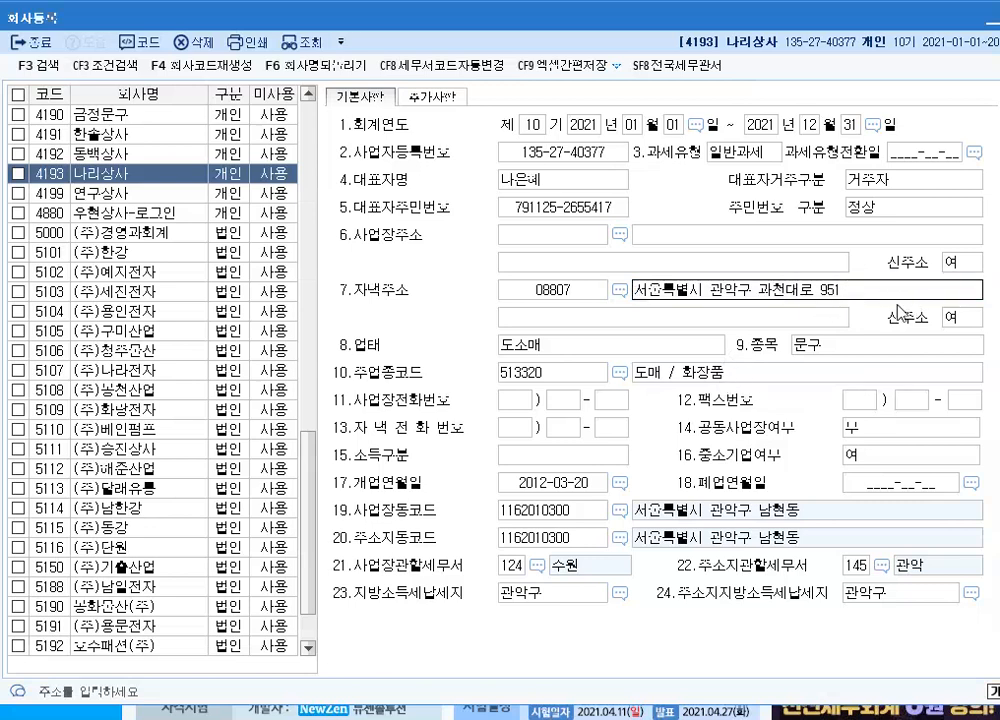
{"action": "key", "text": "BackSpace"}
{"action": "key", "text": "BackSpace"}
{"action": "key", "text": "BackSpace"}
{"action": "type", "text": "855"}
Enter the neighbourhood in parentheses as the home address detail and set its new-address option (신주소) to 여
{"action": "left_click", "coordinate": [611, 323]}
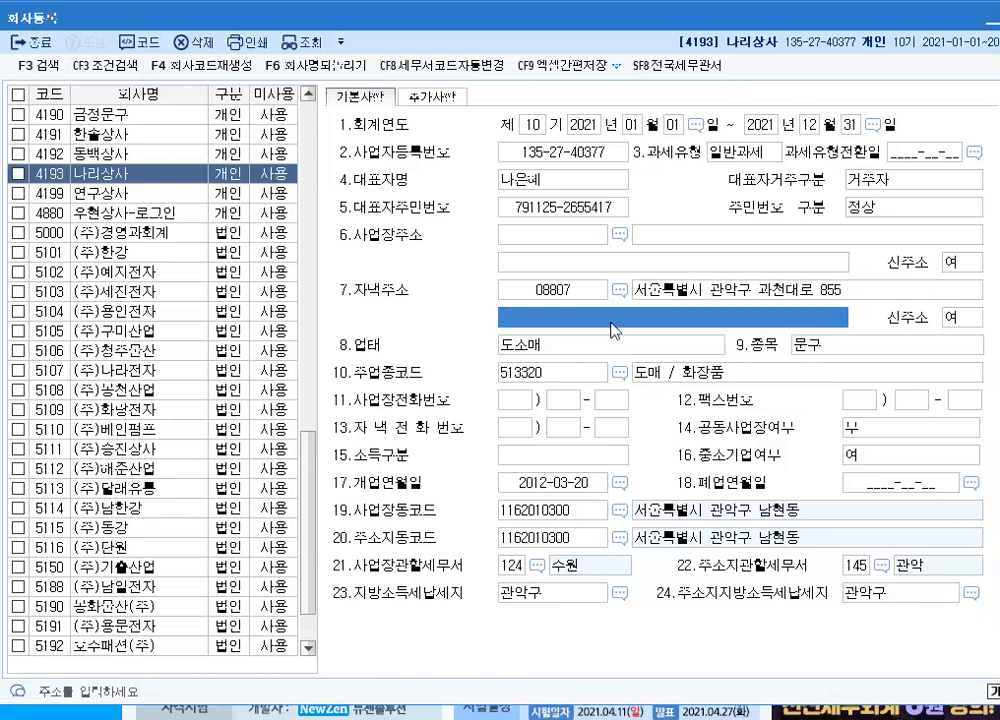
{"action": "type", "text": "("}
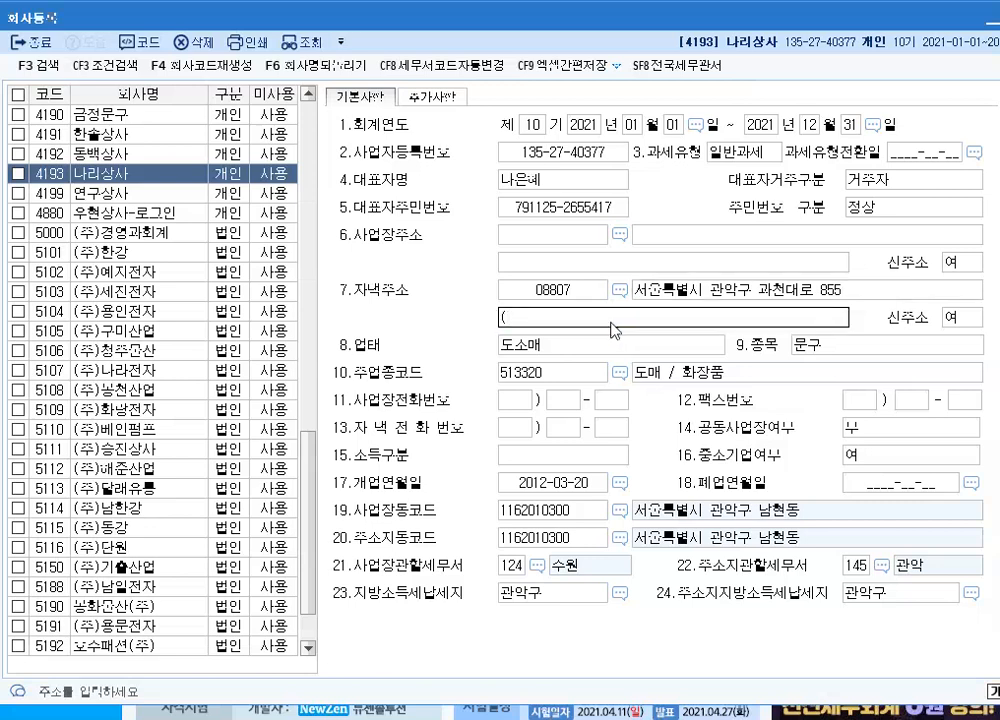
{"action": "type", "text": "남펴"}
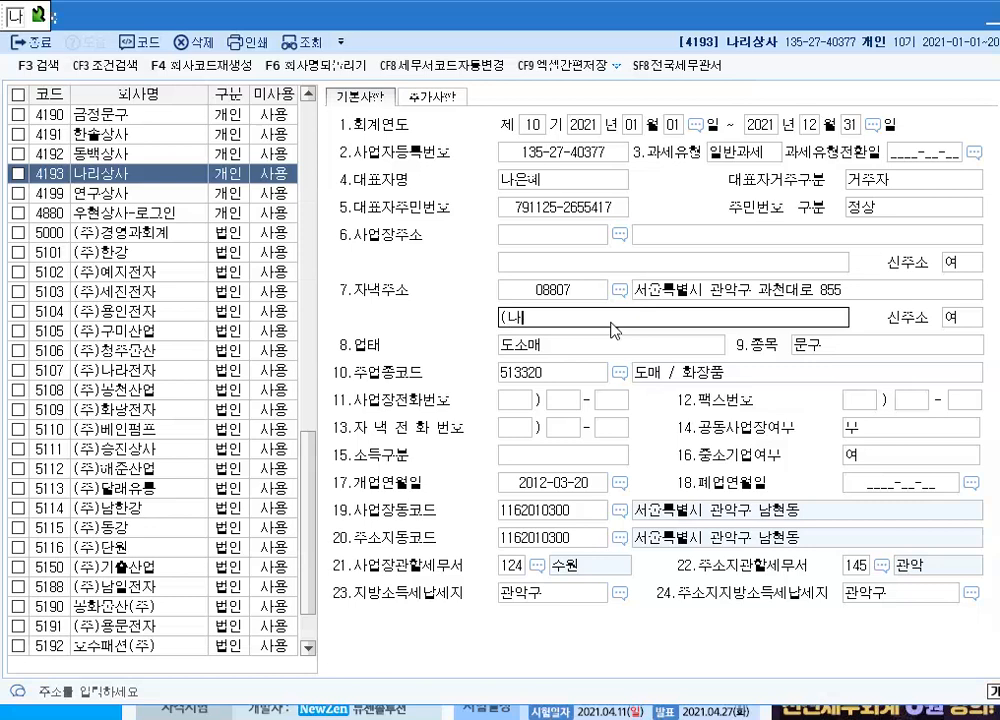
{"action": "type", "text": "동"}
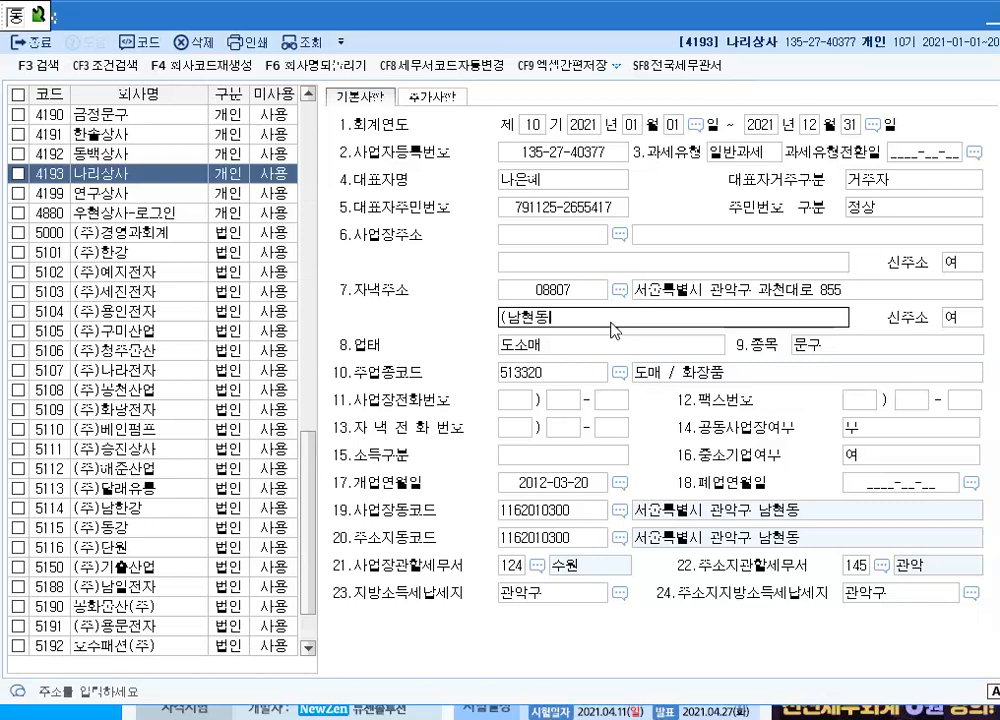
{"action": "type", "text": ")"}
{"action": "key", "text": "Return"}
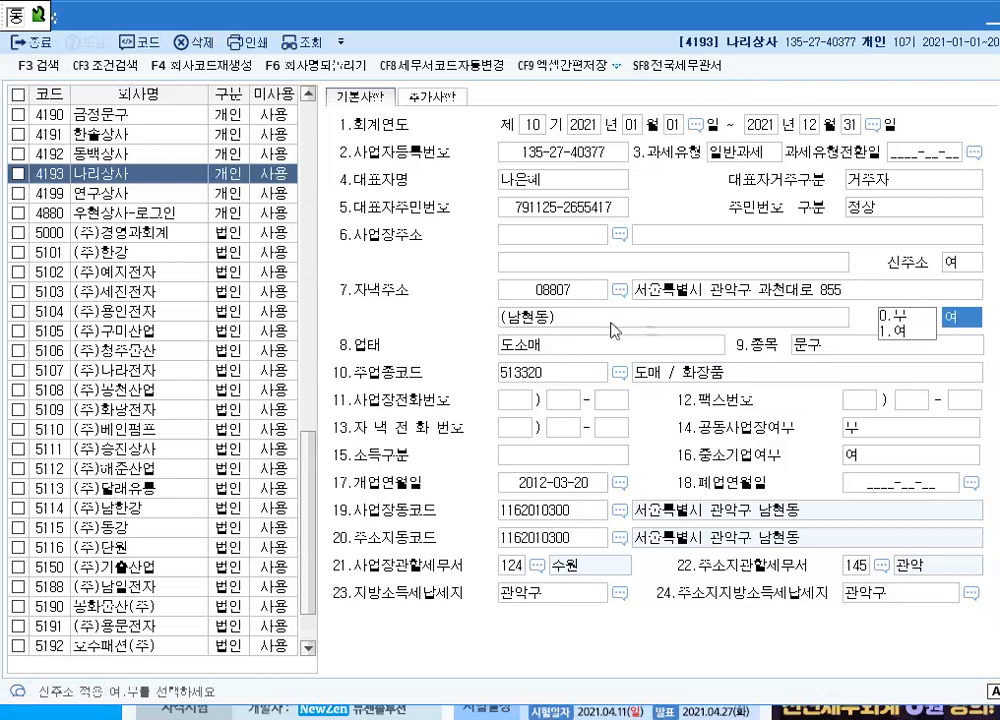
{"action": "left_click", "coordinate": [897, 334]}
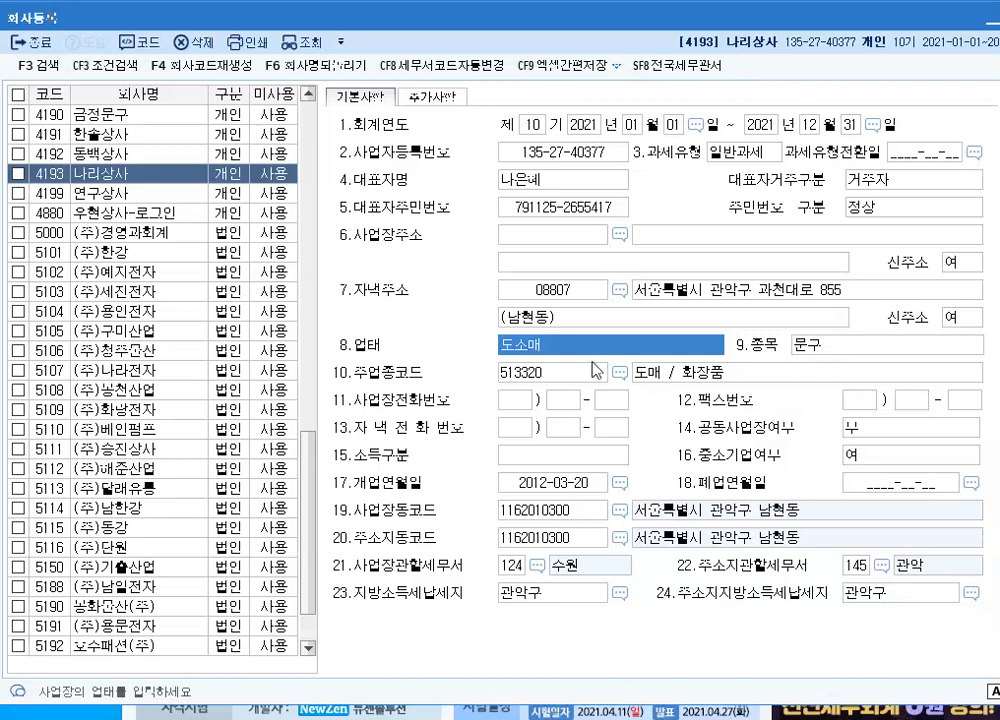
Keep the business type (업태) and set the business item (종목) to 전자제품
{"action": "key", "text": "Return"}
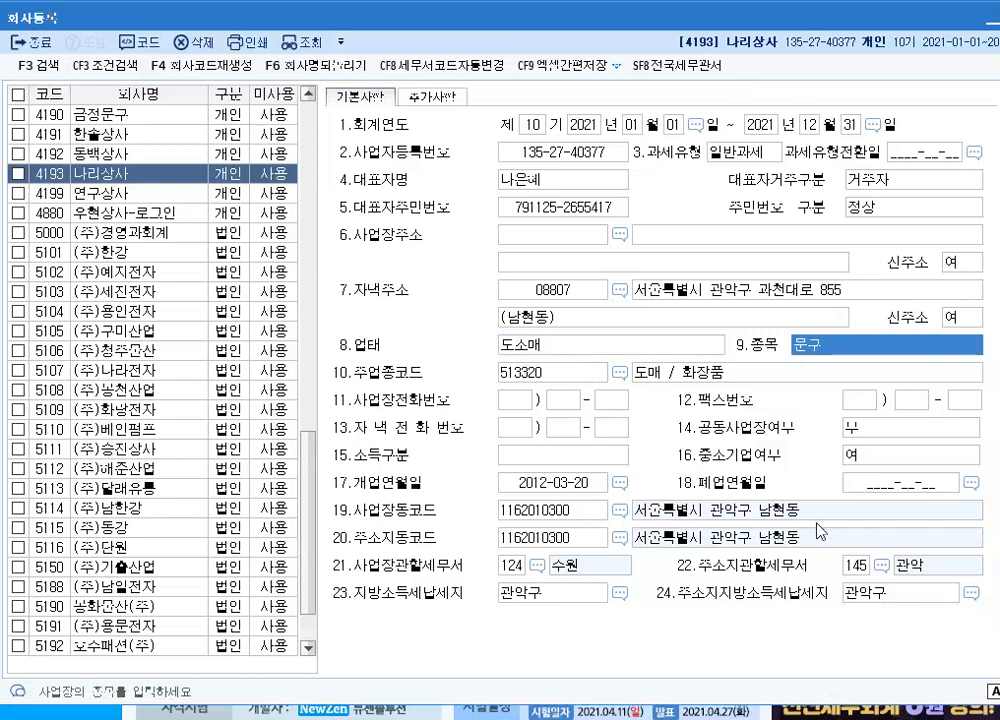
{"action": "type", "text": "전"}
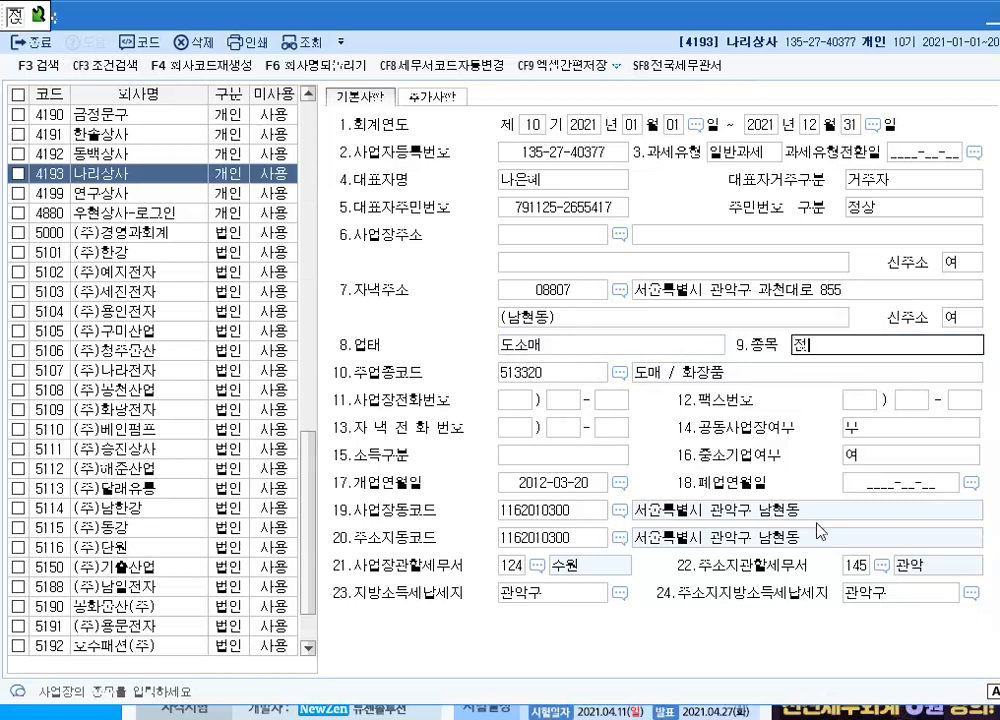
{"action": "type", "text": "자제푸ㅁ"}
{"action": "key", "text": "Return"}
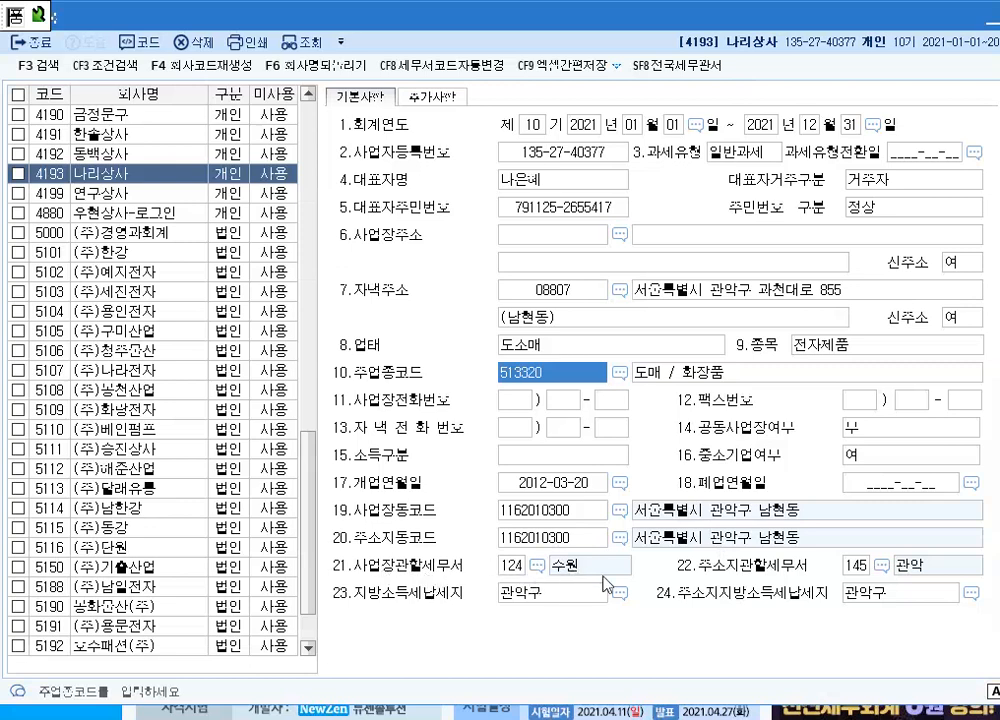
Look up 관 in the tax office list, set the workplace's tax office (사업장관할세무서) to 145 관악, and close the company registration
{"action": "left_click", "coordinate": [516, 566]}
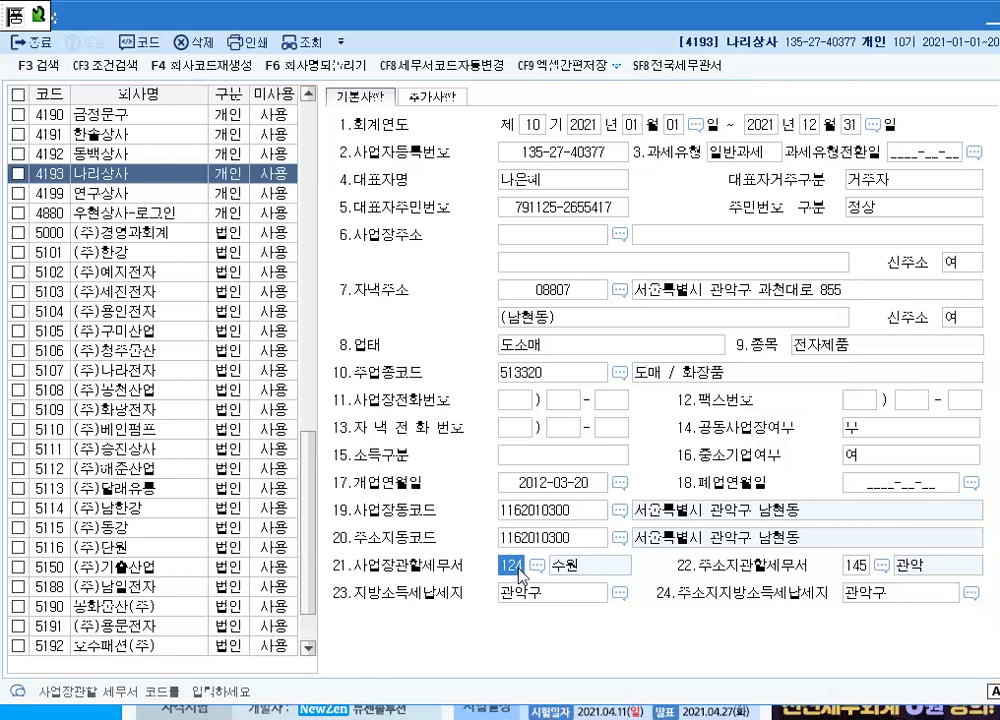
{"action": "left_click", "coordinate": [518, 566]}
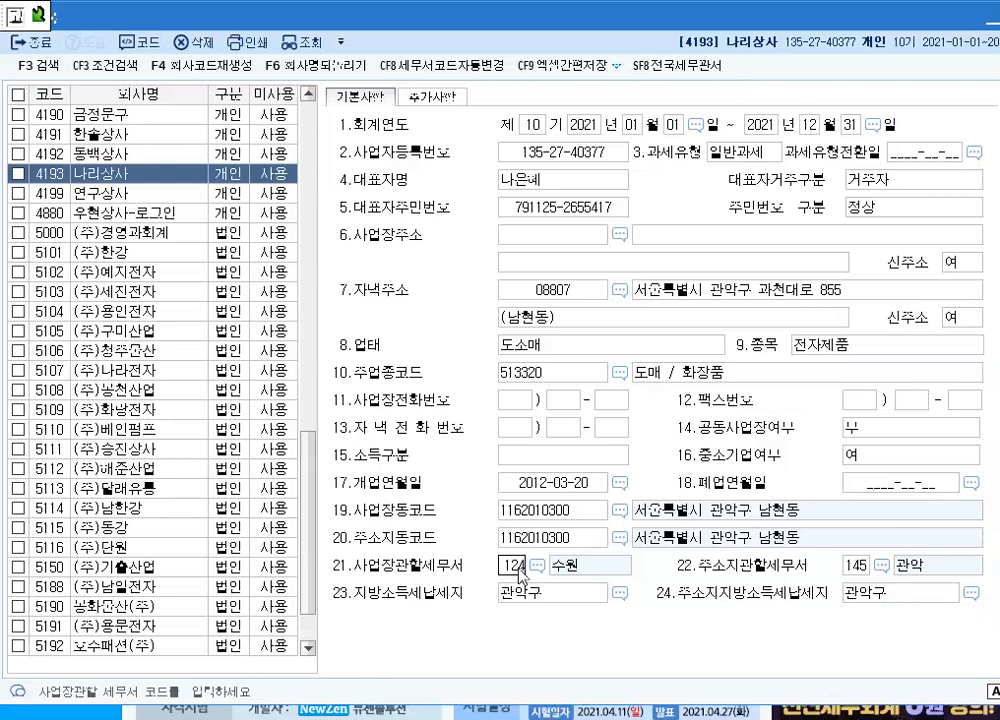
{"action": "key", "text": "Return"}
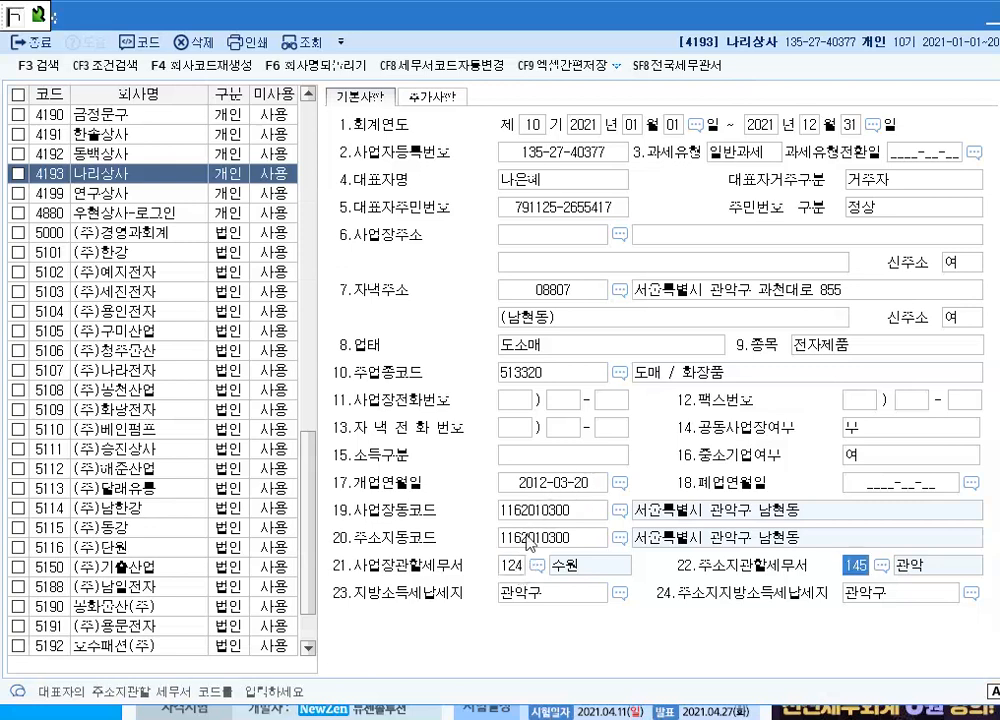
{"action": "left_click", "coordinate": [518, 570]}
{"action": "key", "text": "F2"}
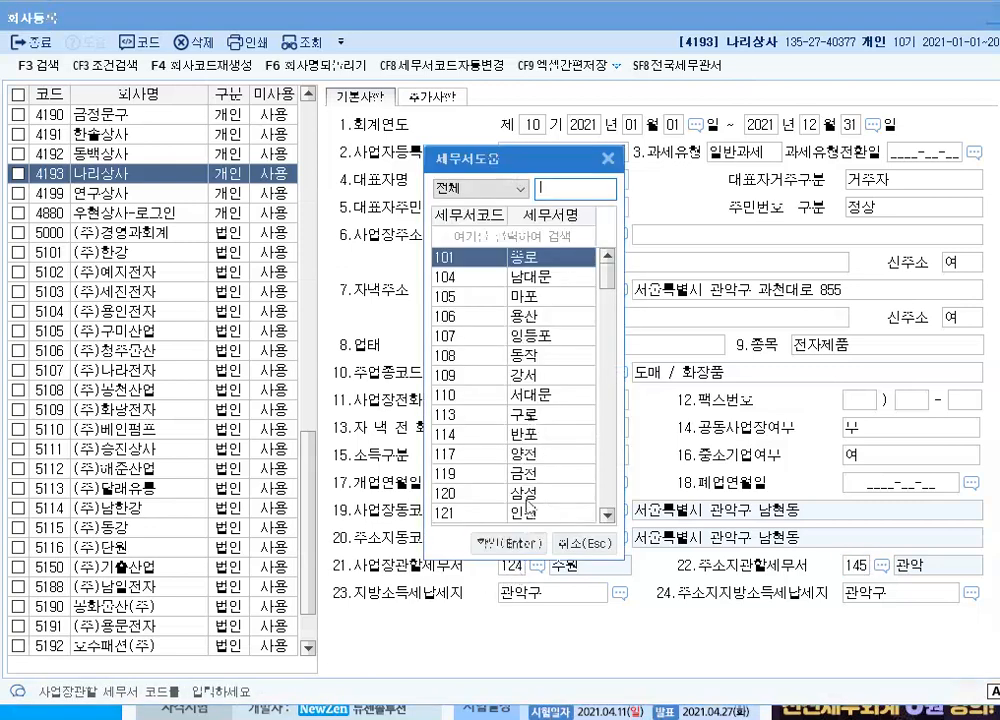
{"action": "type", "text": "고"}
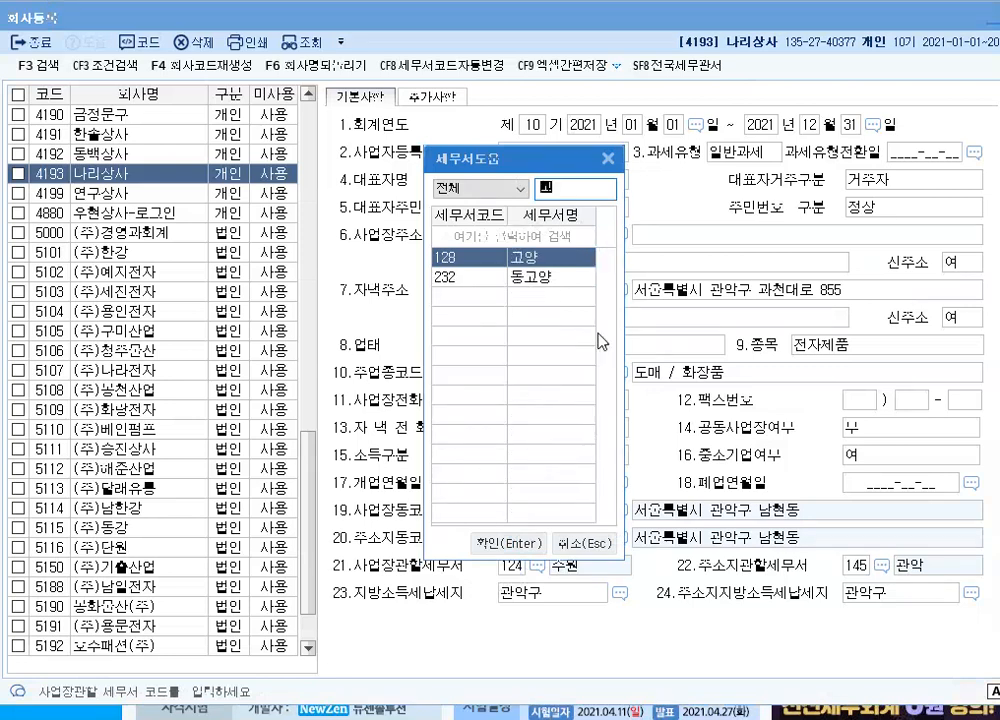
{"action": "type", "text": "관"}
{"action": "key", "text": "Return"}
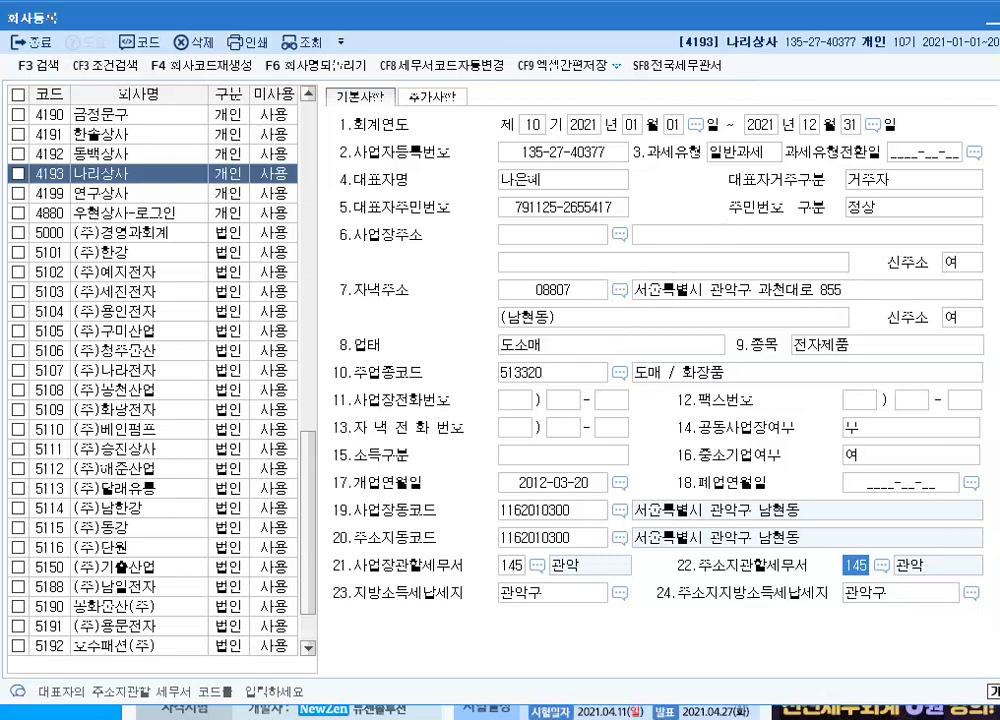
{"action": "key", "text": "Escape"}
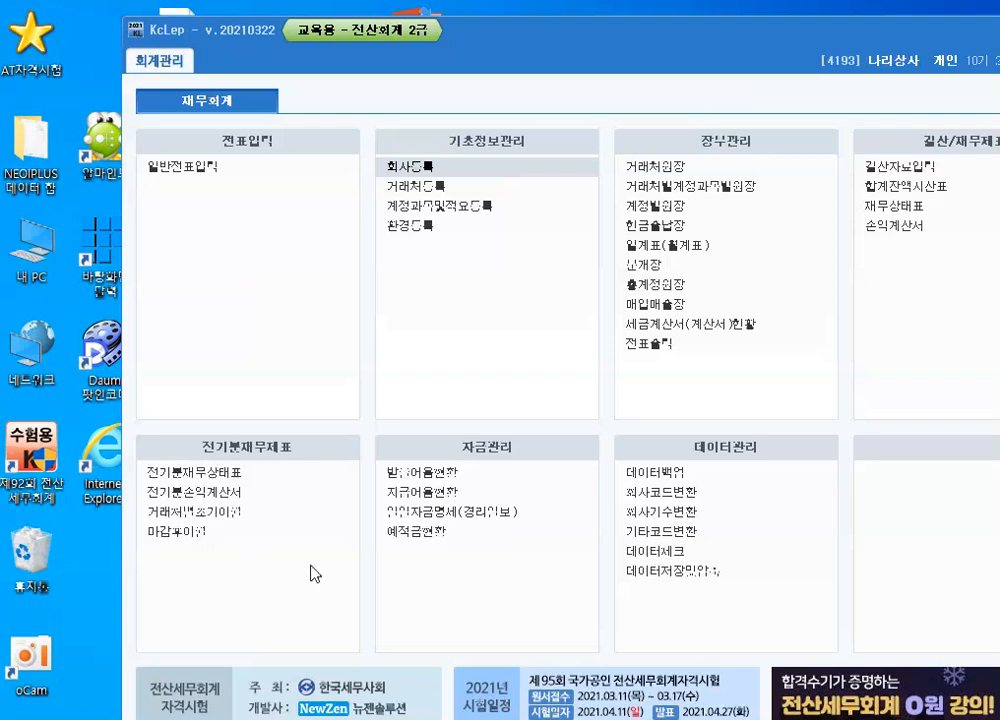
Open the prior-period income statement (전기분손익계산서) and temporarily circle the 당기순이익 row with the screen drawing tool (화면 낙서)
{"action": "left_click", "coordinate": [176, 493]}
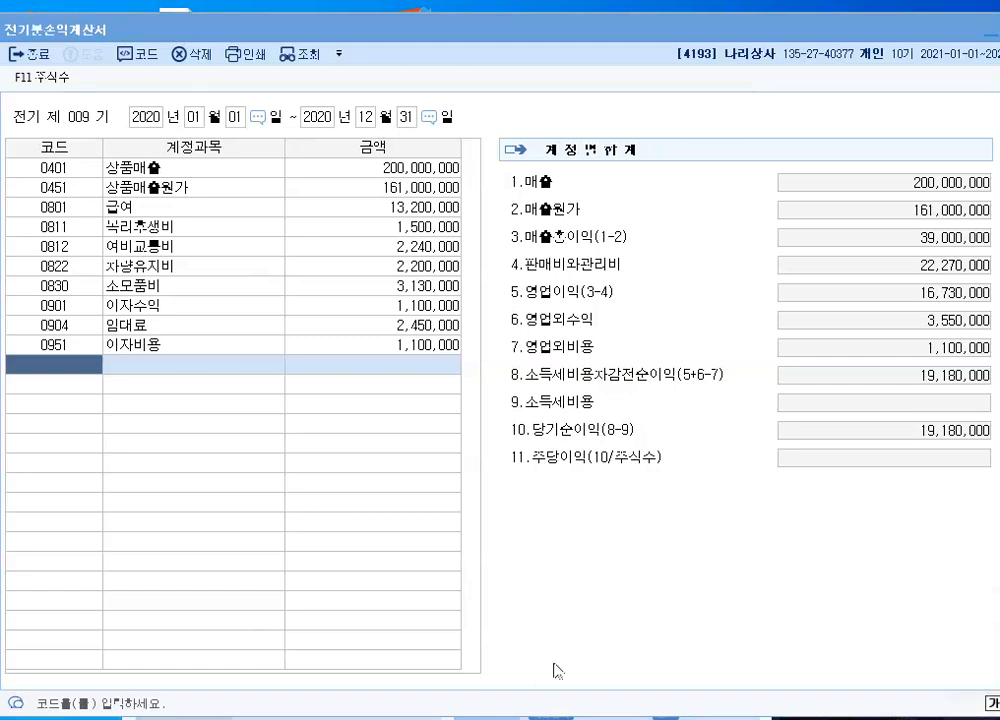
{"action": "key", "text": "super"}
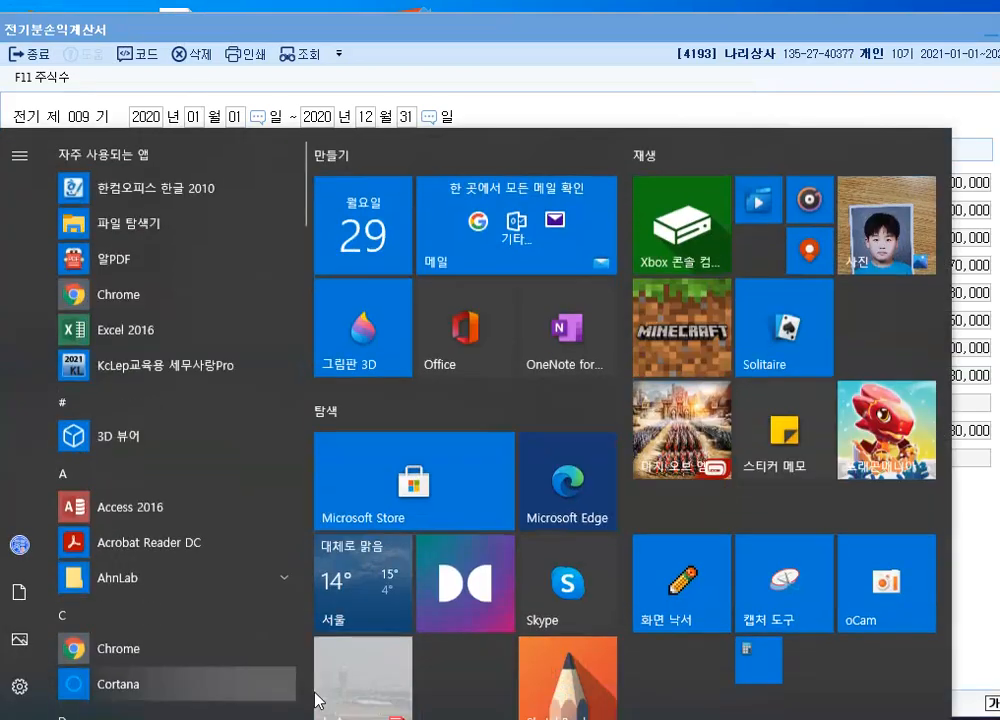
{"action": "left_click", "coordinate": [687, 596]}
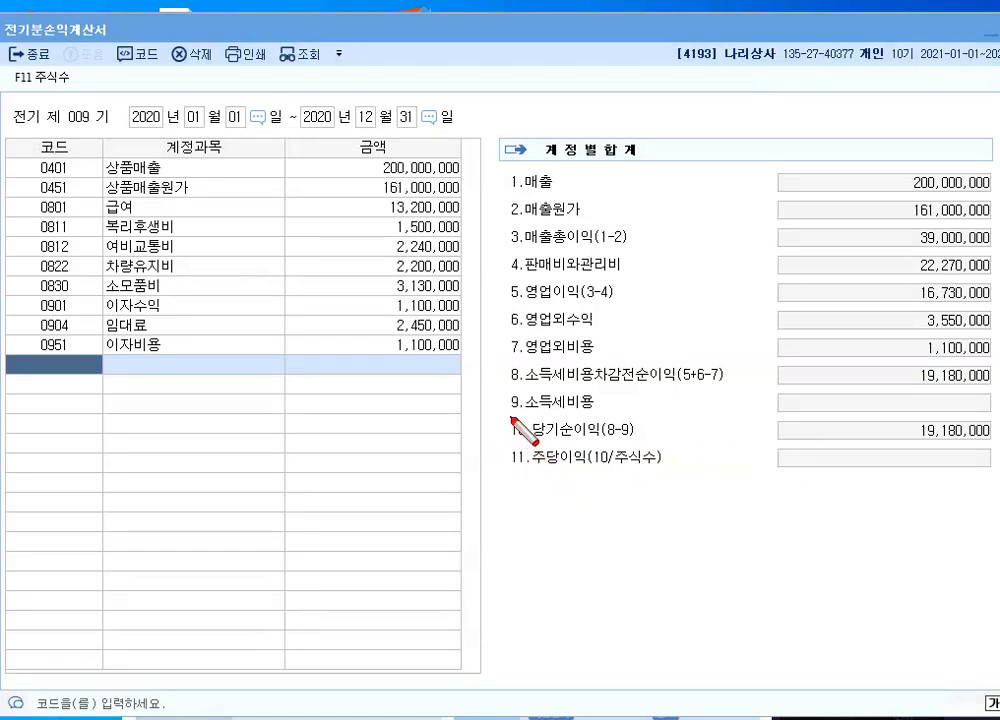
{"action": "mouse_move", "coordinate": [510, 417]}
{"action": "left_mouse_down"}
{"action": "mouse_move", "coordinate": [620, 442]}
{"action": "mouse_move", "coordinate": [998, 440]}
{"action": "mouse_move", "coordinate": [915, 414]}
{"action": "mouse_move", "coordinate": [512, 415]}
{"action": "left_mouse_up"}
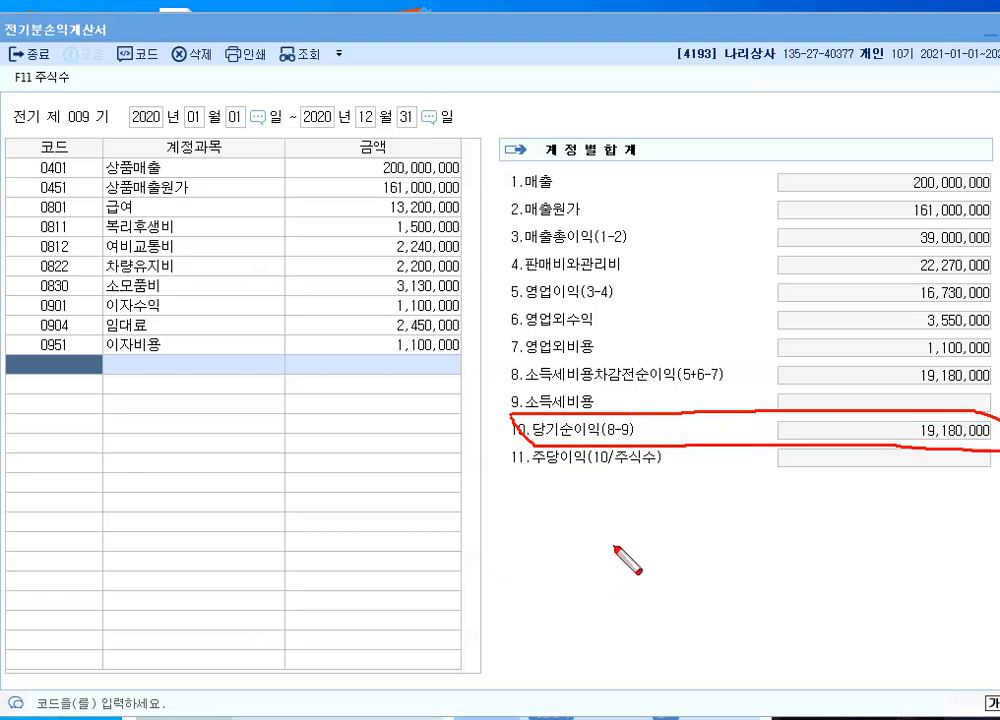
{"action": "key", "text": "Escape"}
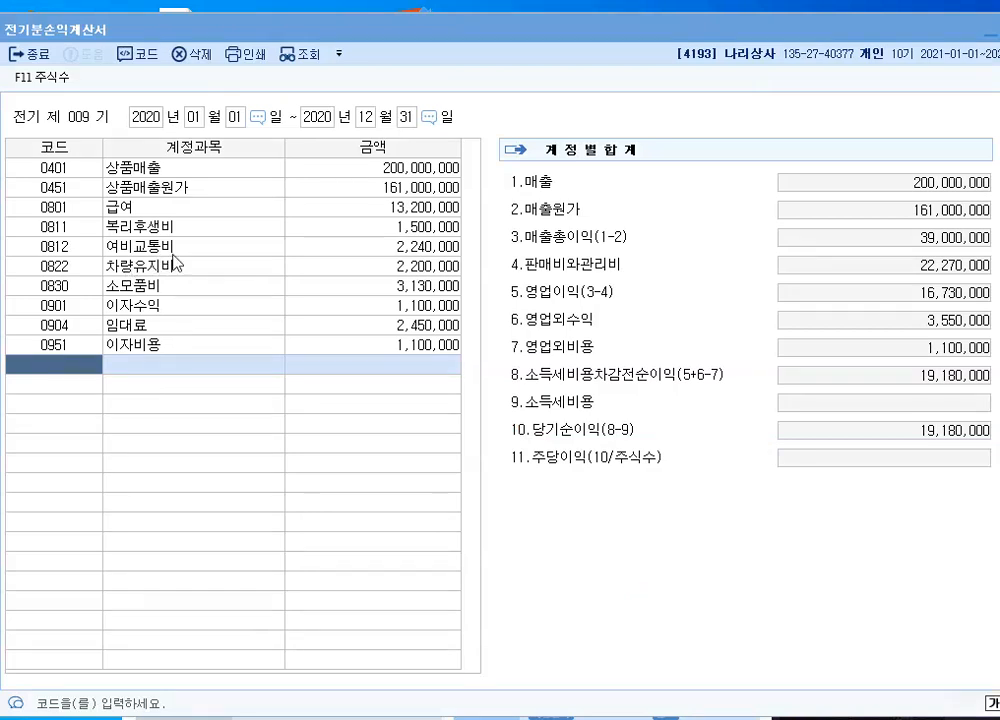
Check the 상품매출 amount and the purchase and inventory breakdown of 상품매출원가, then close the income statement
{"action": "left_click", "coordinate": [404, 166]}
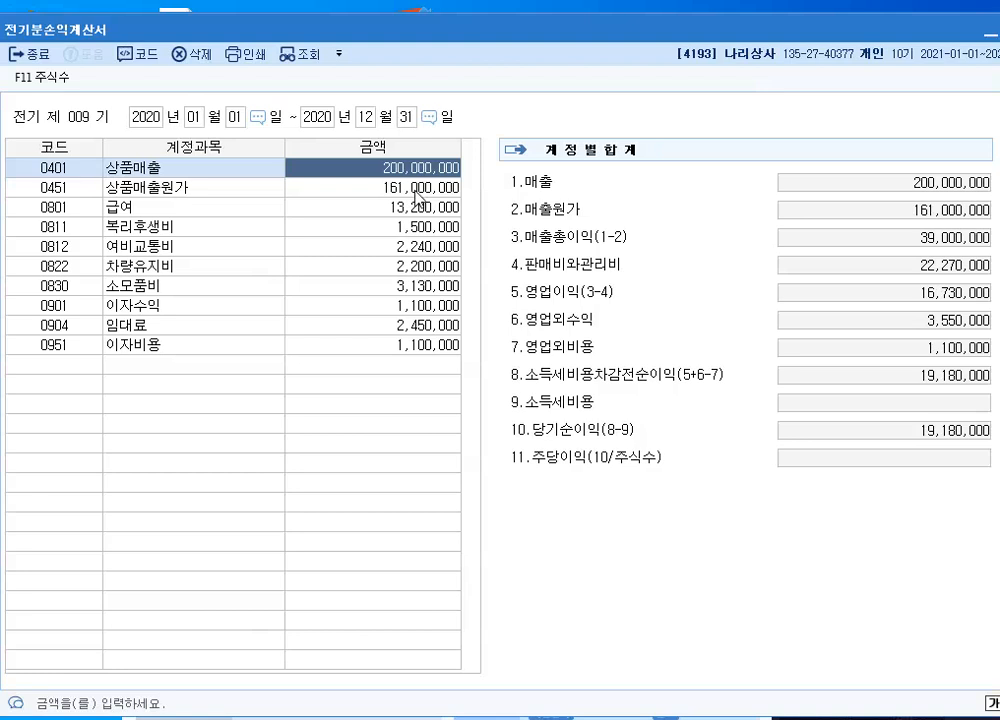
{"action": "left_click", "coordinate": [418, 197]}
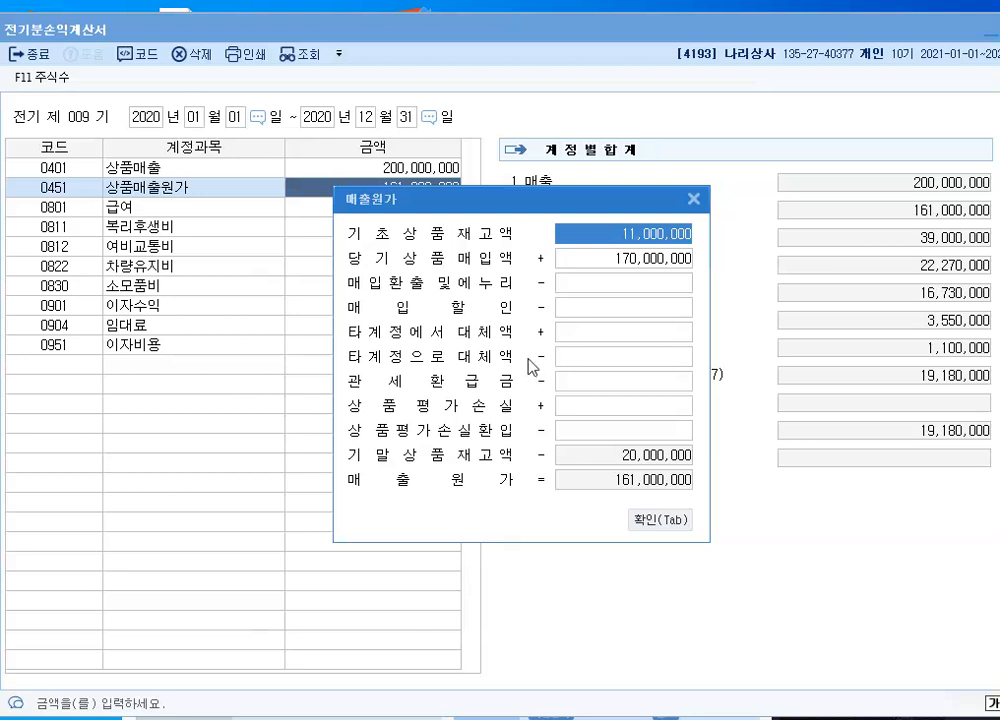
{"action": "left_click", "coordinate": [617, 264]}
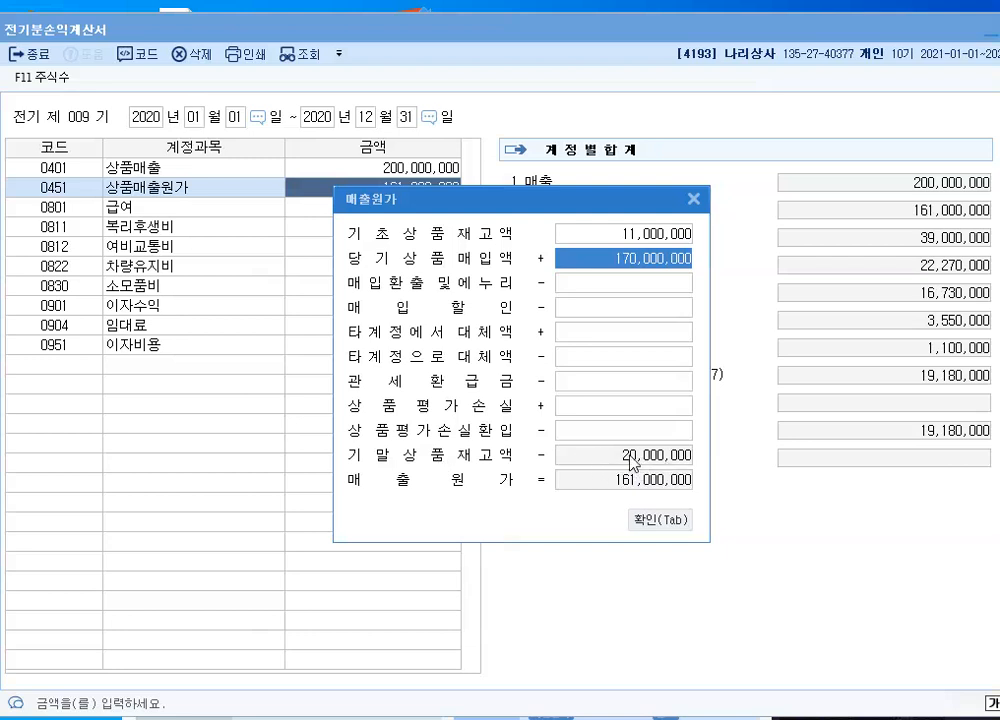
{"action": "left_click", "coordinate": [641, 525]}
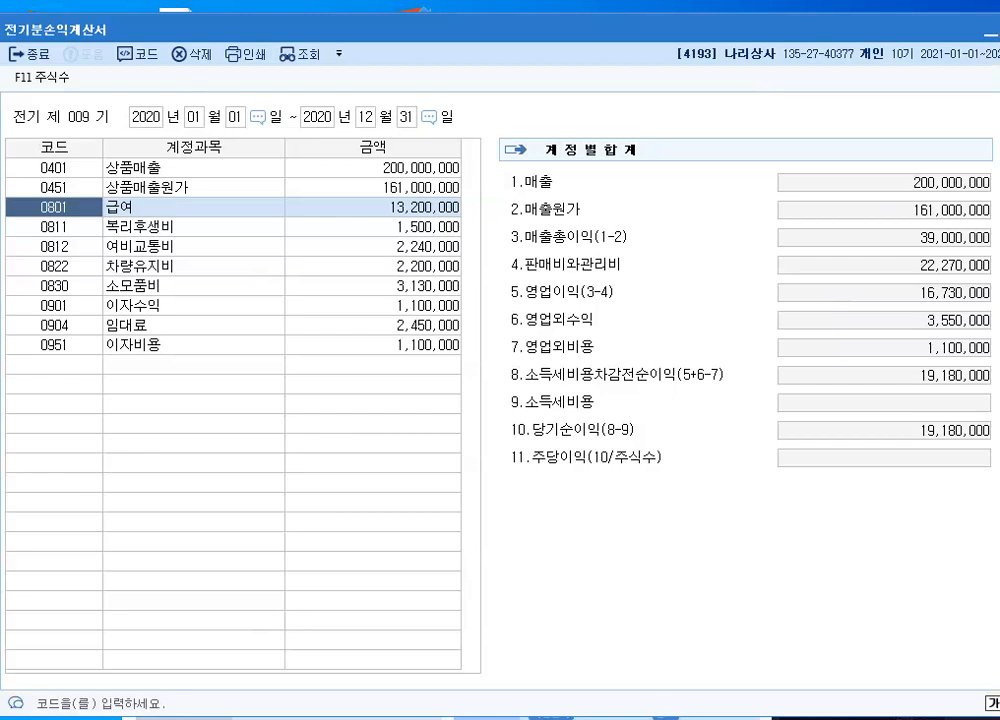
{"action": "left_click", "coordinate": [997, 34]}
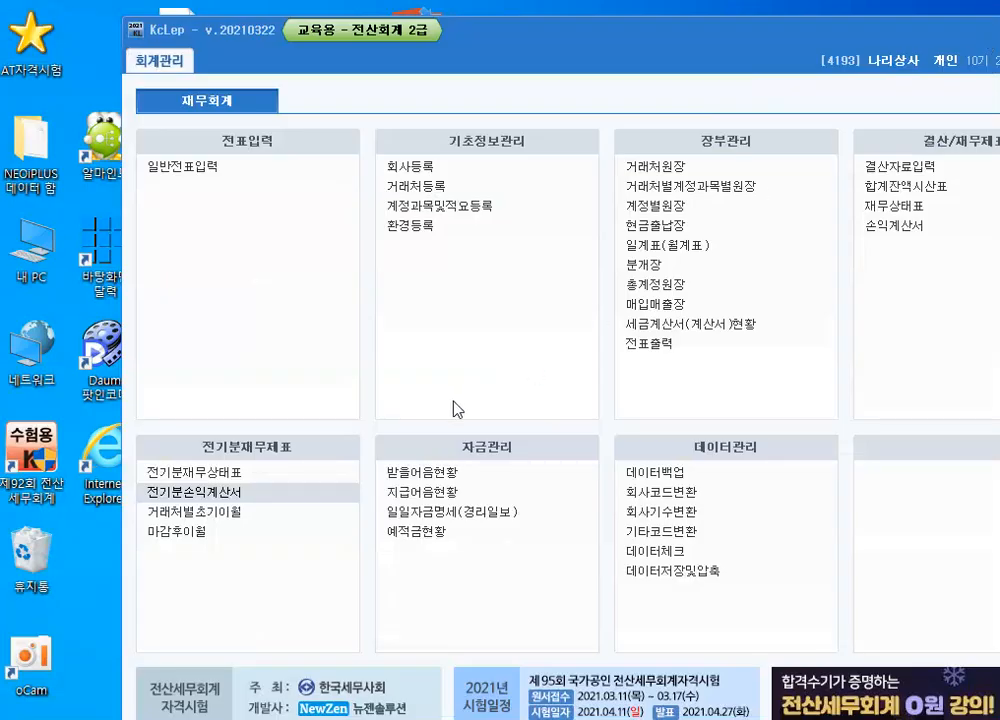
Open the prior-period balance sheet (전기분재무상태표), set the 상품 amount to 21,000,000, and close the statement
{"action": "left_click", "coordinate": [205, 474]}
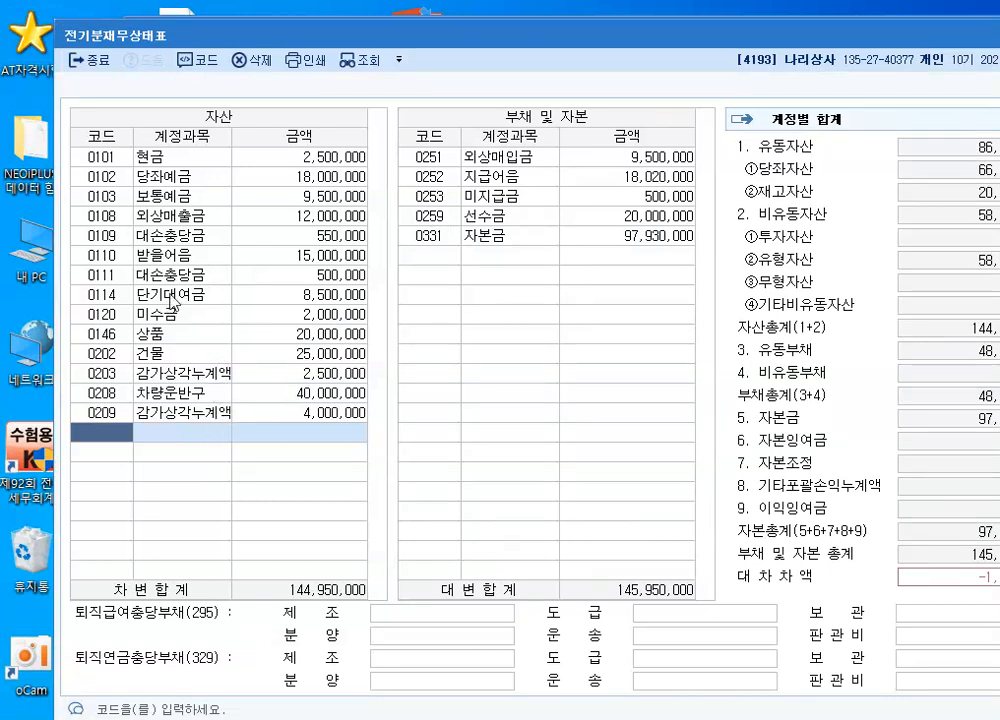
{"action": "left_click", "coordinate": [298, 335]}
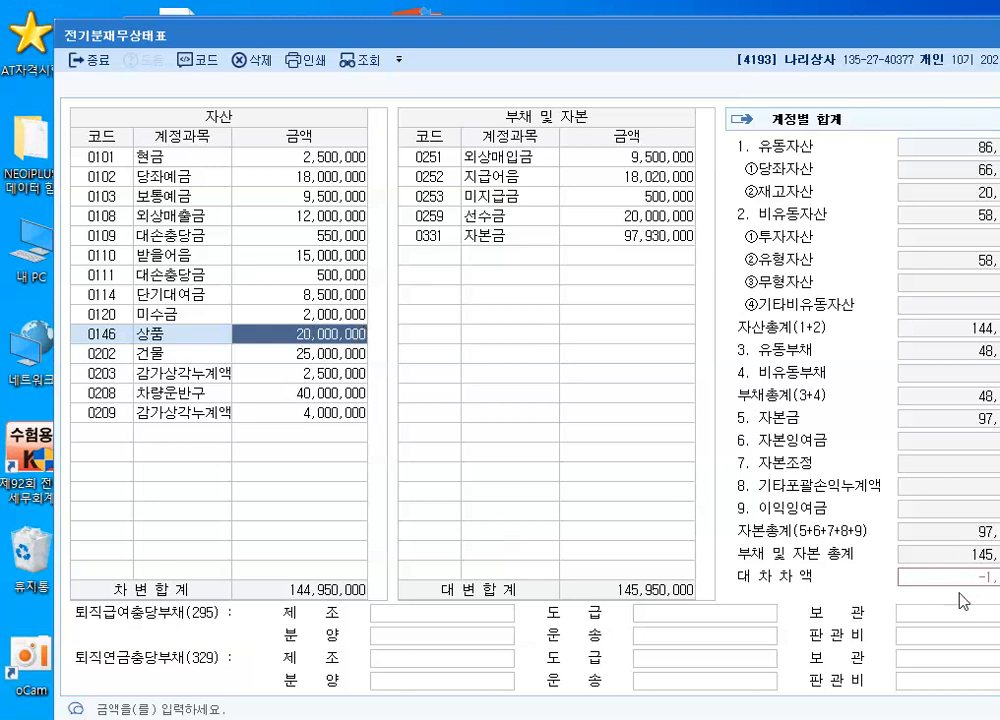
{"action": "left_click_drag", "start_coordinate": [955, 550], "coordinate": [998, 606]}
{"action": "left_click_drag", "start_coordinate": [998, 530], "coordinate": [958, 556]}
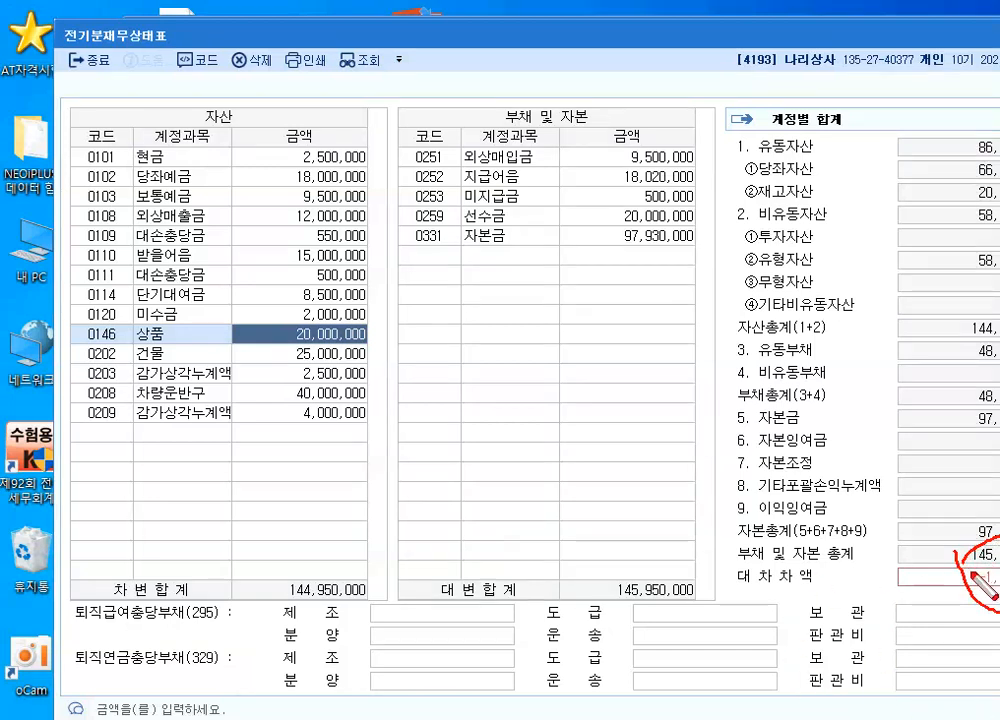
{"action": "key", "text": "Escape"}
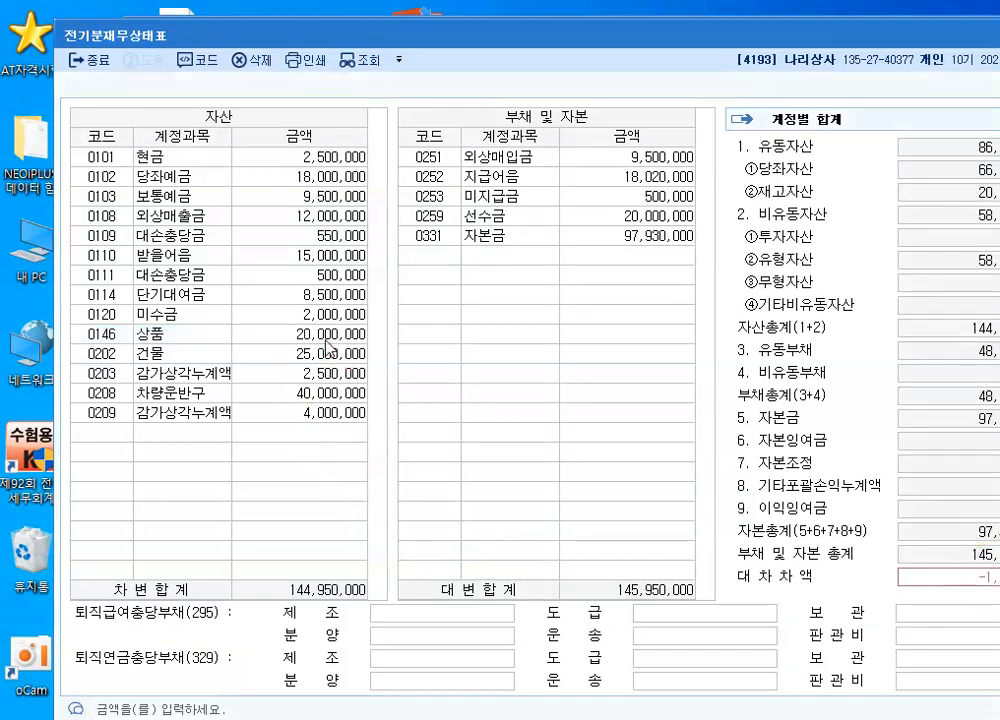
{"action": "type", "text": "21000000"}
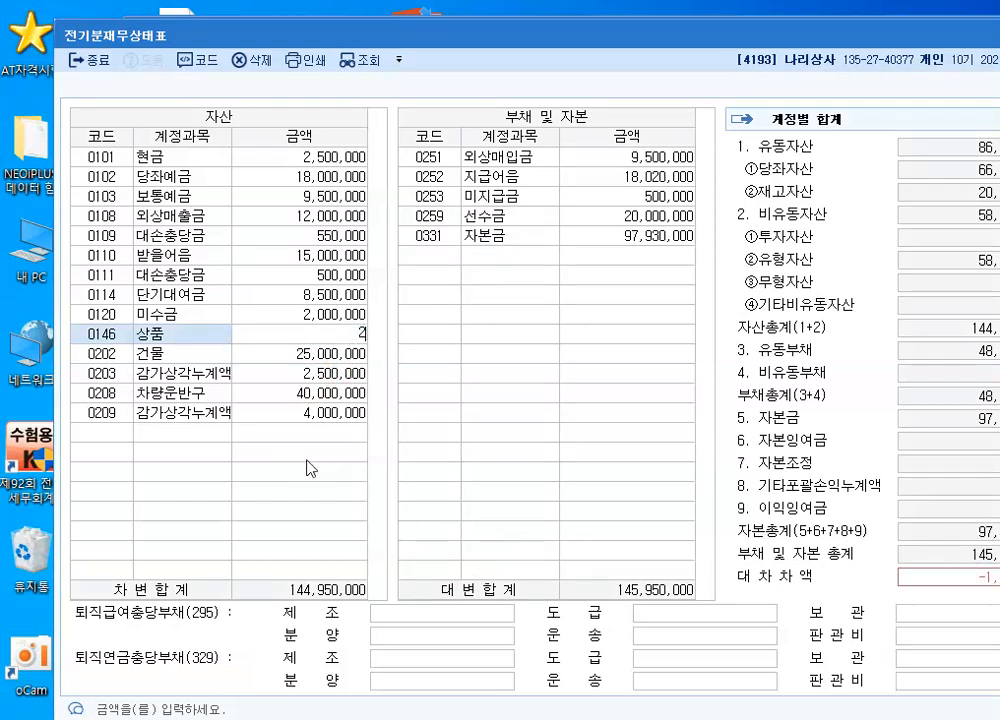
{"action": "key", "text": "Return"}
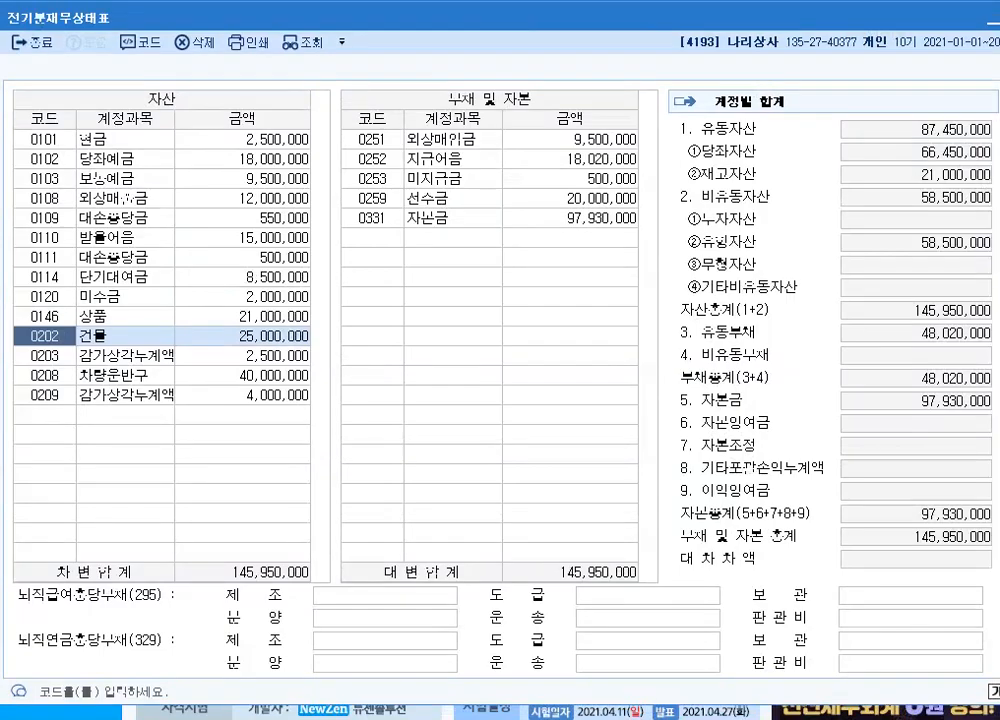
{"action": "key", "text": "Escape"}
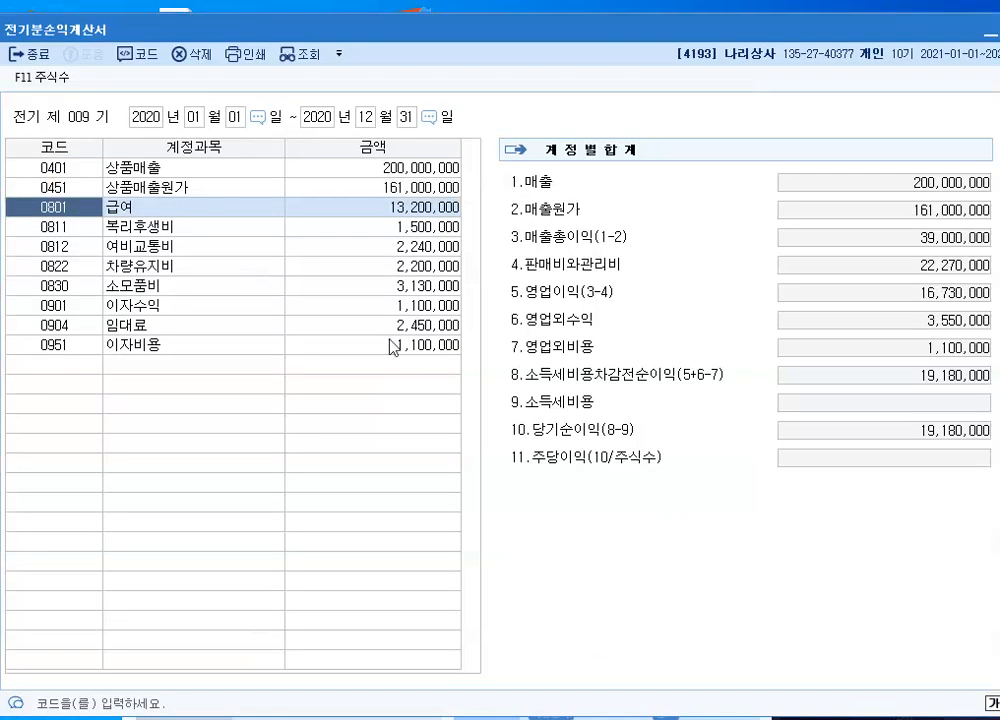
In the prior-period income statement (전기분손익계산서), confirm the 상품매출원가 breakdown with the updated ending inventory and set 여비교통비 to 3,240,000
{"action": "left_click", "coordinate": [396, 189]}
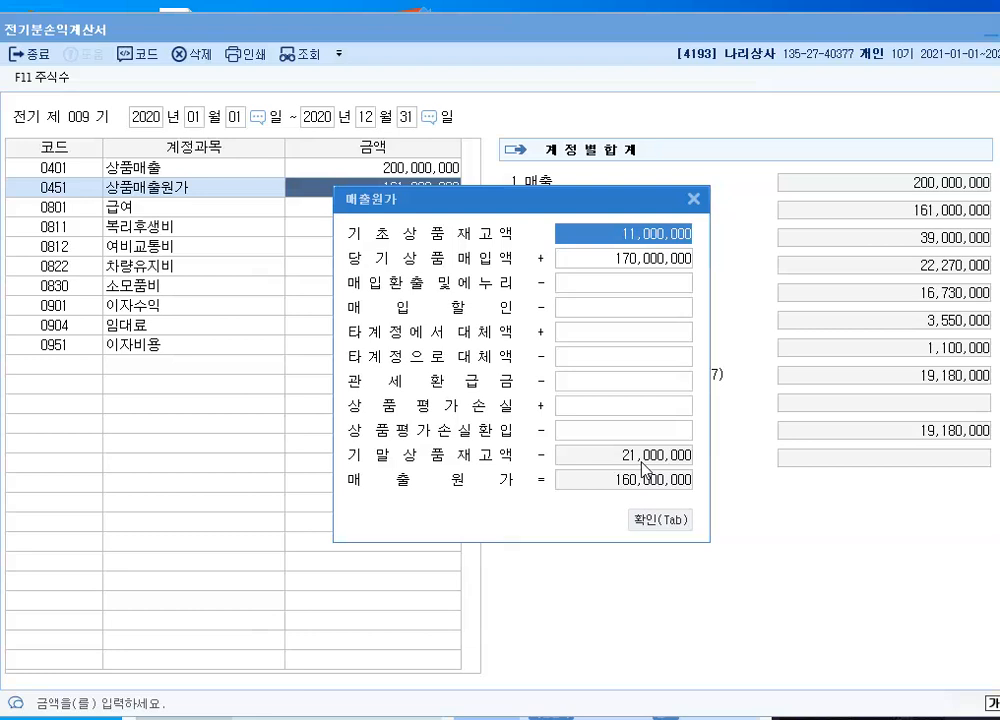
{"action": "left_click", "coordinate": [651, 524]}
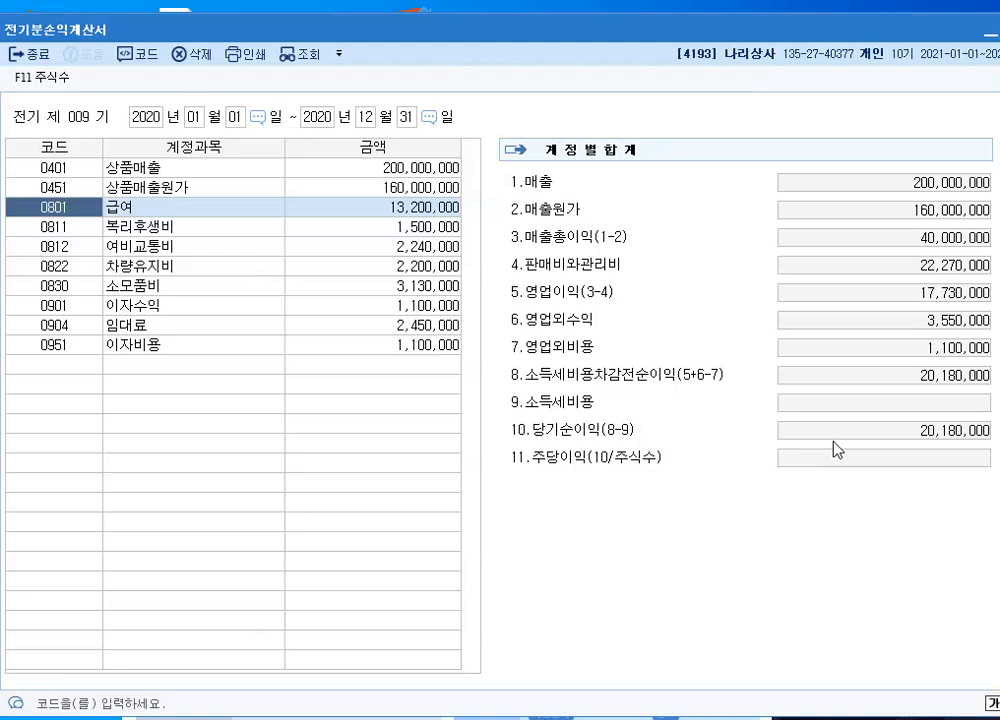
{"action": "left_click", "coordinate": [410, 228]}
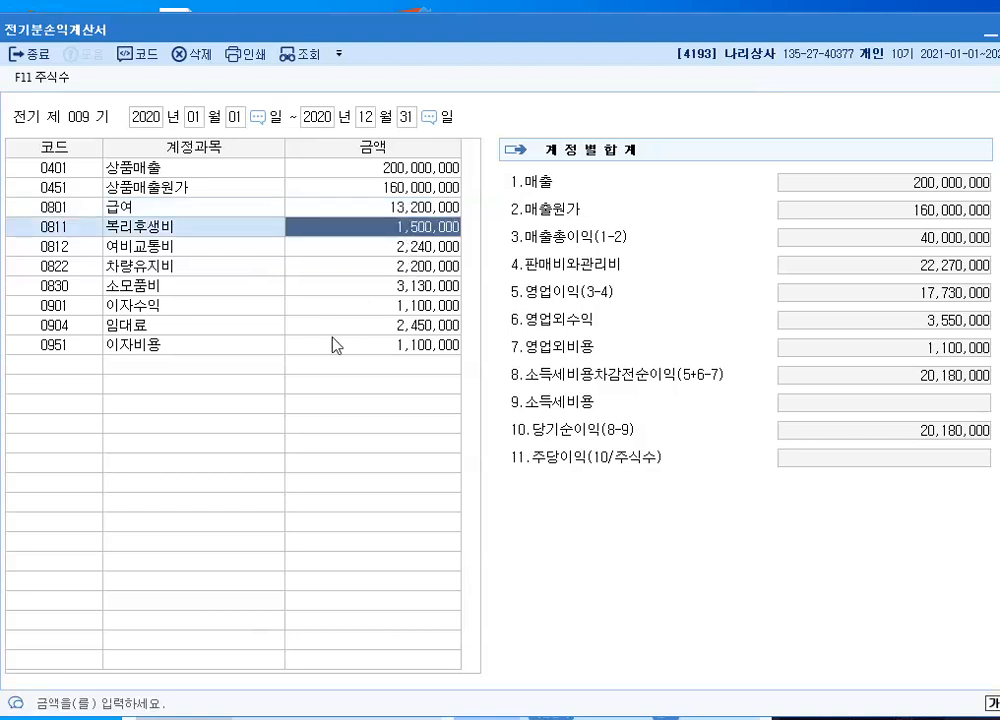
{"action": "left_click", "coordinate": [411, 247]}
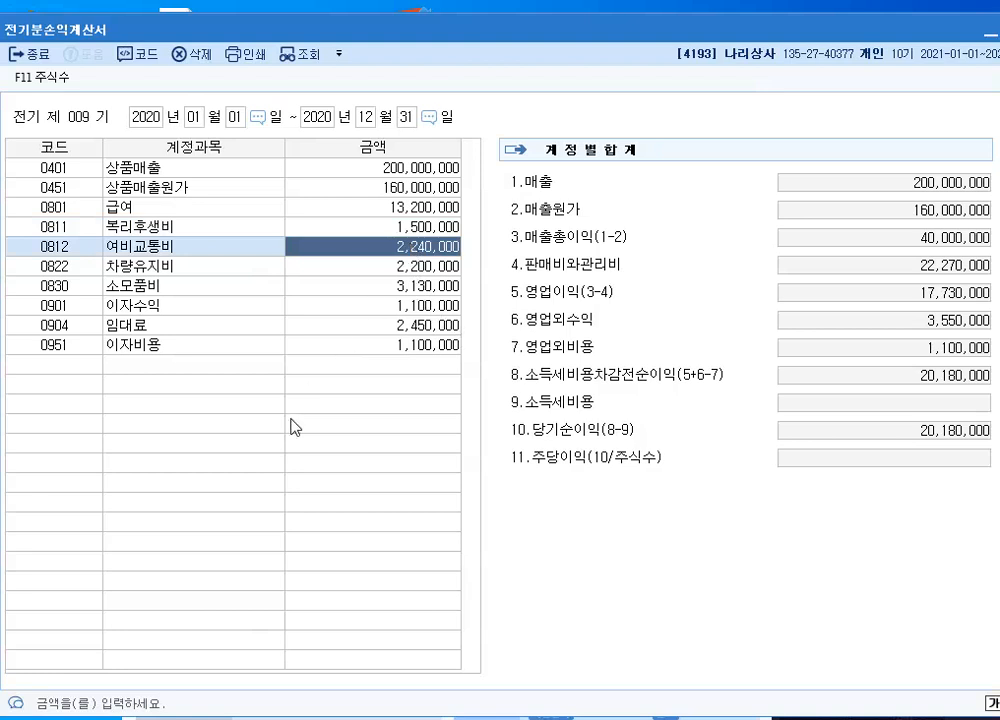
{"action": "type", "text": "3240000"}
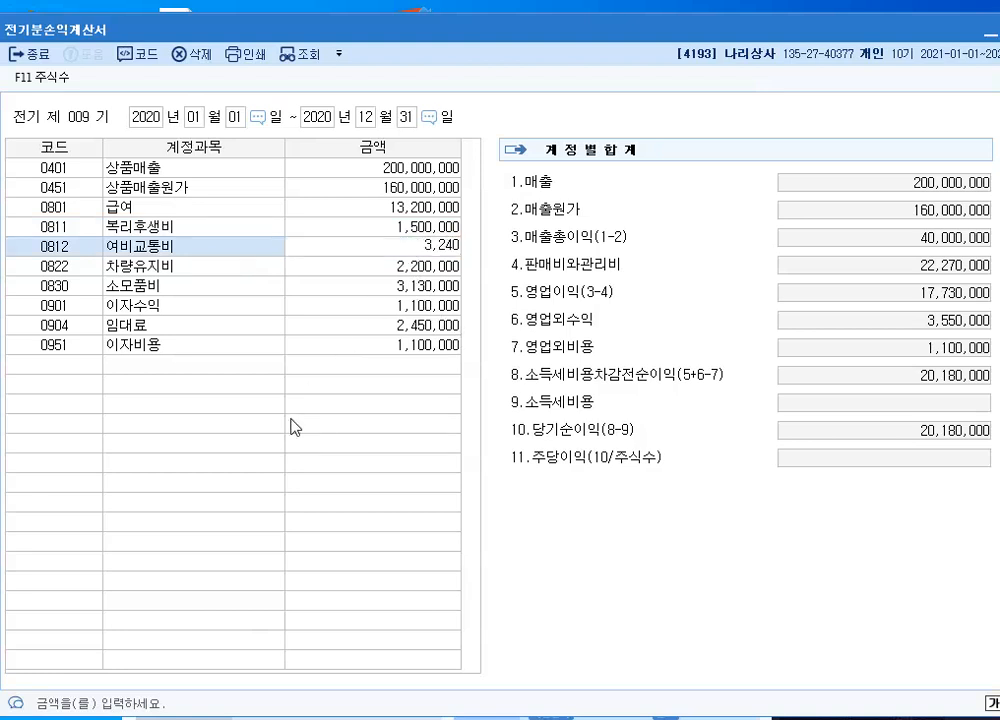
{"action": "key", "text": "Return"}
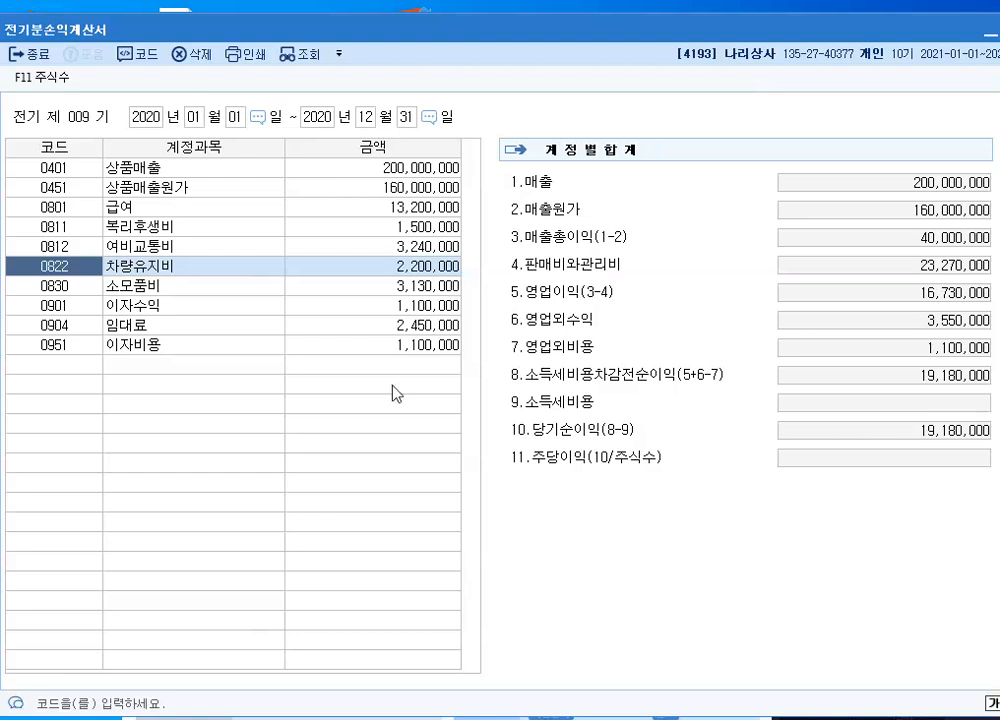
Add account 0833 광고선전비 with an amount of 2,380,000 to the income statement by searching 광고, and close the statement
{"action": "left_click", "coordinate": [368, 286]}
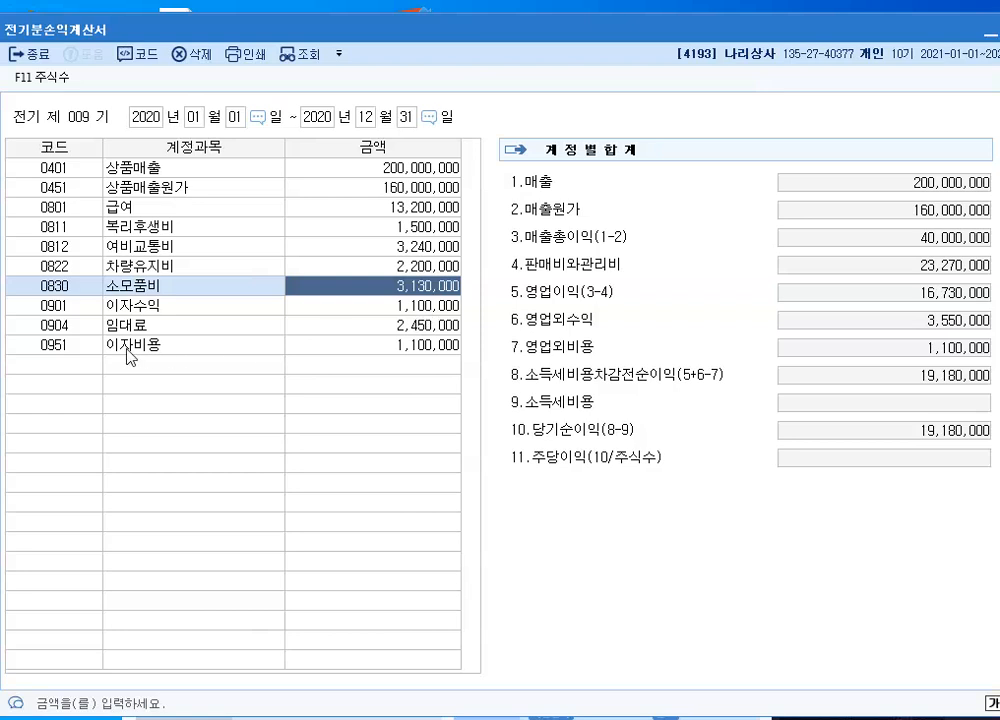
{"action": "left_click", "coordinate": [60, 367]}
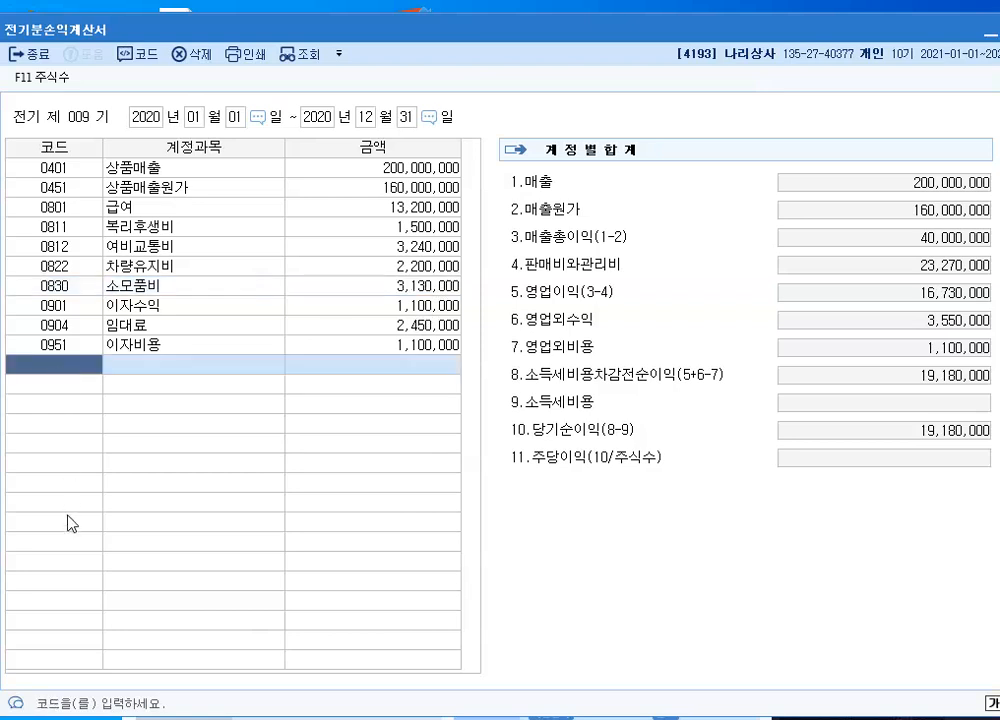
{"action": "key", "text": "F2"}
{"action": "type", "text": "광고"}
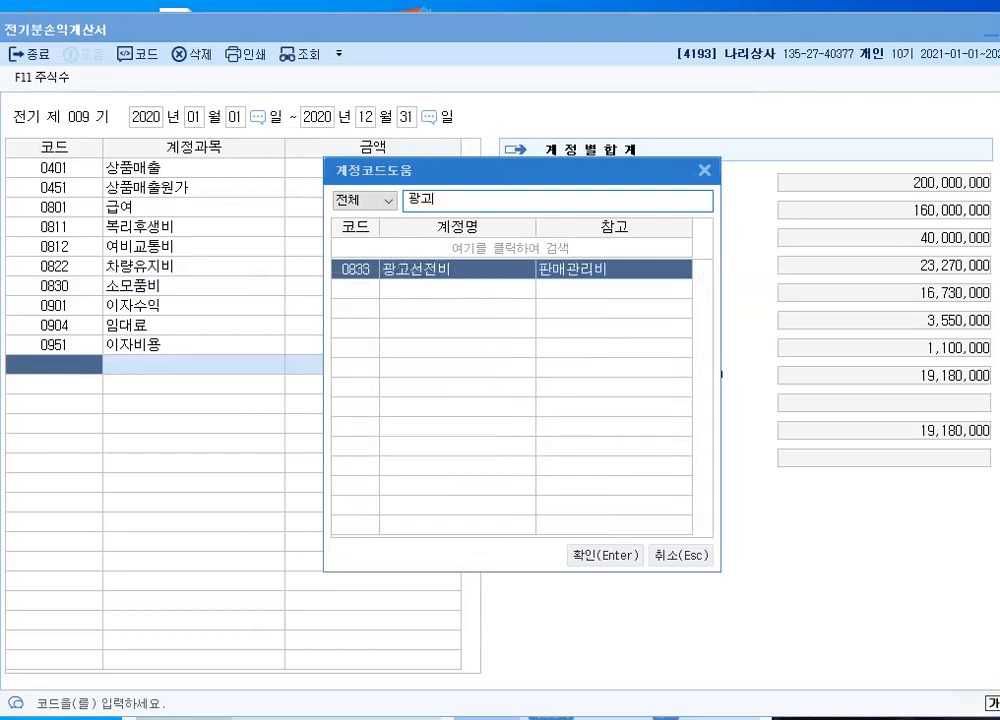
{"action": "key", "text": "Return"}
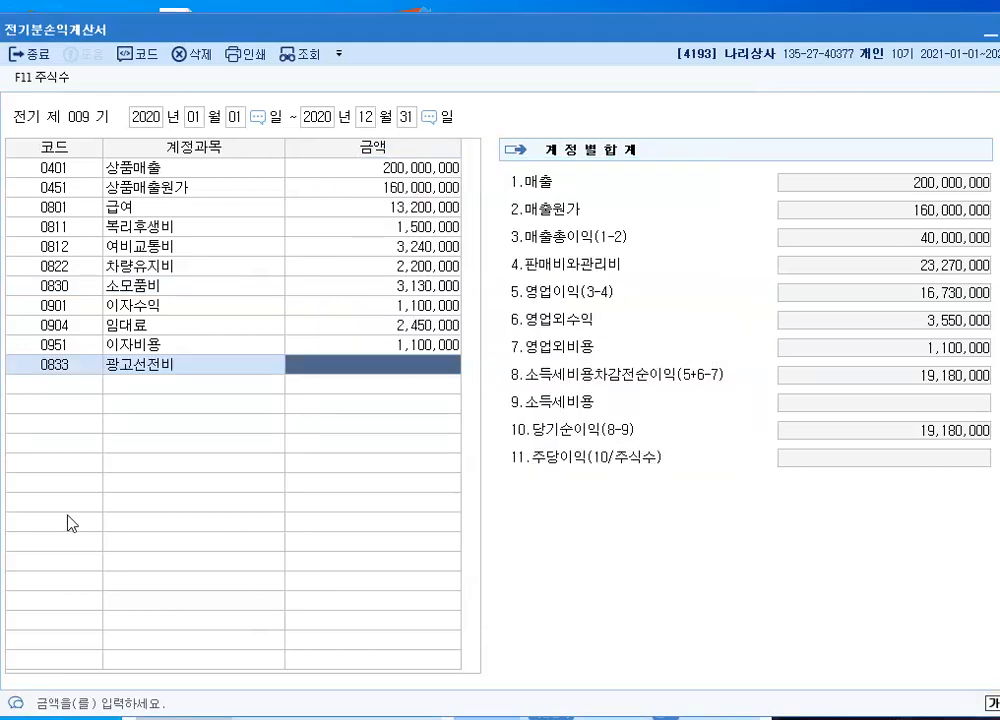
{"action": "type", "text": "2380000"}
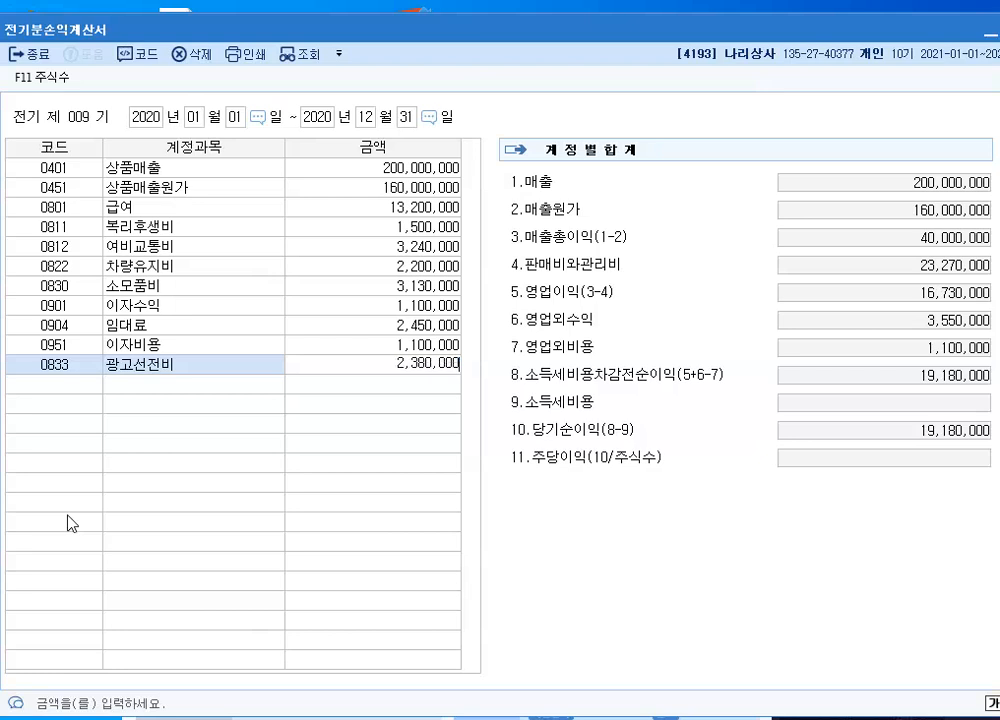
{"action": "key", "text": "Return"}
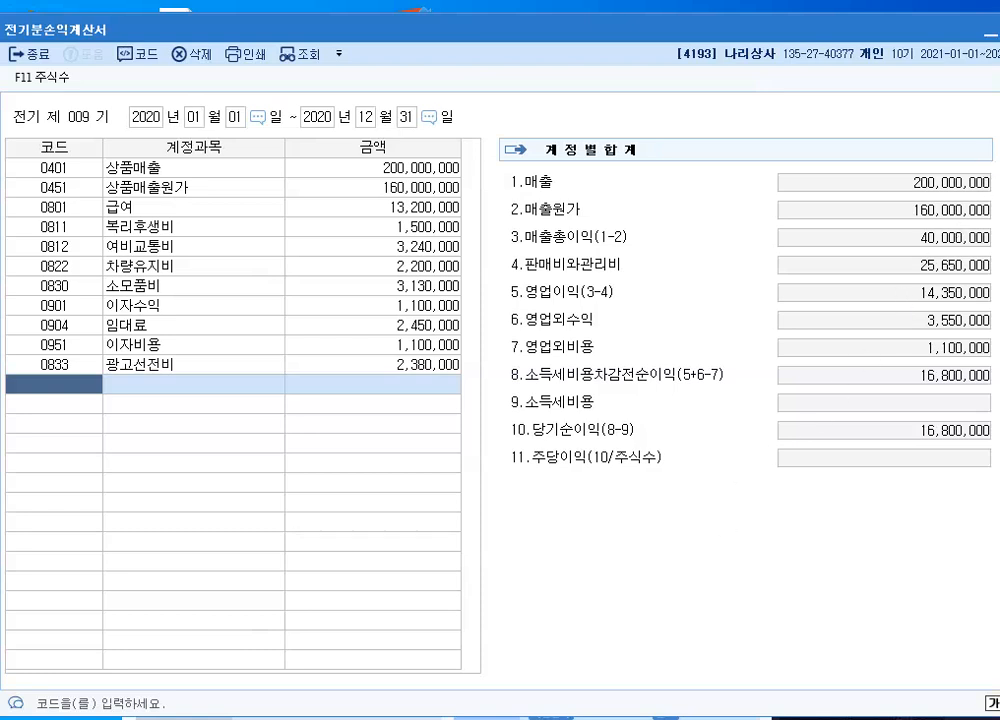
{"action": "key", "text": "Escape"}
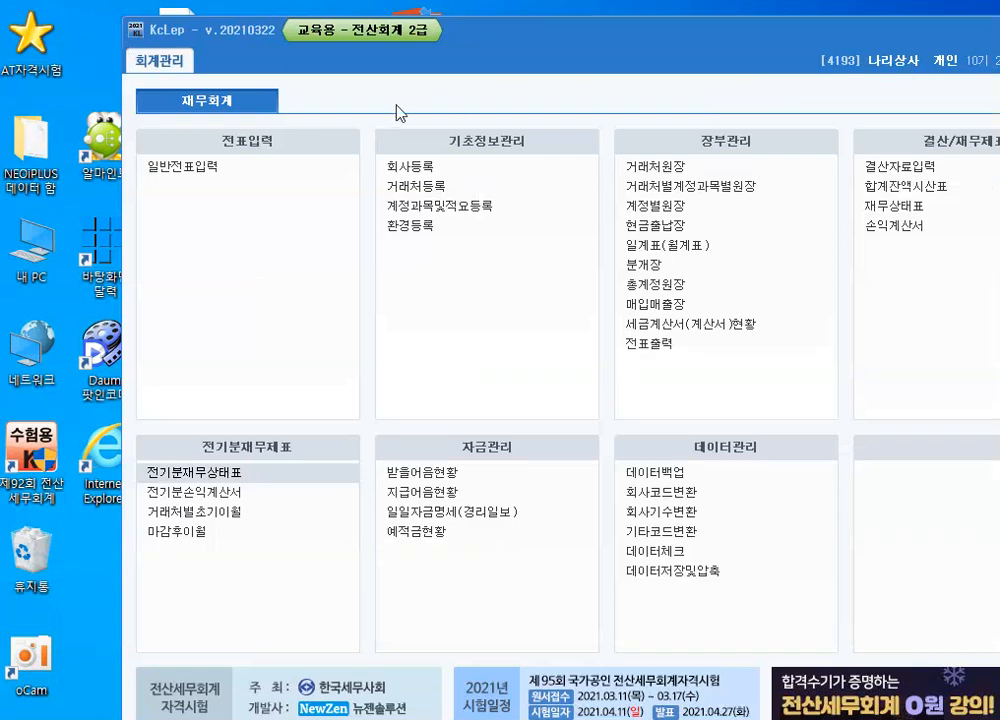
Open the opening balances by customer (거래처별초기이월) and set 퓨처뷰티's amount under 외상매출금 to 3,300,000
{"action": "left_click_drag", "start_coordinate": [722, 62], "coordinate": [603, 46]}
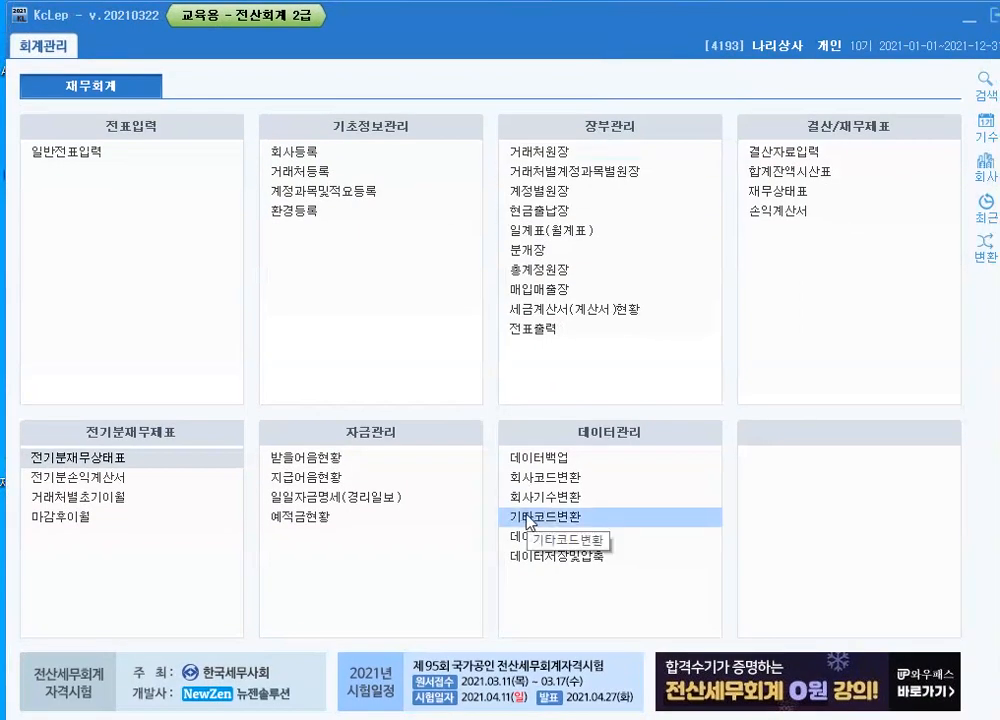
{"action": "left_click", "coordinate": [119, 497]}
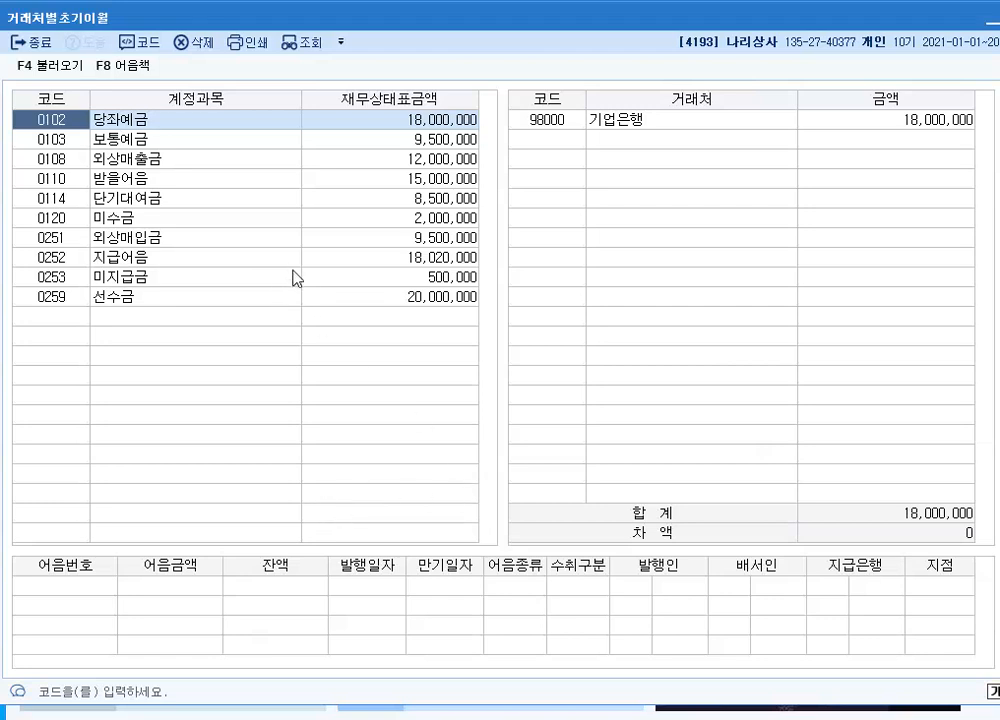
{"action": "left_click", "coordinate": [249, 160]}
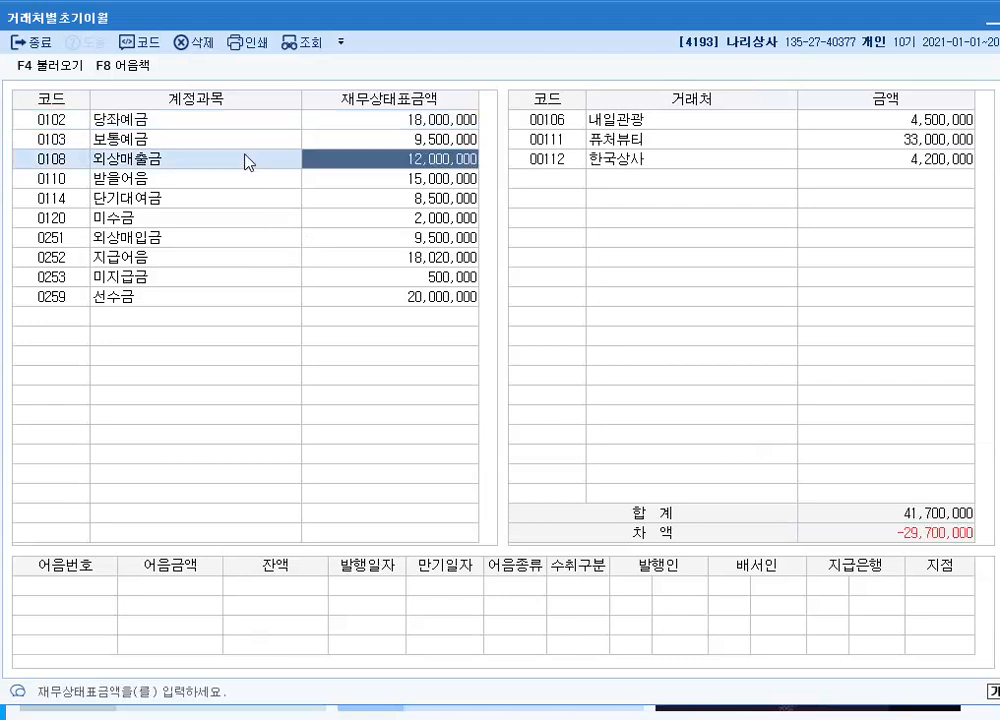
{"action": "left_click", "coordinate": [647, 126]}
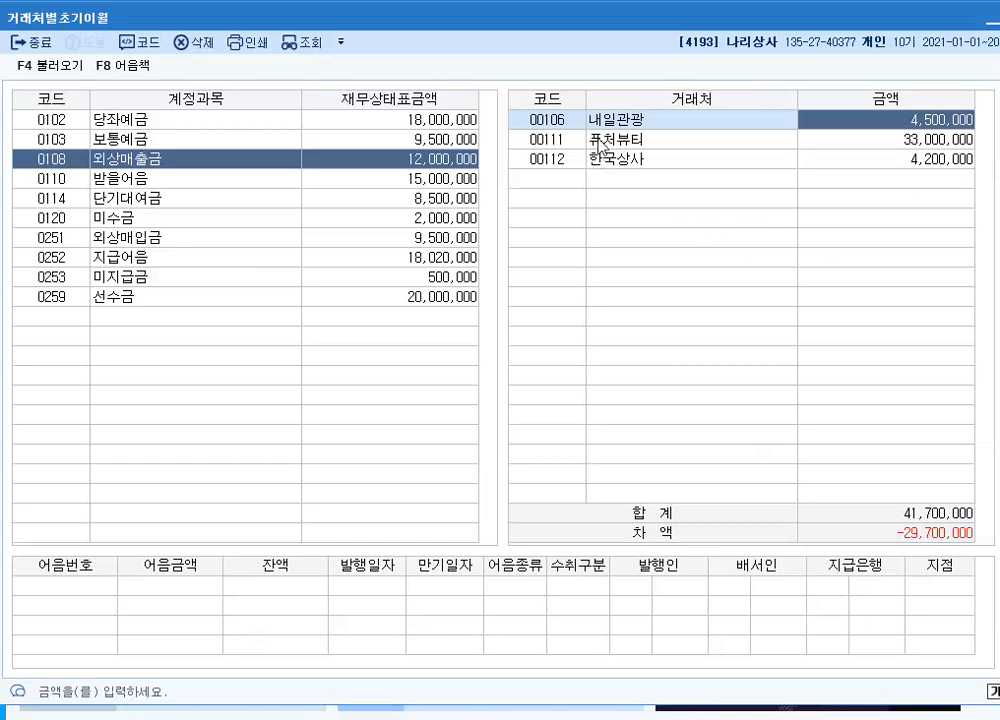
{"action": "key", "text": "Return"}
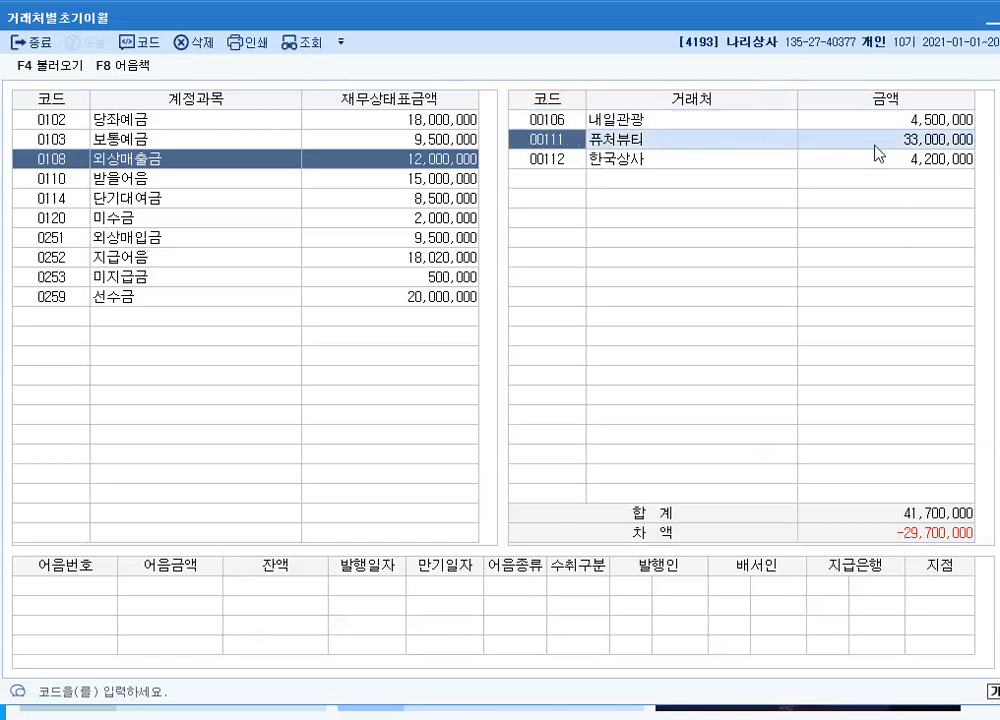
{"action": "type", "text": "33"}
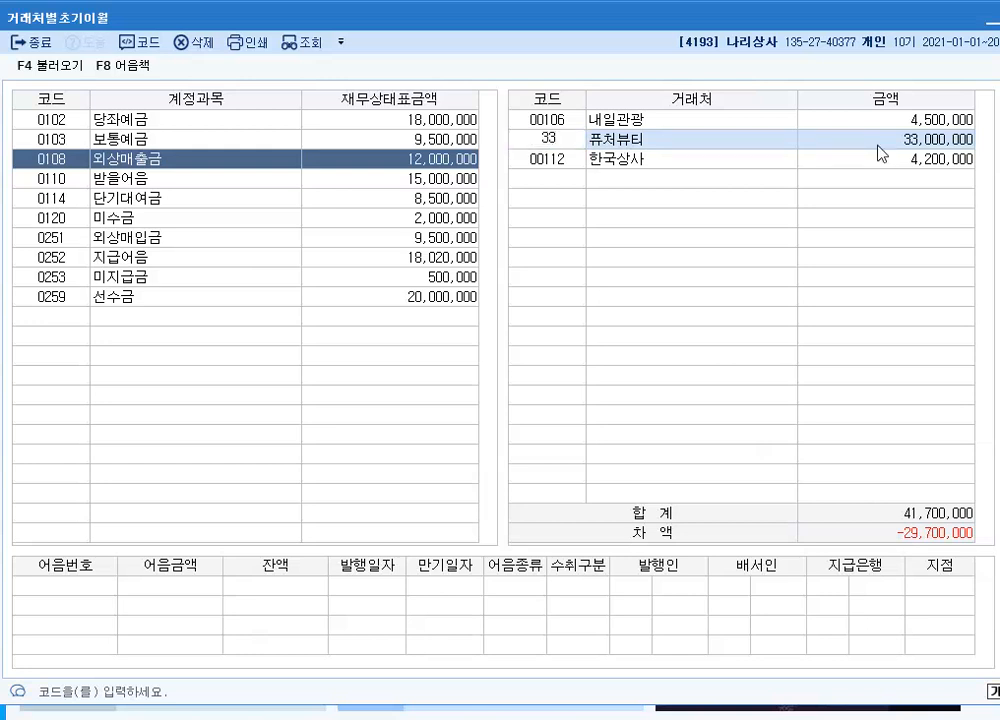
{"action": "key", "text": "Escape"}
{"action": "left_click", "coordinate": [918, 145]}
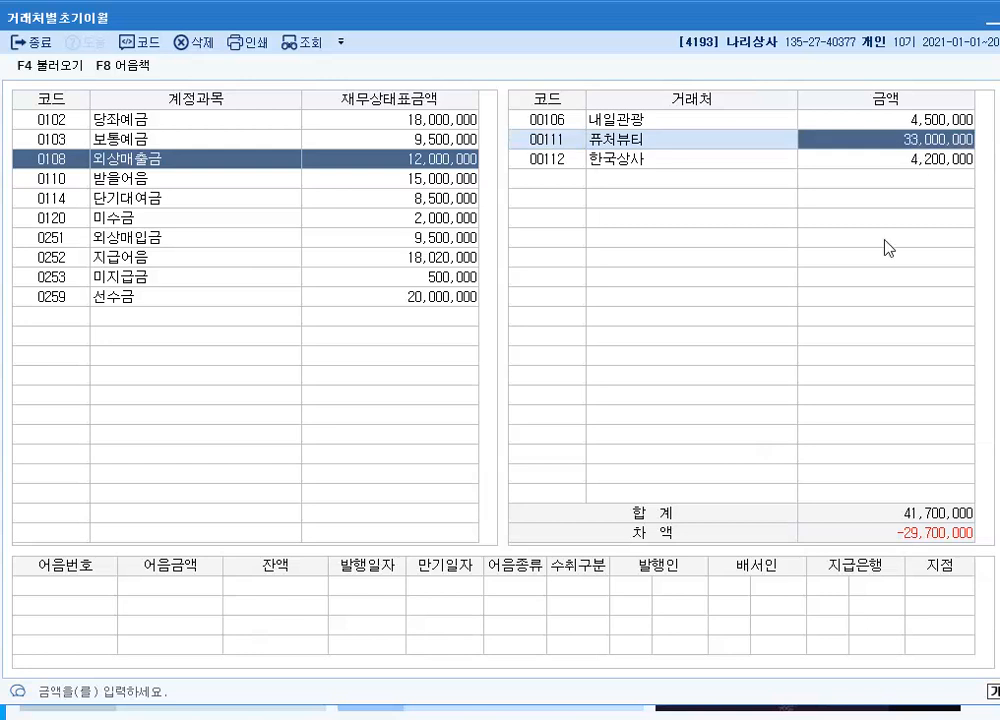
{"action": "type", "text": "3300000"}
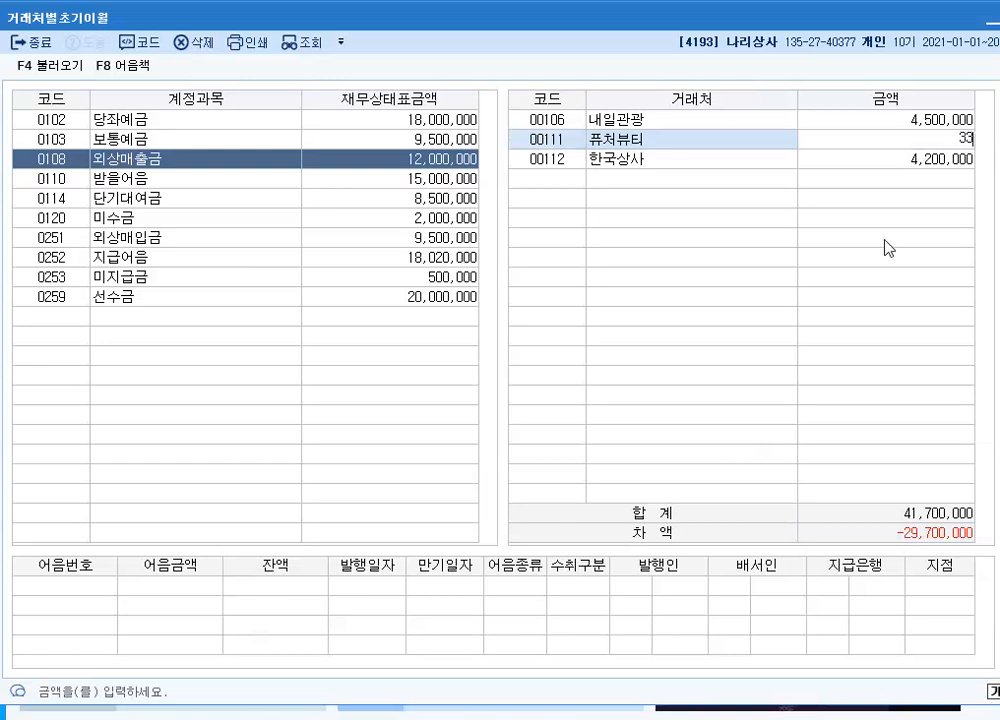
{"action": "key", "text": "Return"}
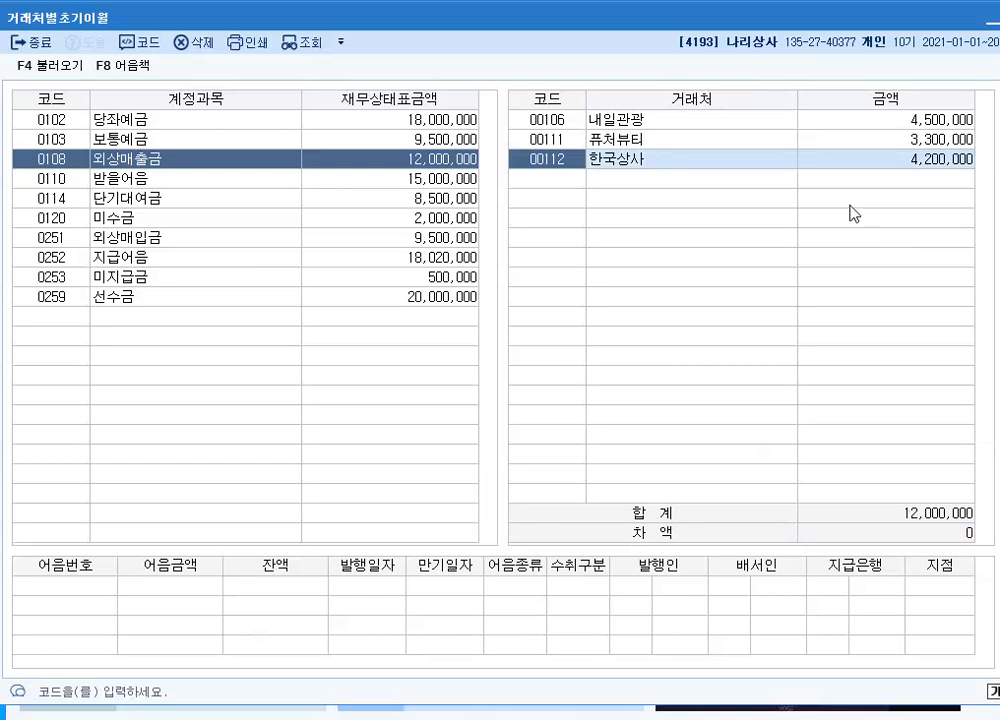
Add customer 00206 넥스코 with an amount of 5,000,000 under 지급어음 by searching 넥, and close the opening balances
{"action": "left_click", "coordinate": [121, 259]}
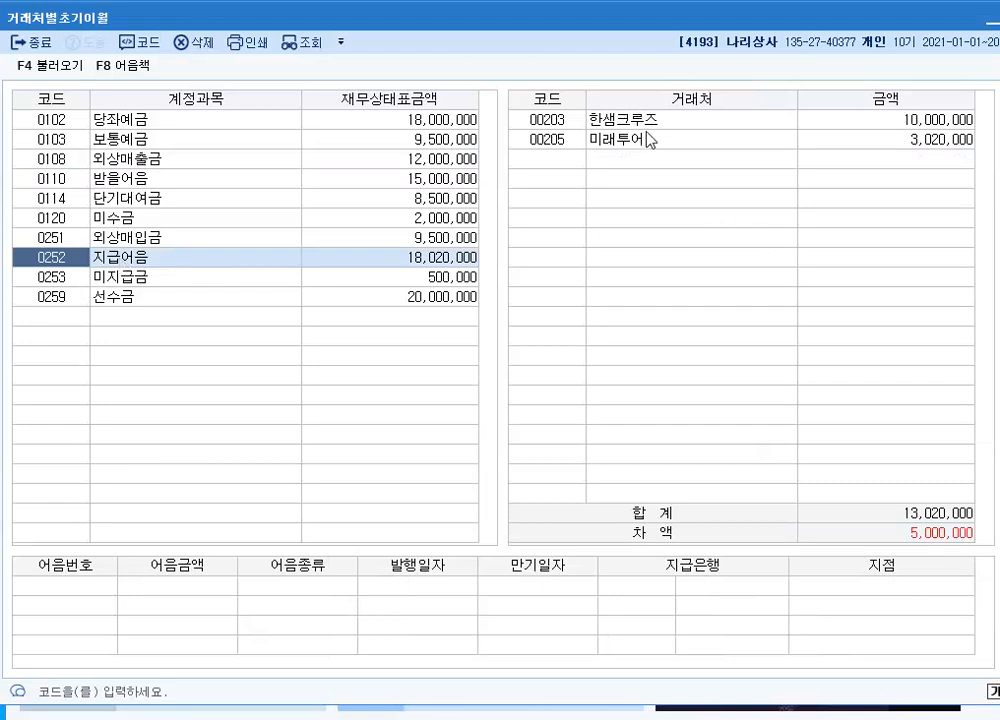
{"action": "left_click", "coordinate": [848, 123]}
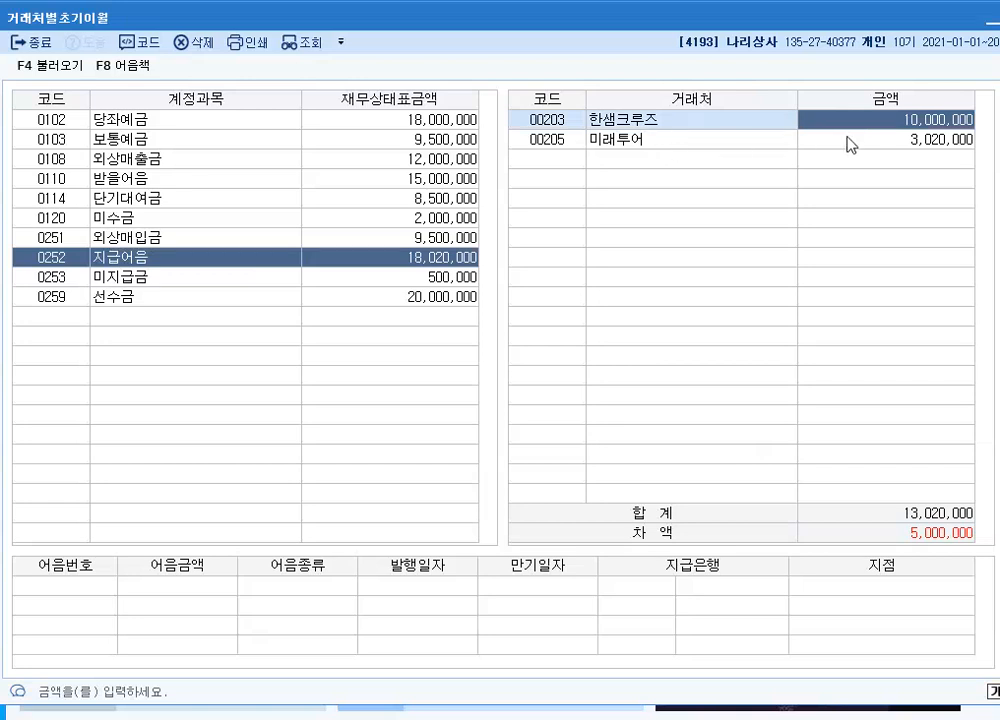
{"action": "left_click", "coordinate": [552, 165]}
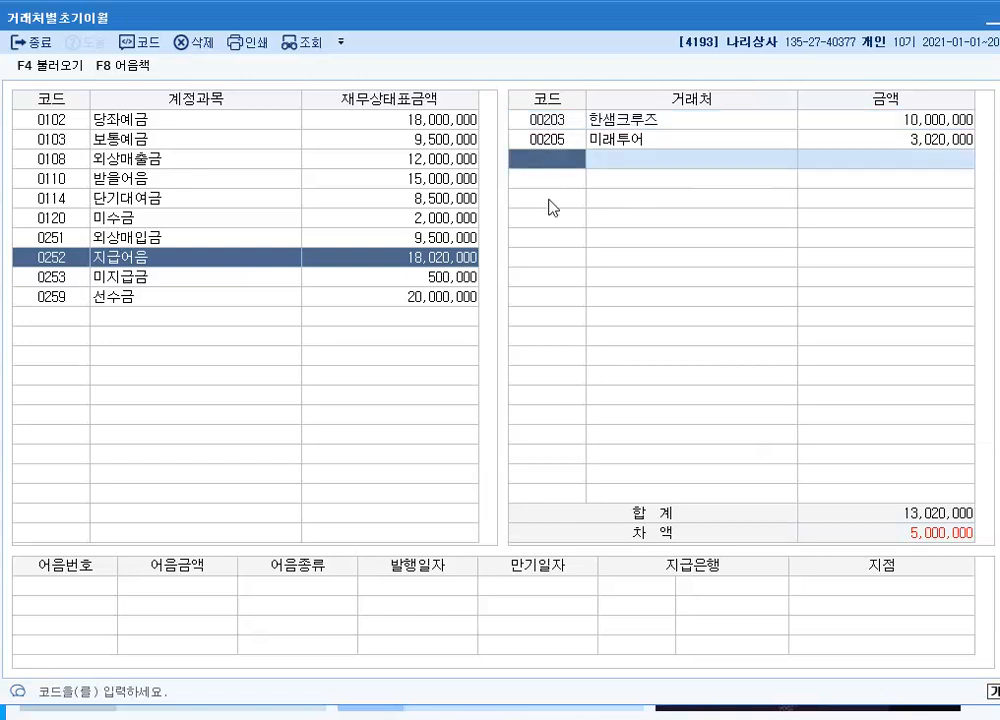
{"action": "key", "text": "F2"}
{"action": "type", "text": "넥"}
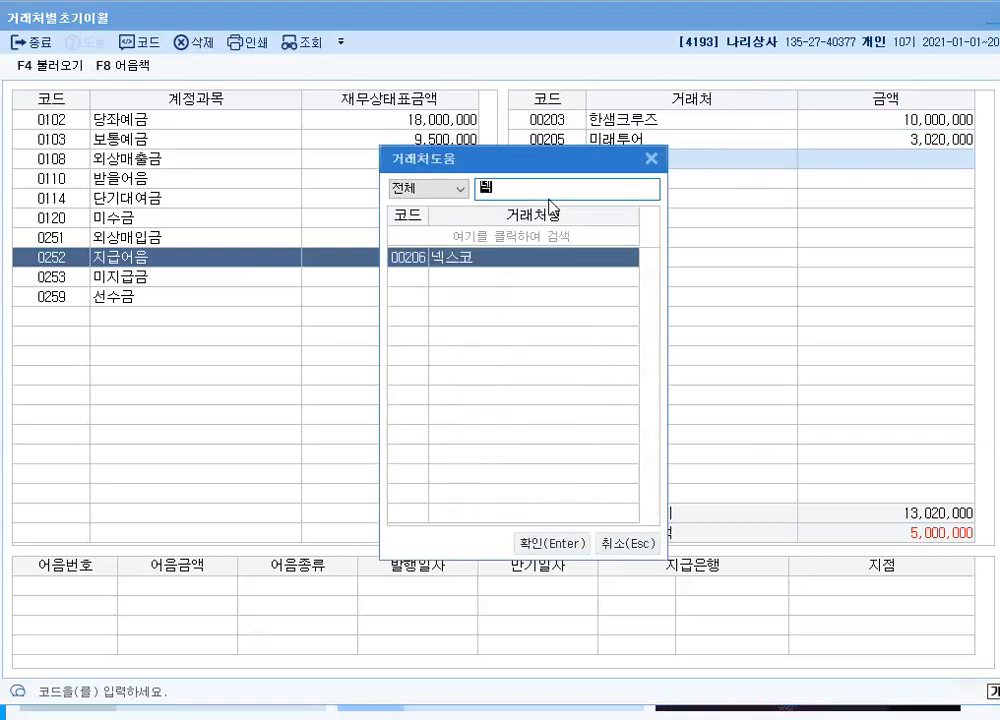
{"action": "key", "text": "Return"}
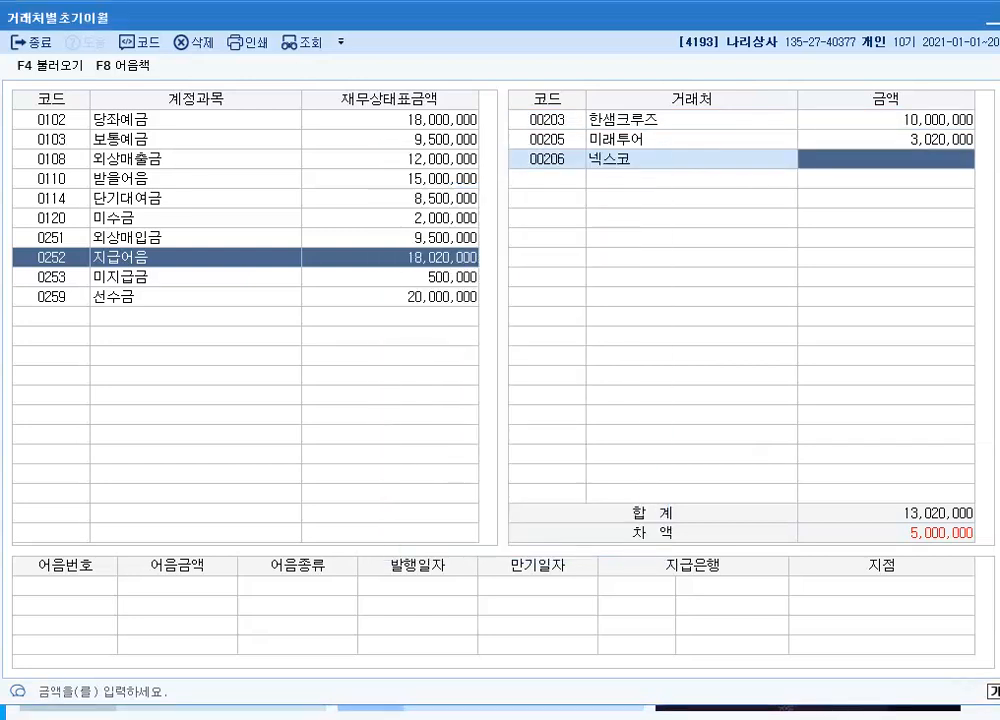
{"action": "type", "text": "5000000"}
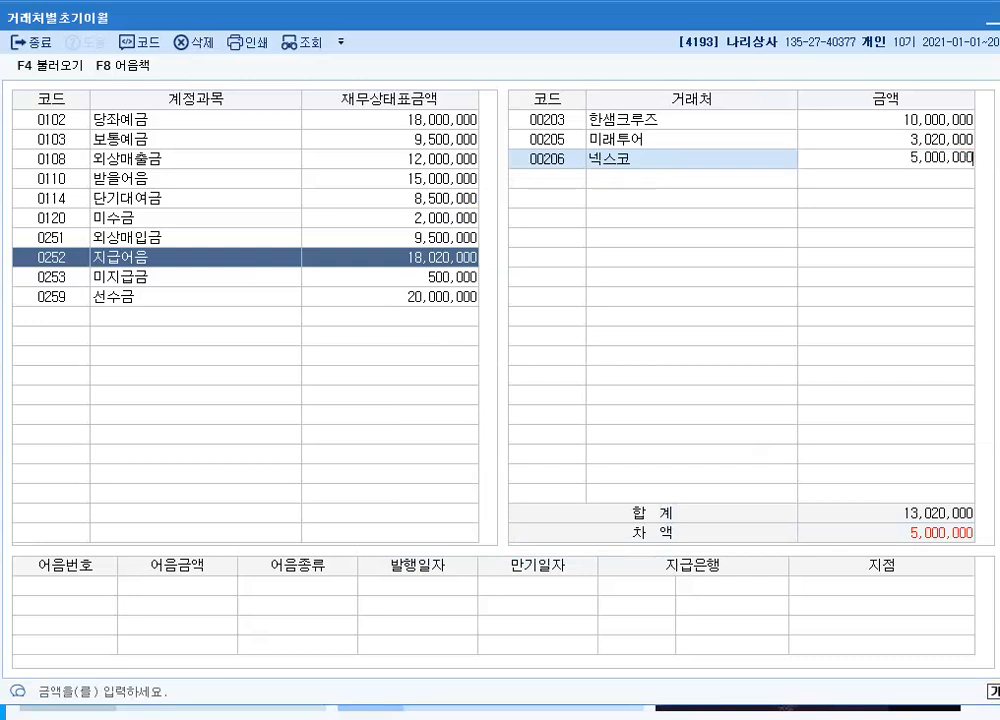
{"action": "key", "text": "Return"}
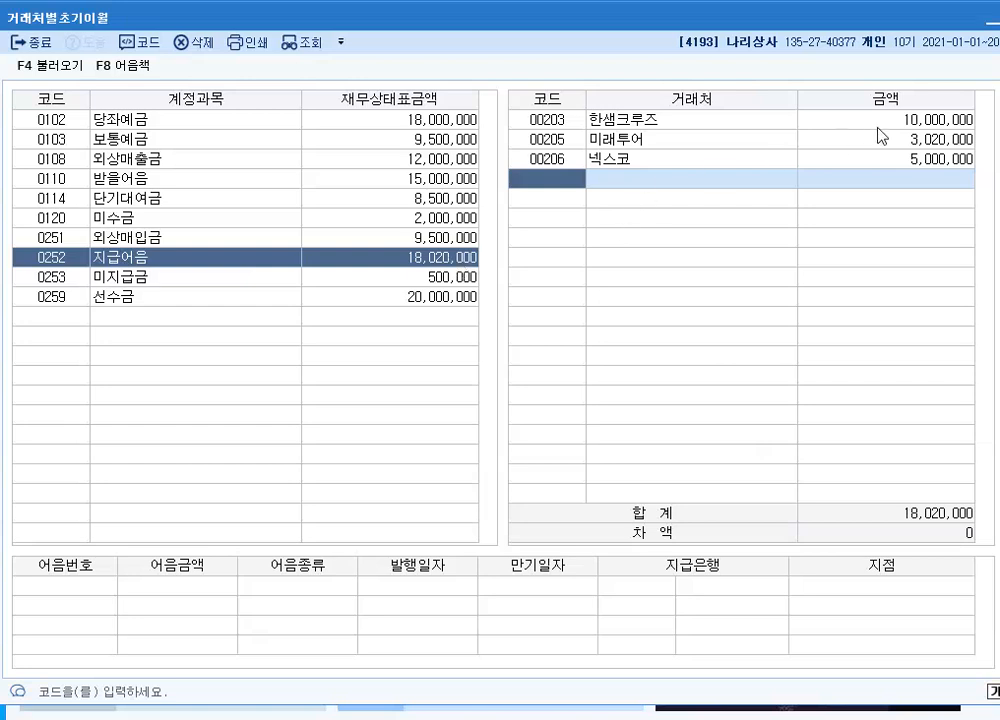
{"action": "key", "text": "Escape"}
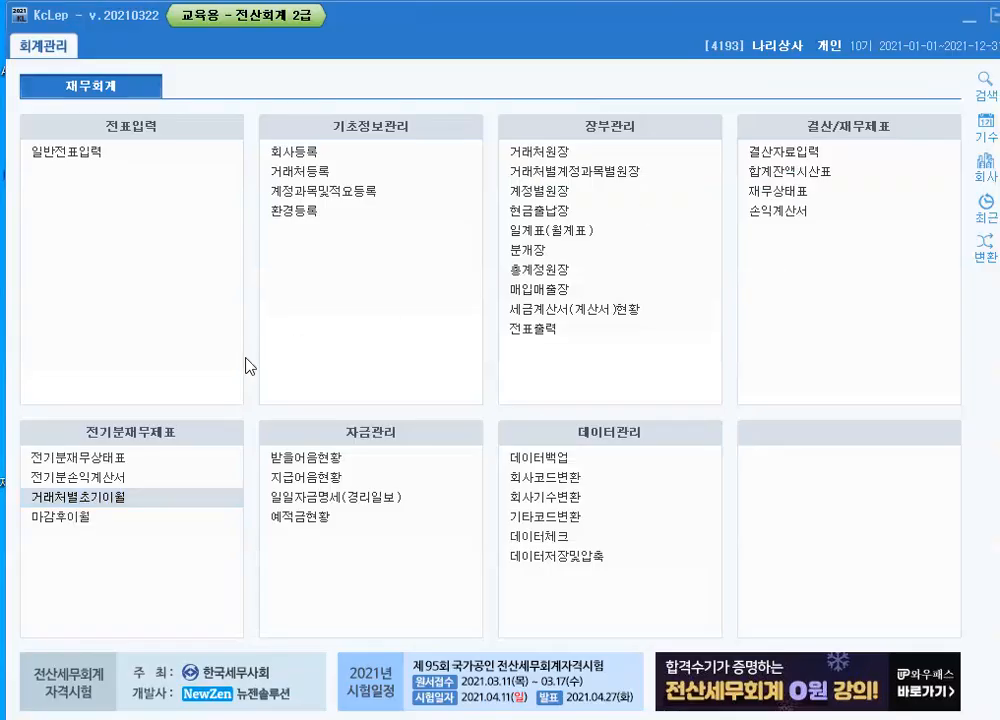
In the customer registration (거래처등록), register a 신용카드 customer with code 99601, name 희망카드 and type 매입
{"action": "left_click", "coordinate": [313, 181]}
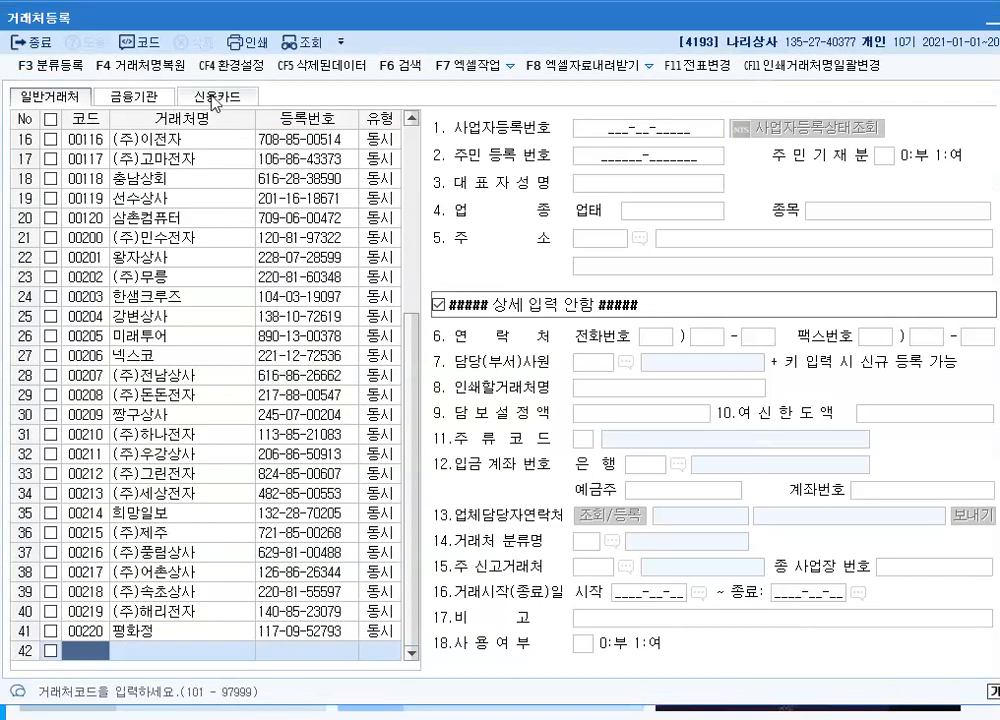
{"action": "left_click", "coordinate": [216, 100]}
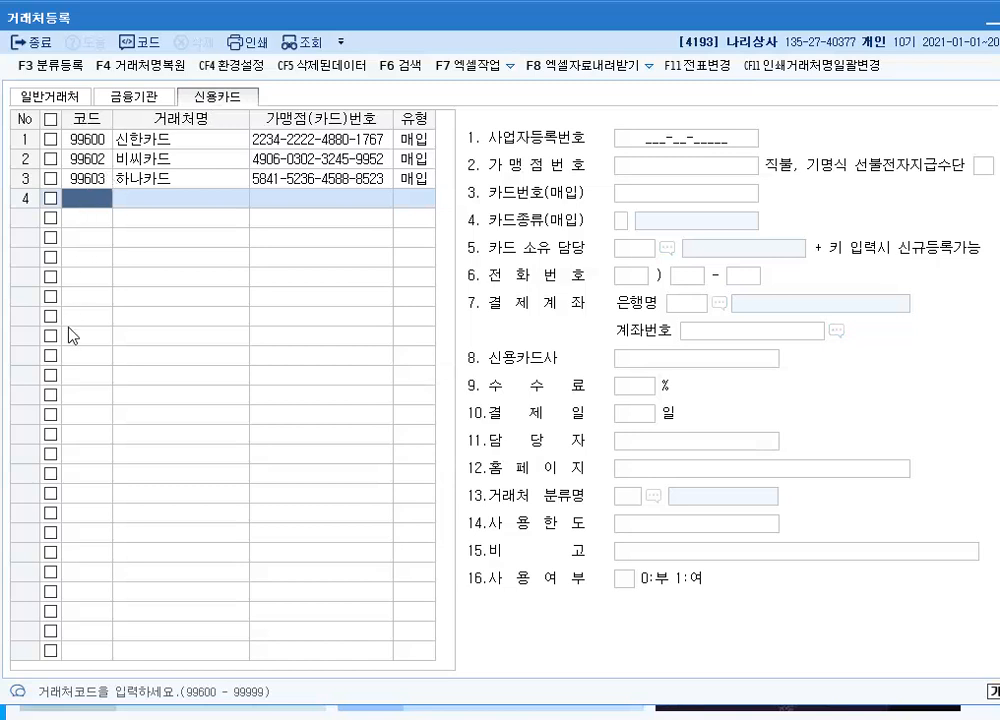
{"action": "type", "text": "99601"}
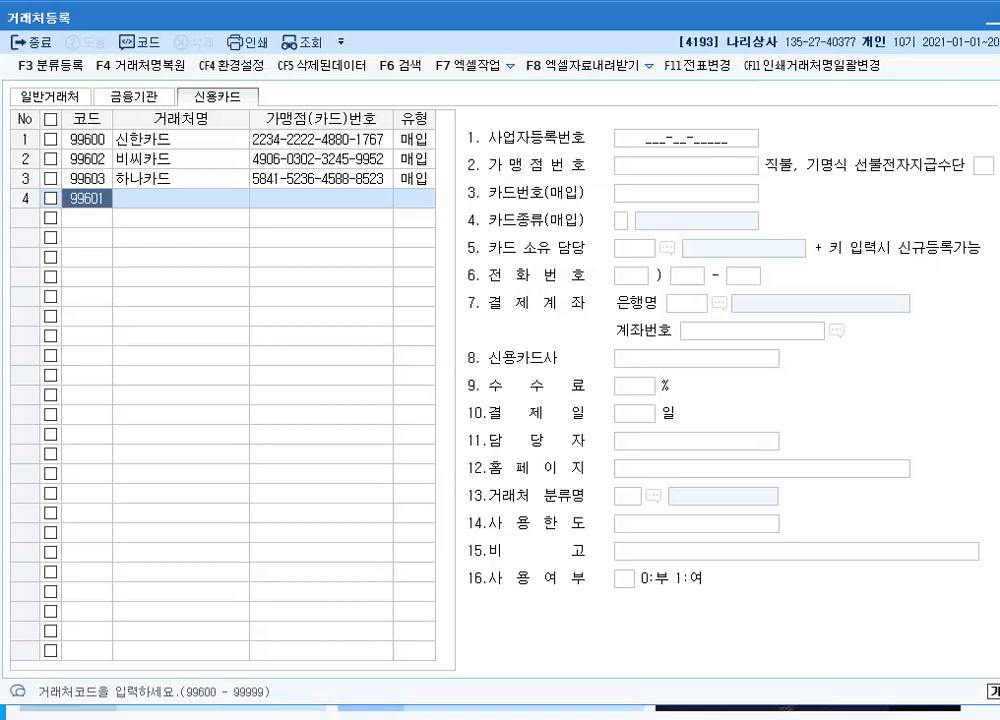
{"action": "key", "text": "Return"}
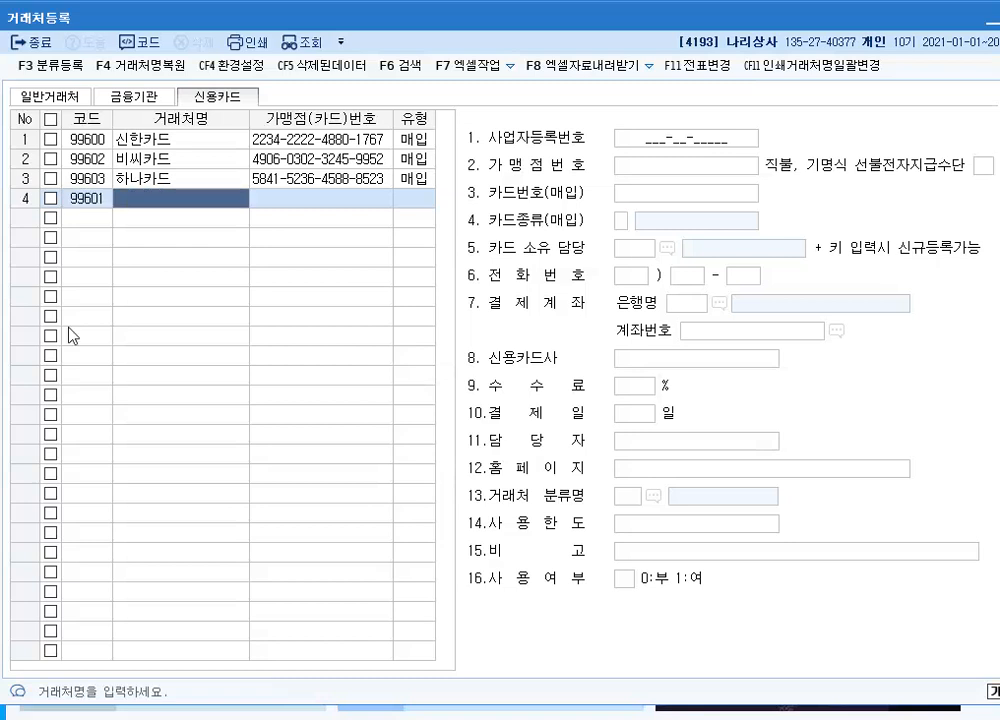
{"action": "type", "text": "희미"}
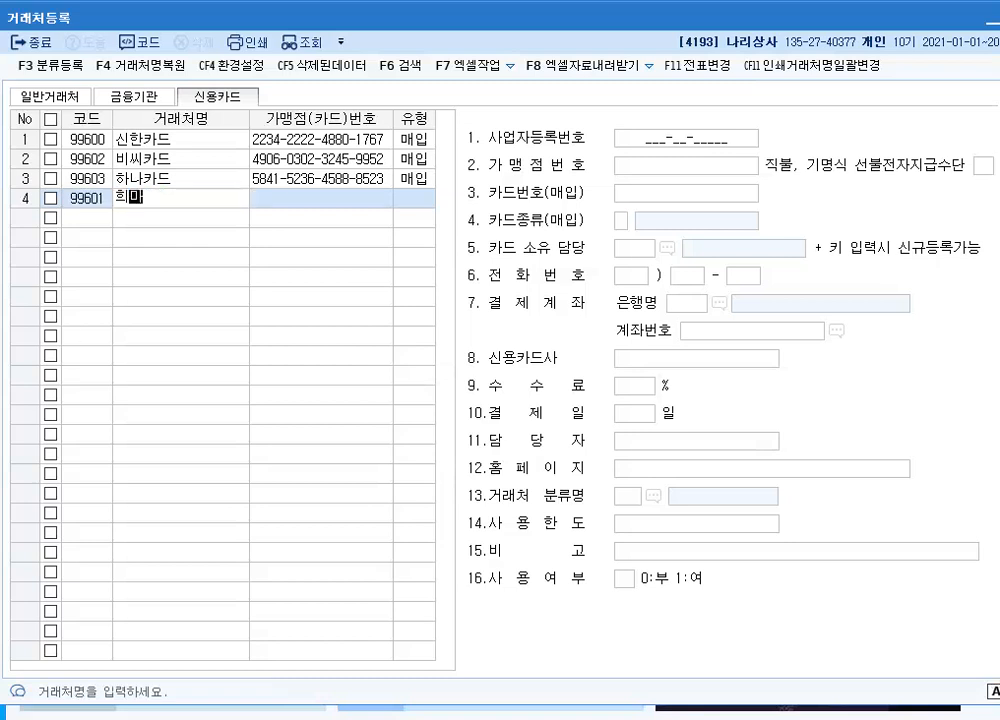
{"action": "type", "text": "카드"}
{"action": "key", "text": "Return"}
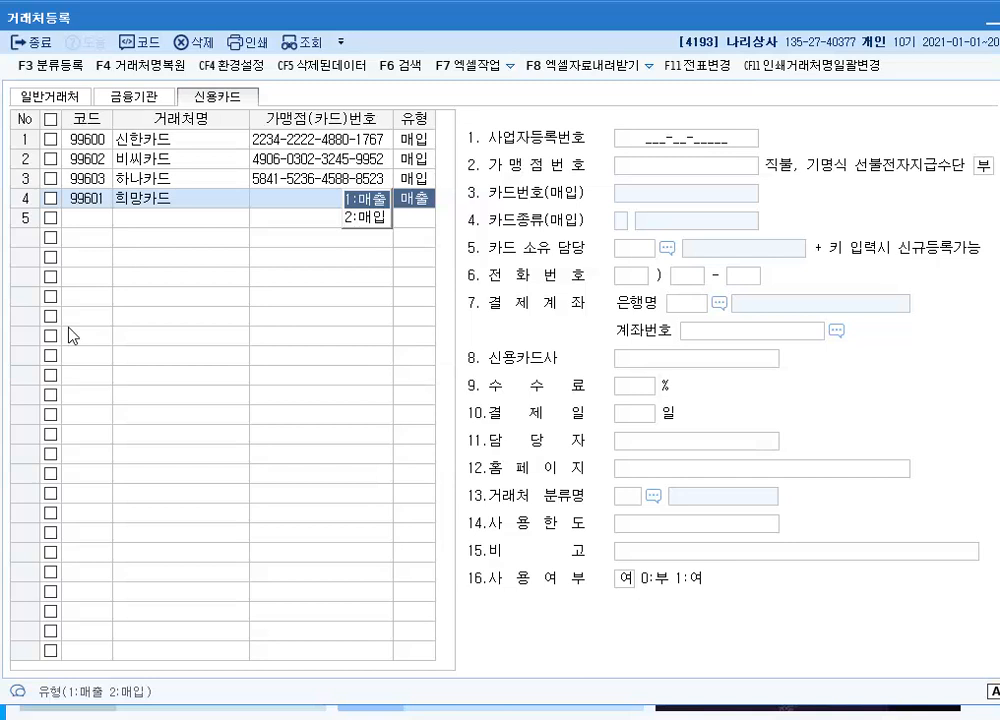
{"action": "key", "text": "2"}
{"action": "key", "text": "Return"}
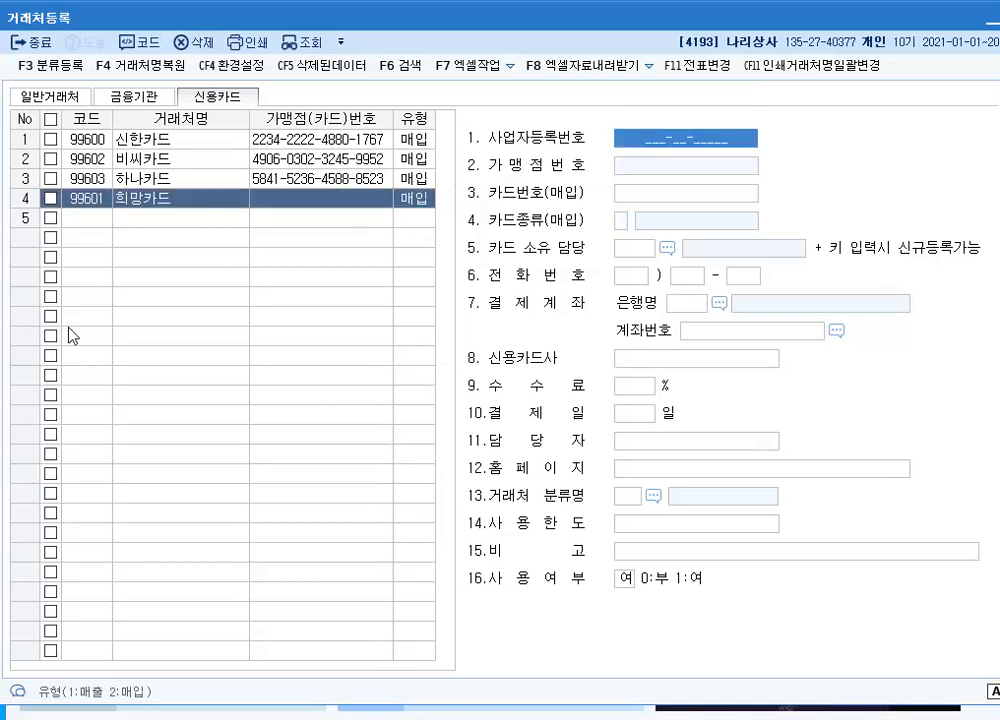
Enter 희망카드's card number in 카드번호(매입), set its card type to 3.사업용카드, and close the customer registration
{"action": "key", "text": "Return"}
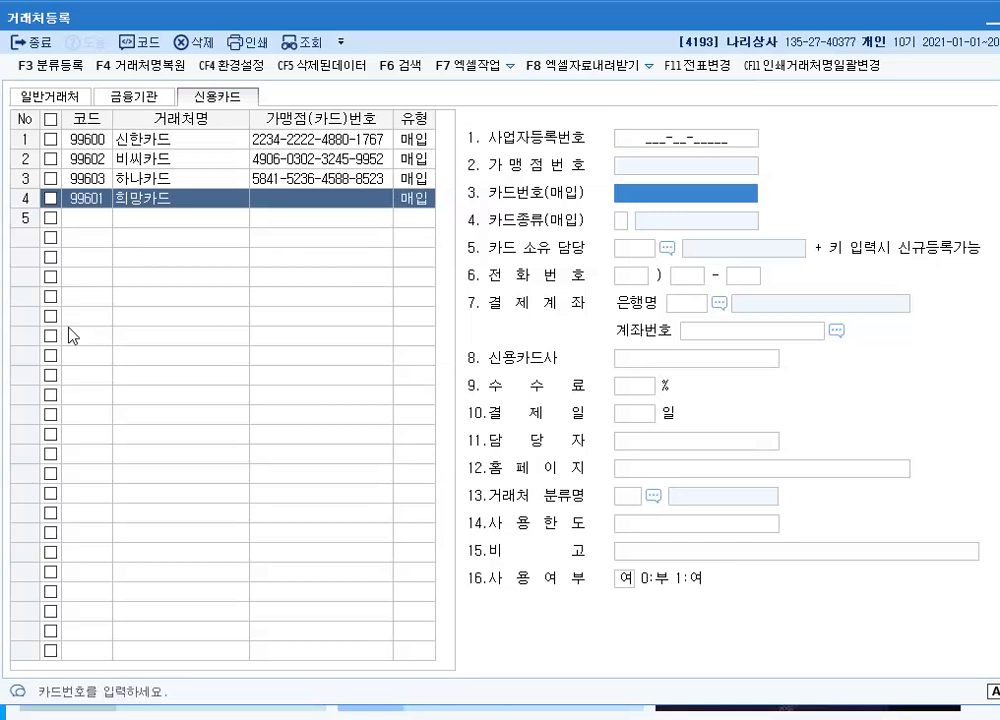
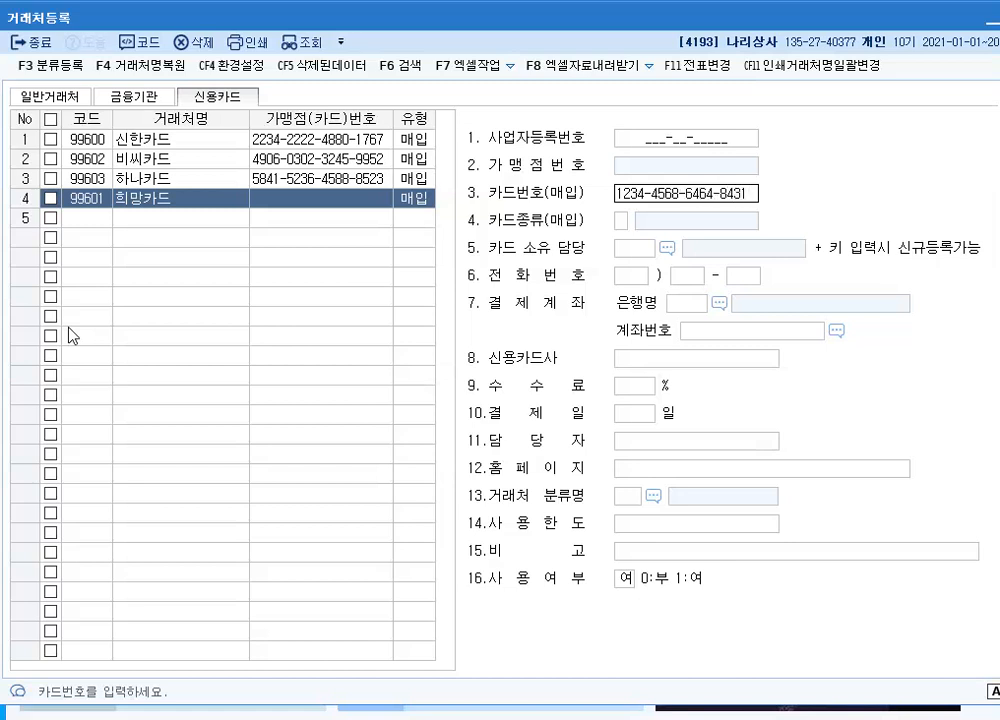
{"action": "key", "text": "Return"}
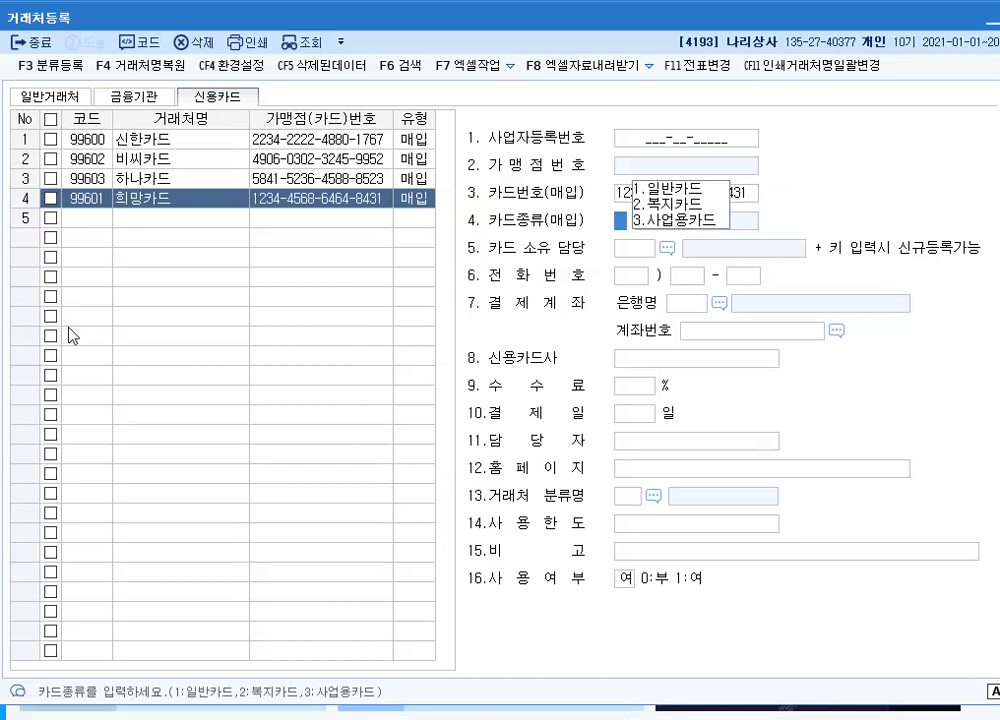
{"action": "left_click", "coordinate": [676, 220]}
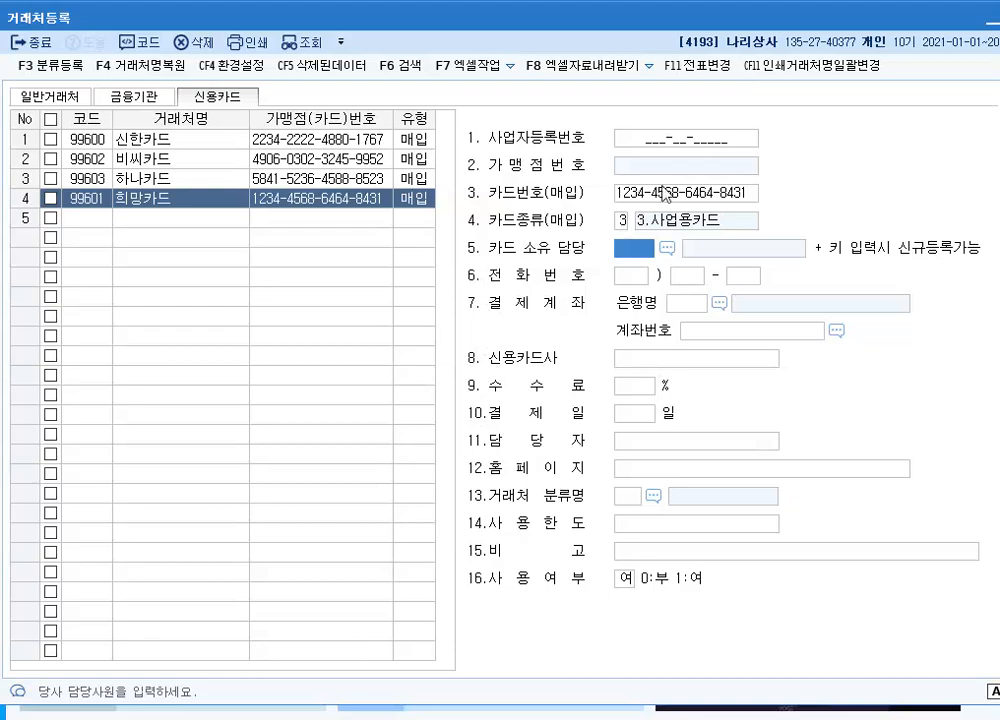
{"action": "key", "text": "Escape"}
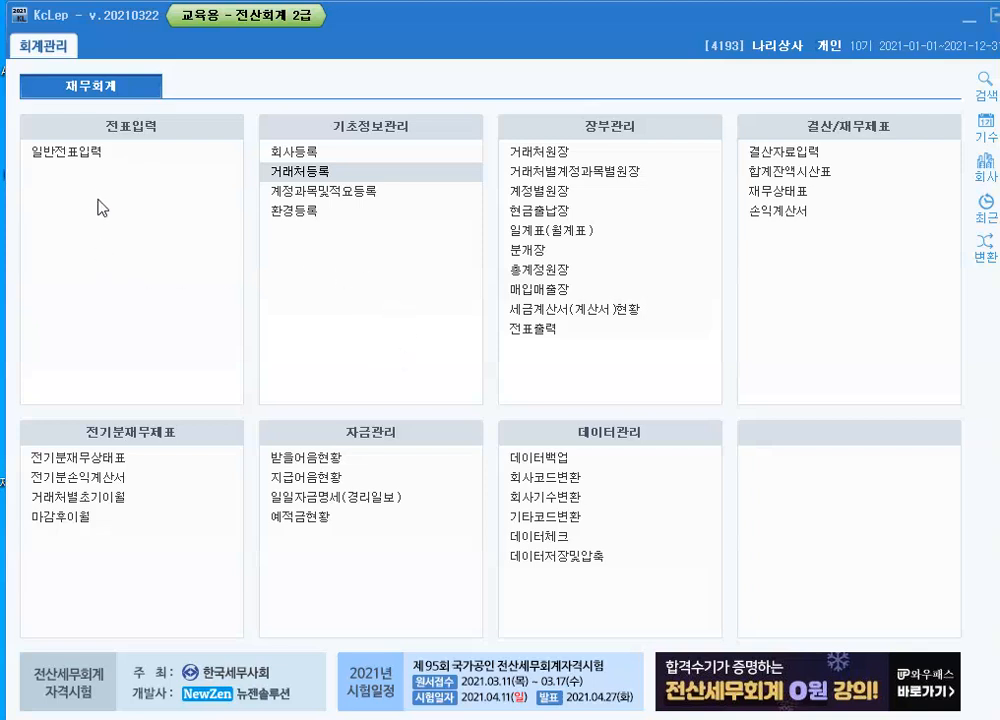
Open the general voucher entry (일반전표입력) and set the voucher date to July 31, 2021
{"action": "left_click", "coordinate": [83, 162]}
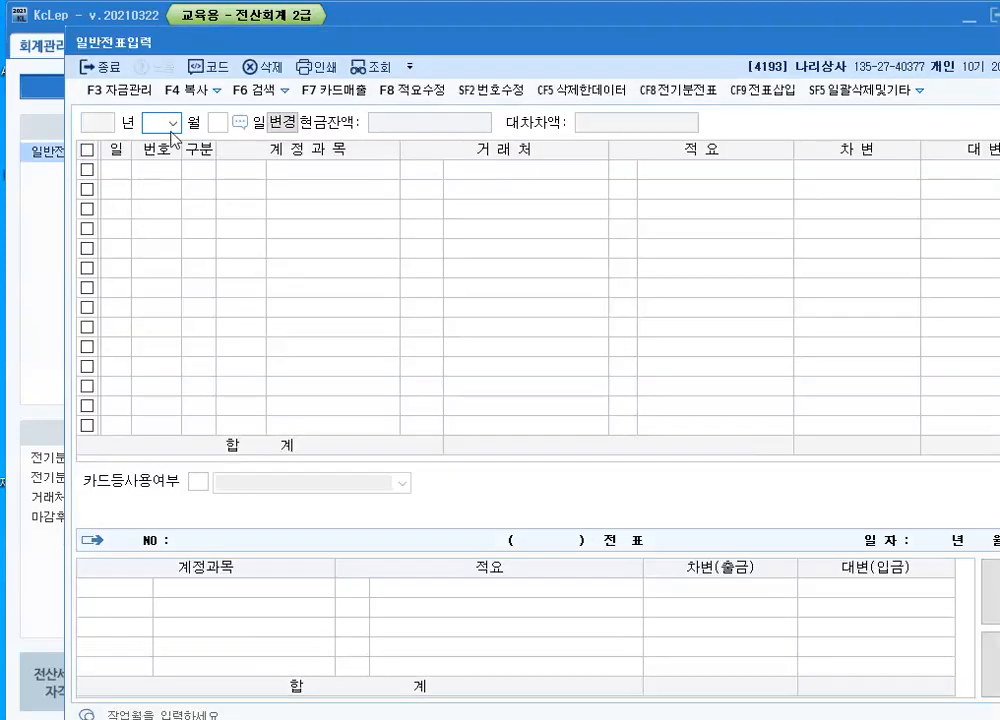
{"action": "left_click", "coordinate": [171, 128]}
{"action": "left_click", "coordinate": [161, 228]}
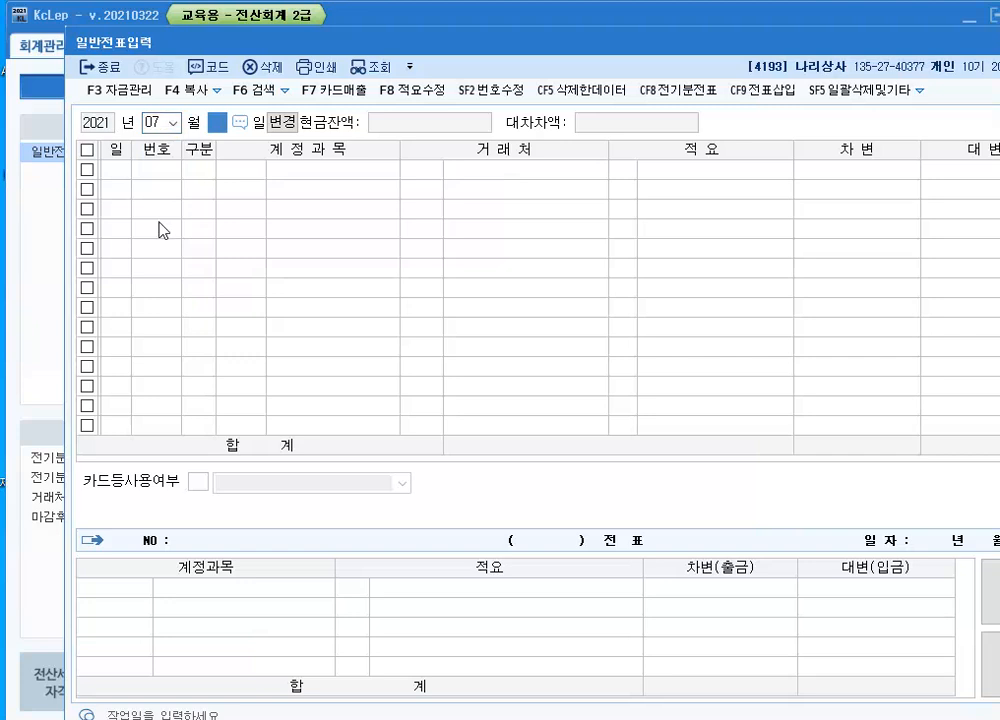
{"action": "type", "text": "31"}
{"action": "key", "text": "Return"}
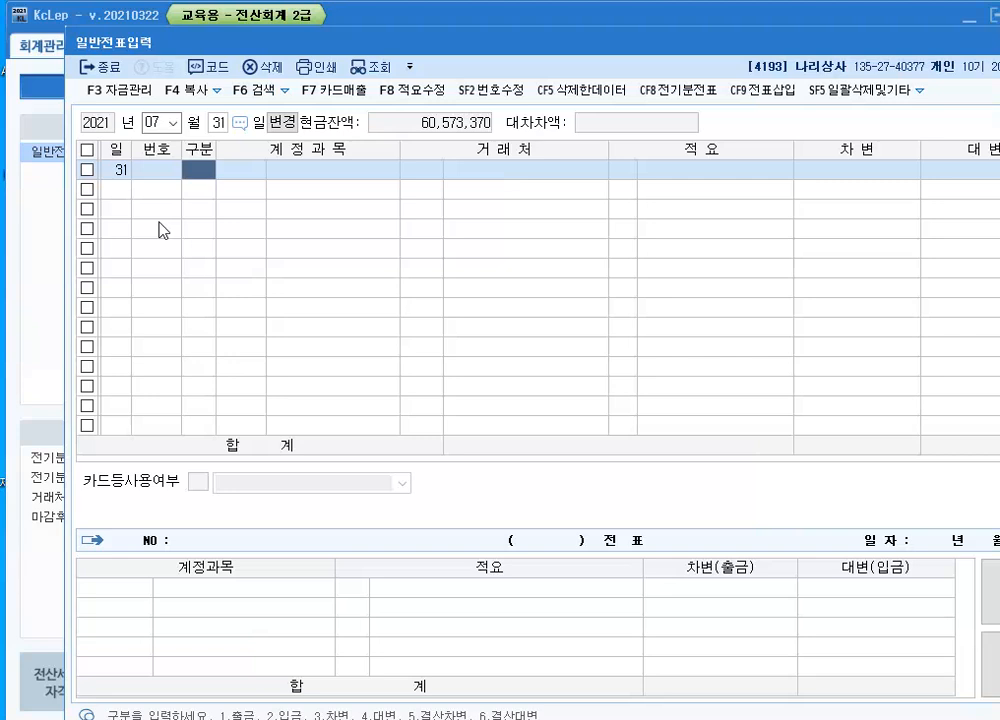
Record a 출금 entry of 15,000 to the 판매관리비 account 0826 도서인쇄비, searching the account by 도서
{"action": "type", "text": "1"}
{"action": "key", "text": "Return"}
{"action": "key", "text": "F2"}
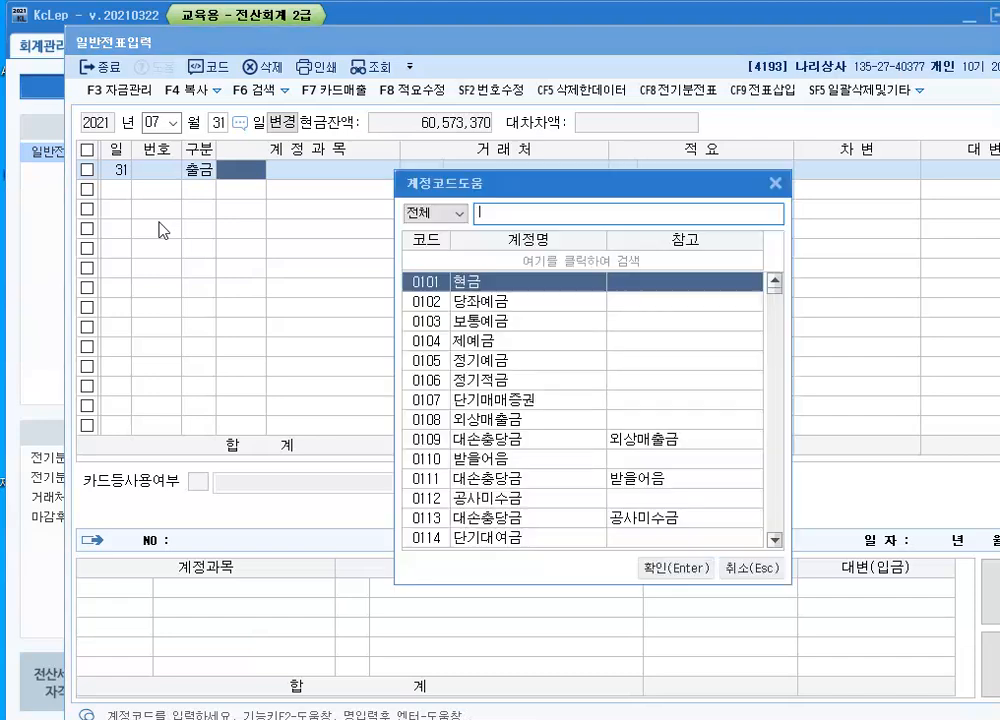
{"action": "type", "text": "도서"}
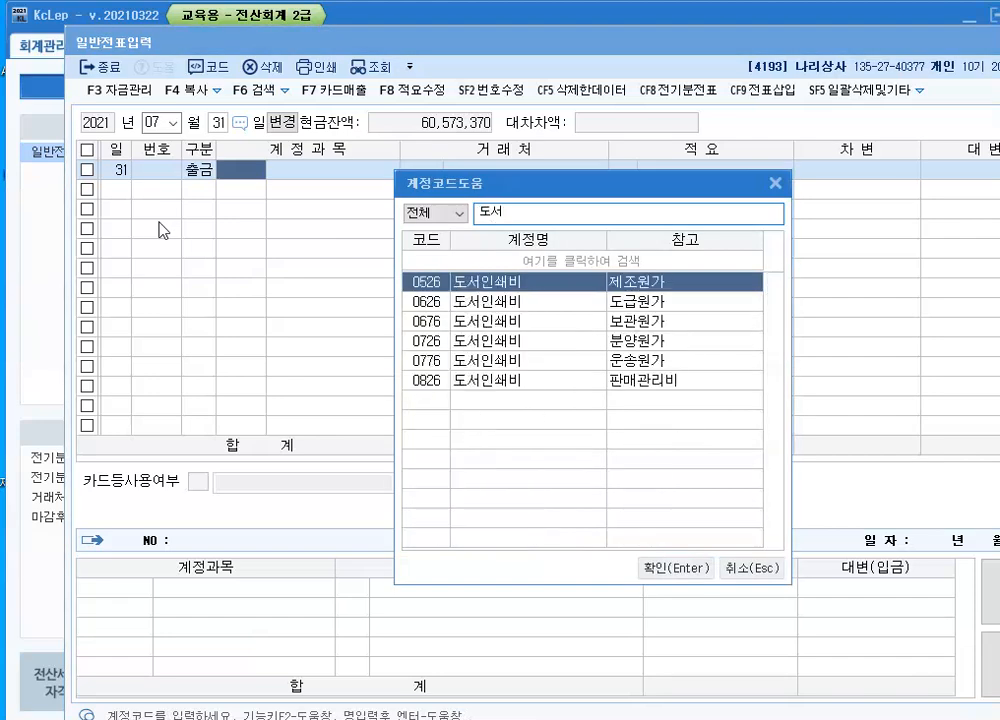
{"action": "key", "text": "Down"}
{"action": "key", "text": "Down"}
{"action": "key", "text": "Down"}
{"action": "key", "text": "Down"}
{"action": "key", "text": "Down"}
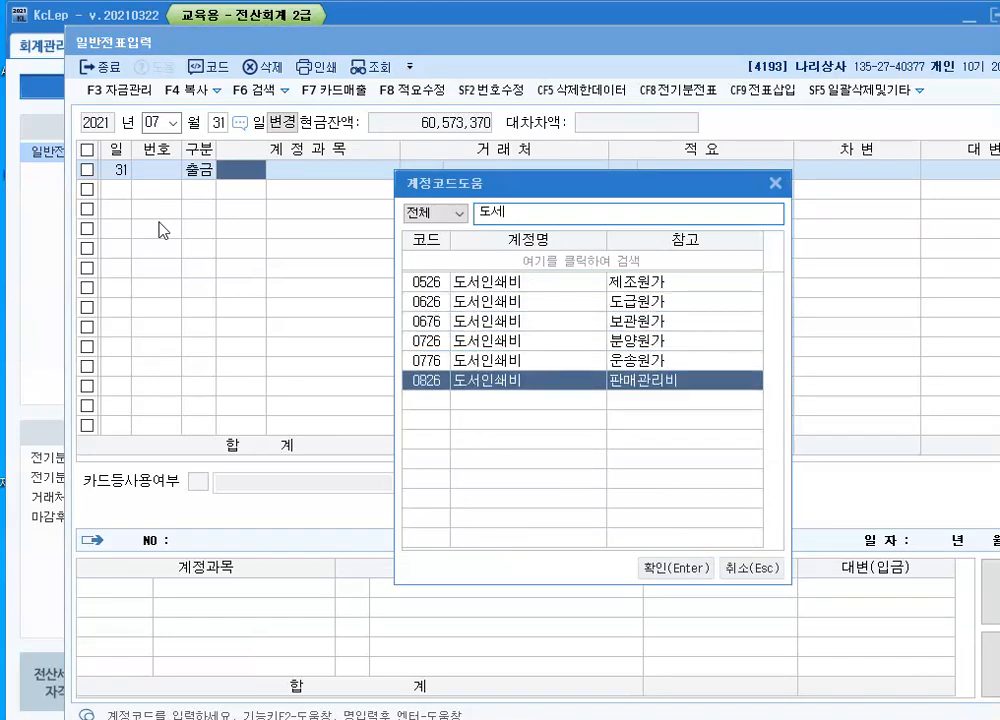
{"action": "key", "text": "Return"}
{"action": "key", "text": "Return"}
{"action": "key", "text": "Return"}
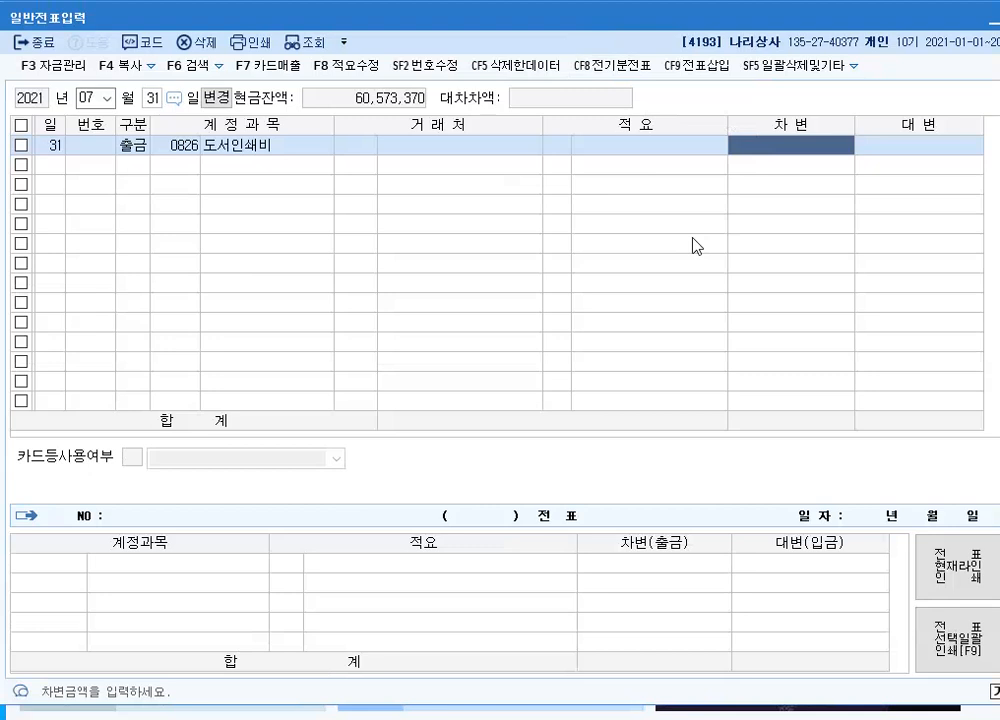
{"action": "type", "text": "150000"}
{"action": "key", "text": "Return"}
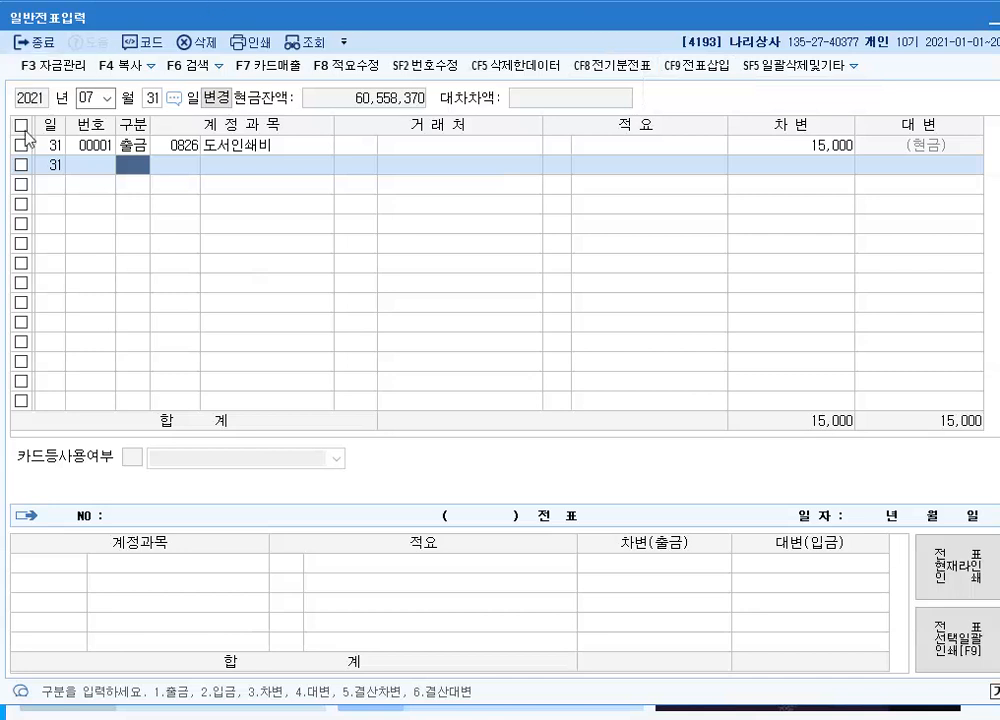
Set the general voucher date to September 12, 2021
{"action": "left_click", "coordinate": [100, 98]}
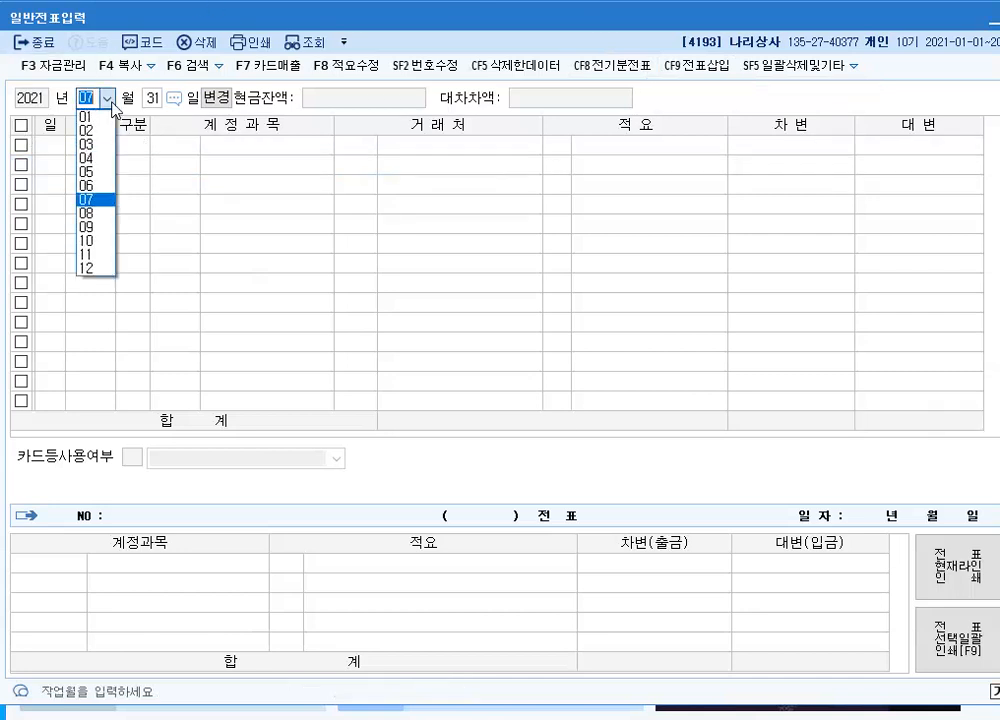
{"action": "left_click", "coordinate": [97, 226]}
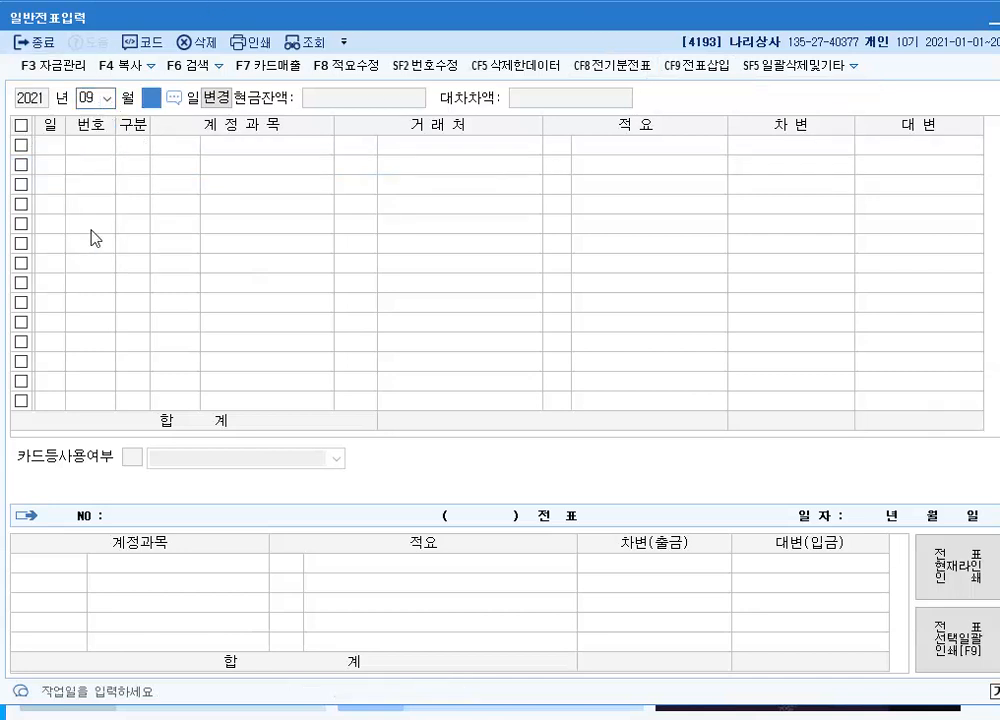
{"action": "type", "text": "12"}
{"action": "key", "text": "Return"}
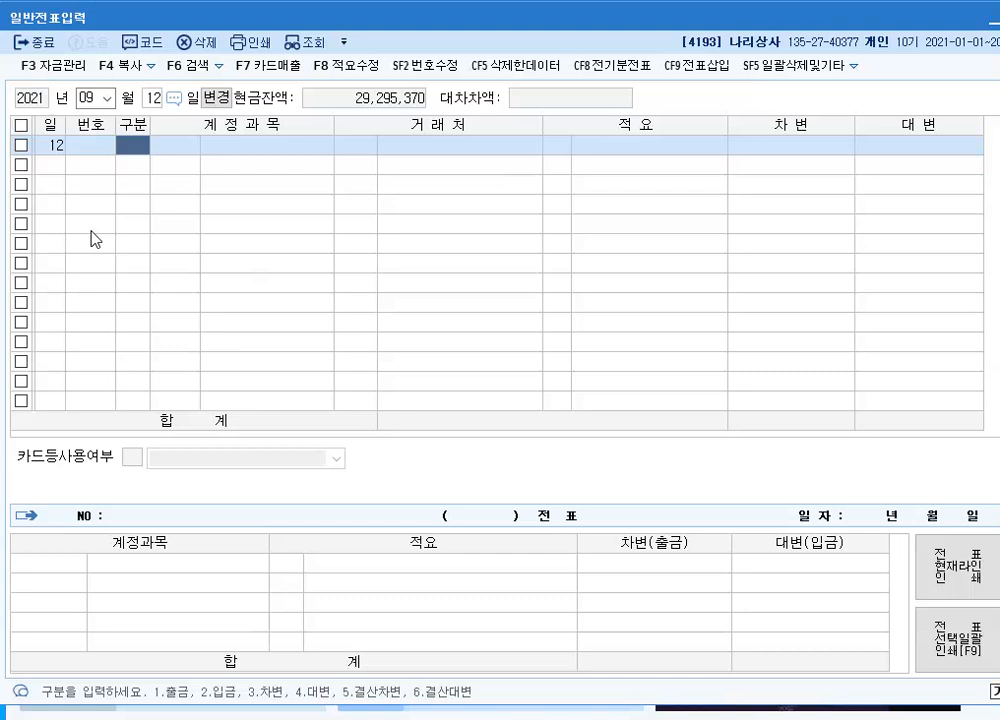
Record a 차변 line of 13,000,000 to account 0202 건물, leaving customer and description blank
{"action": "type", "text": "3"}
{"action": "key", "text": "Return"}
{"action": "type", "text": "202"}
{"action": "key", "text": "Return"}
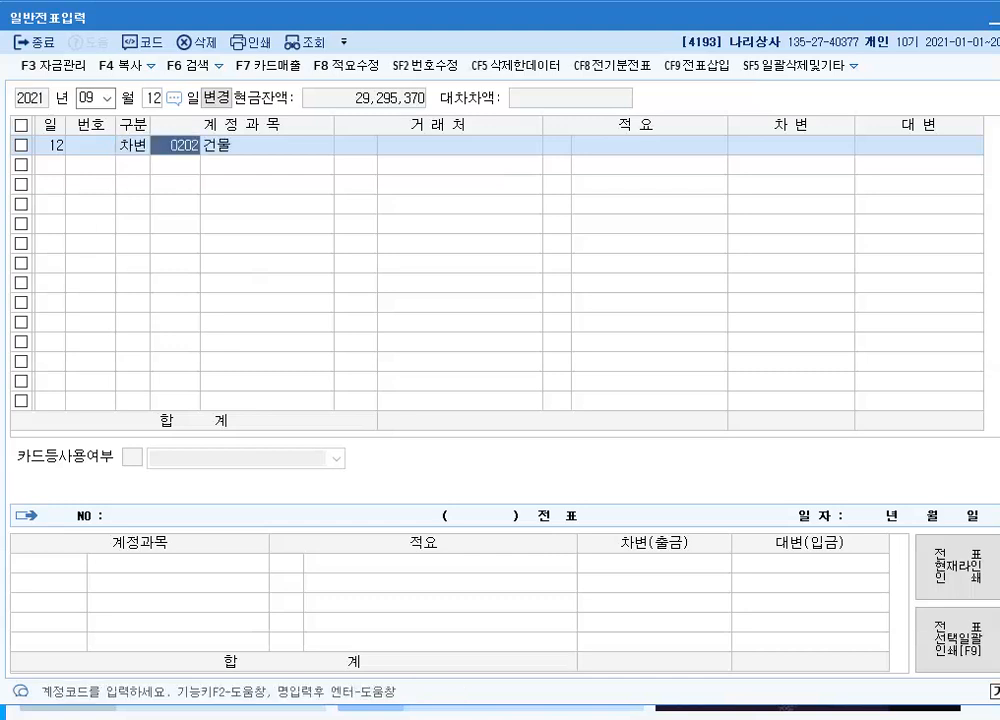
{"action": "key", "text": "Return"}
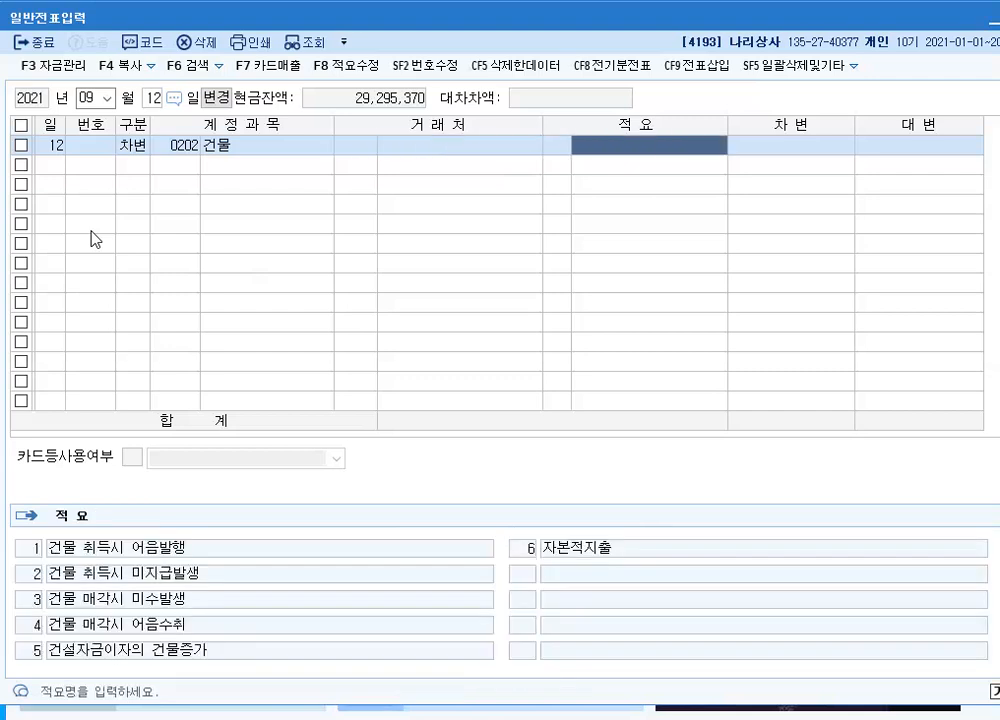
{"action": "key", "text": "Return"}
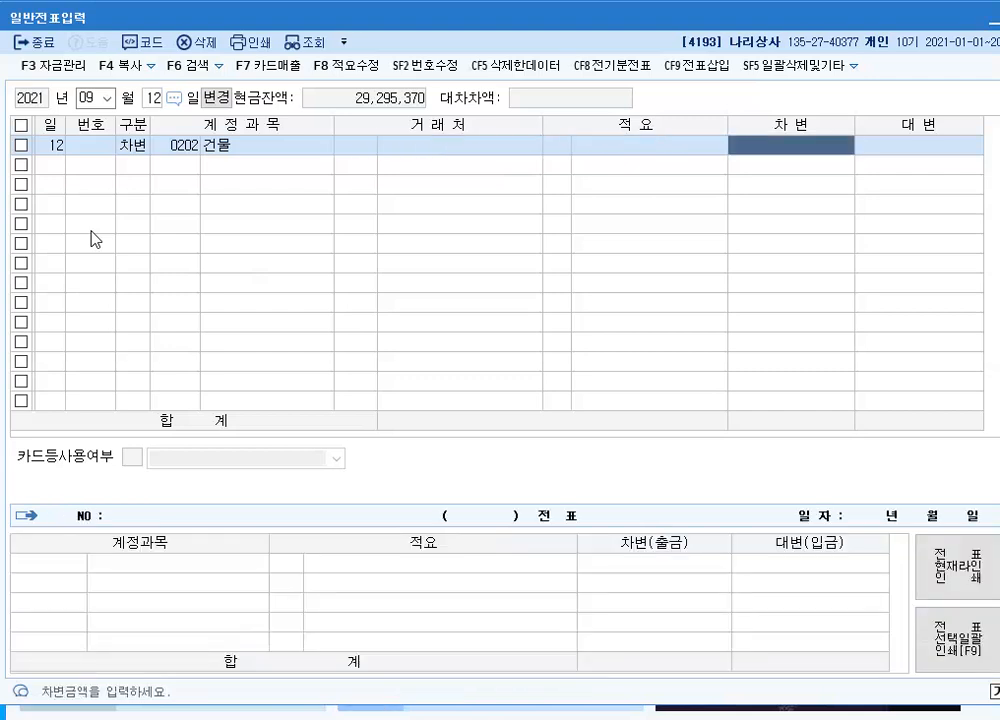
{"action": "type", "text": "13000000"}
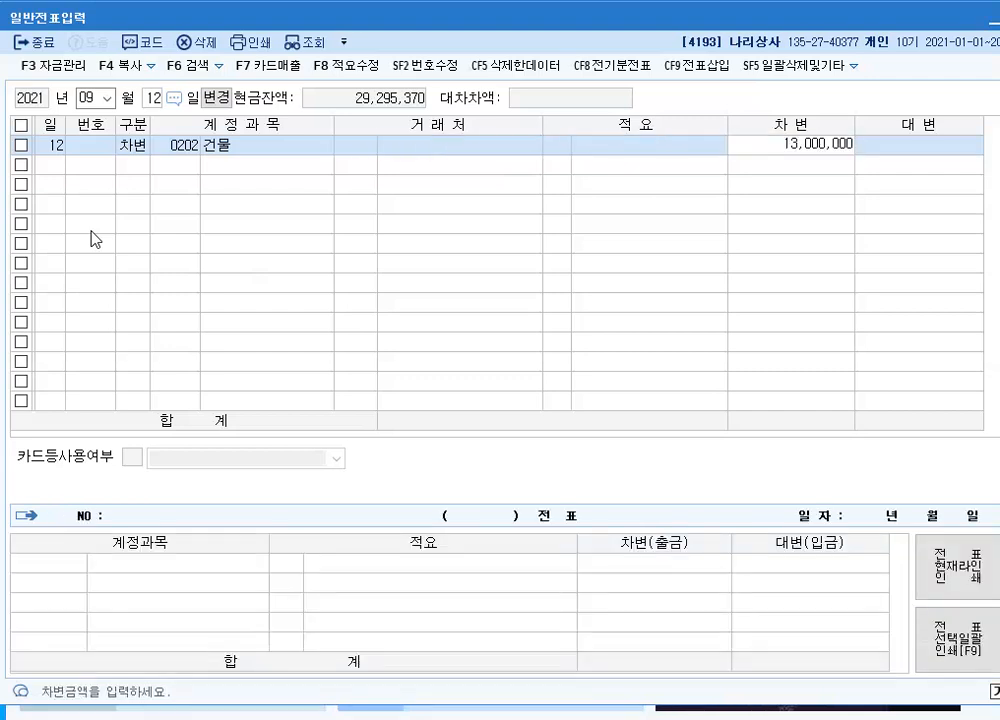
{"action": "key", "text": "Return"}
Record the matching 대변 line of 13,000,000 to account 0253 미지급금 with customer 넥스코, searching the customer by 넥
{"action": "type", "text": "4"}
{"action": "key", "text": "Return"}
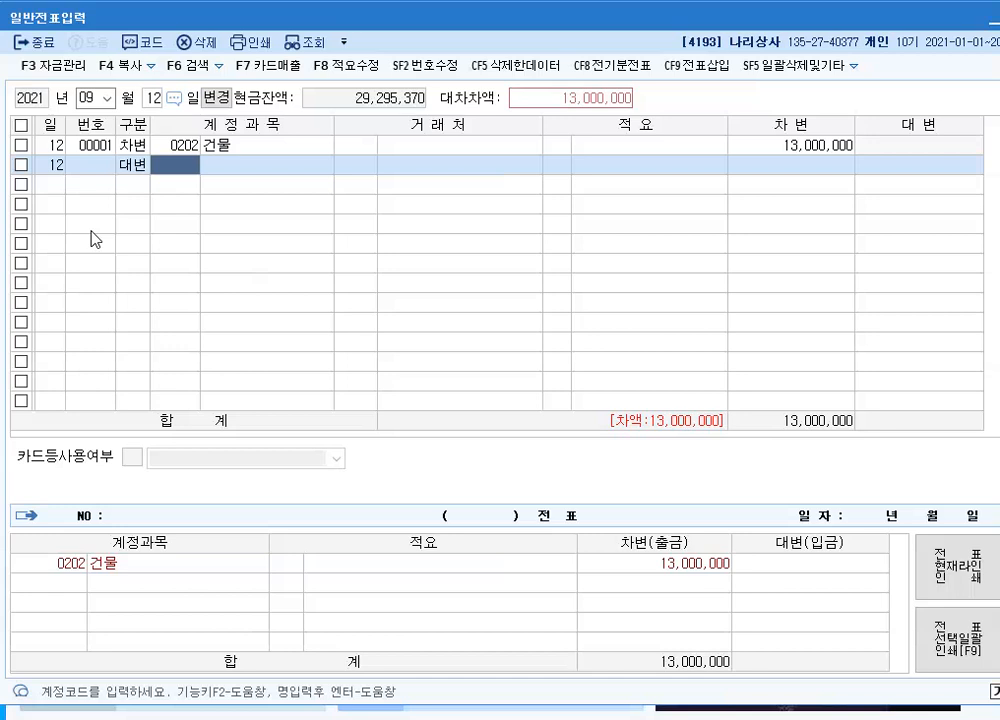
{"action": "type", "text": "253"}
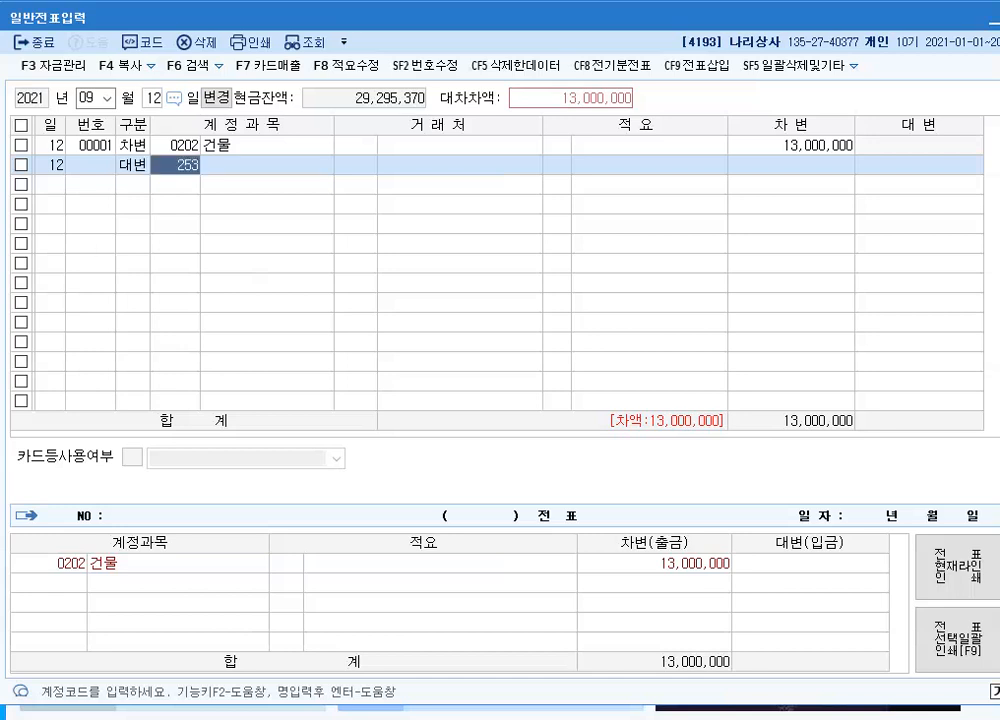
{"action": "key", "text": "Return"}
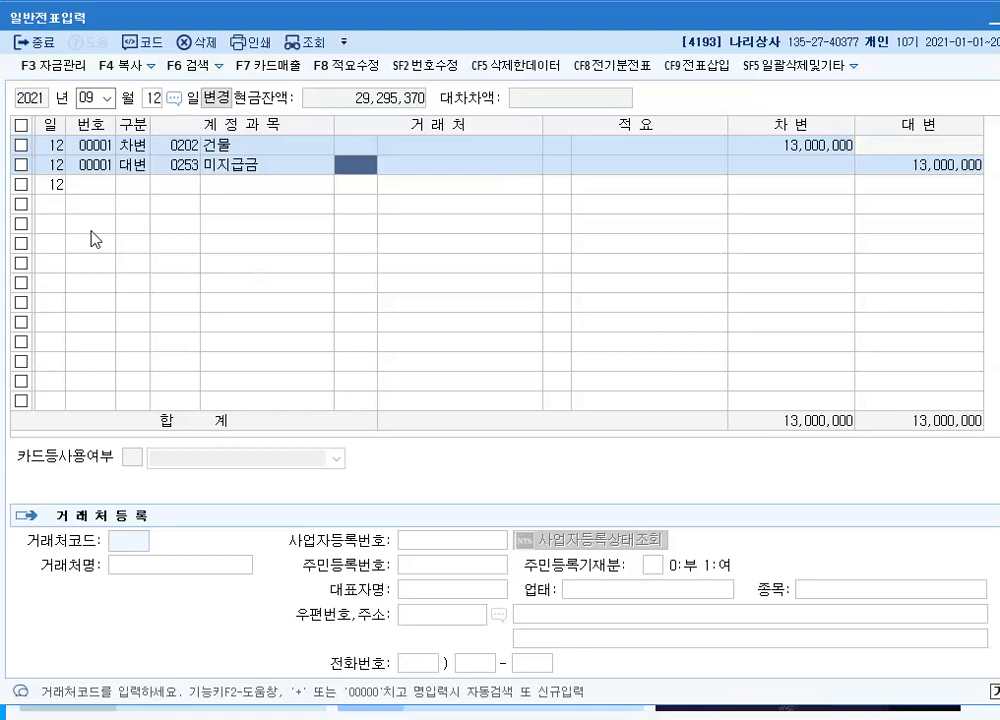
{"action": "key", "text": "F2"}
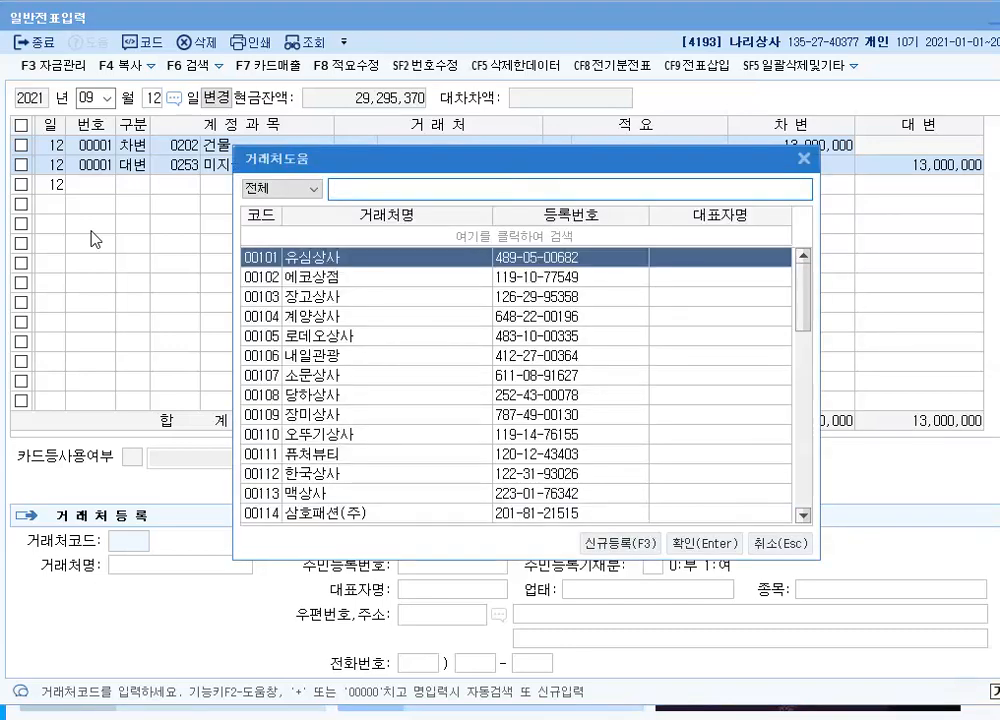
{"action": "type", "text": "넥"}
{"action": "key", "text": "Return"}
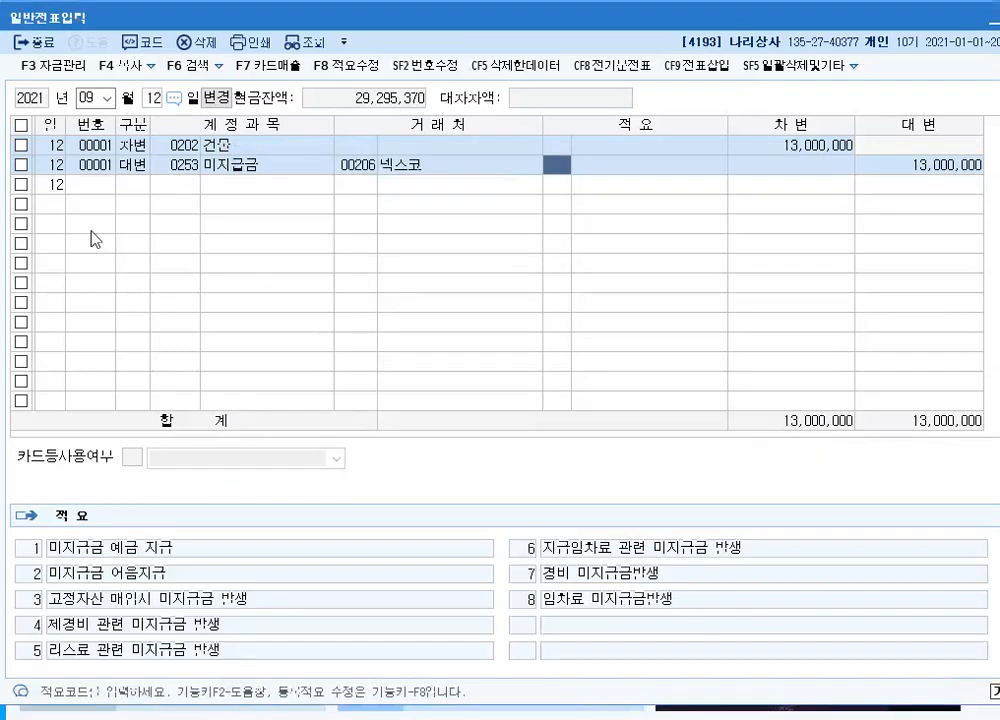
{"action": "key", "text": "Return"}
{"action": "key", "text": "Return"}
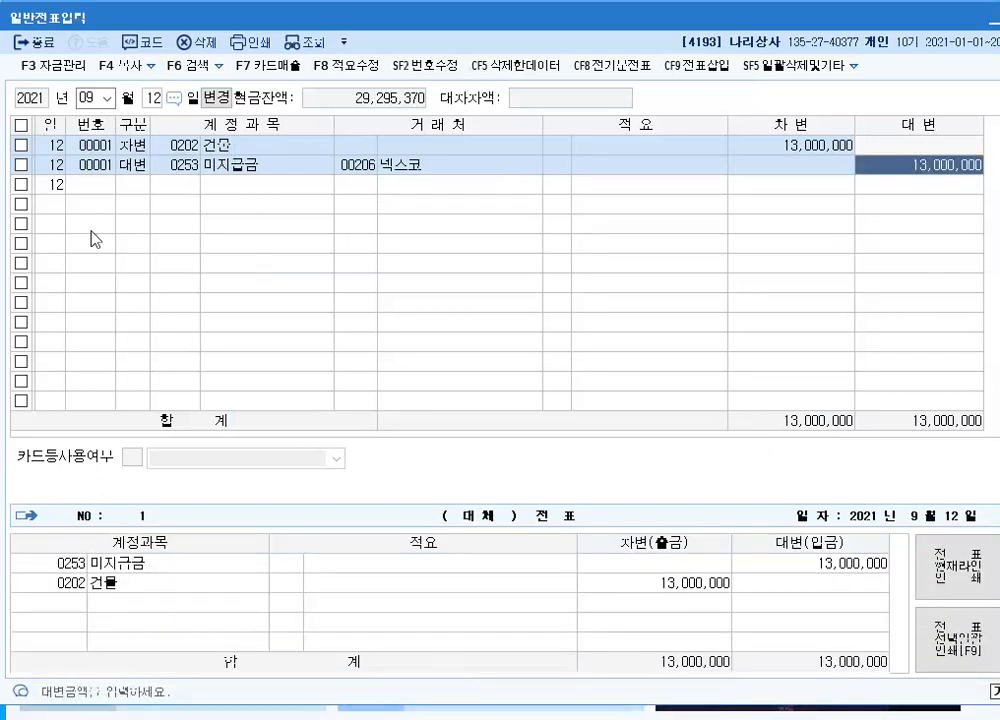
{"action": "key", "text": "Return"}
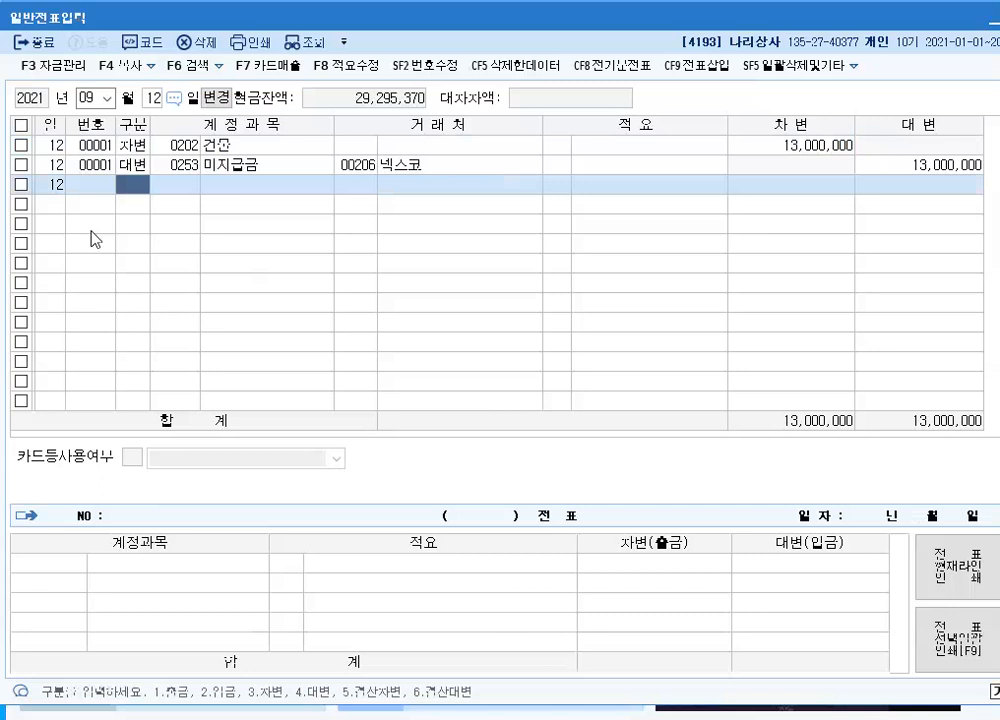
Set the voucher date to September 21 and start a 차변 line
{"action": "left_click", "coordinate": [155, 98]}
{"action": "type", "text": "21"}
{"action": "key", "text": "Return"}
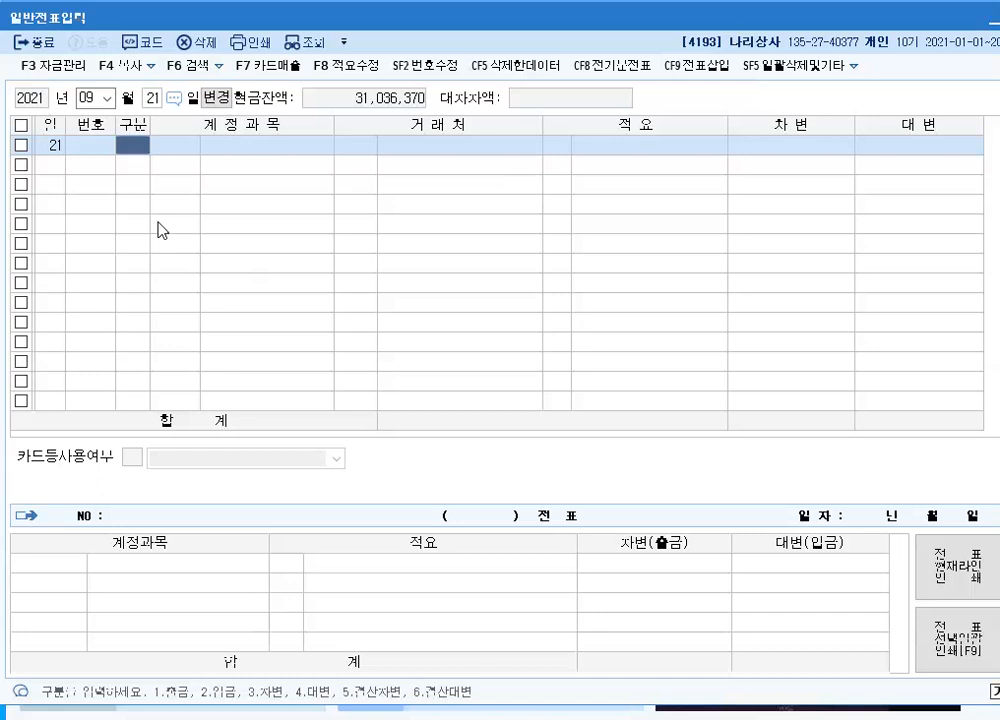
{"action": "type", "text": "3"}
{"action": "type", "text": "1"}
{"action": "key", "text": "Return"}
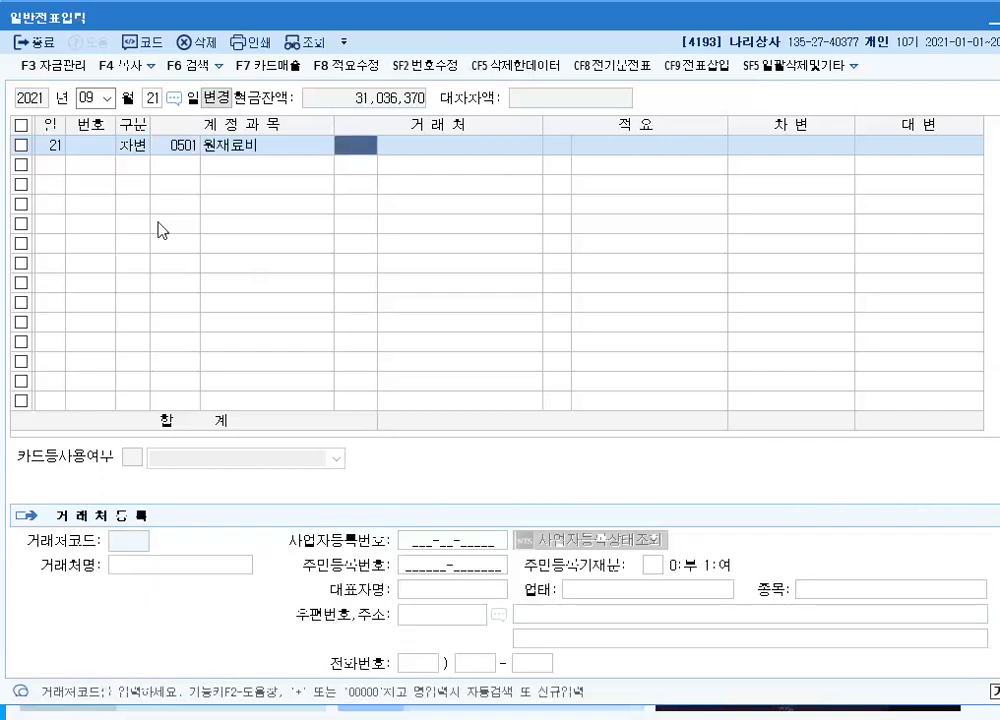
{"action": "key", "text": "Left"}
{"action": "type", "text": "401"}
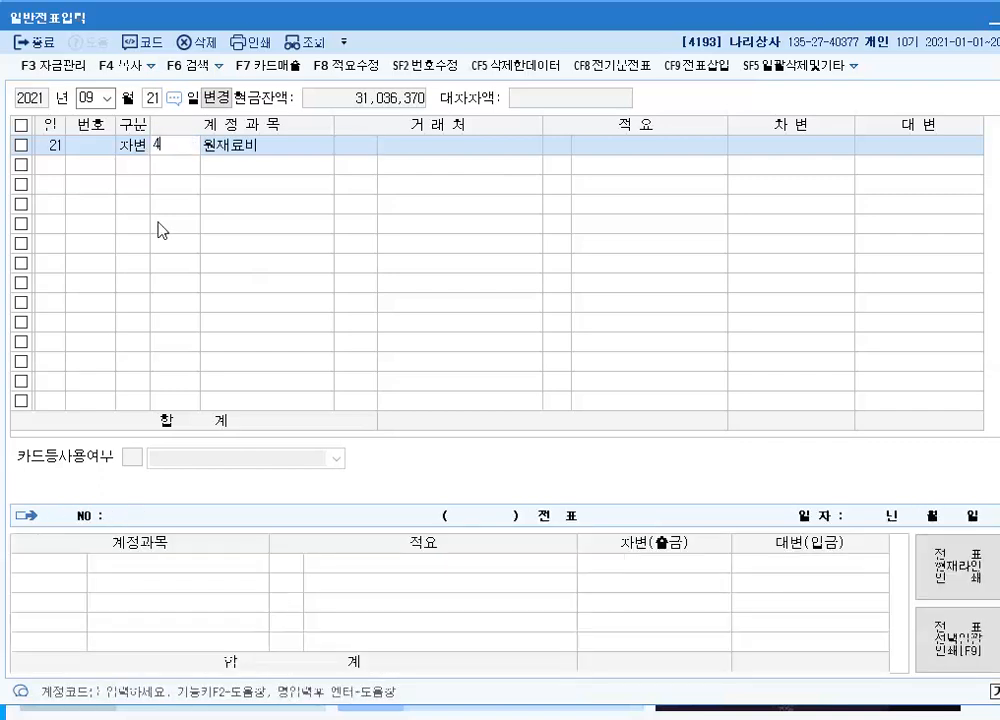
{"action": "key", "text": "Return"}
{"action": "key", "text": "Left"}
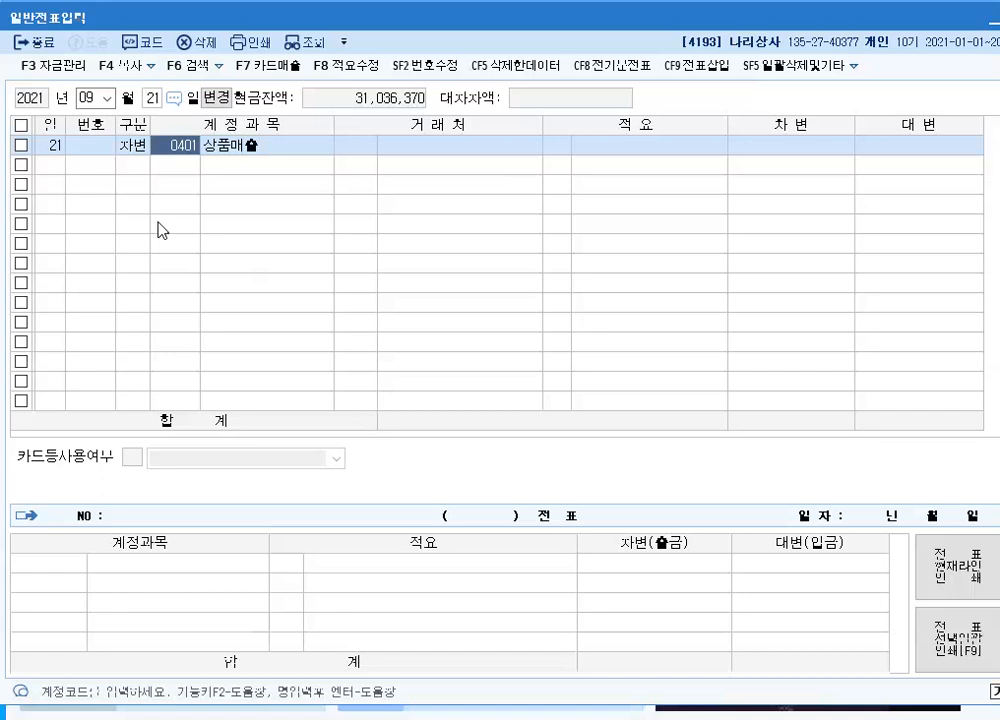
{"action": "type", "text": "150"}
{"action": "key", "text": "Return"}
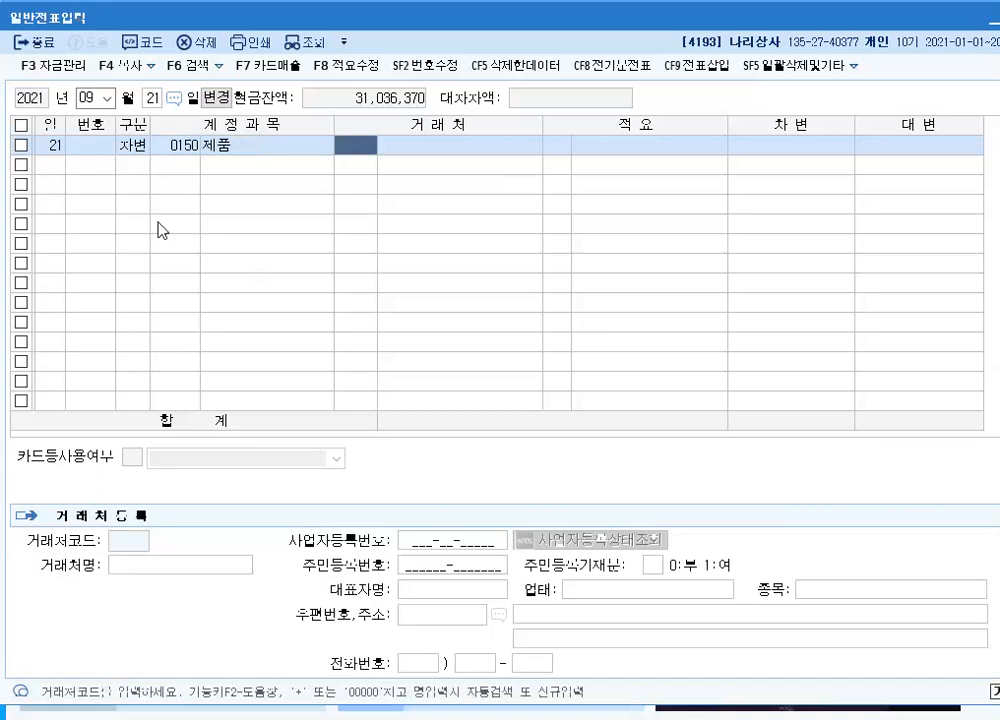
{"action": "key", "text": "Left"}
Assign account 0146 상품 to the 차변 line and enter 17,500,000, leaving customer and description blank
{"action": "type", "text": "146"}
{"action": "key", "text": "Return"}
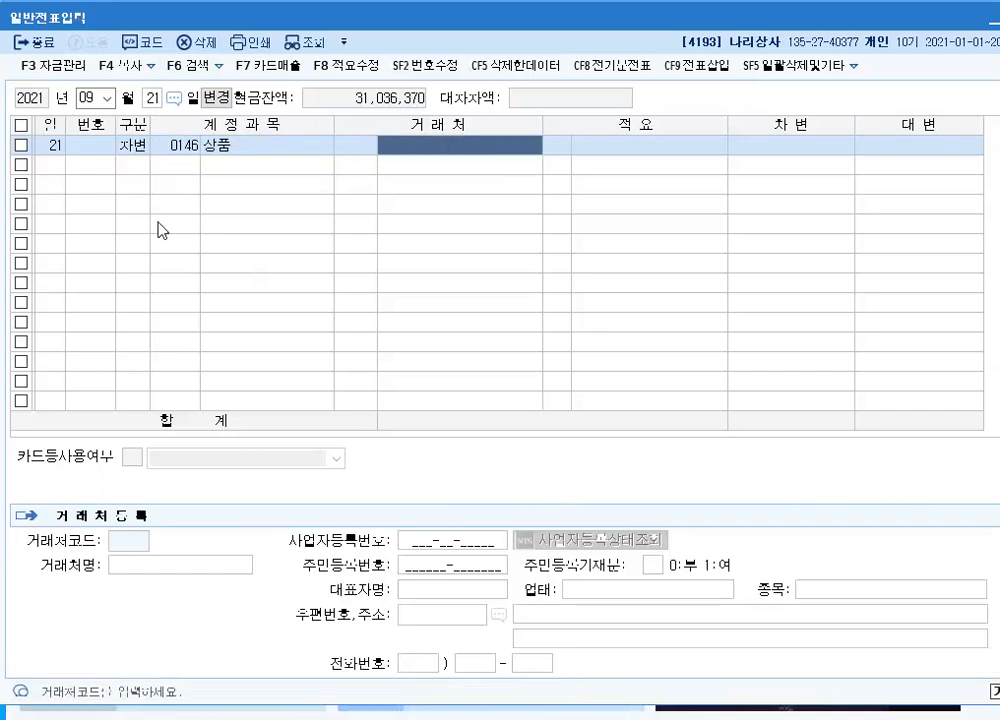
{"action": "key", "text": "Return"}
{"action": "key", "text": "Return"}
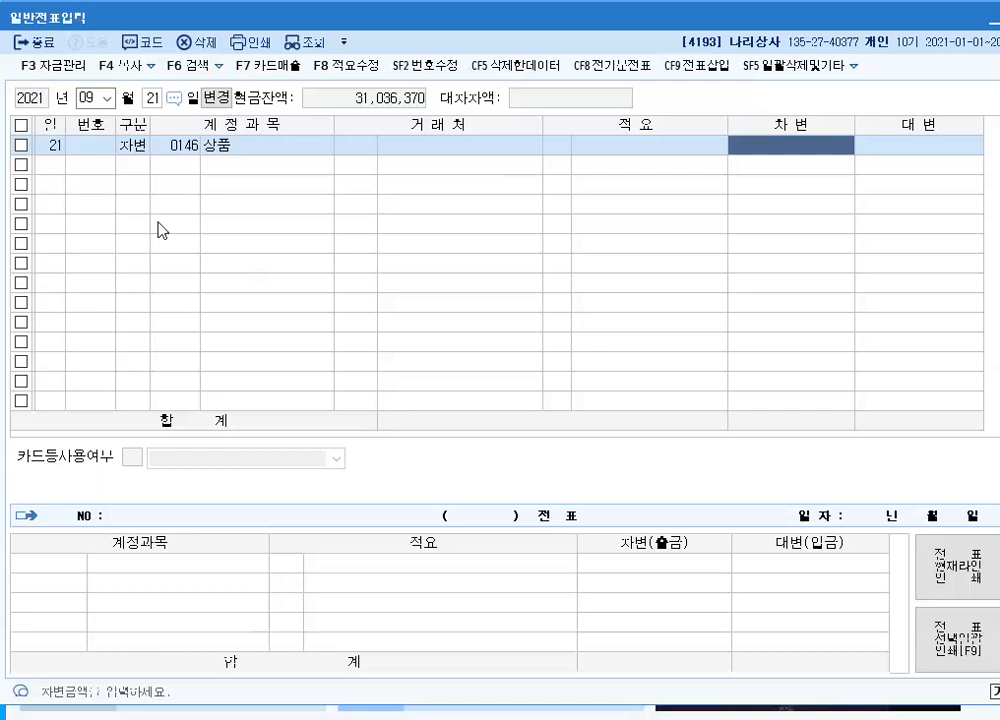
{"action": "type", "text": "17,50"}
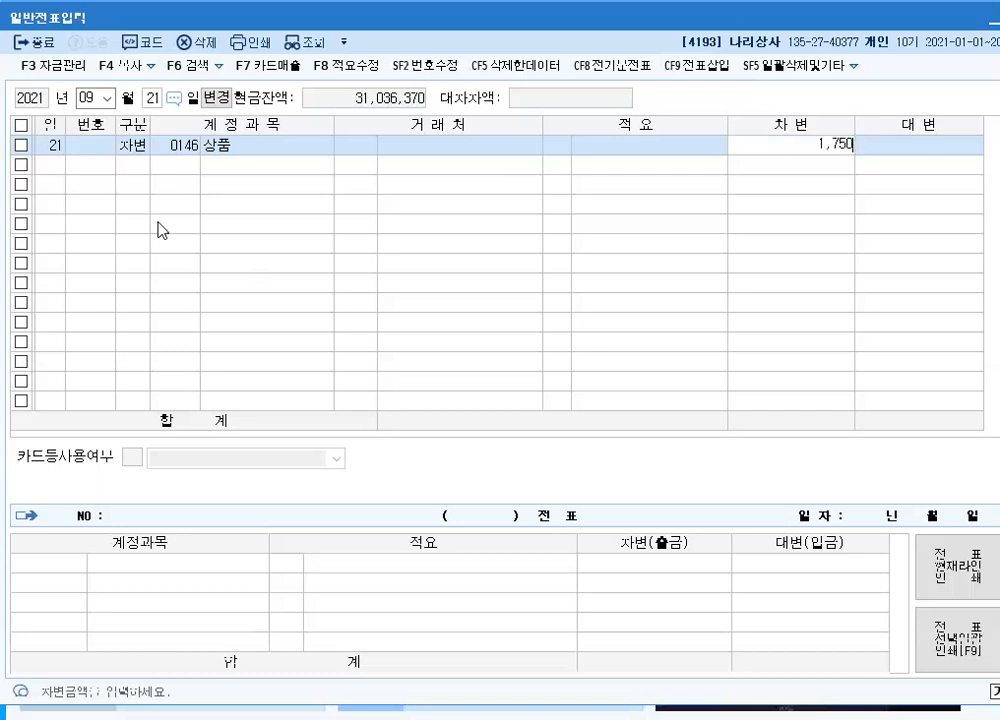
{"action": "type", "text": "0,000"}
{"action": "key", "text": "Return"}
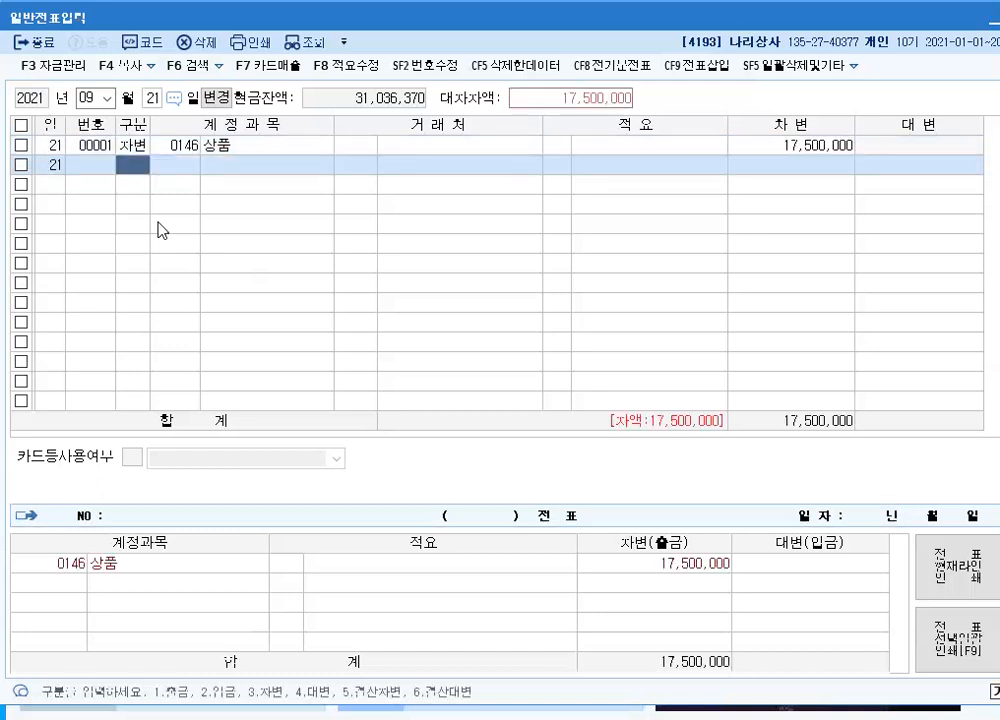
Add a second 차변 line of 1,750,000 to account 0212 비품, leaving customer and description blank
{"action": "type", "text": "3"}
{"action": "key", "text": "Return"}
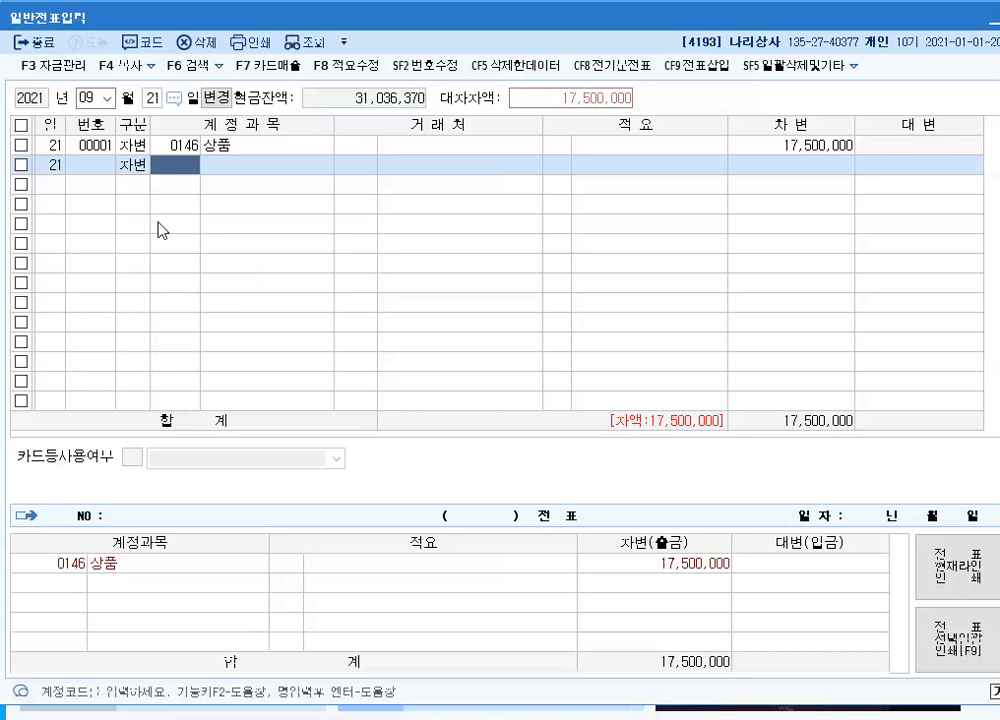
{"action": "type", "text": "212"}
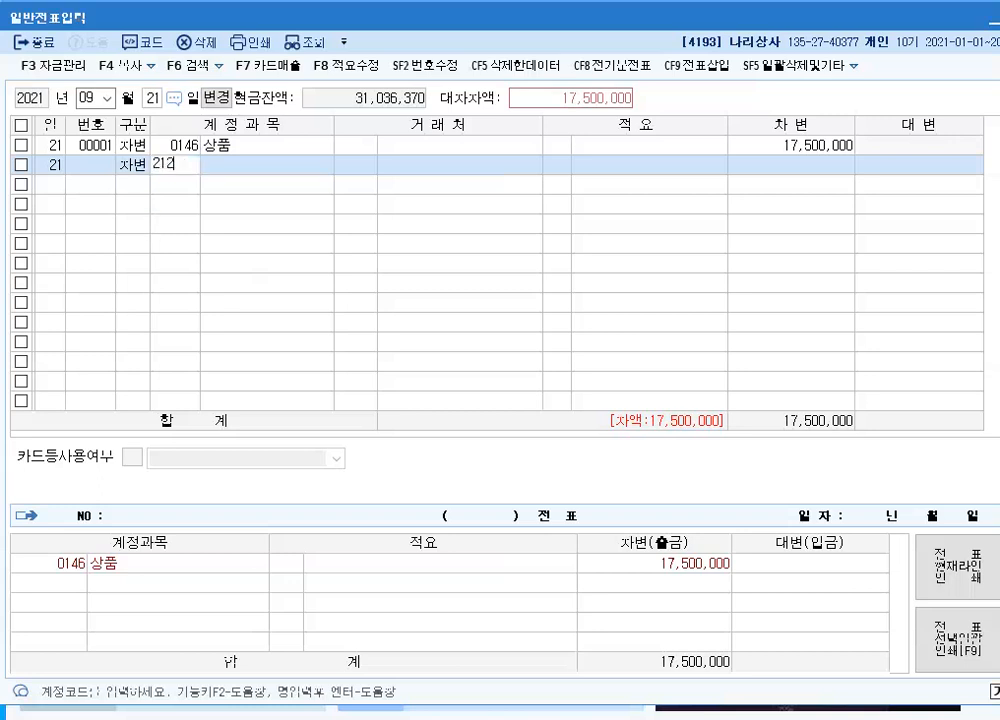
{"action": "key", "text": "Return"}
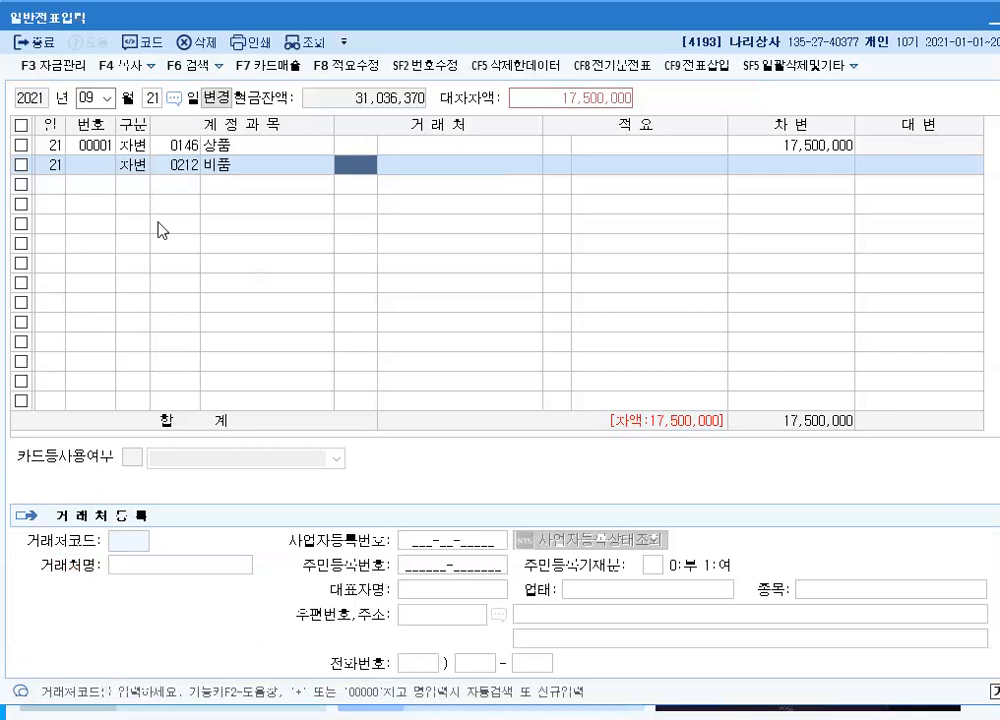
{"action": "key", "text": "Return"}
{"action": "key", "text": "Return"}
{"action": "key", "text": "Return"}
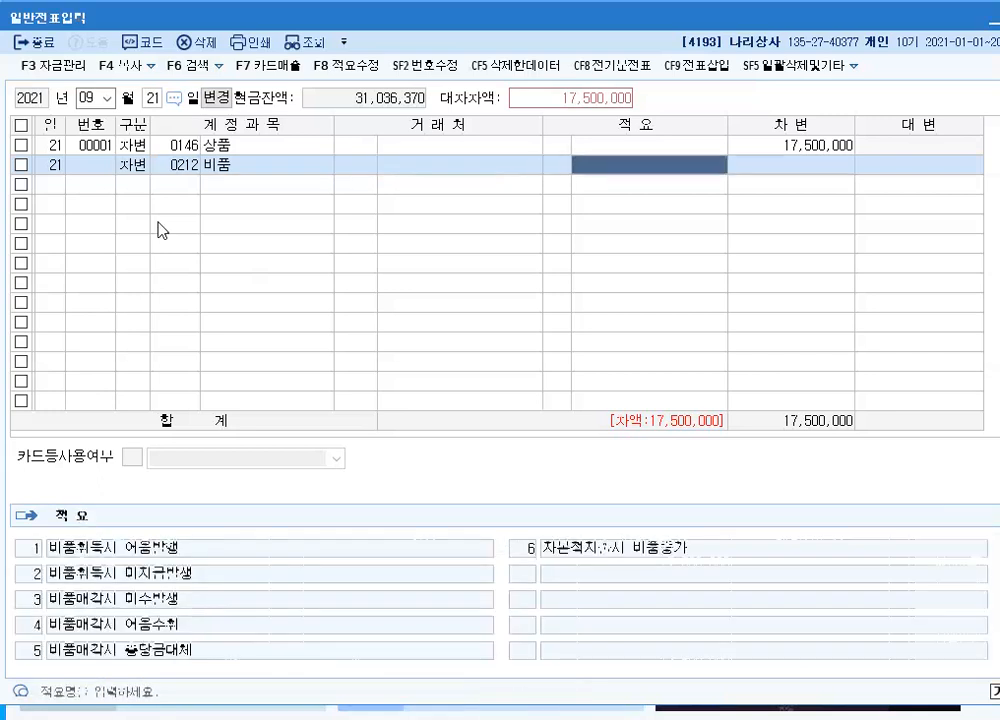
{"action": "key", "text": "Return"}
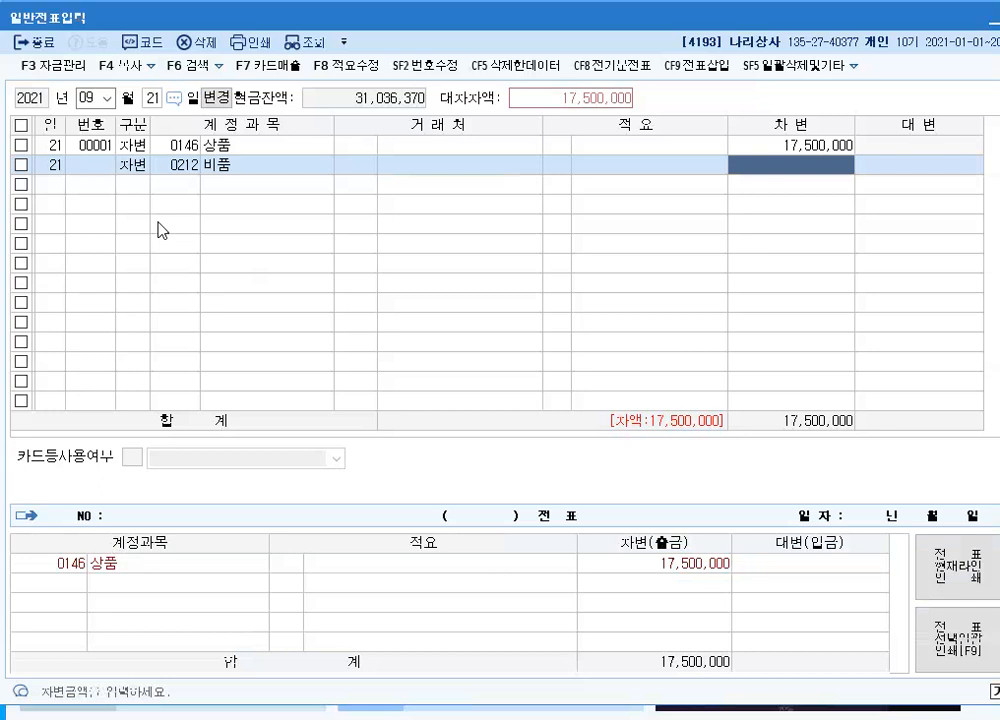
{"action": "type", "text": "1750000"}
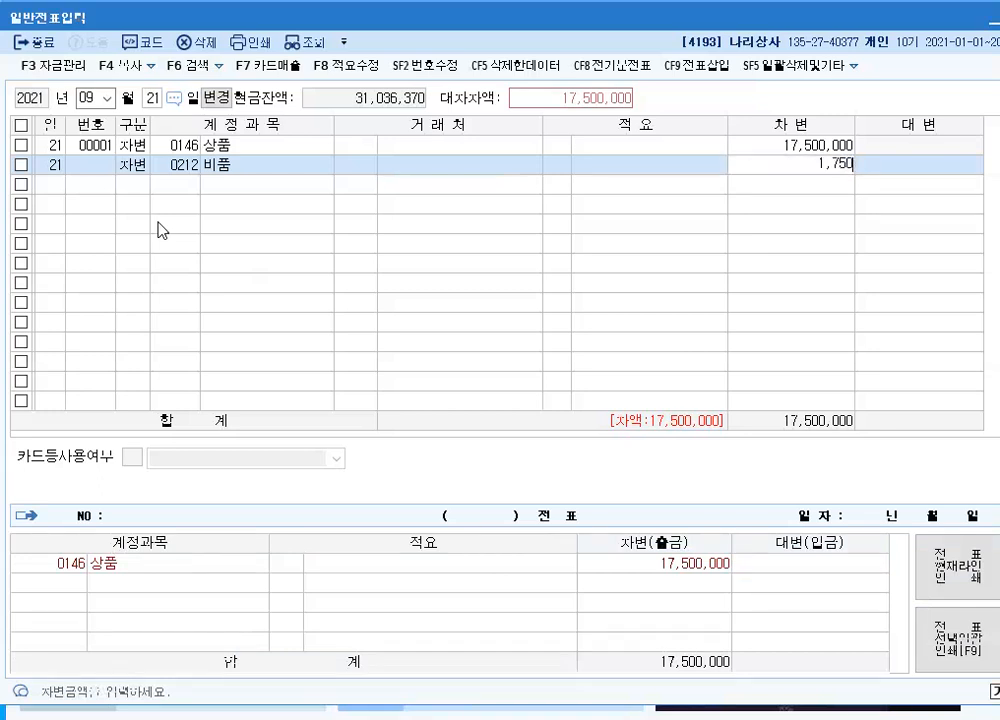
{"action": "key", "text": "Return"}
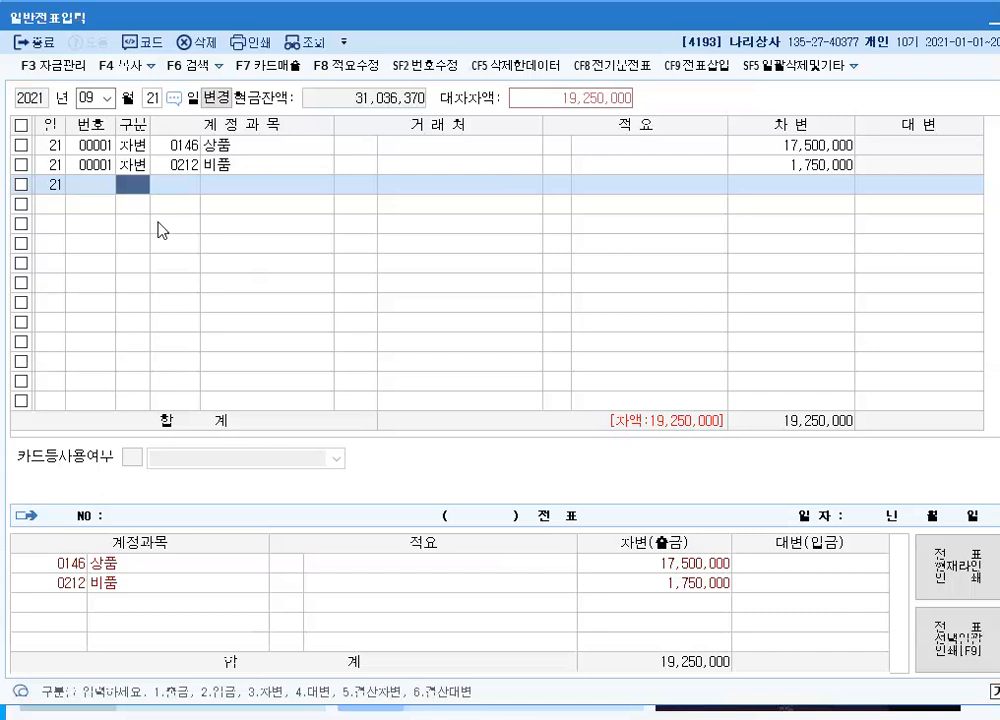
Add a 대변 line of 17,500,000 to account 0251 외상매입금 with customer code 00120, leaving the description blank
{"action": "type", "text": "4"}
{"action": "key", "text": "Return"}
{"action": "type", "text": "251"}
{"action": "key", "text": "Return"}
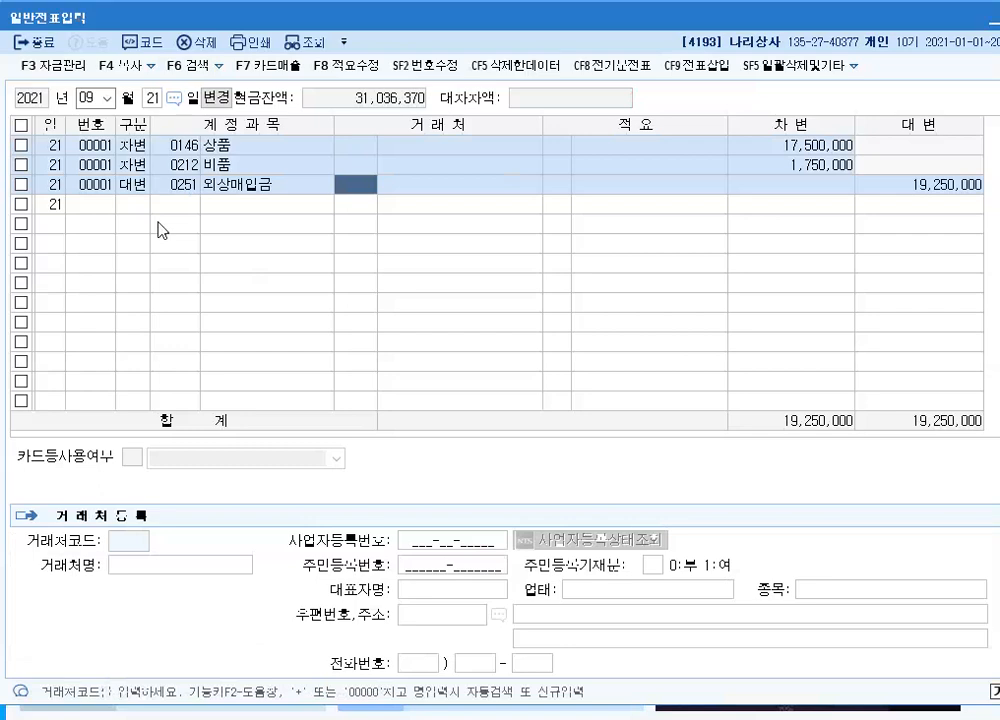
{"action": "type", "text": "신ㅅ"}
{"action": "key", "text": "Return"}
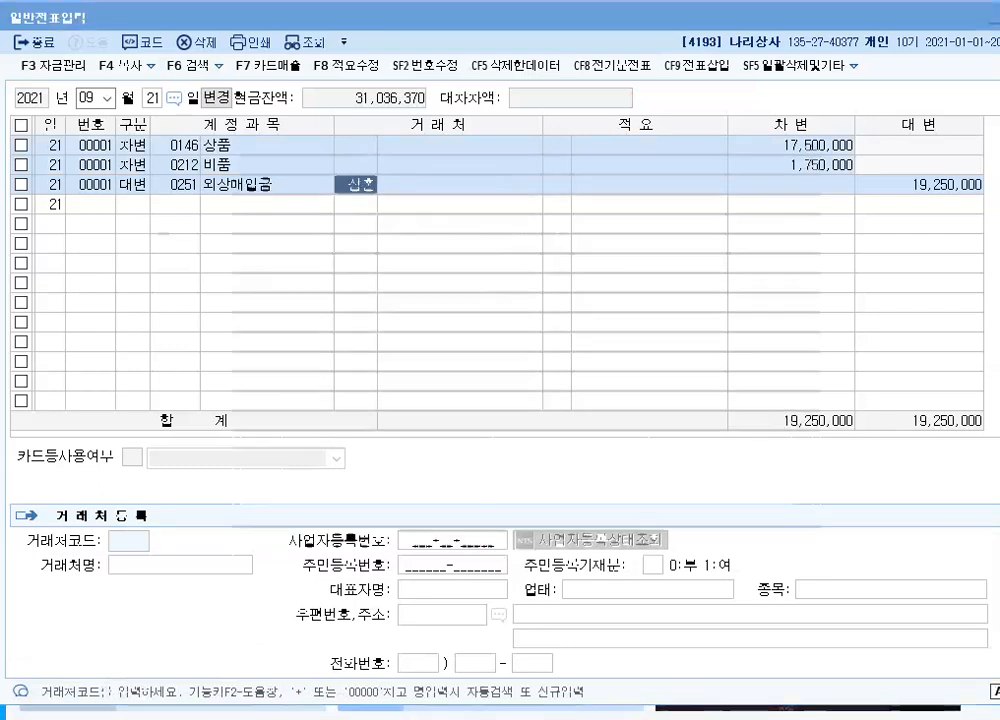
{"action": "key", "text": "Return"}
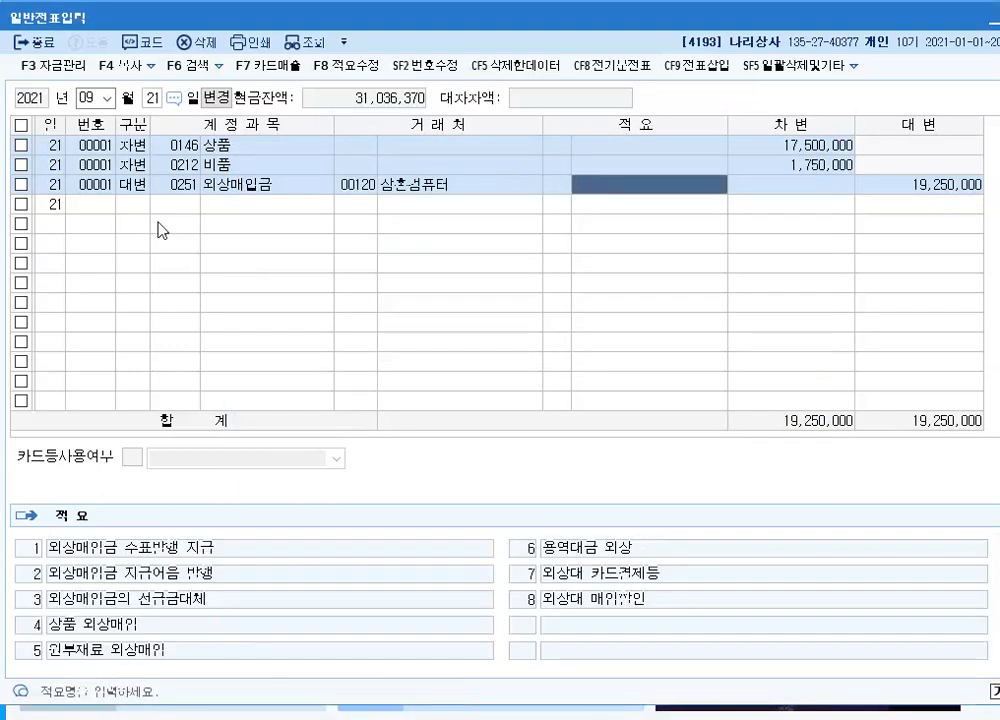
{"action": "key", "text": "Return"}
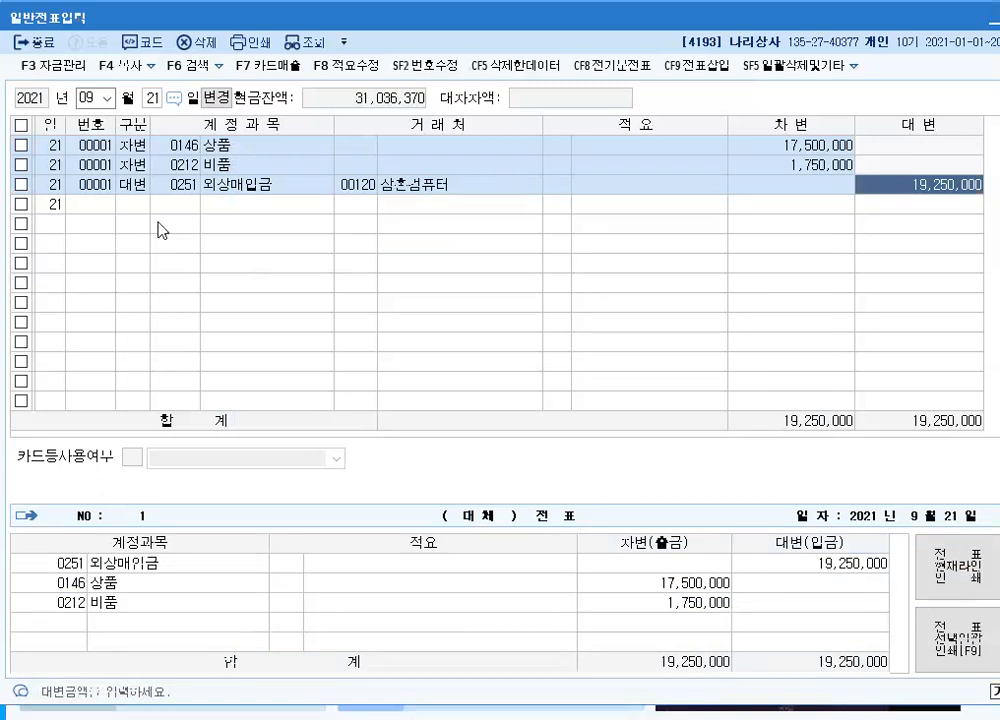
{"action": "type", "text": "17500000"}
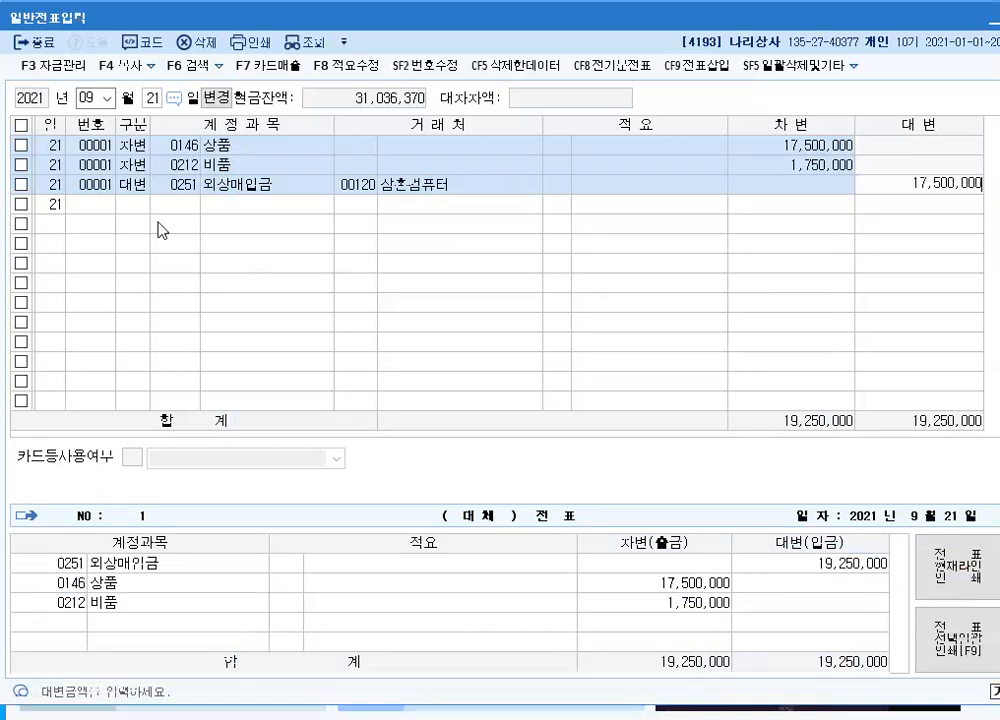
{"action": "key", "text": "Return"}
Add a second 대변 line of 1,750,000 to account 0101 현금, leaving customer and description blank
{"action": "type", "text": "4"}
{"action": "key", "text": "Return"}
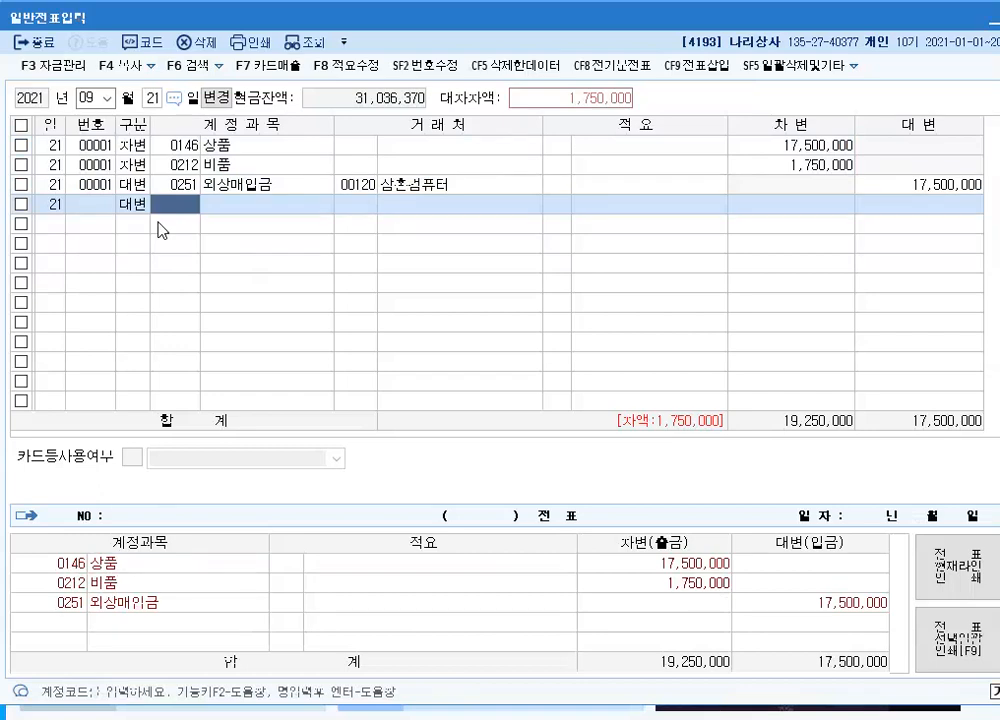
{"action": "type", "text": "101"}
{"action": "key", "text": "Return"}
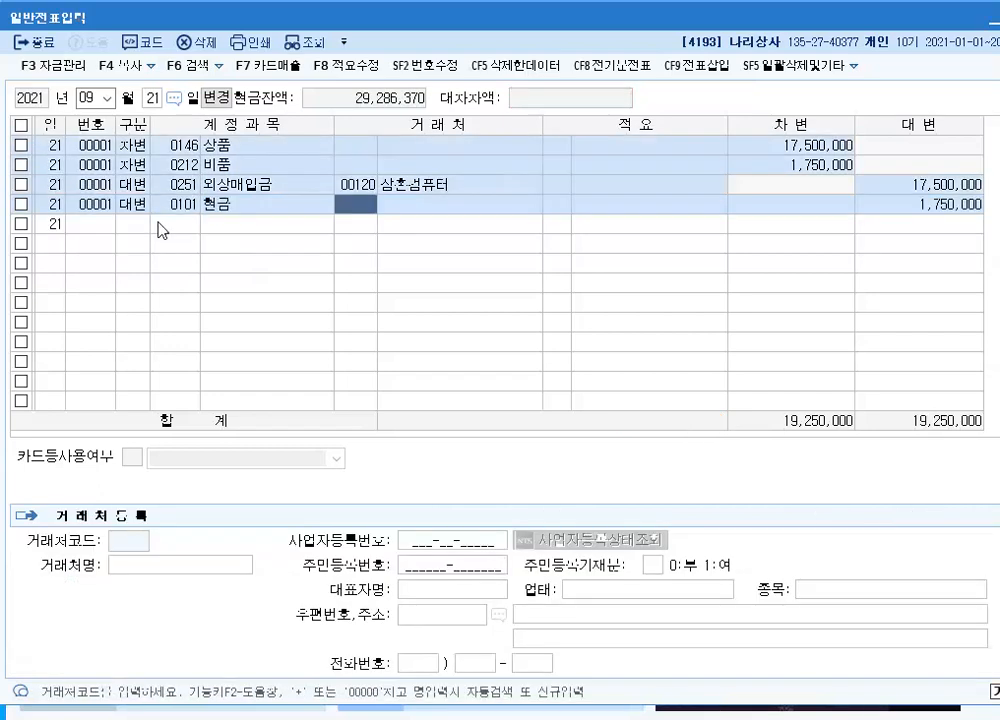
{"action": "key", "text": "Return"}
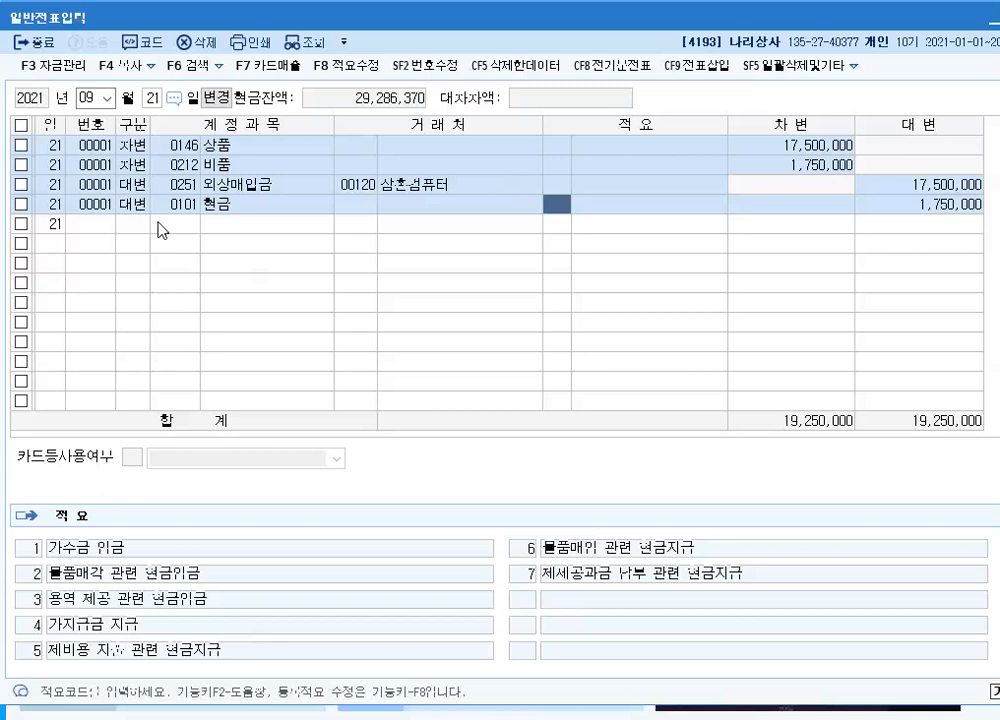
{"action": "key", "text": "Return"}
{"action": "key", "text": "Return"}
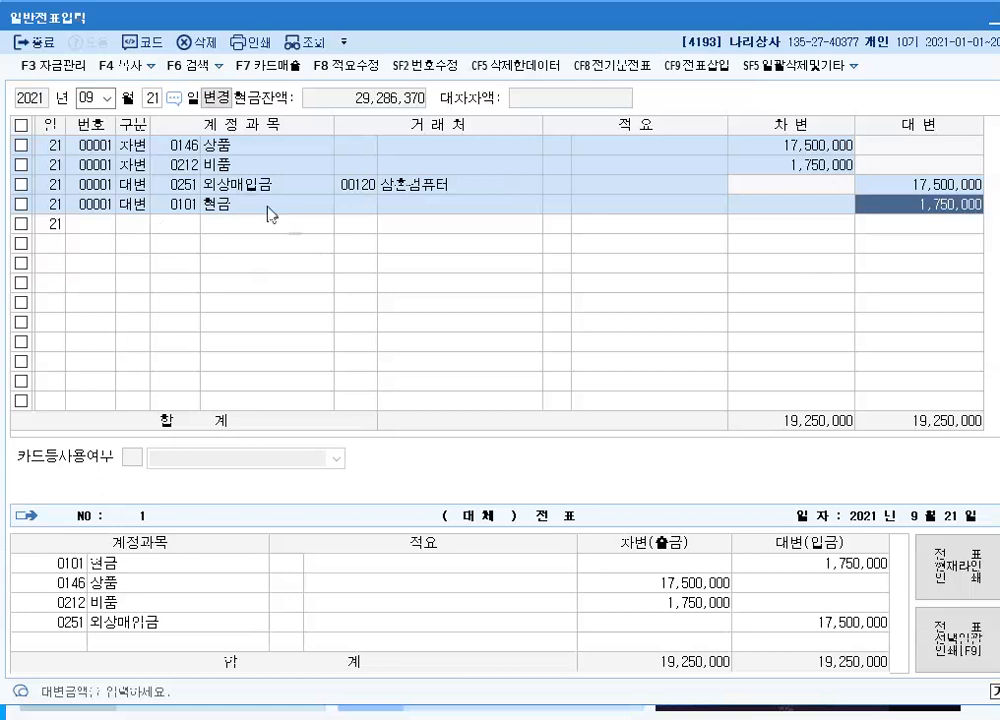
Set the voucher date to September 30 and start a 차변 line
{"action": "left_click", "coordinate": [151, 97]}
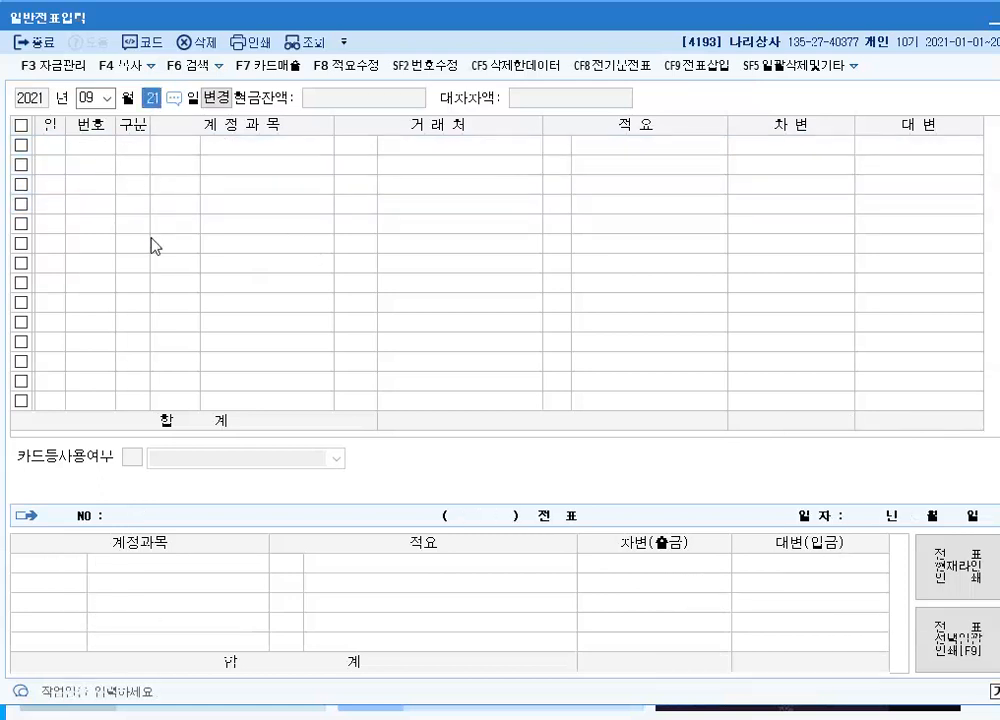
{"action": "type", "text": "30"}
{"action": "key", "text": "Return"}
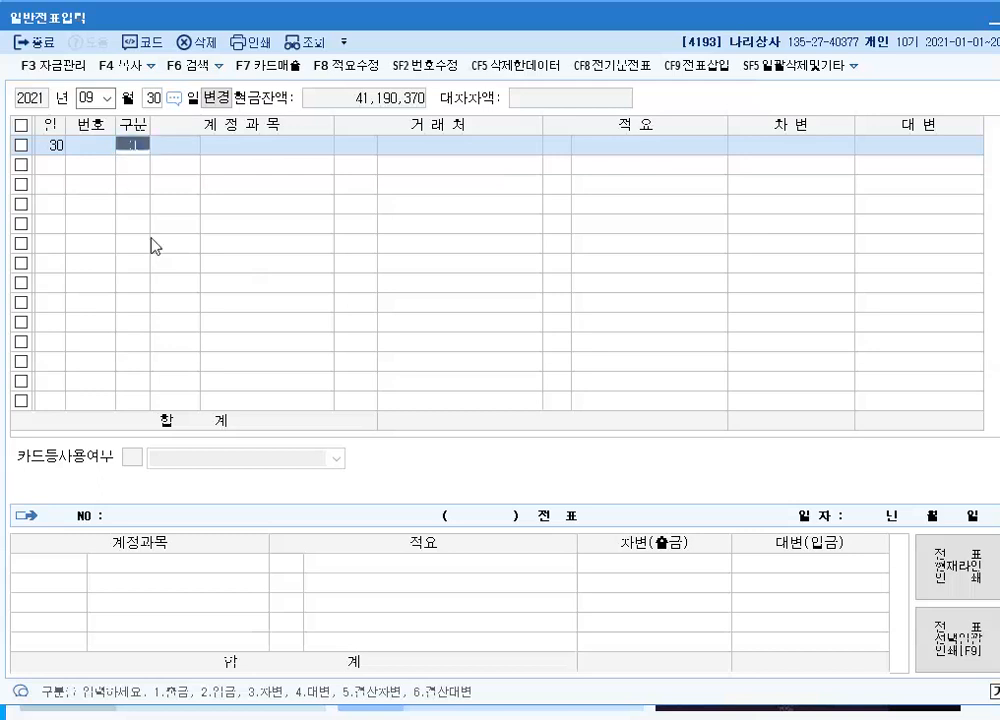
{"action": "type", "text": "3"}
{"action": "key", "text": "Return"}
Assign account 0801 급여 to the 차변 line and enter 4,000,000, leaving customer and description blank
{"action": "type", "text": "801"}
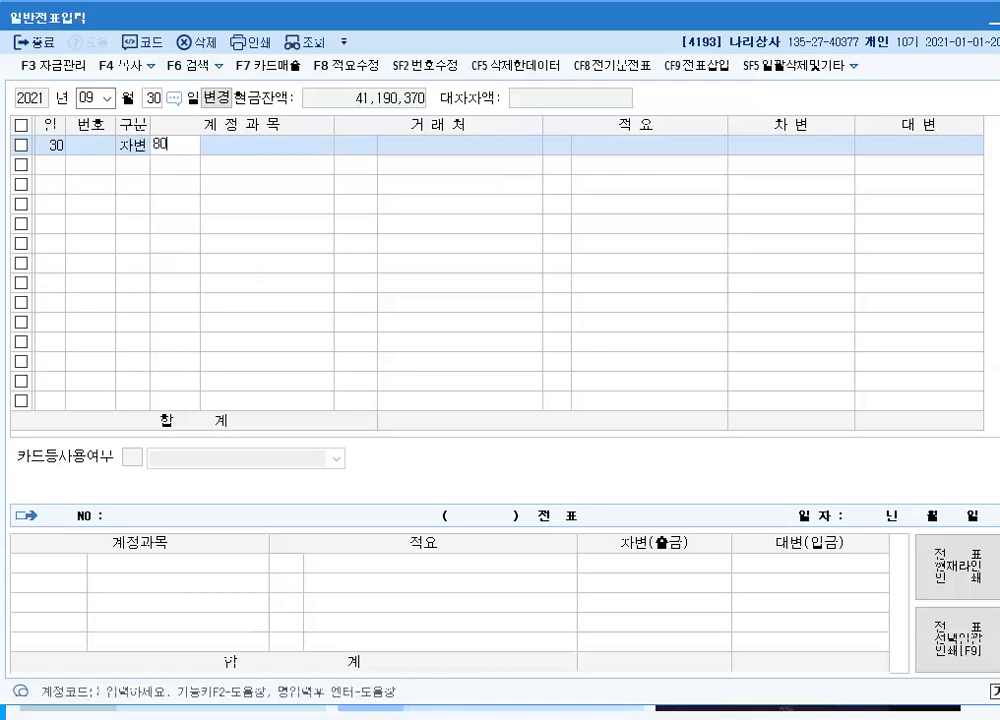
{"action": "key", "text": "Return"}
{"action": "key", "text": "Return"}
{"action": "key", "text": "Return"}
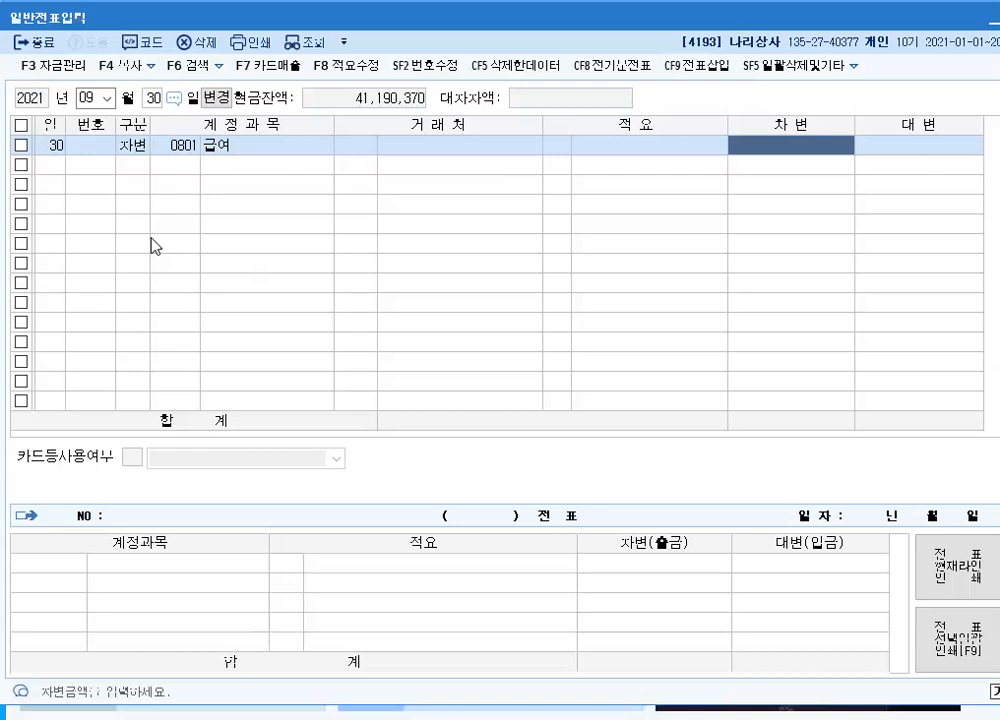
{"action": "type", "text": "4000000"}
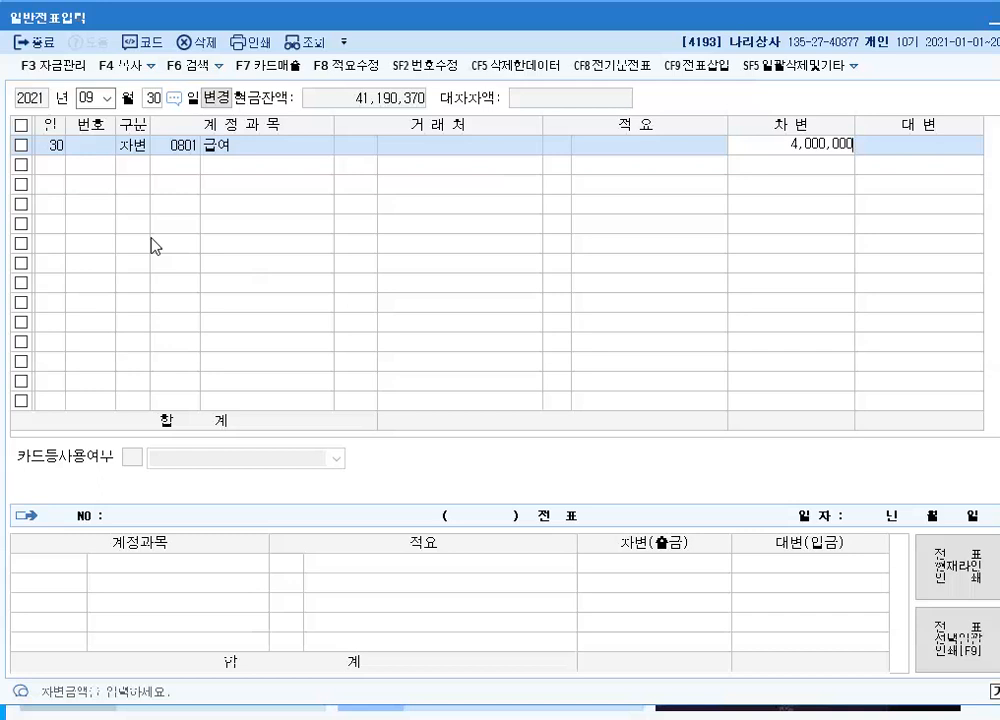
{"action": "key", "text": "Return"}
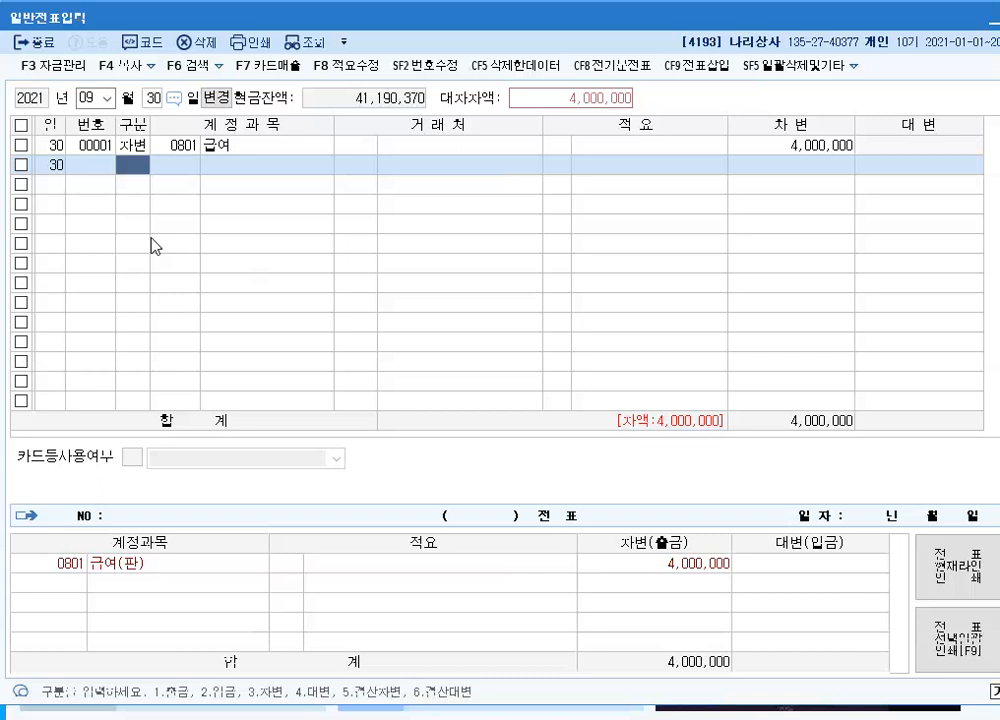
Add a 대변 line of 330,550 to account 0254 예수금, leaving customer and description blank
{"action": "key", "text": "4"}
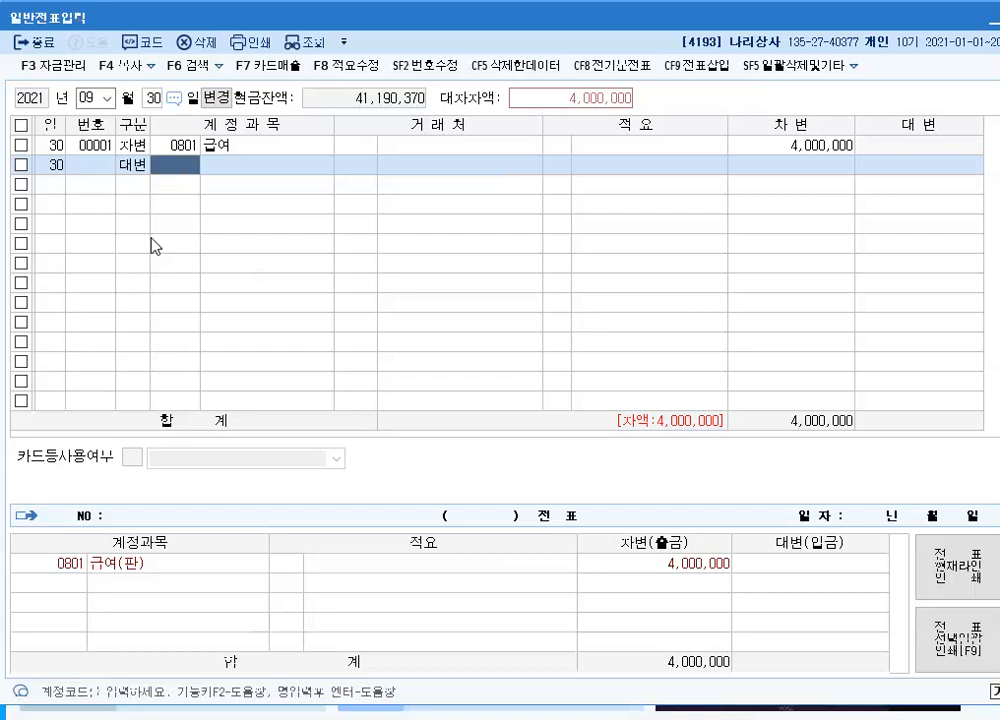
{"action": "type", "text": "254"}
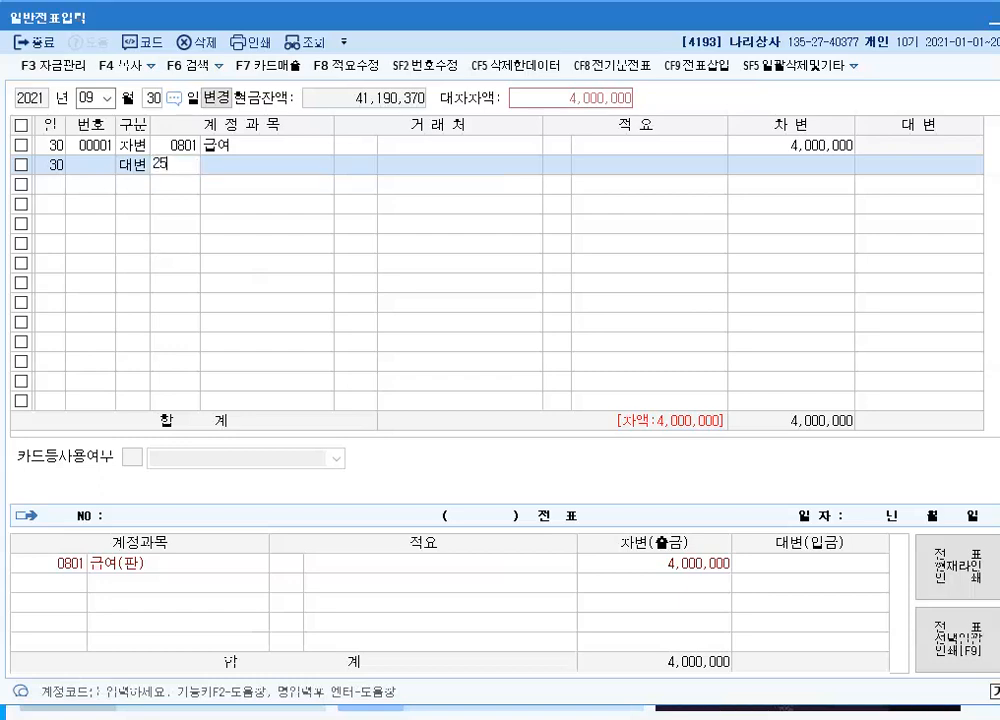
{"action": "key", "text": "Return"}
{"action": "key", "text": "Return"}
{"action": "key", "text": "Return"}
{"action": "key", "text": "Return"}
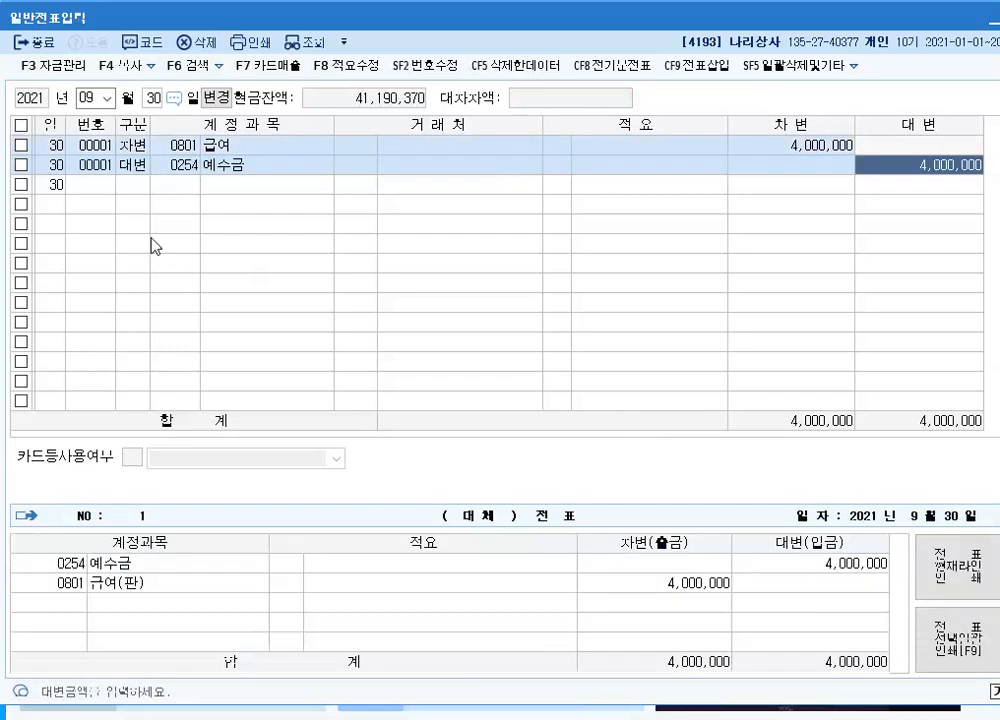
{"action": "type", "text": "330"}
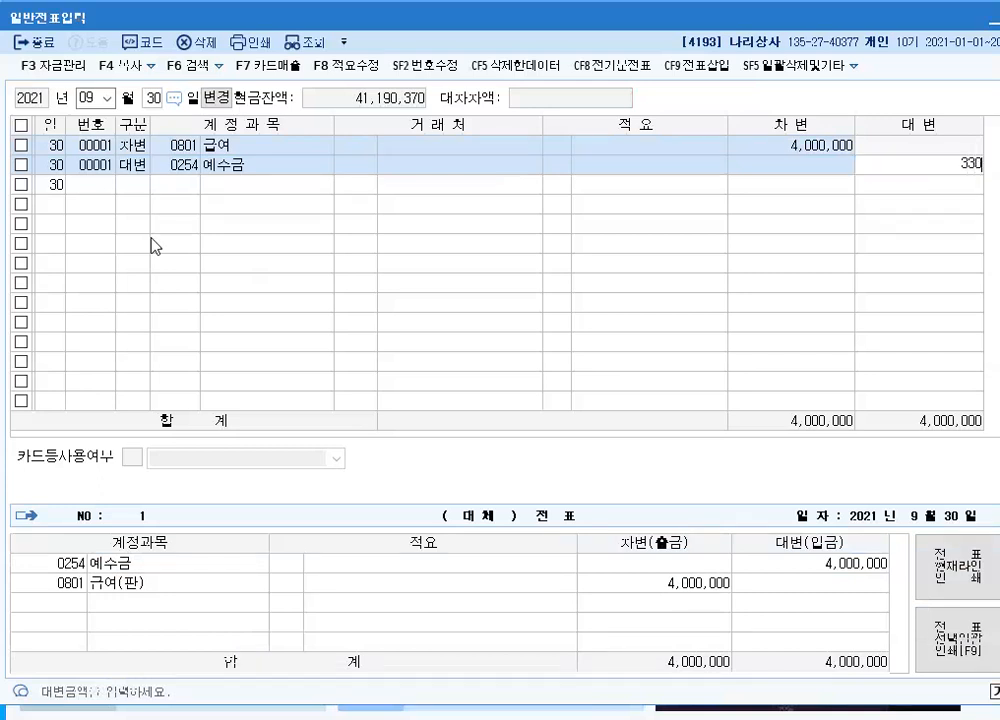
{"action": "type", "text": ",550"}
{"action": "key", "text": "Return"}
Add a 대변 line for the remaining 3,669,450 to account 0103 보통예금, leaving customer and description blank
{"action": "type", "text": "4"}
{"action": "key", "text": "Return"}
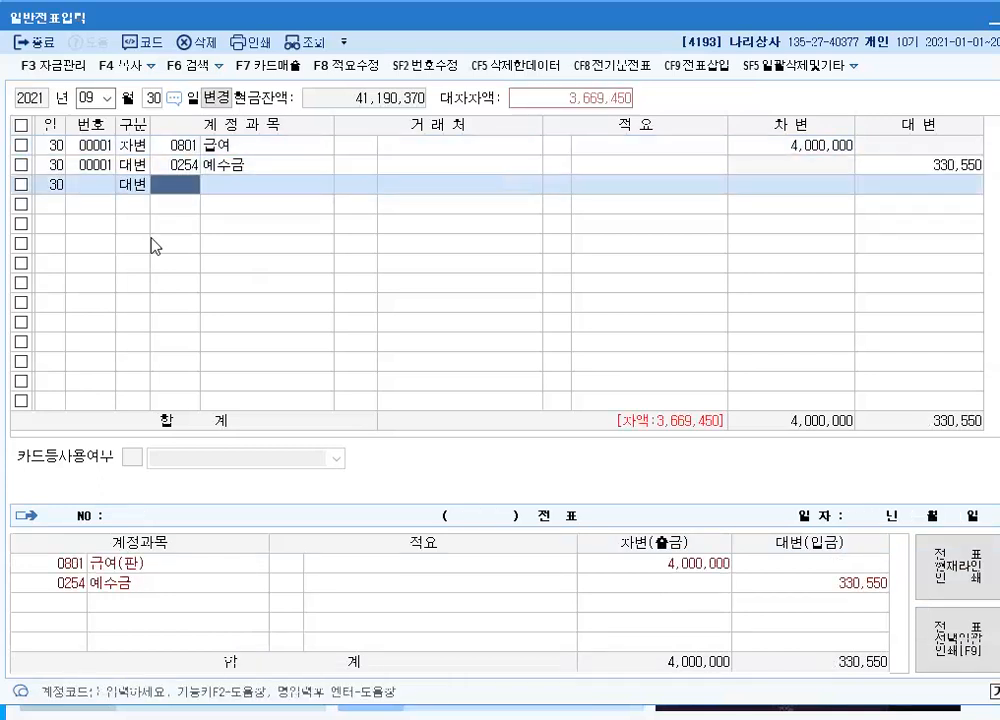
{"action": "type", "text": "103"}
{"action": "key", "text": "Return"}
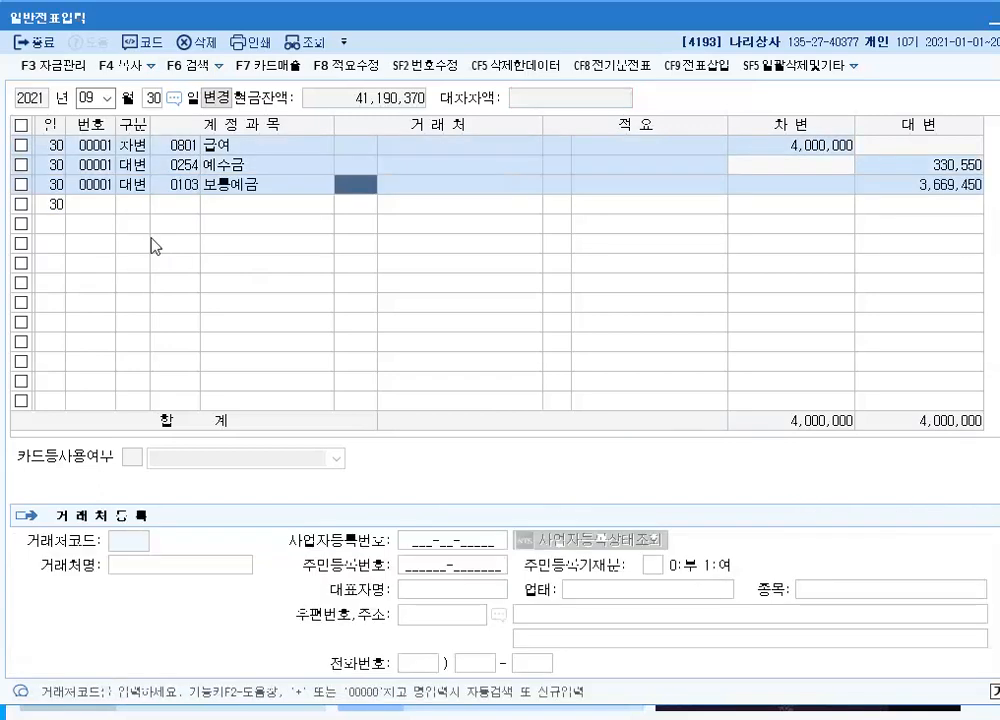
{"action": "key", "text": "Return"}
{"action": "key", "text": "Return"}
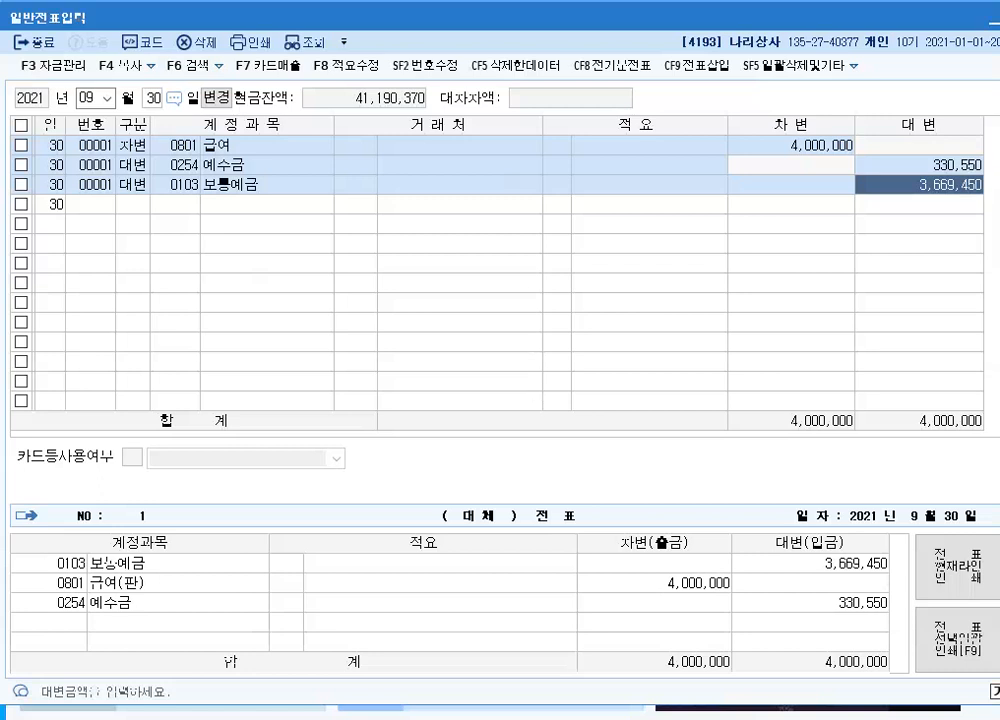
{"action": "mouse_move", "coordinate": [412, 718]}
{"action": "left_click", "coordinate": [410, 665]}
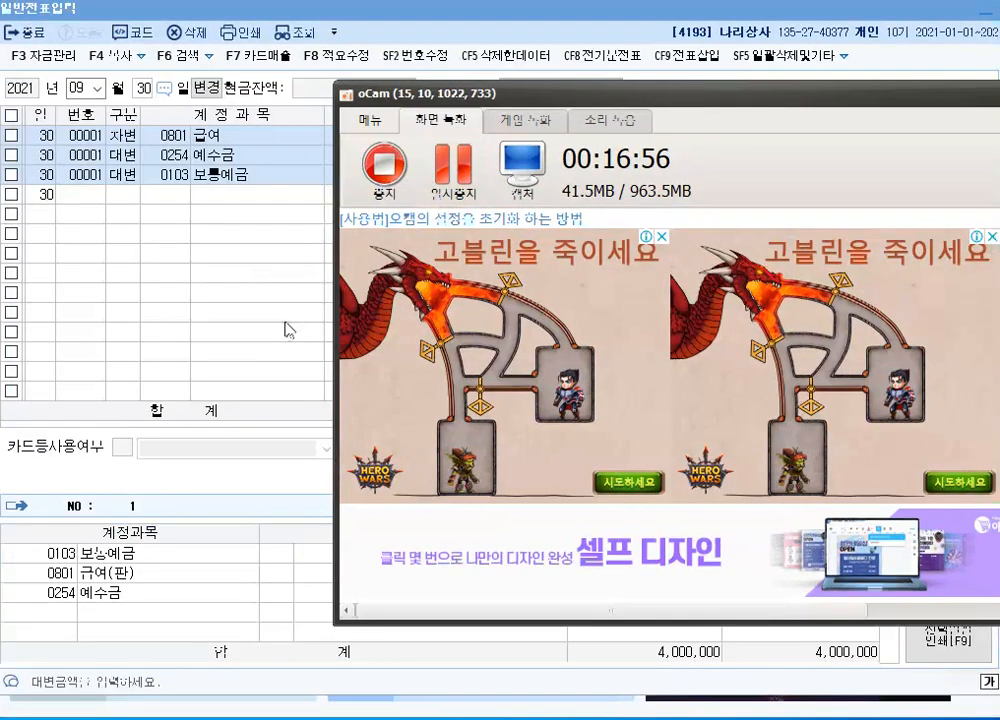
{"action": "left_click", "coordinate": [296, 338]}
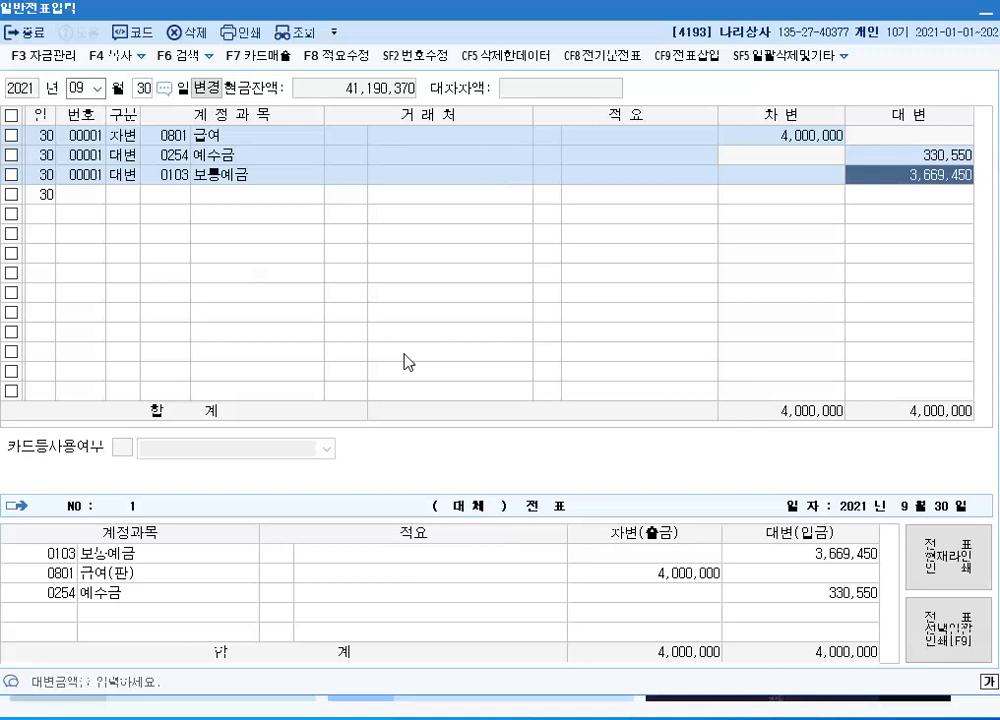
Set the voucher date to November 6 and start a 차변 line
{"action": "left_click", "coordinate": [98, 88]}
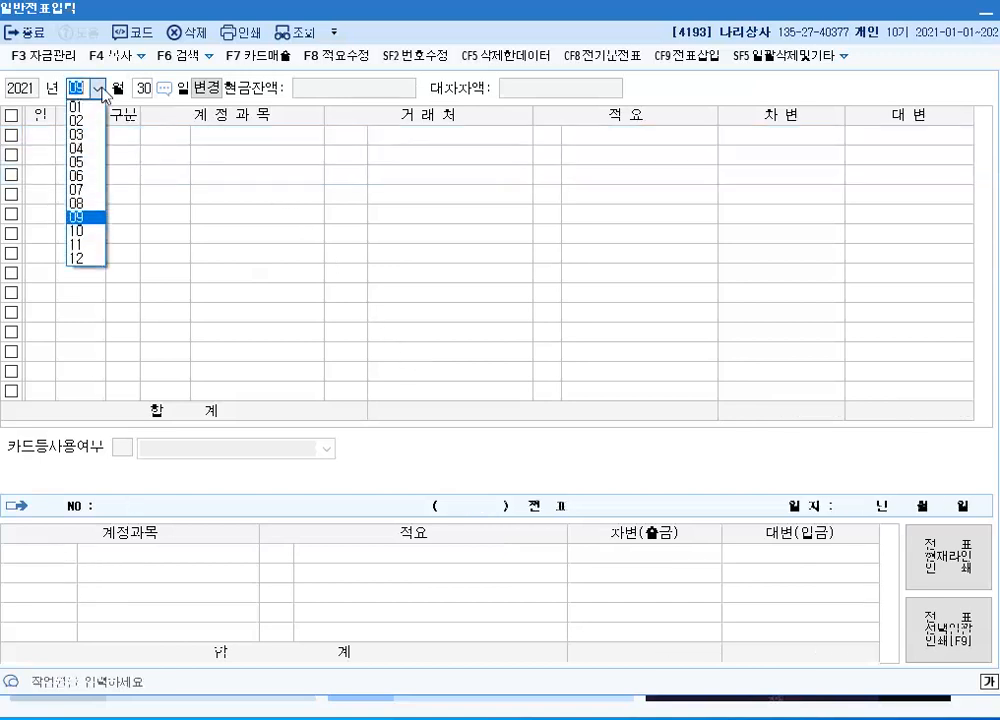
{"action": "left_click", "coordinate": [90, 246]}
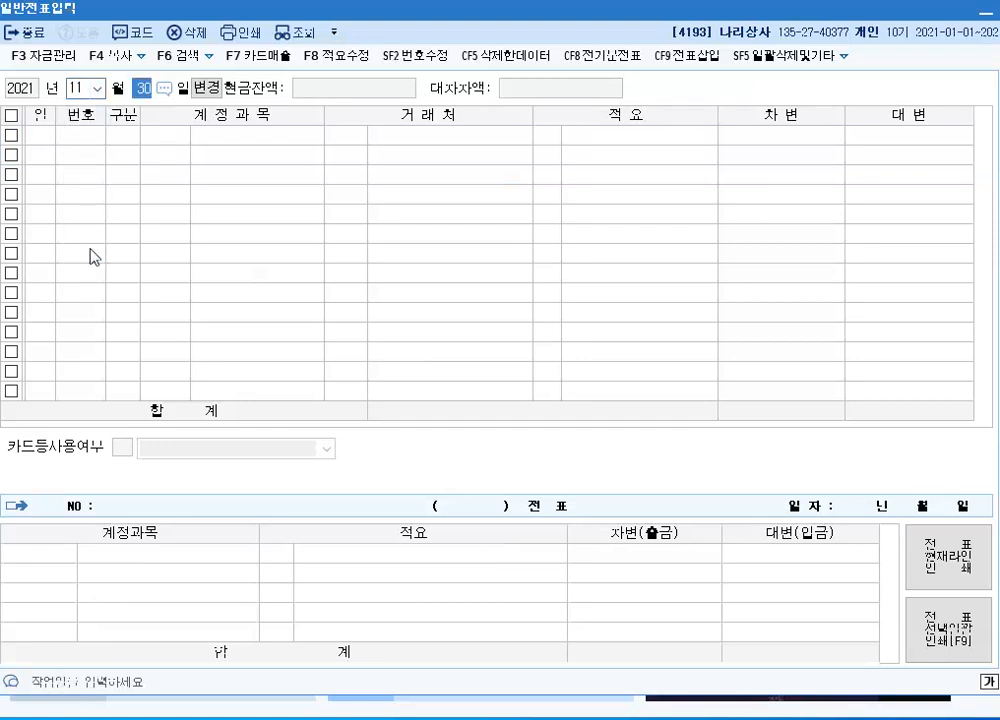
{"action": "type", "text": "6"}
{"action": "key", "text": "Return"}
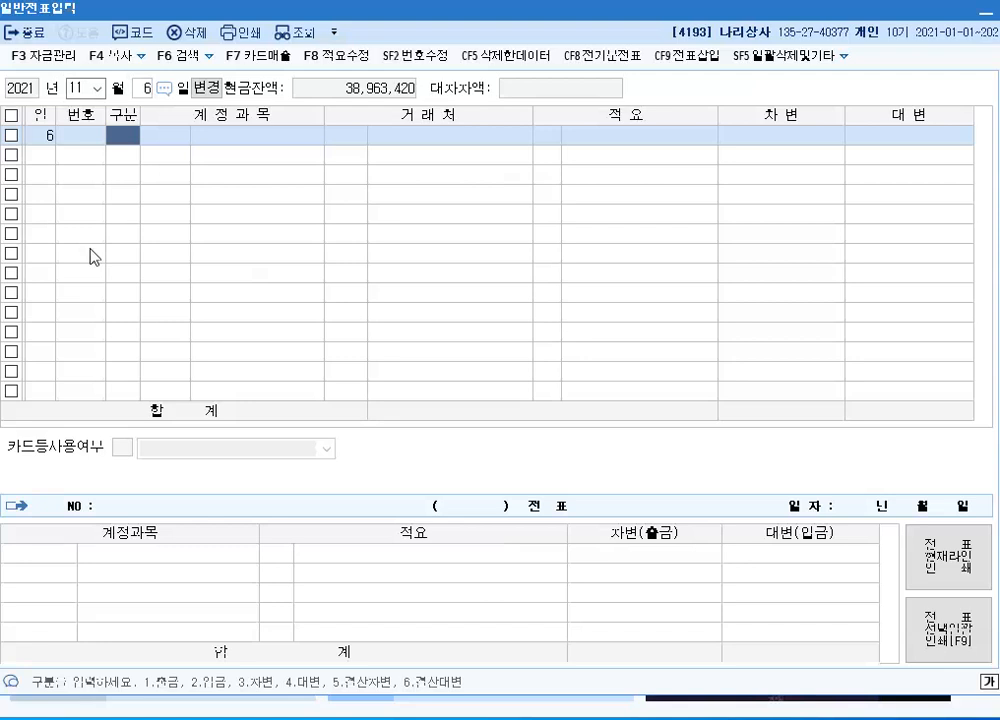
{"action": "type", "text": "3811"}
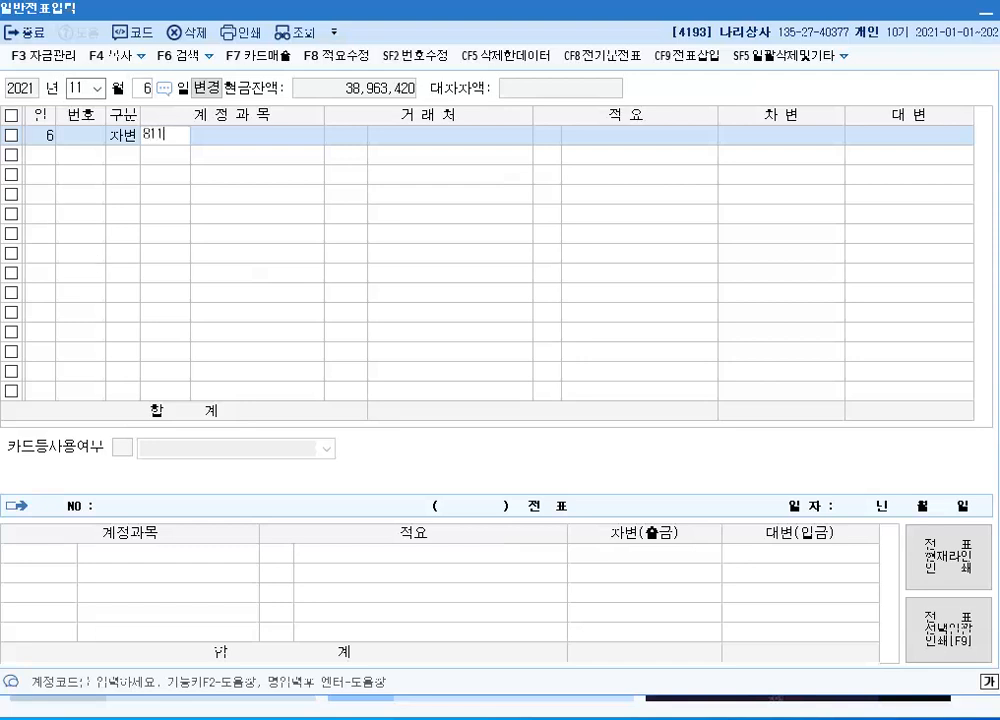
Assign account 0811 복리후생비 to the 차변 line and enter 600,000, leaving customer and description blank
{"action": "key", "text": "Return"}
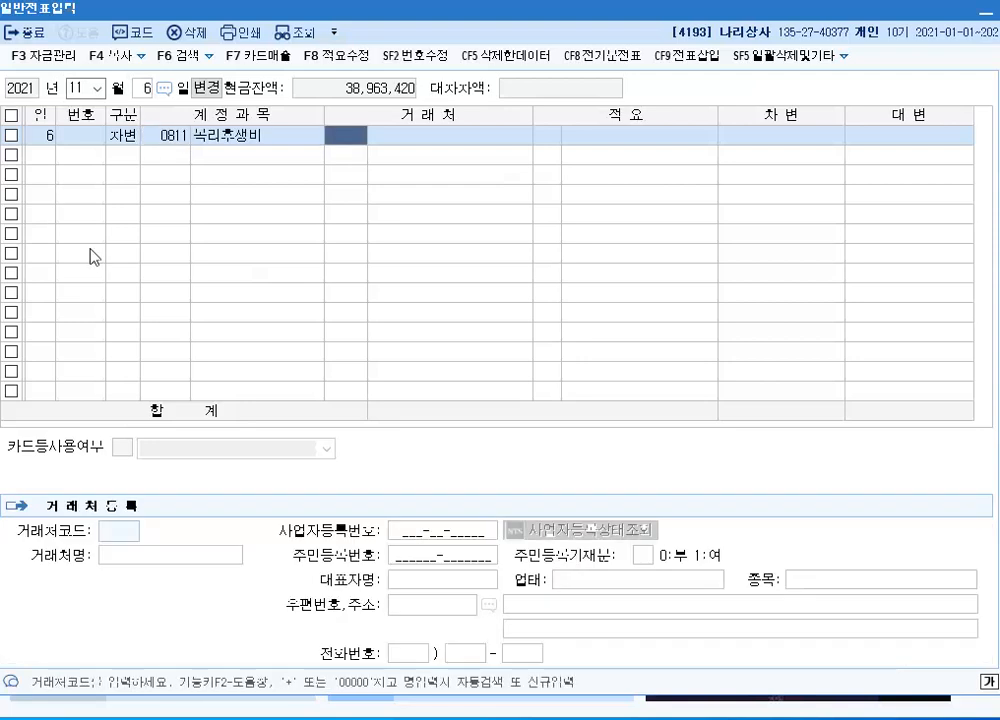
{"action": "key", "text": "Return"}
{"action": "key", "text": "Return"}
{"action": "type", "text": "6"}
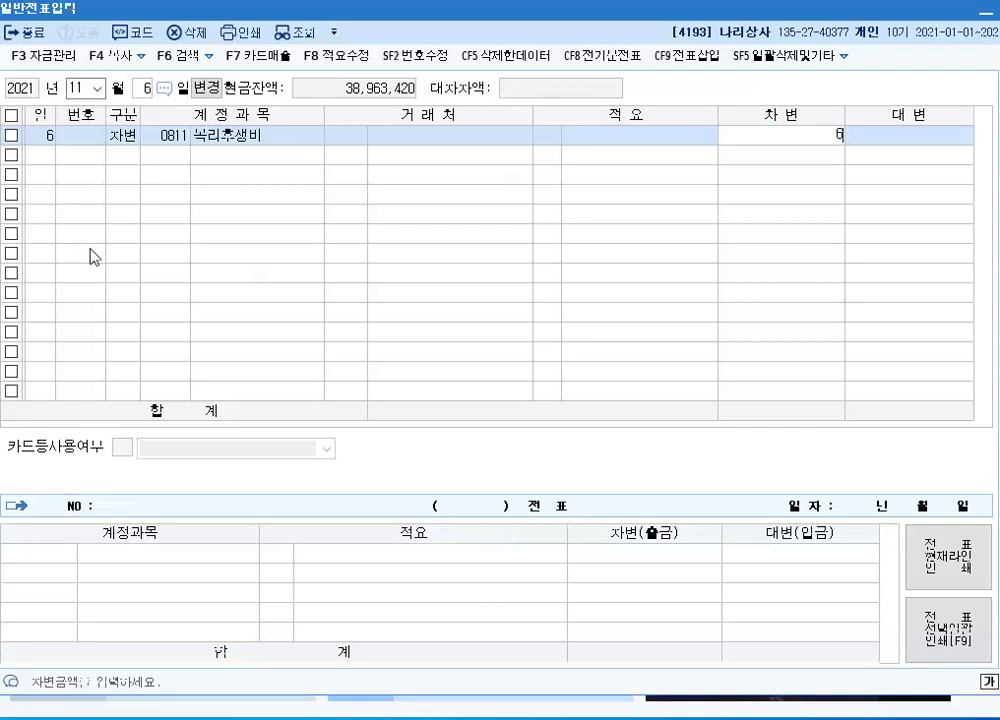
{"action": "type", "text": "00,000"}
{"action": "key", "text": "Return"}
Record the matching 대변 line of 600,000 to account 0253 미지급금 with customer 신한카드, searching the customer list by 신
{"action": "type", "text": "4"}
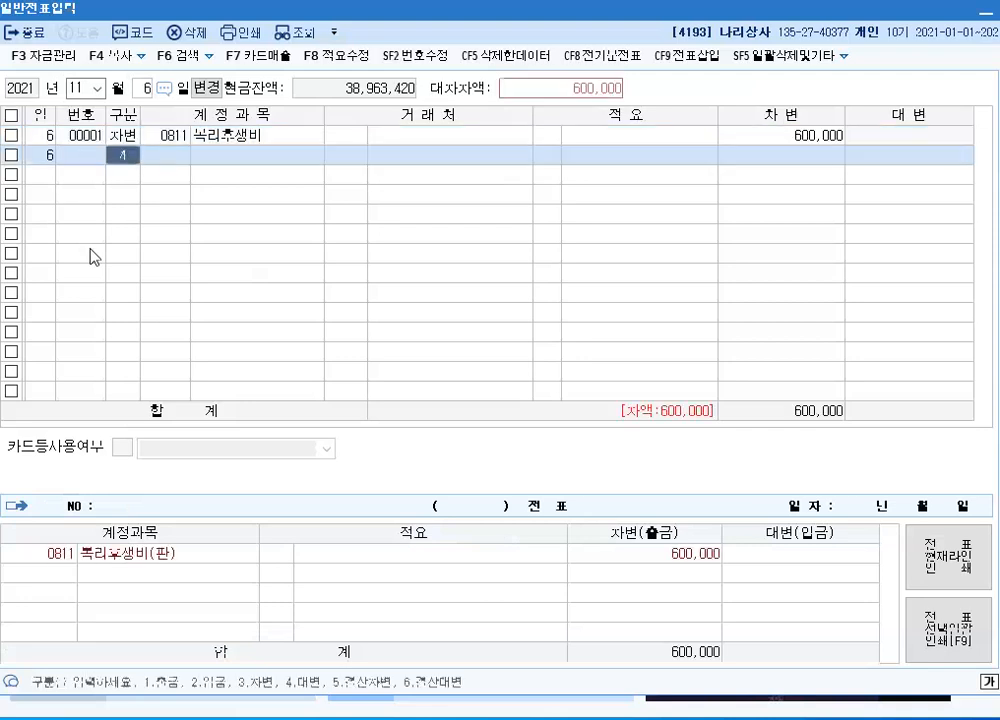
{"action": "key", "text": "Return"}
{"action": "type", "text": "253"}
{"action": "key", "text": "Return"}
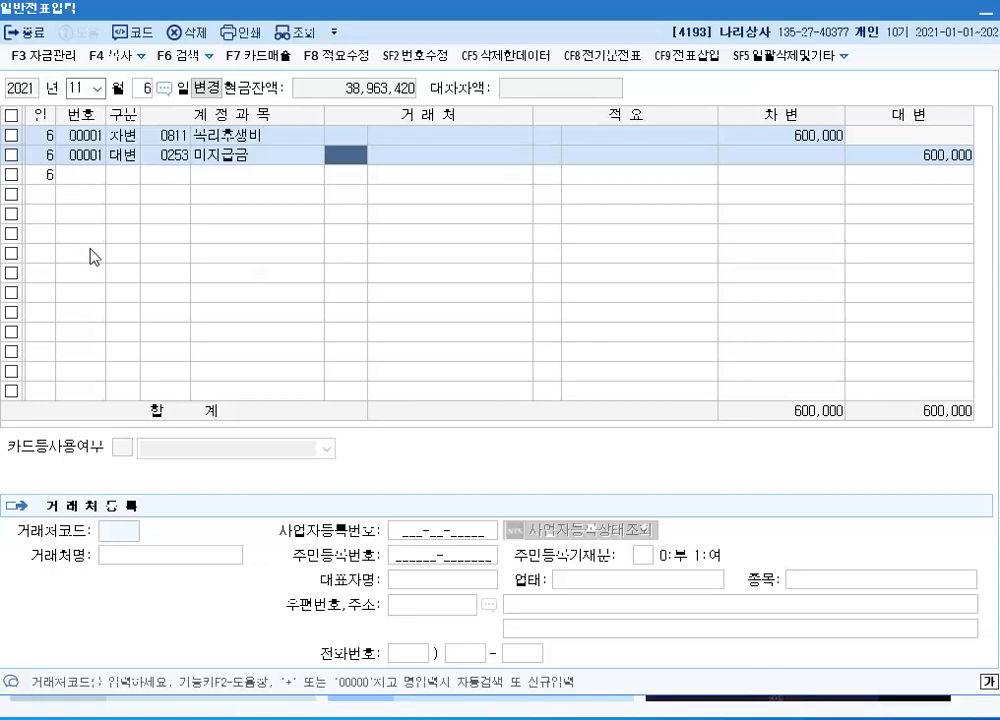
{"action": "key", "text": "F2"}
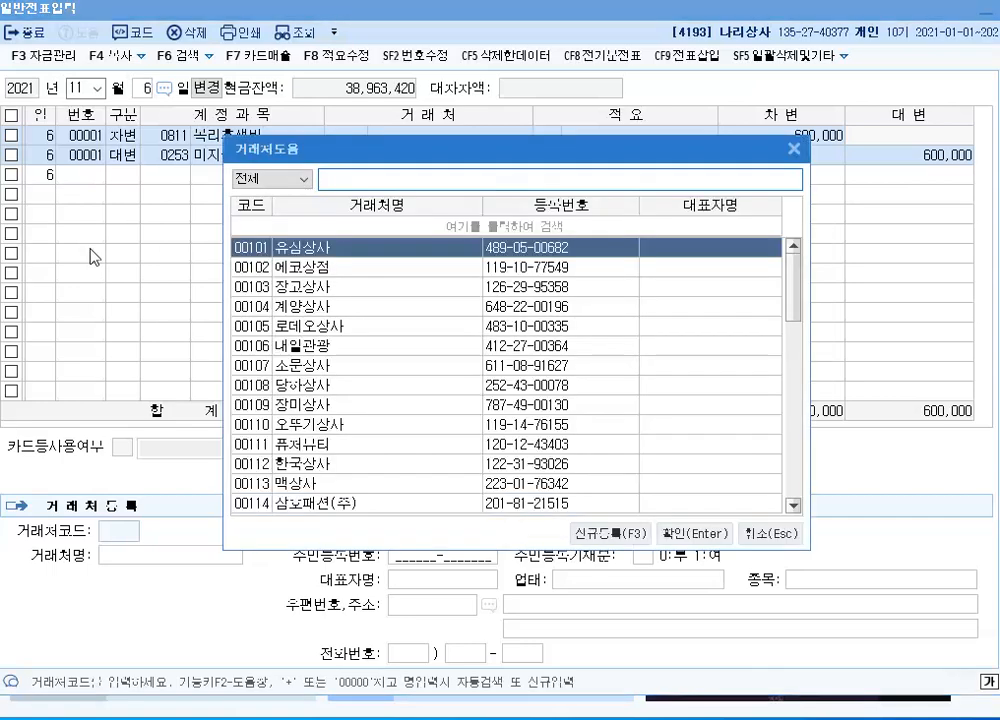
{"action": "type", "text": "신"}
{"action": "key", "text": "Down"}
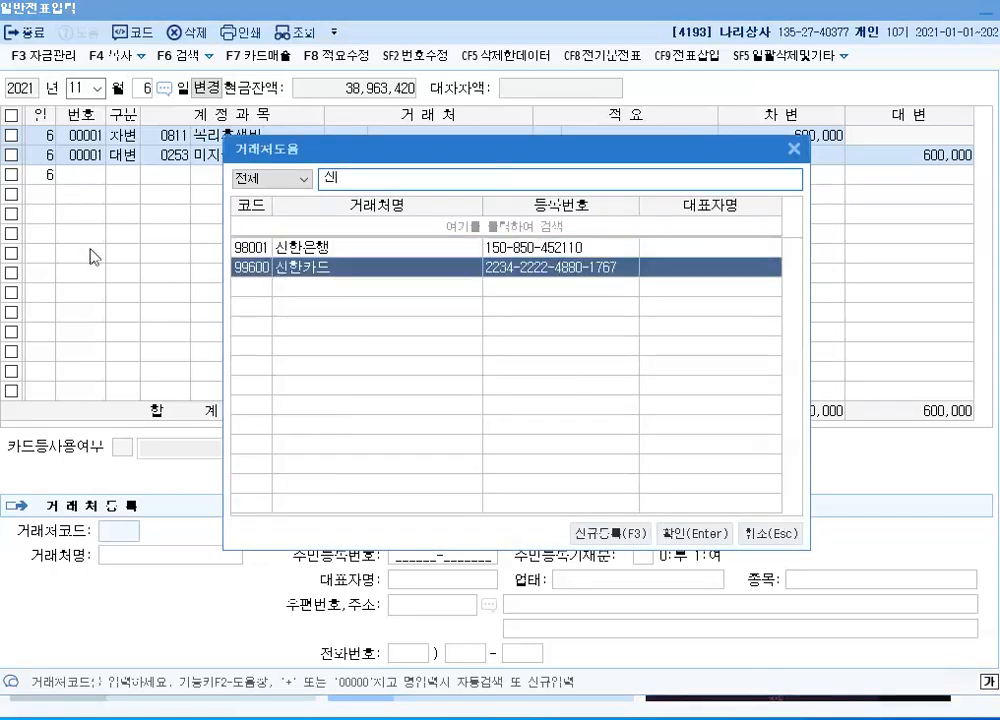
{"action": "key", "text": "Return"}
{"action": "key", "text": "Return"}
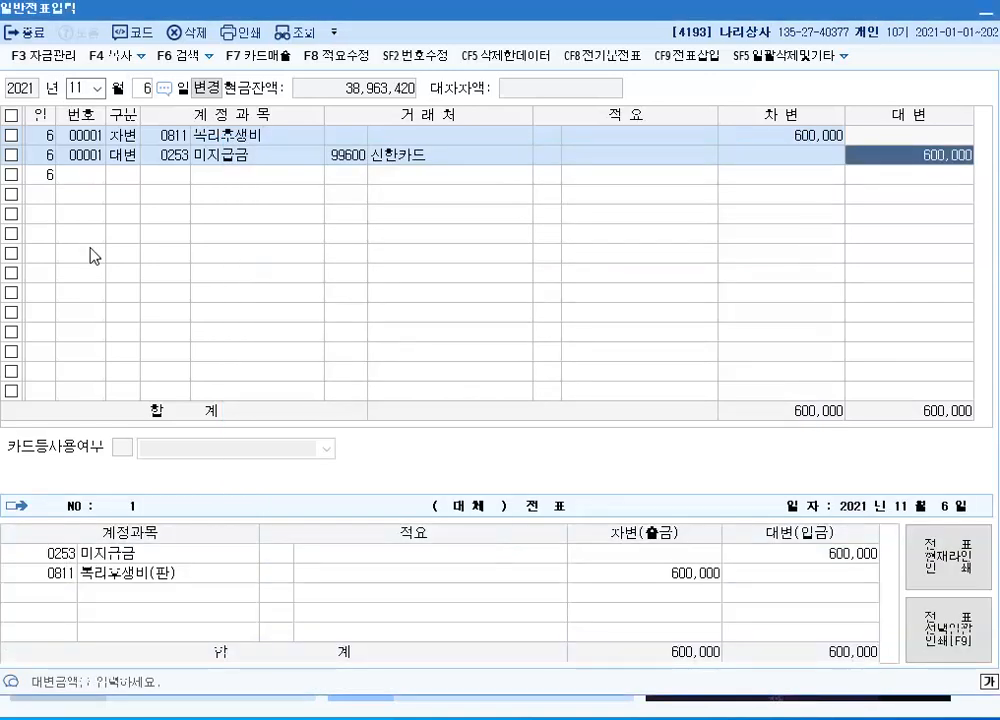
Complete the 600,000 대변 line and set the voucher date to December 2
{"action": "key", "text": "Return"}
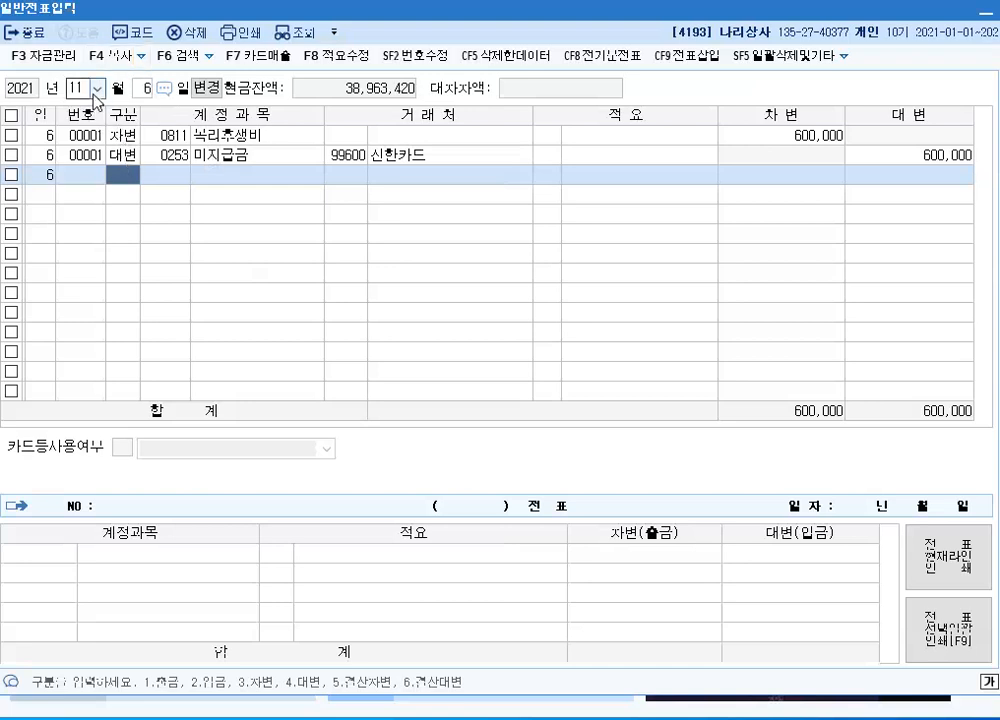
{"action": "left_click", "coordinate": [96, 89]}
{"action": "left_click", "coordinate": [77, 259]}
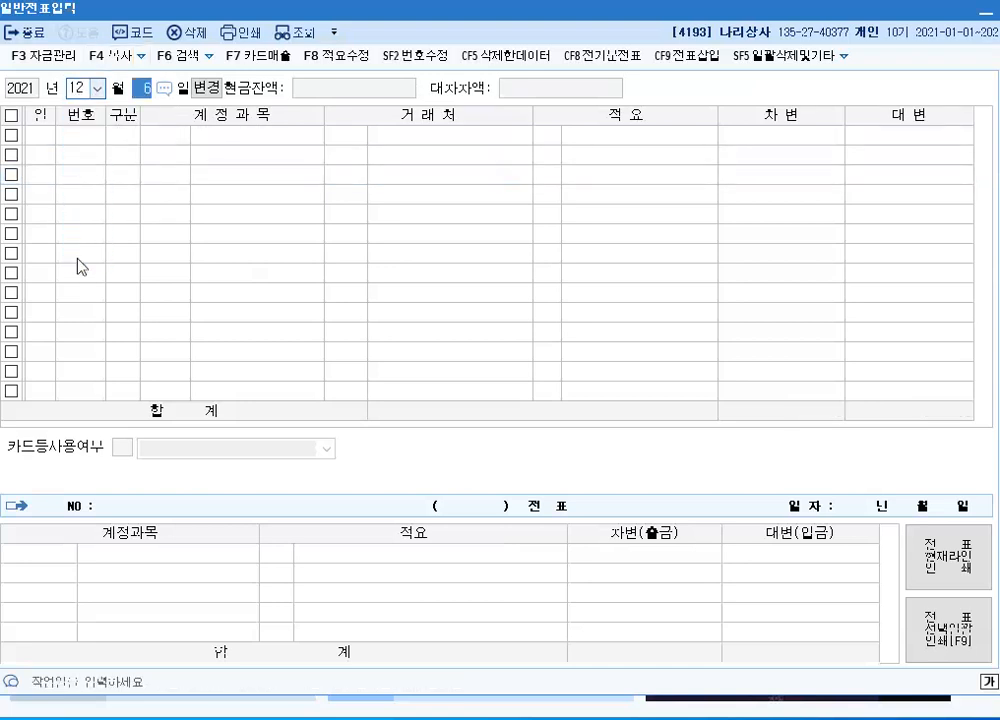
{"action": "type", "text": "2"}
{"action": "key", "text": "Return"}
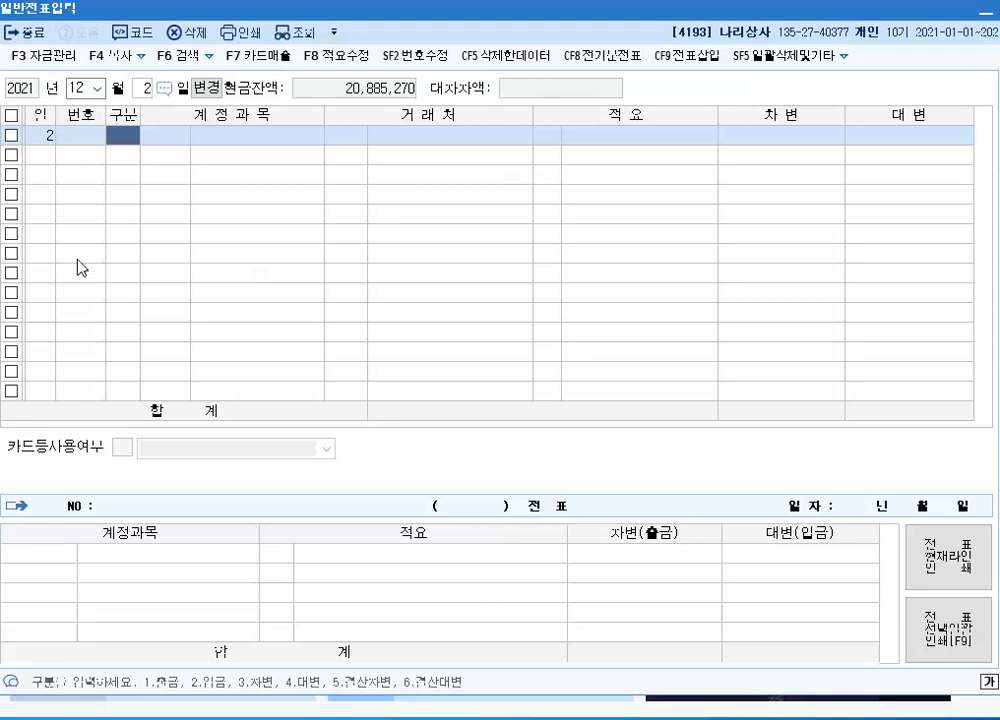
Add a 차변 line of 1,000,000 to account 0108 외상매출금 with customer 에코상점, leaving the description blank
{"action": "type", "text": "3"}
{"action": "key", "text": "Return"}
{"action": "type", "text": "108"}
{"action": "key", "text": "Return"}
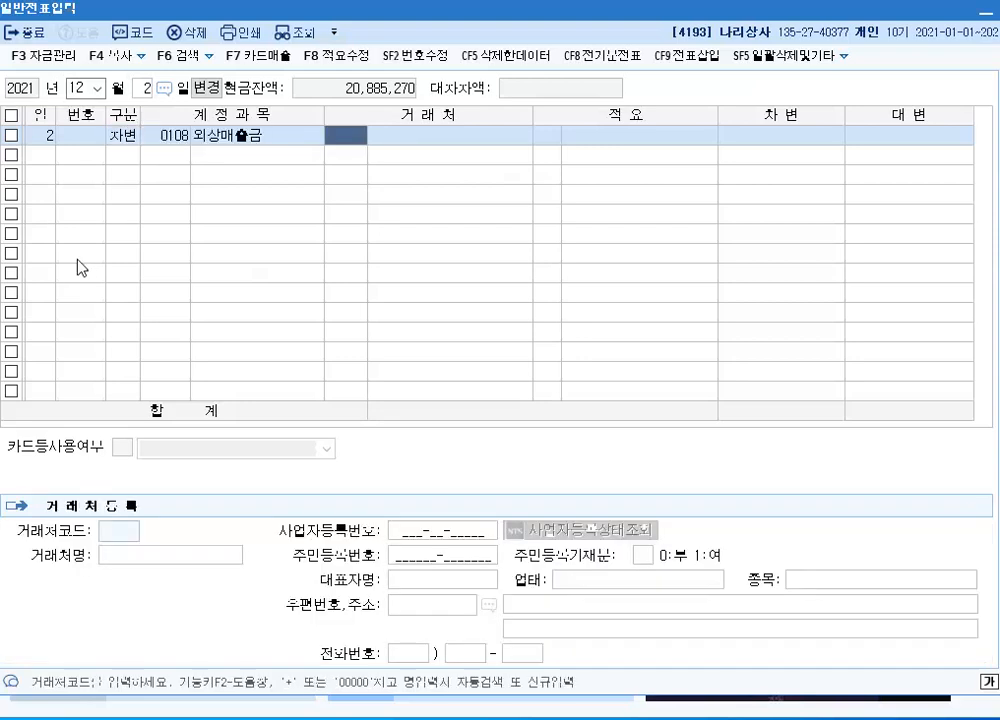
{"action": "type", "text": "에코"}
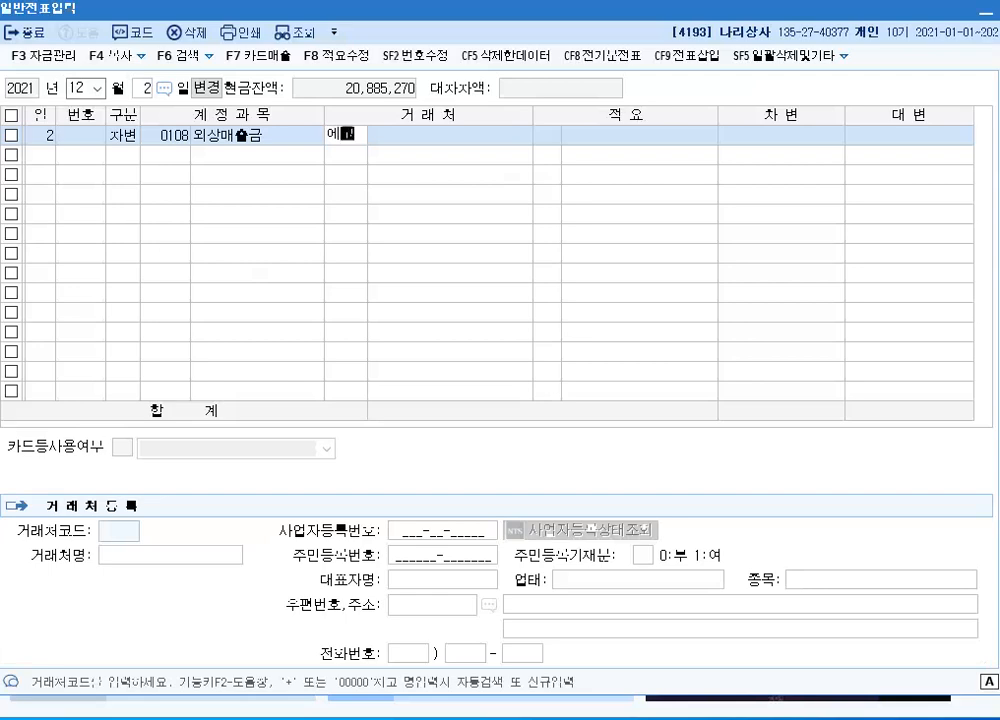
{"action": "key", "text": "Return"}
{"action": "key", "text": "Return"}
{"action": "key", "text": "Return"}
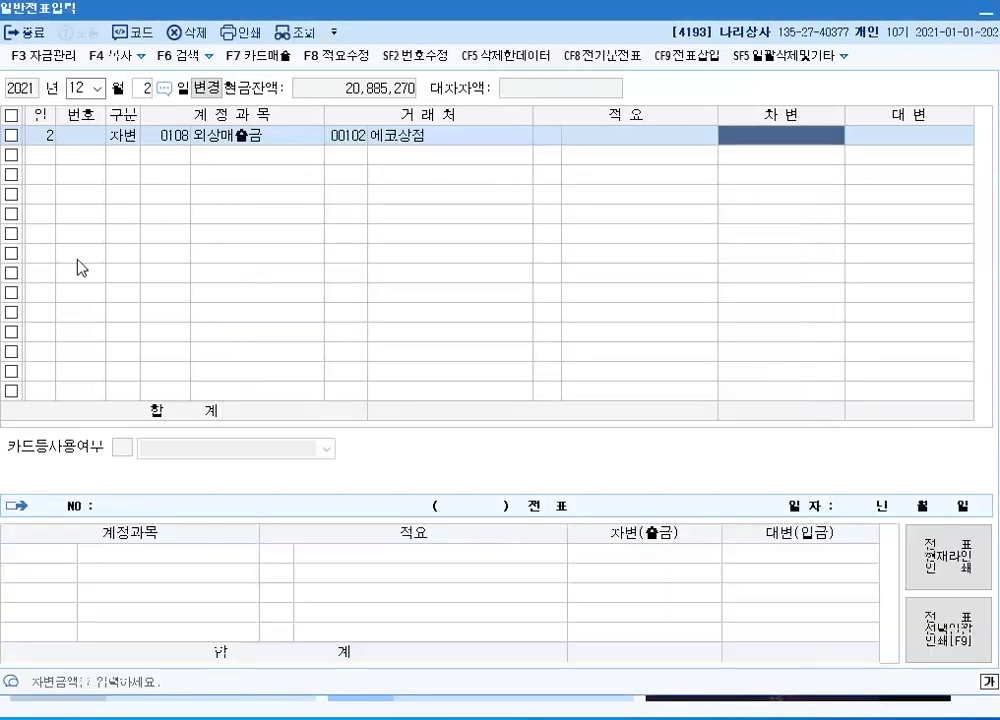
{"action": "type", "text": "1000000"}
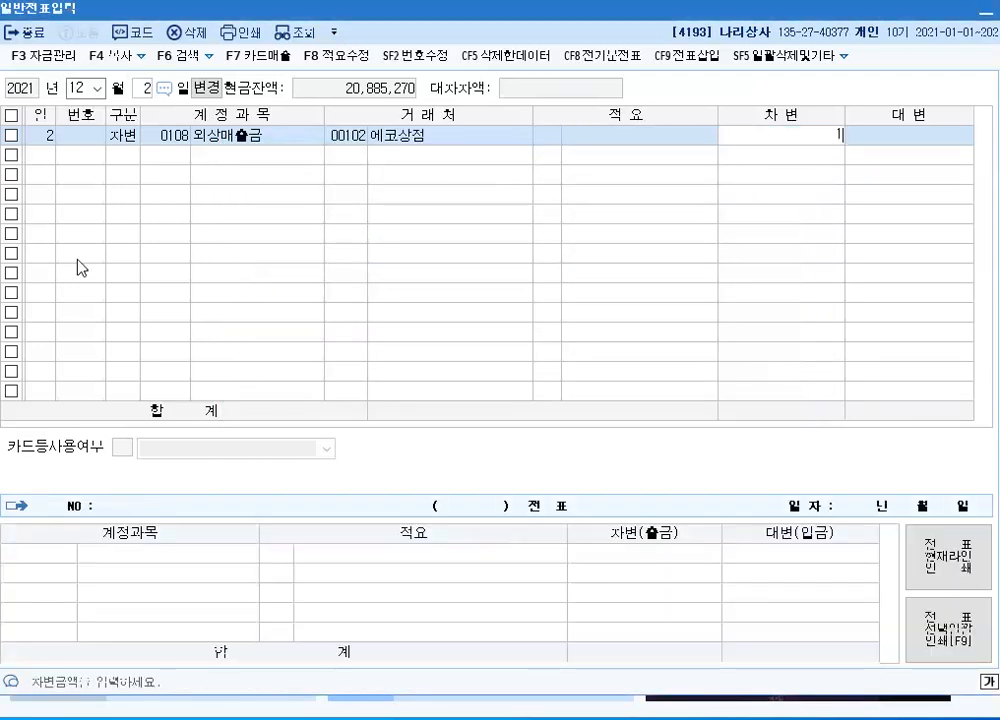
{"action": "key", "text": "Return"}
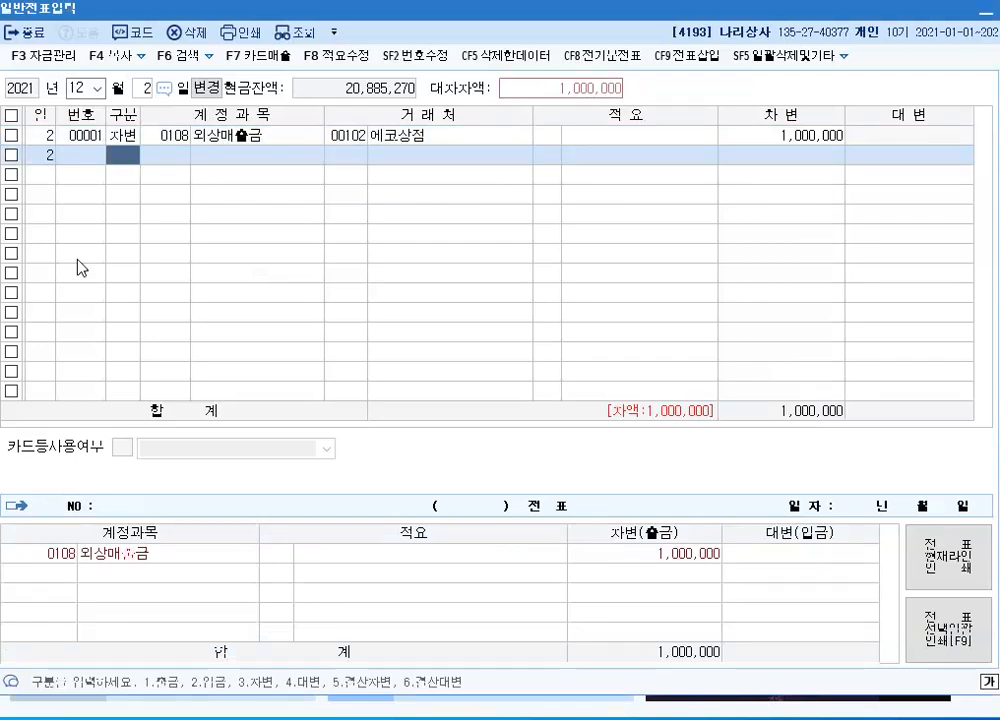
Record the matching 대변 line of 1,000,000 to account 0401 상품매출, leaving customer and description blank
{"action": "type", "text": "4401"}
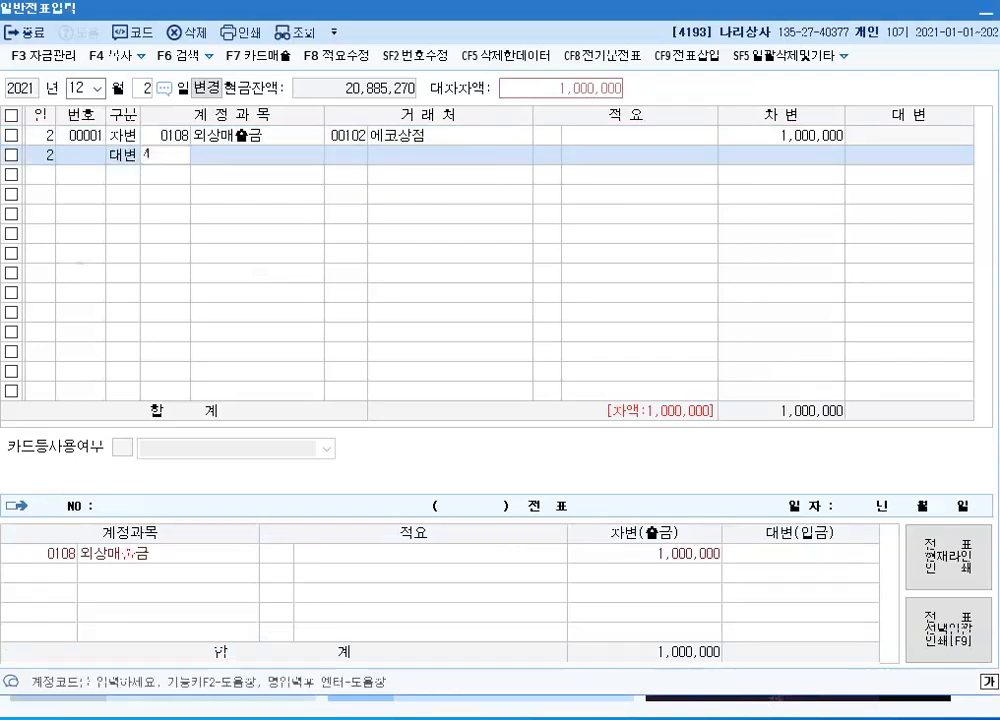
{"action": "key", "text": "Return"}
{"action": "key", "text": "Return"}
{"action": "key", "text": "Return"}
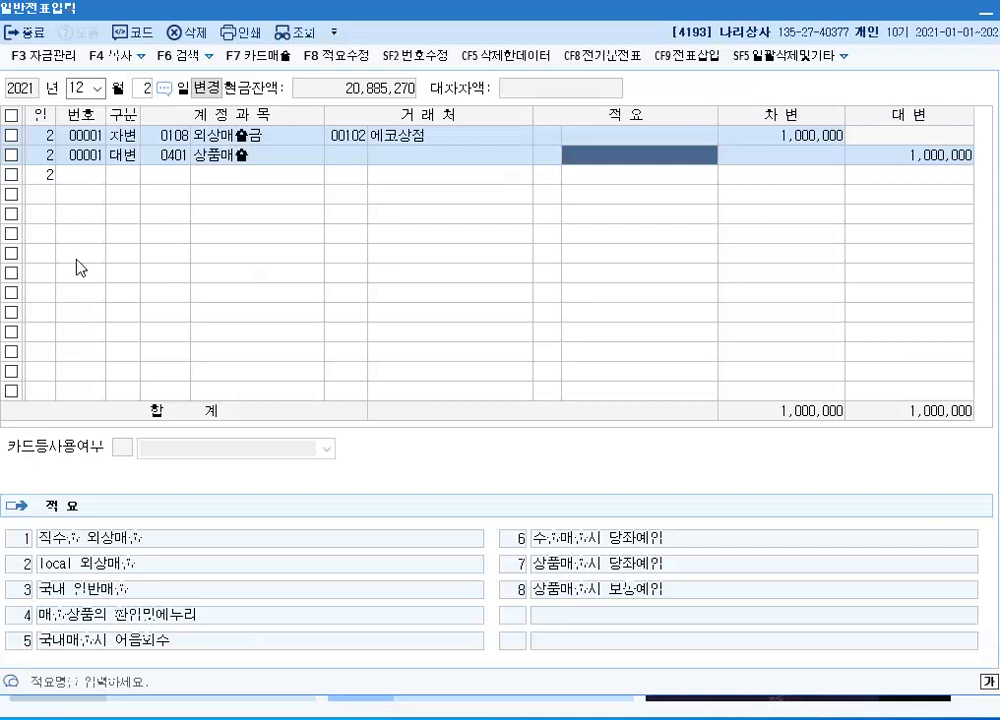
{"action": "key", "text": "Return"}
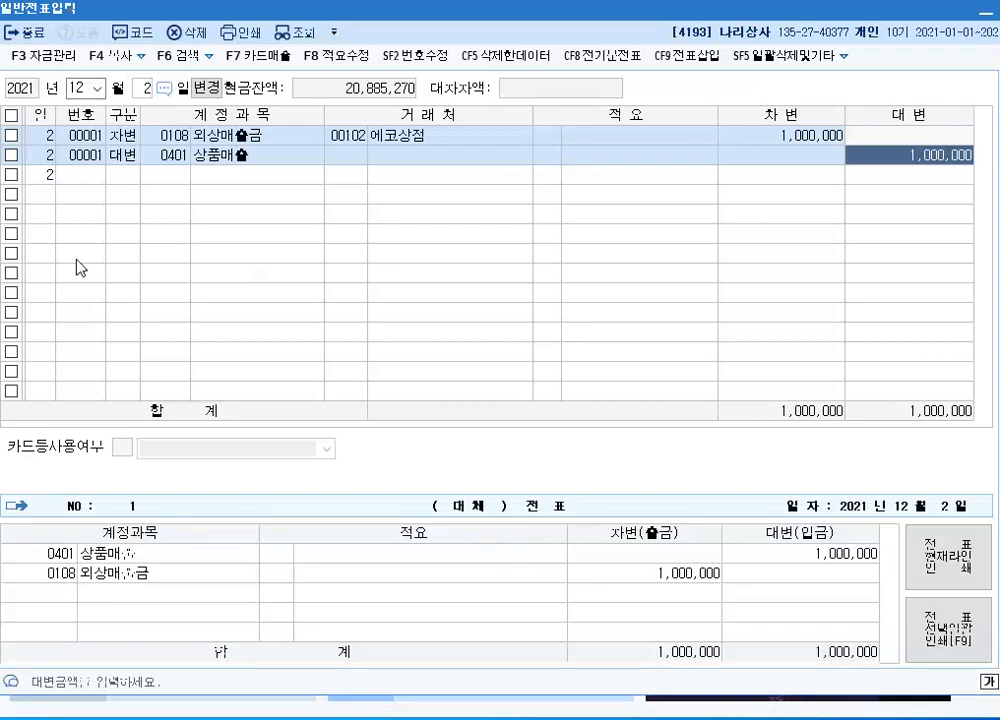
{"action": "key", "text": "Return"}
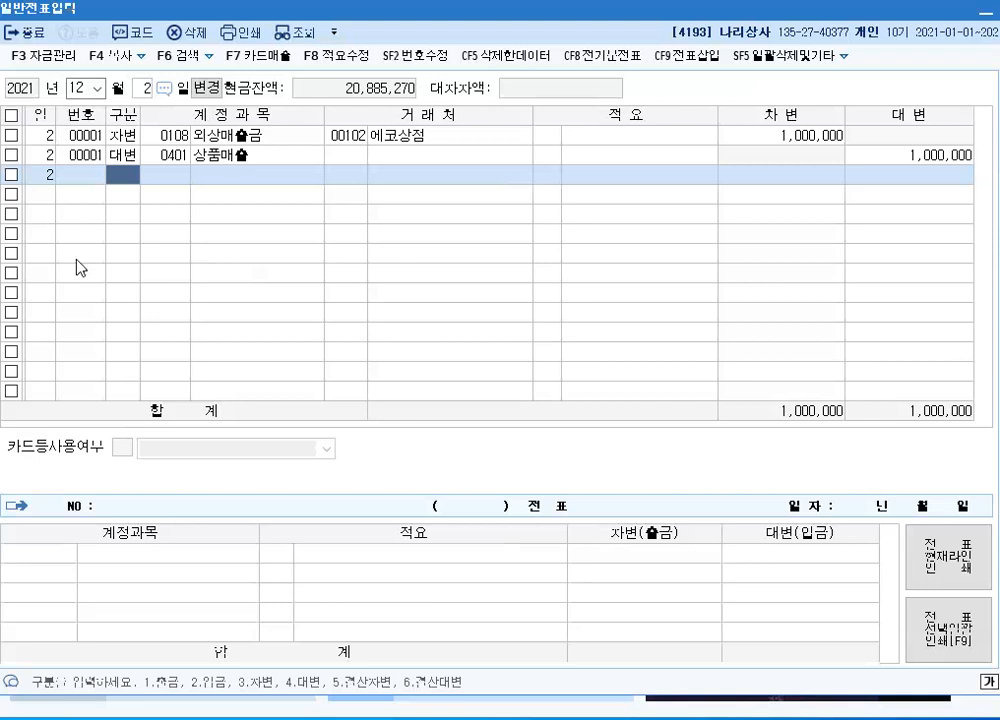
Set the voucher date to December 9
{"action": "left_click", "coordinate": [141, 95]}
{"action": "type", "text": "9"}
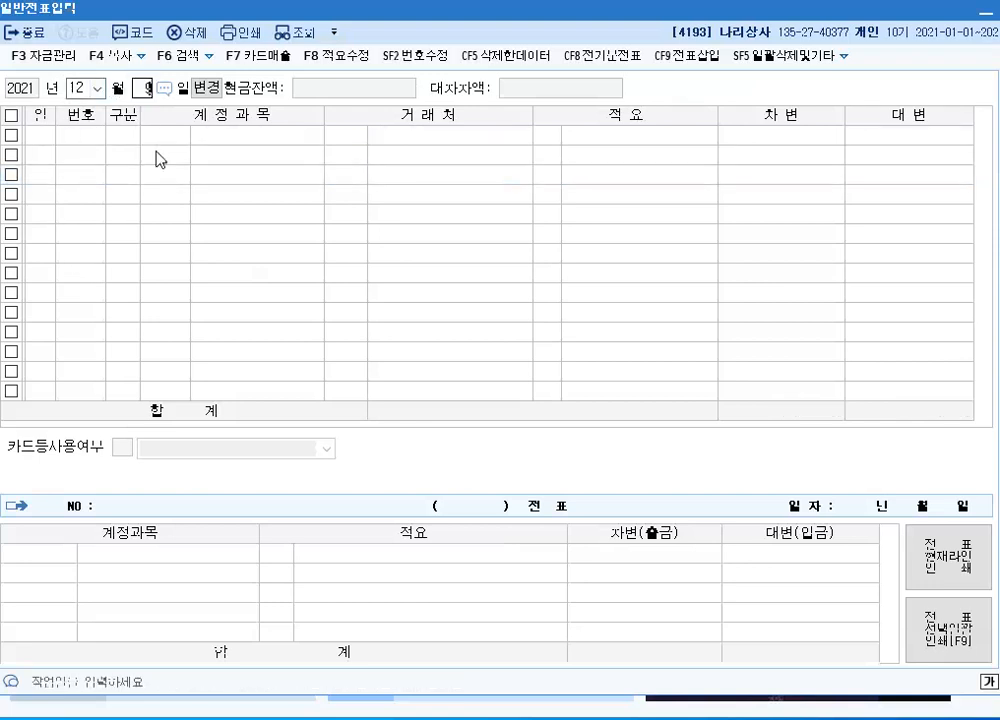
{"action": "key", "text": "Return"}
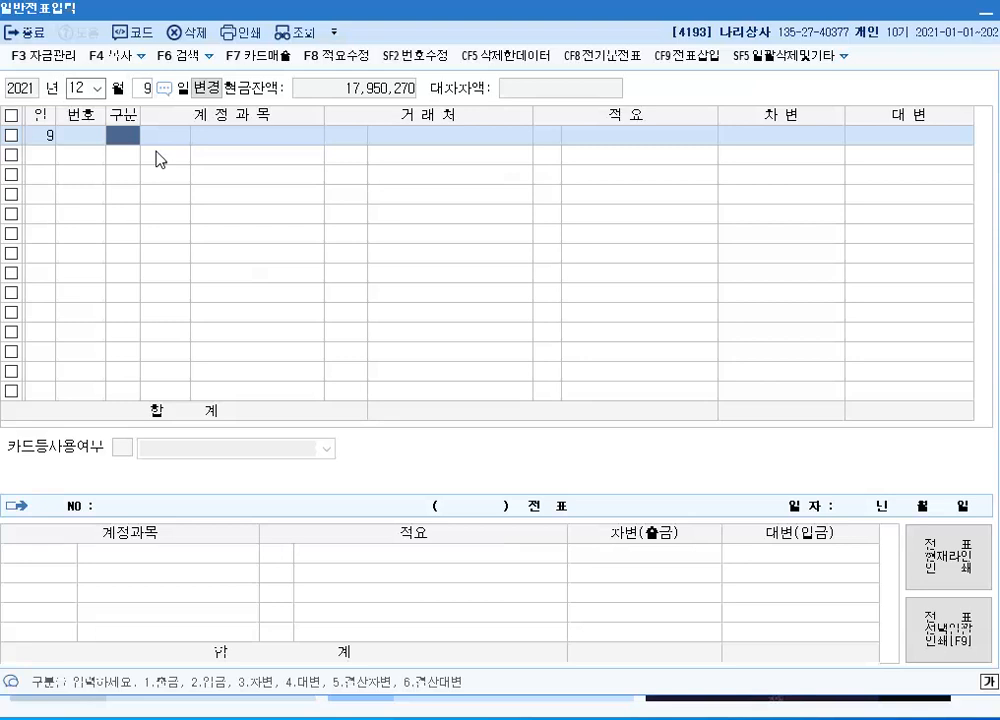
{"action": "type", "text": "1"}
{"action": "key", "text": "Return"}
{"action": "type", "text": "3"}
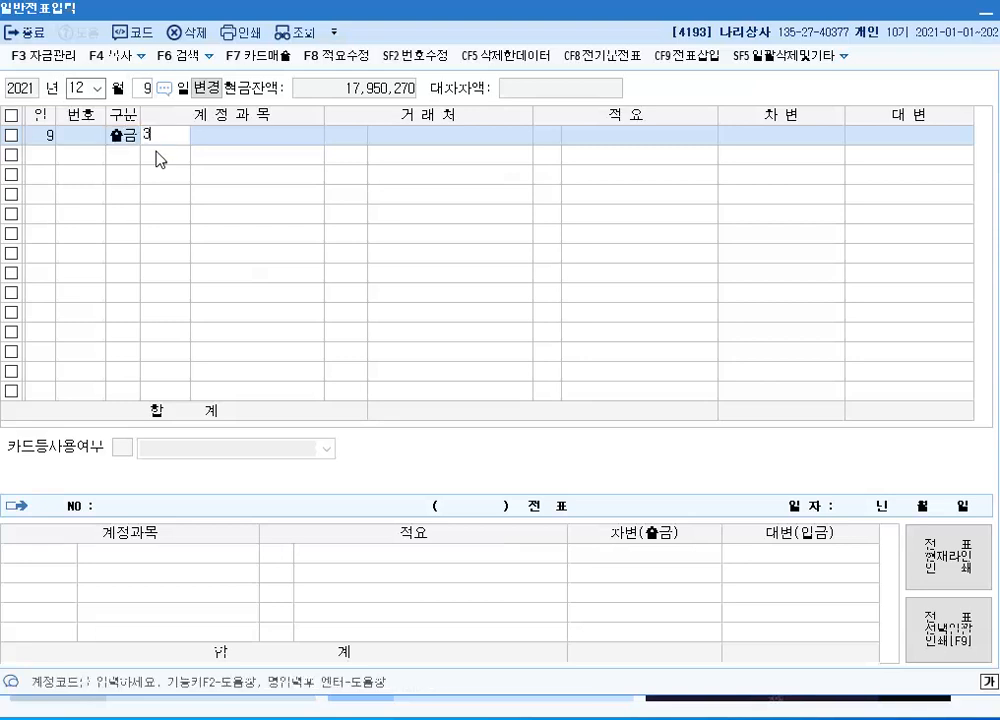
{"action": "key", "text": "Return"}
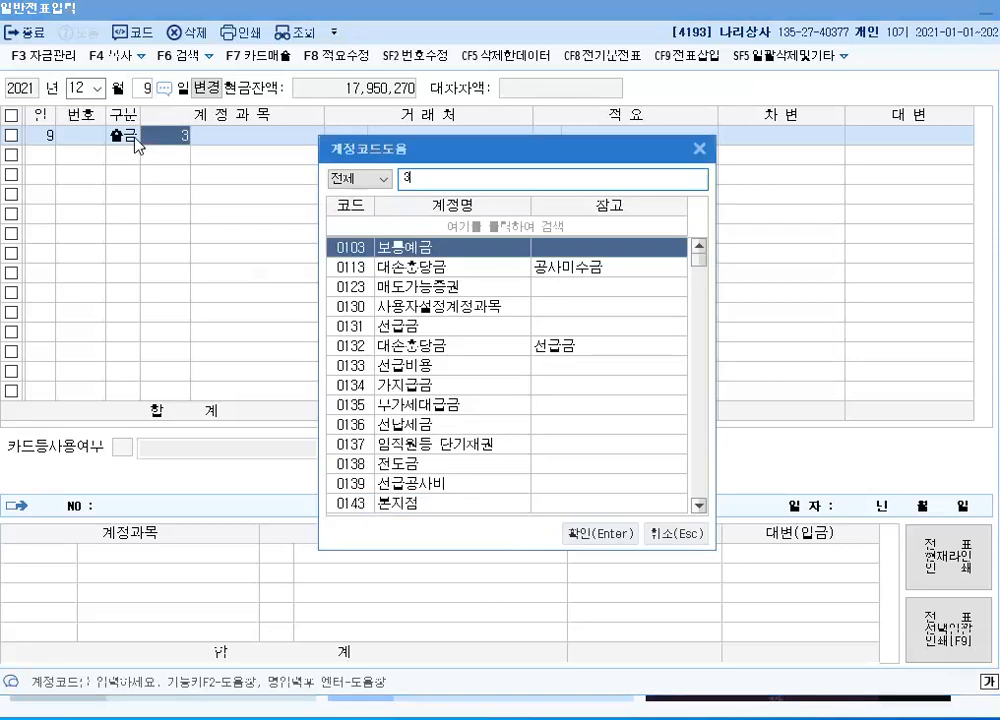
{"action": "left_click", "coordinate": [700, 149]}
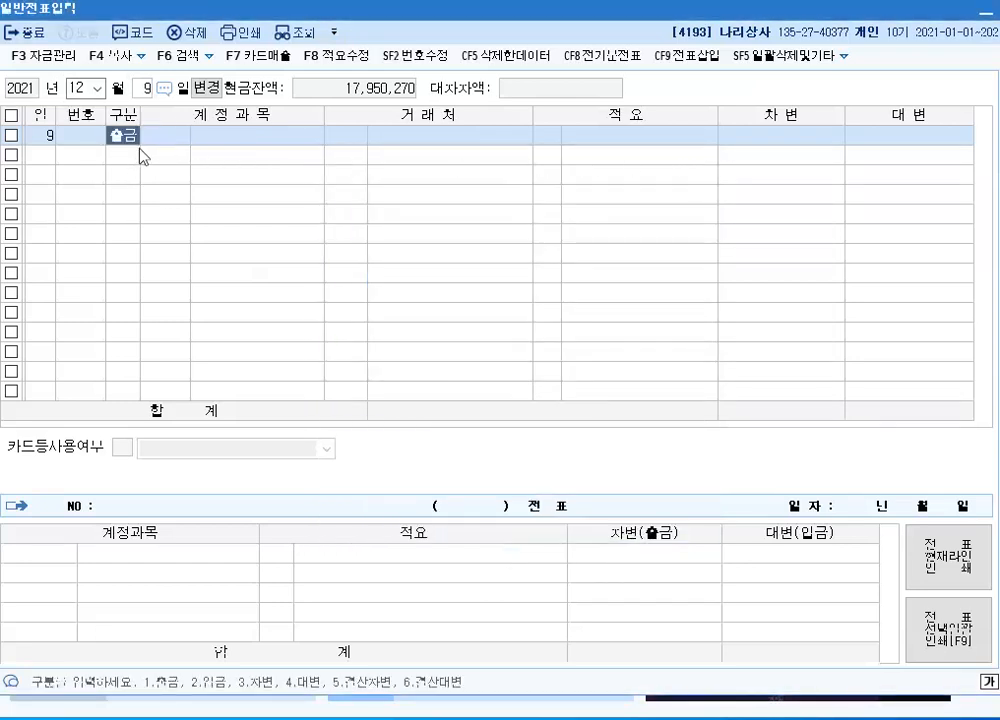
Make the line a 차변 entry of 2,000,000 to account 0813 접대비, leaving customer and description blank
{"action": "type", "text": "3"}
{"action": "key", "text": "Return"}
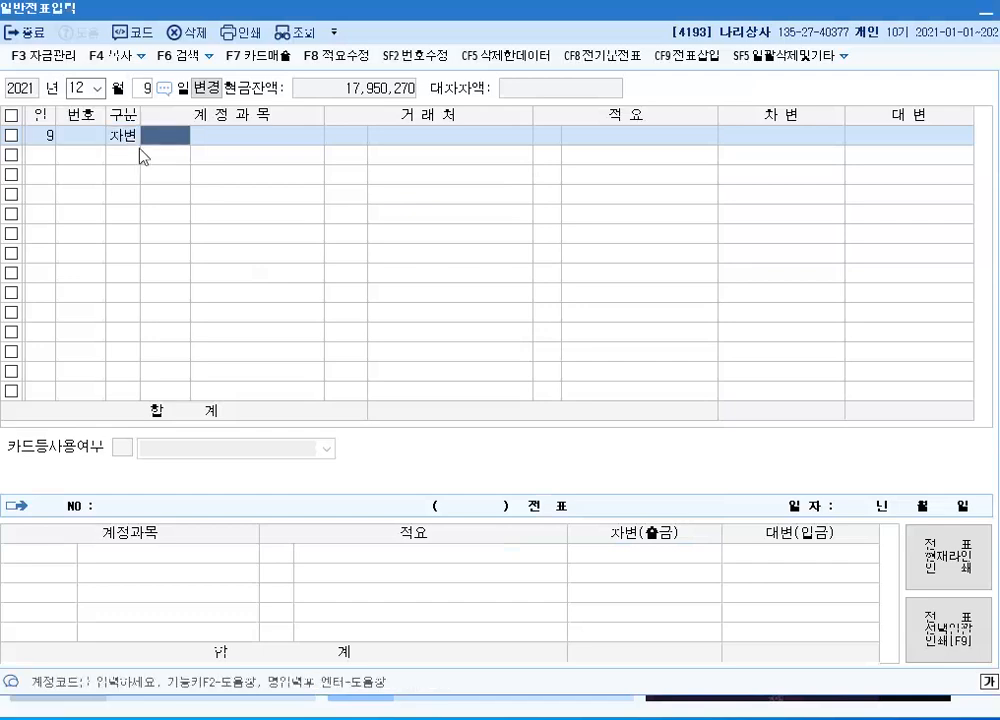
{"action": "type", "text": "813"}
{"action": "key", "text": "Return"}
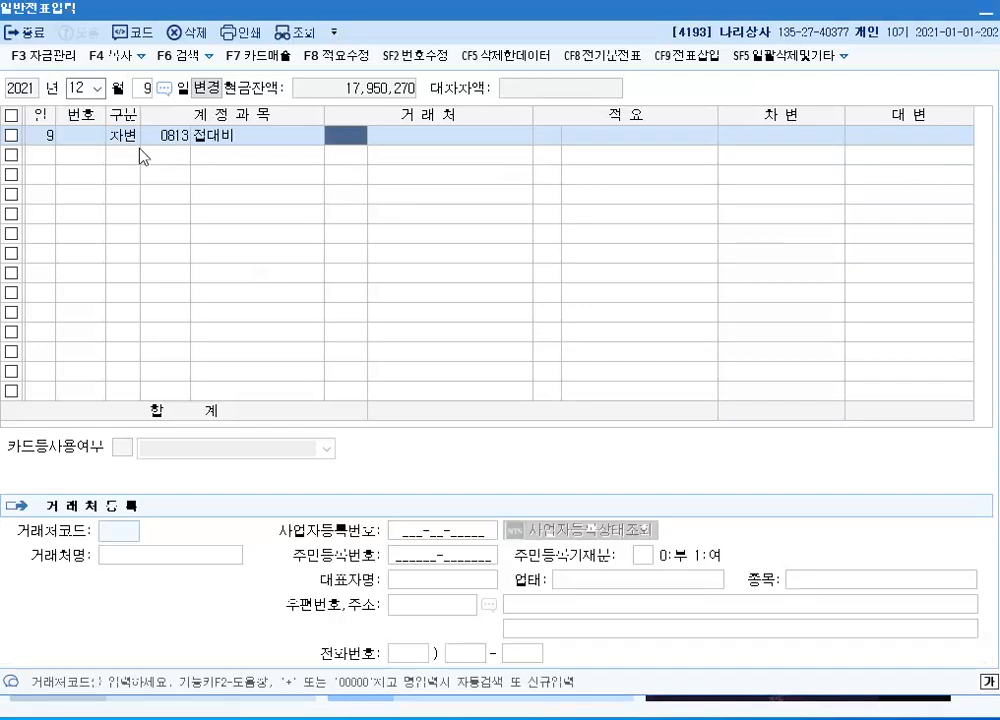
{"action": "key", "text": "Return"}
{"action": "key", "text": "Return"}
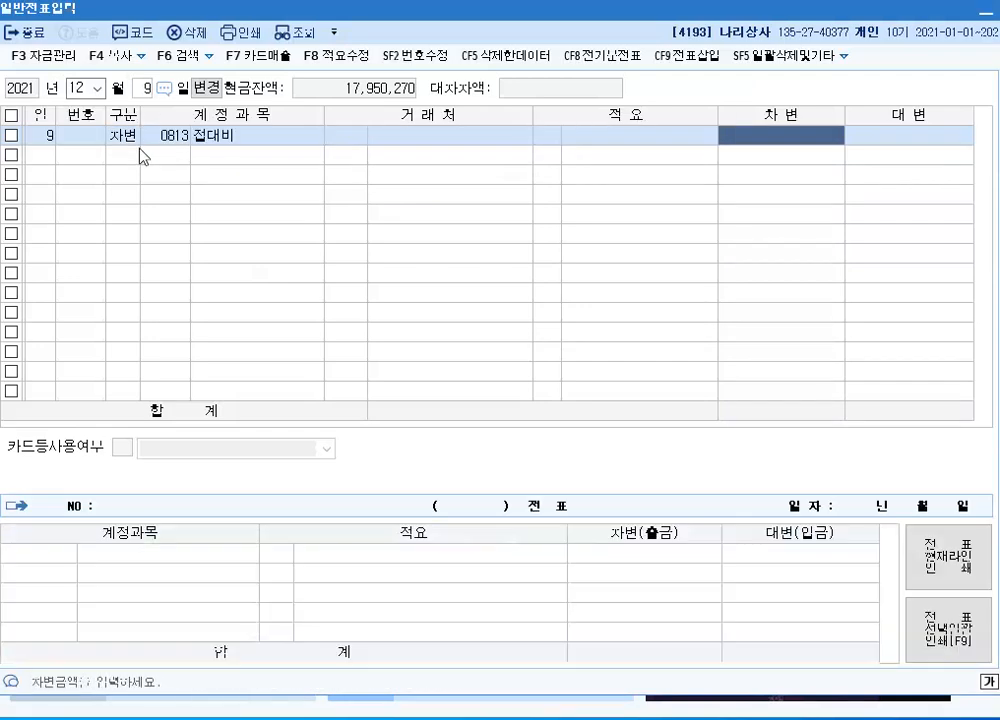
{"action": "type", "text": "2000000"}
{"action": "key", "text": "Return"}
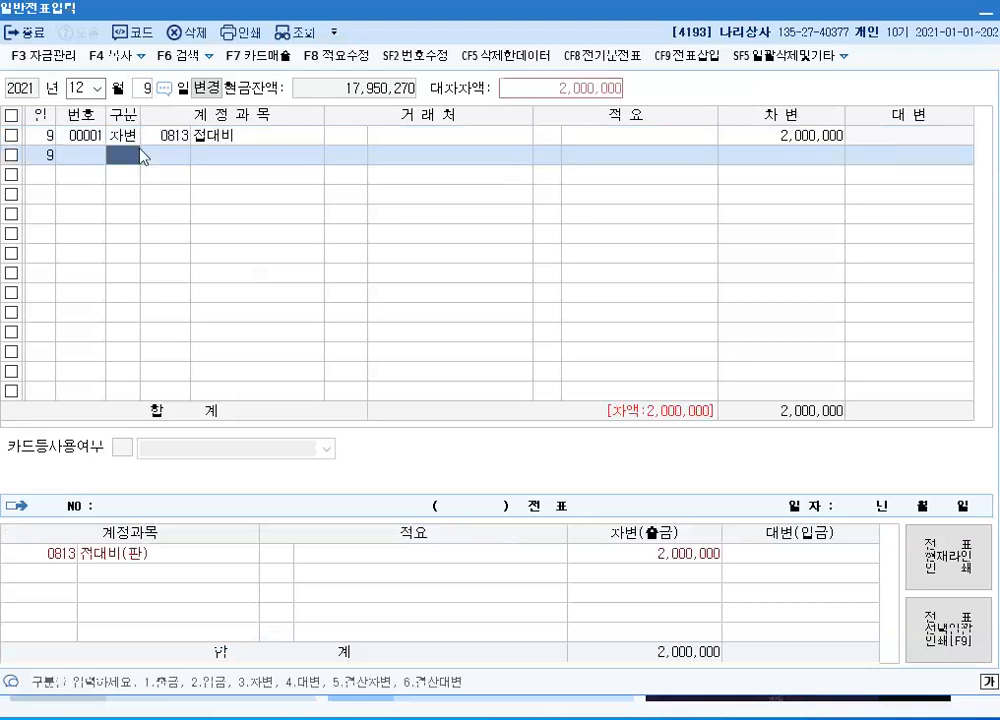
Record the matching 대변 line of 2,000,000 to account 0253 미지급금 with customer 하나카드, searching the customer list by 하나
{"action": "type", "text": "4253"}
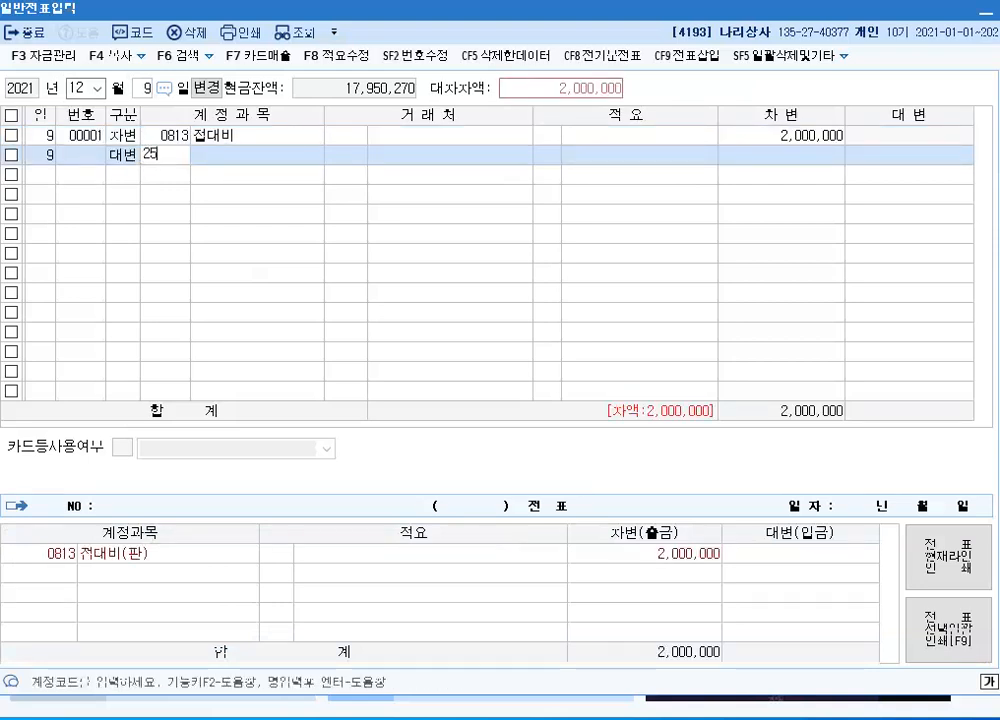
{"action": "key", "text": "Return"}
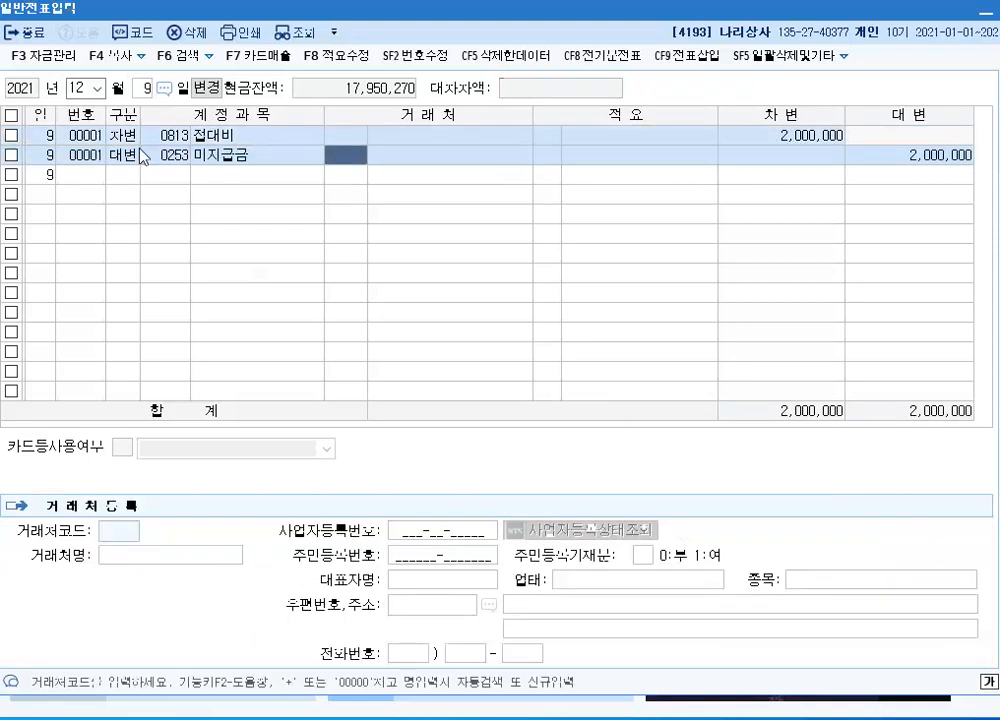
{"action": "type", "text": "하나"}
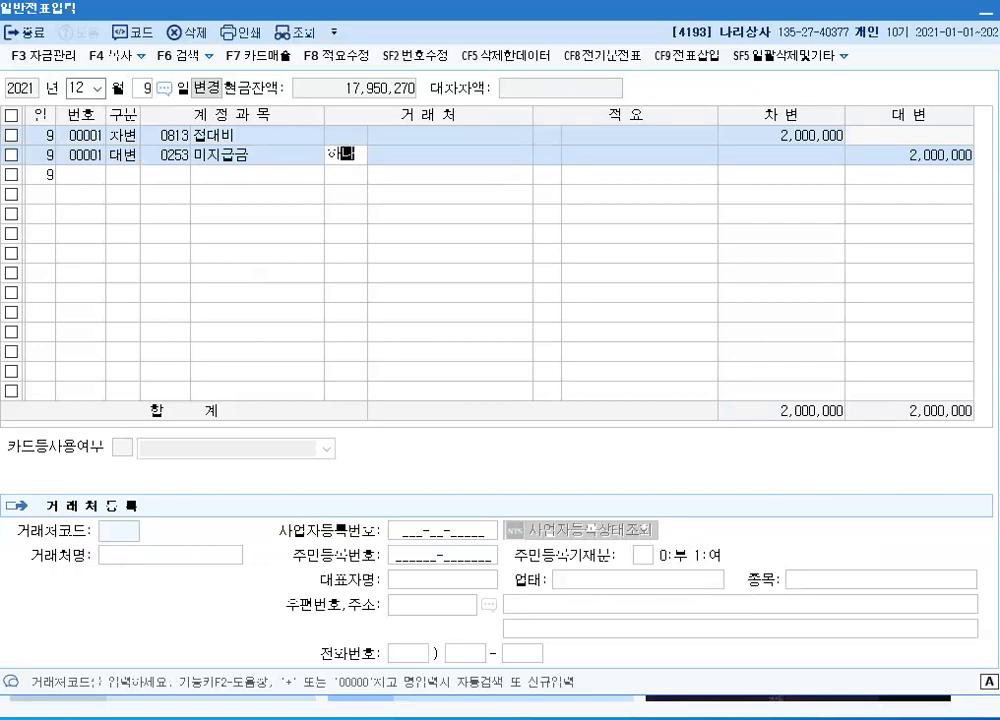
{"action": "key", "text": "Return"}
{"action": "key", "text": "Down"}
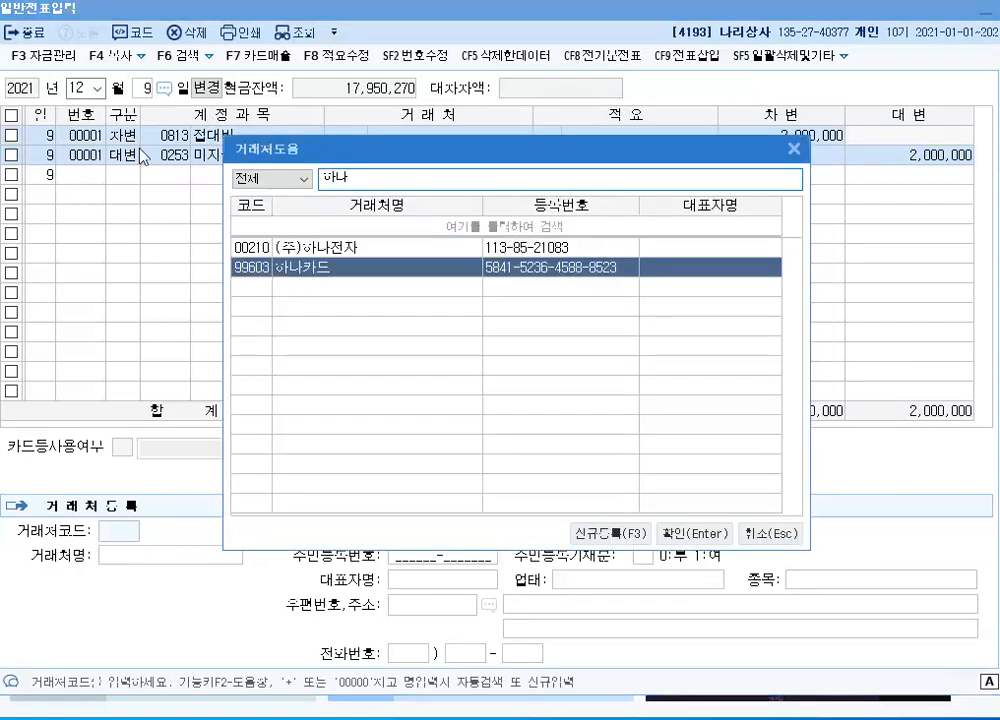
{"action": "key", "text": "Return"}
{"action": "key", "text": "Return"}
{"action": "key", "text": "Return"}
{"action": "key", "text": "Return"}
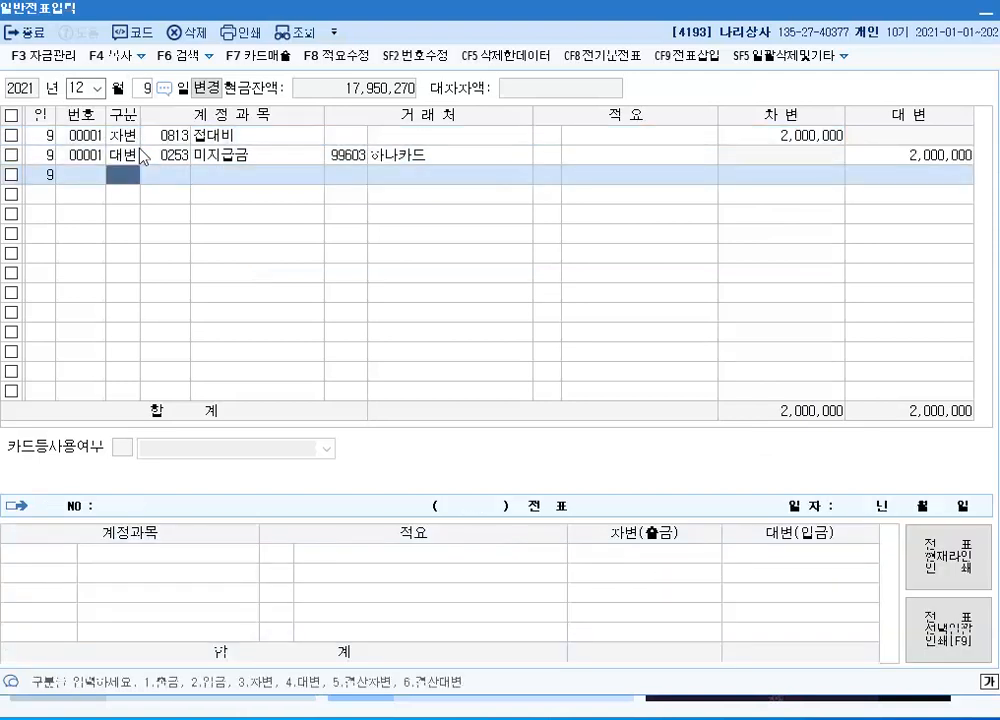
Set the voucher date to December 27
{"action": "left_click", "coordinate": [141, 88]}
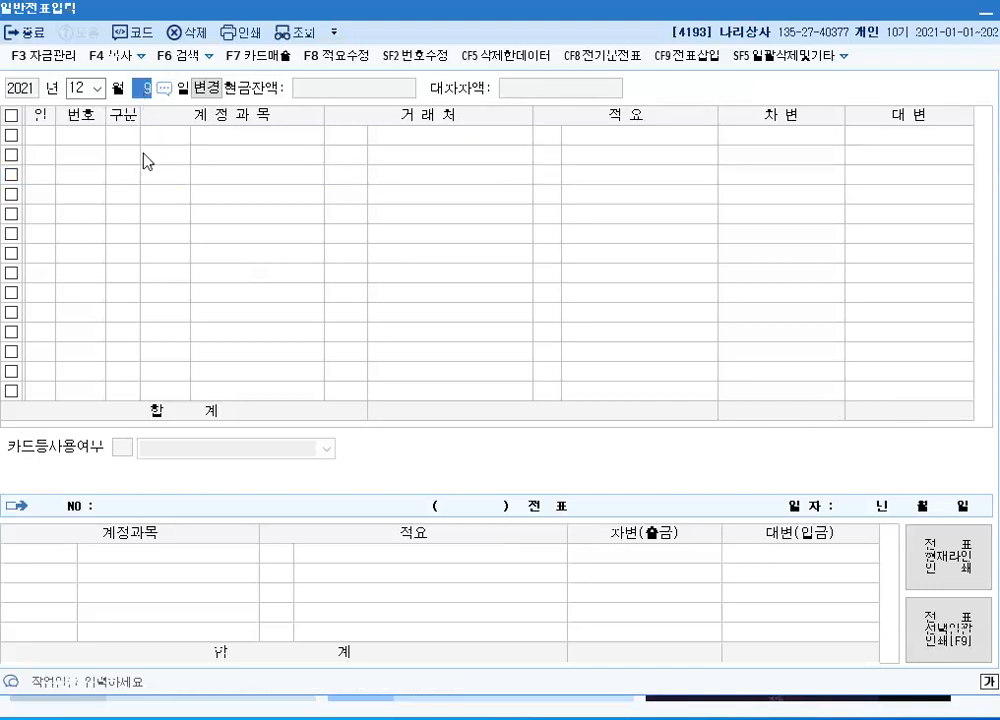
{"action": "type", "text": "27"}
{"action": "key", "text": "Return"}
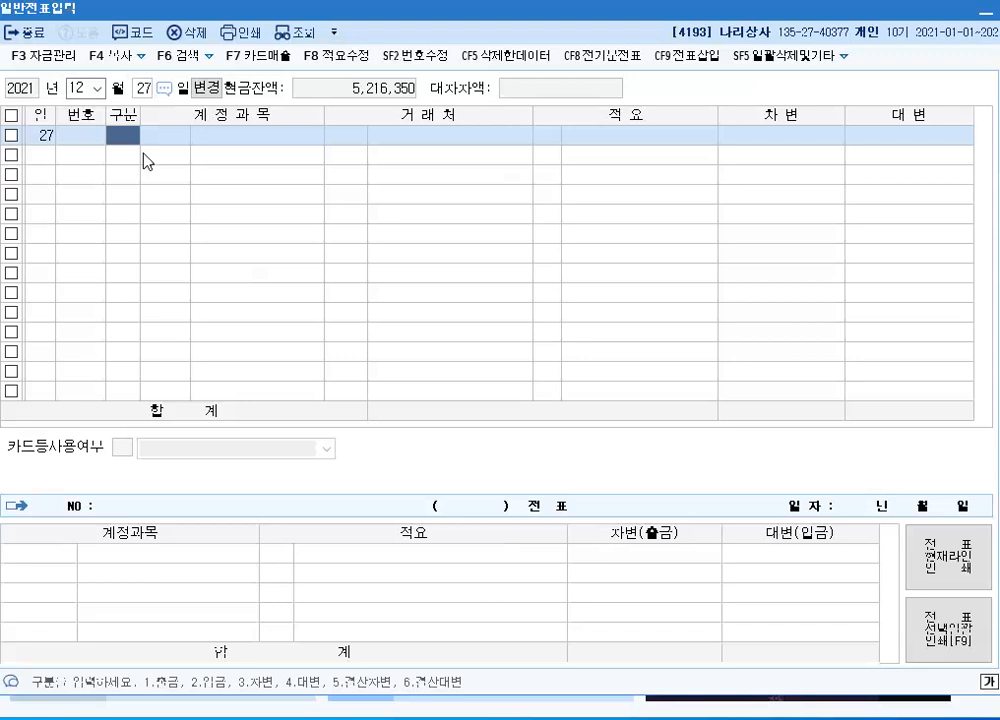
Add a 차변 line of 30,000,000 to account 0103 보통예금, leaving customer and description blank
{"action": "type", "text": "310"}
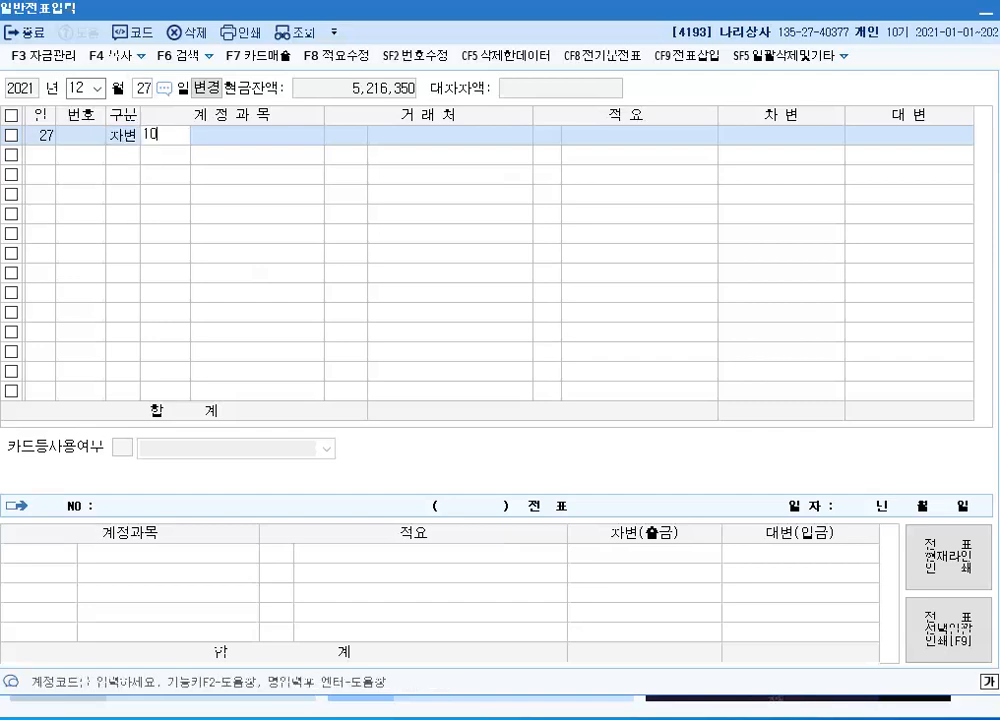
{"action": "type", "text": "3"}
{"action": "key", "text": "Return"}
{"action": "key", "text": "Return"}
{"action": "key", "text": "Return"}
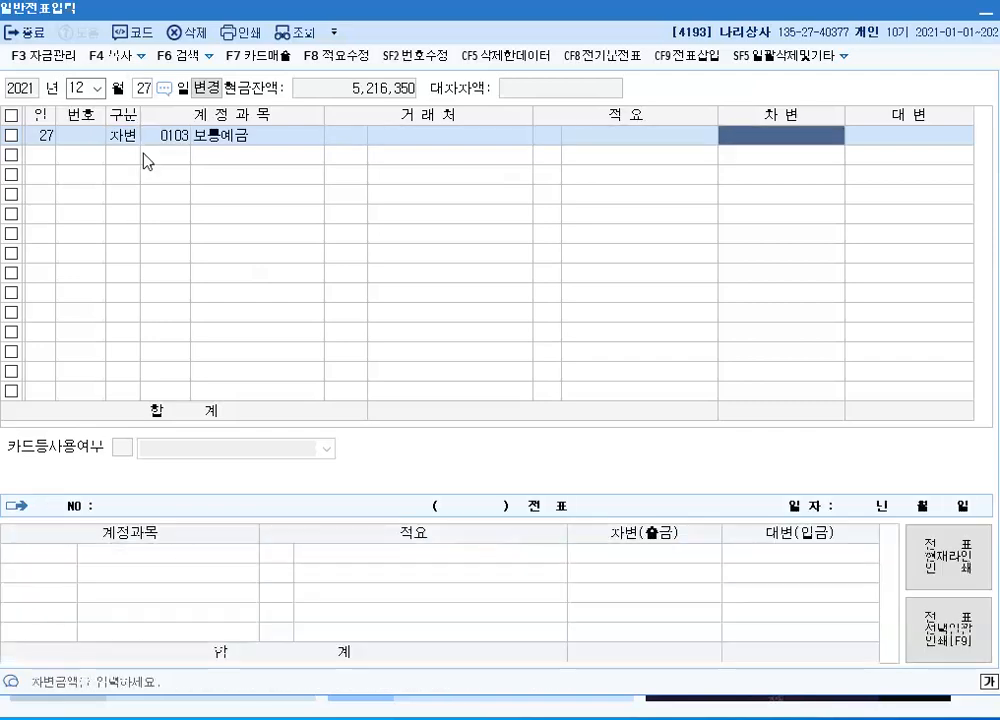
{"action": "type", "text": "30000000"}
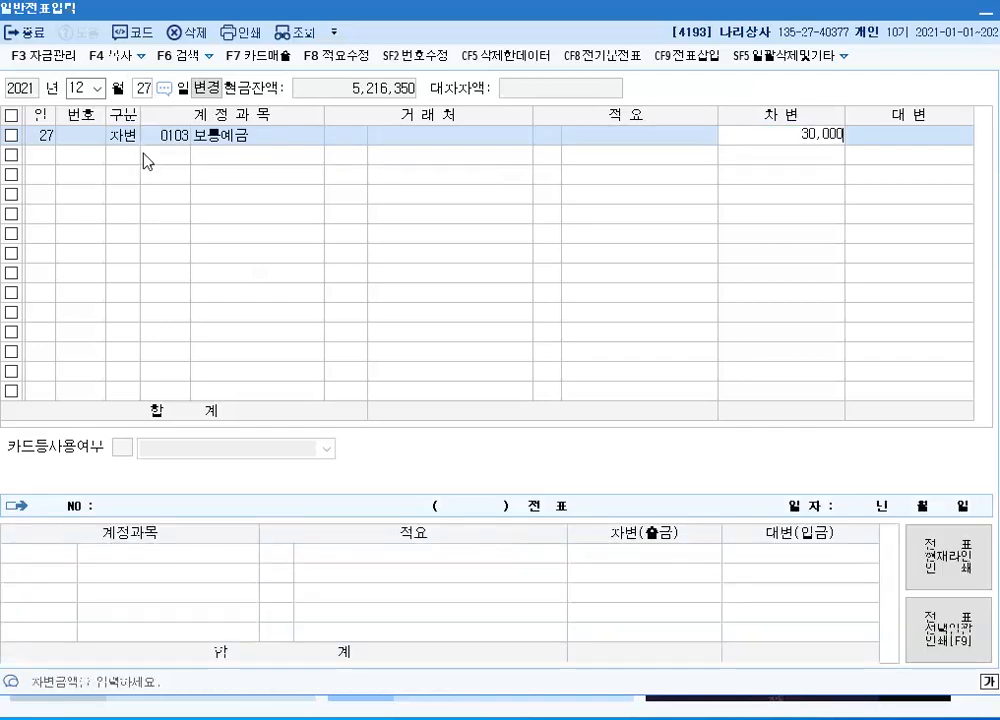
{"action": "key", "text": "Return"}
Record the matching 대변 line of 30,000,000 to account 0260 단기차입금 with customer 희망은행, searching accounts by 단기차 and customers by 희망
{"action": "type", "text": "4"}
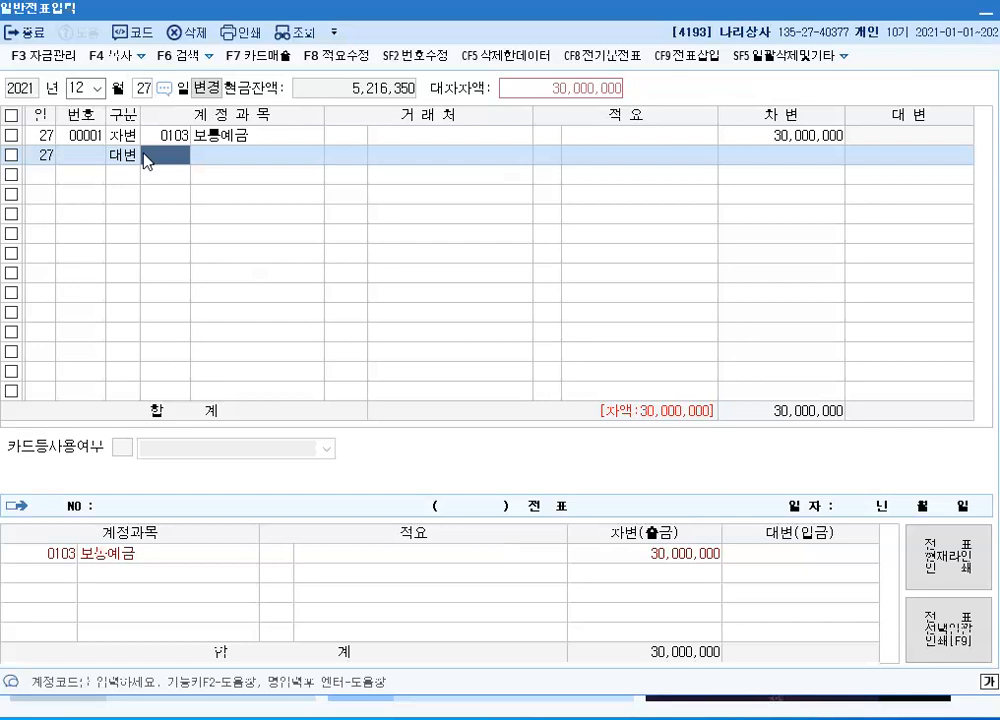
{"action": "key", "text": "F2"}
{"action": "type", "text": "단기"}
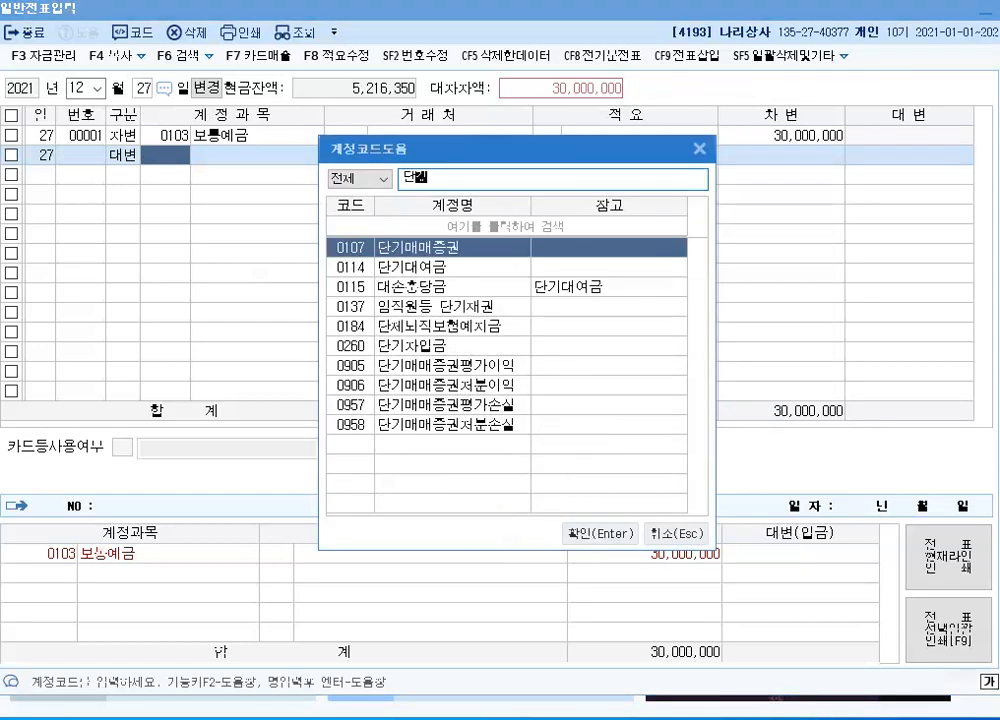
{"action": "type", "text": "차"}
{"action": "key", "text": "Return"}
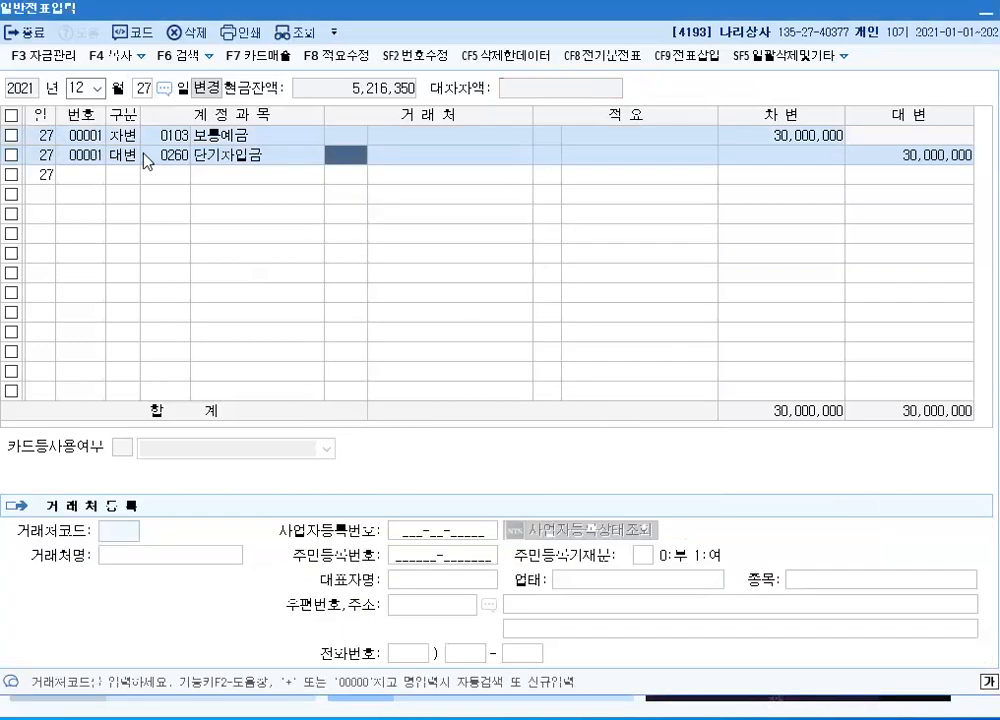
{"action": "type", "text": "희망"}
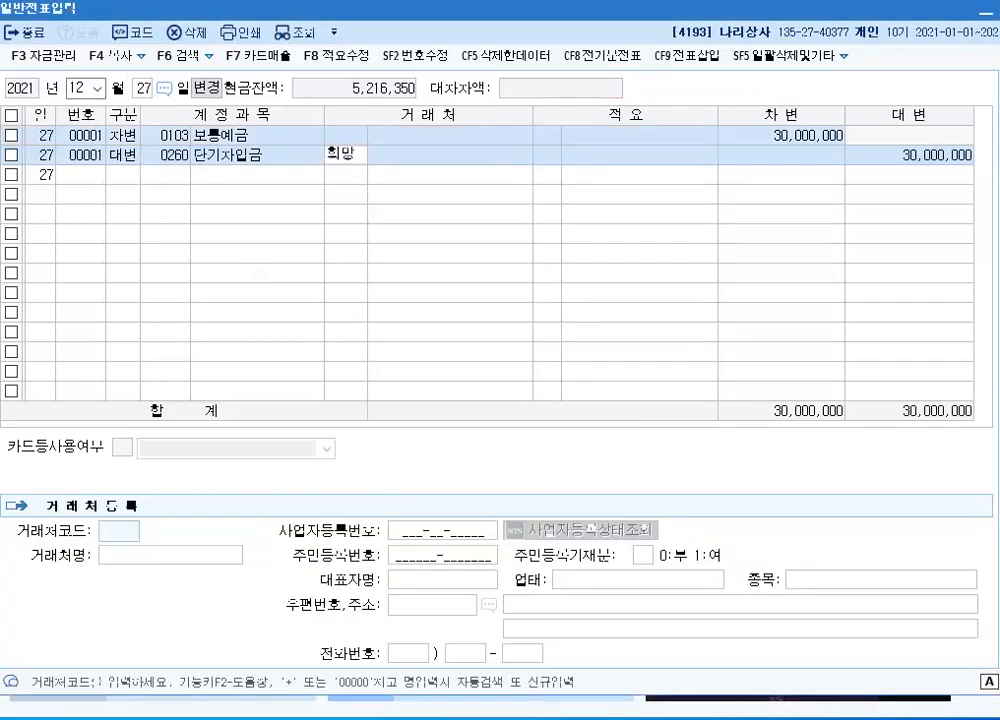
{"action": "key", "text": "Return"}
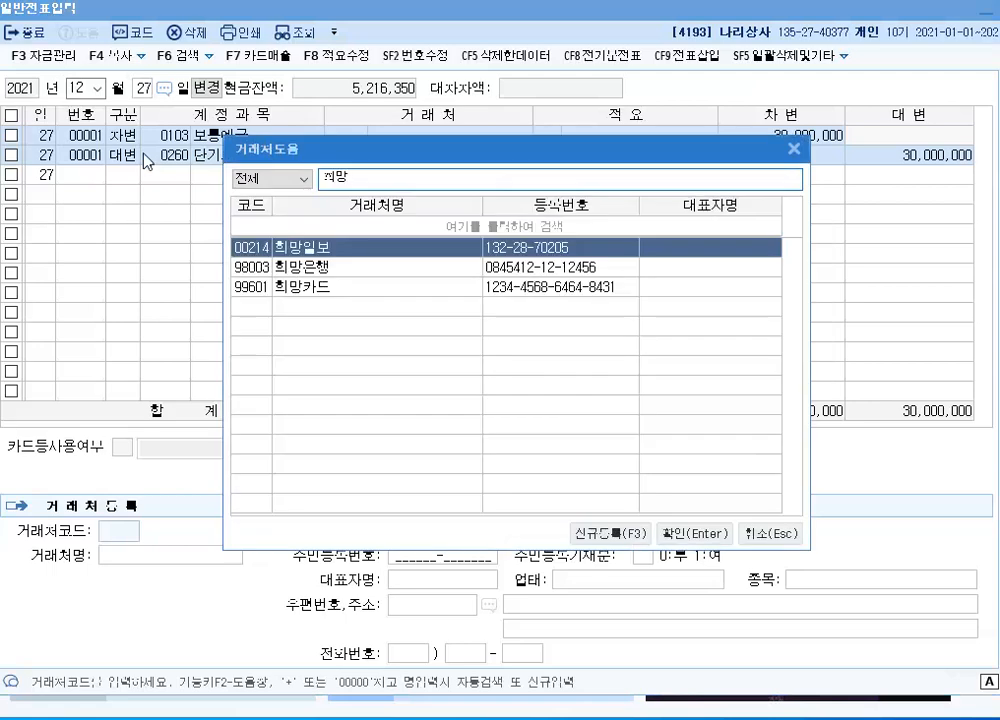
{"action": "key", "text": "Down"}
{"action": "key", "text": "Return"}
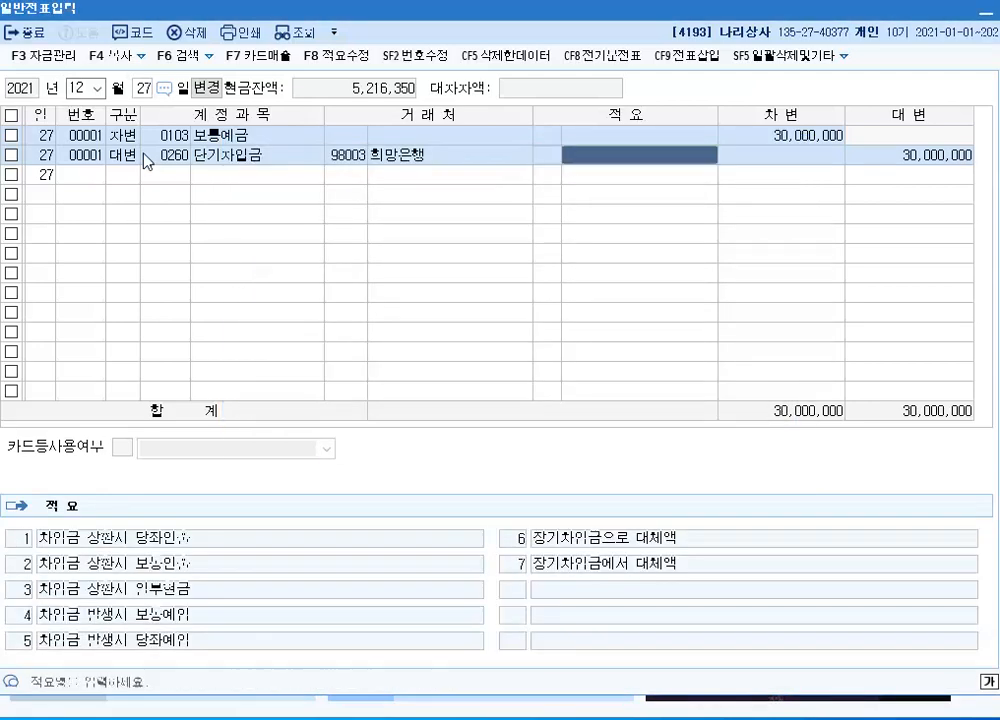
{"action": "key", "text": "Return"}
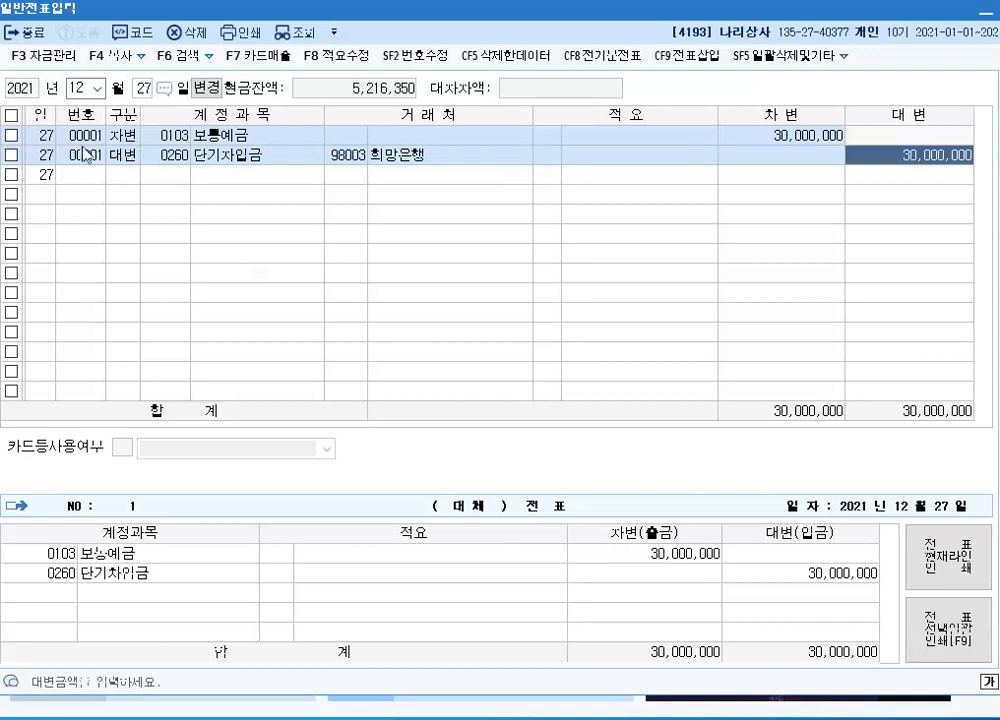
Bring up the general vouchers for November 9
{"action": "left_click", "coordinate": [96, 90]}
{"action": "left_click", "coordinate": [98, 90]}
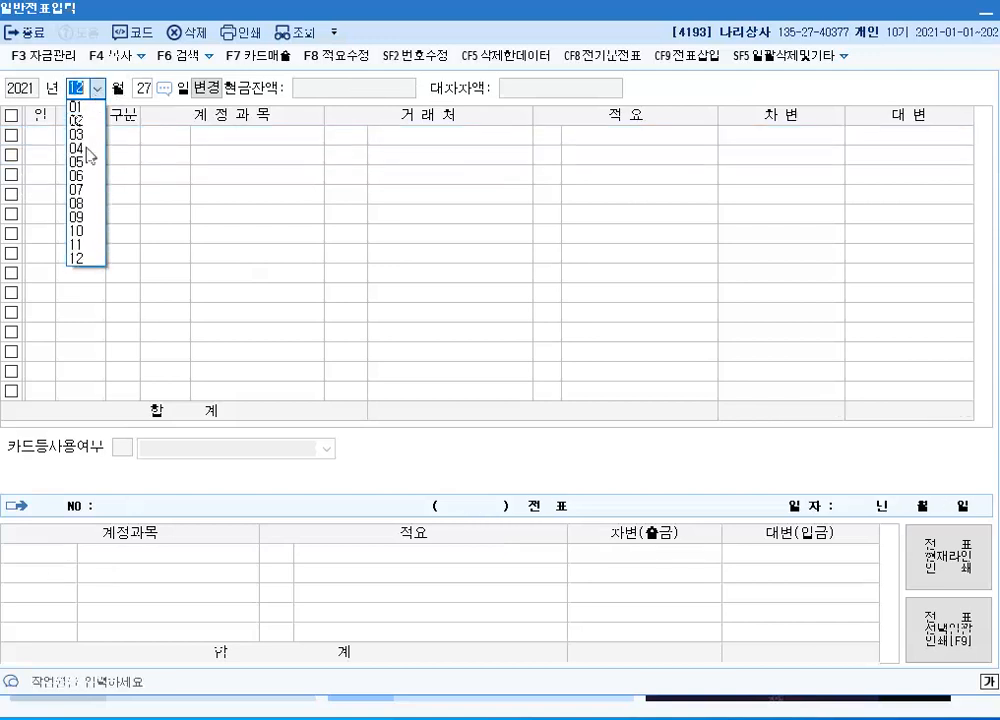
{"action": "left_click", "coordinate": [74, 246]}
{"action": "type", "text": "9"}
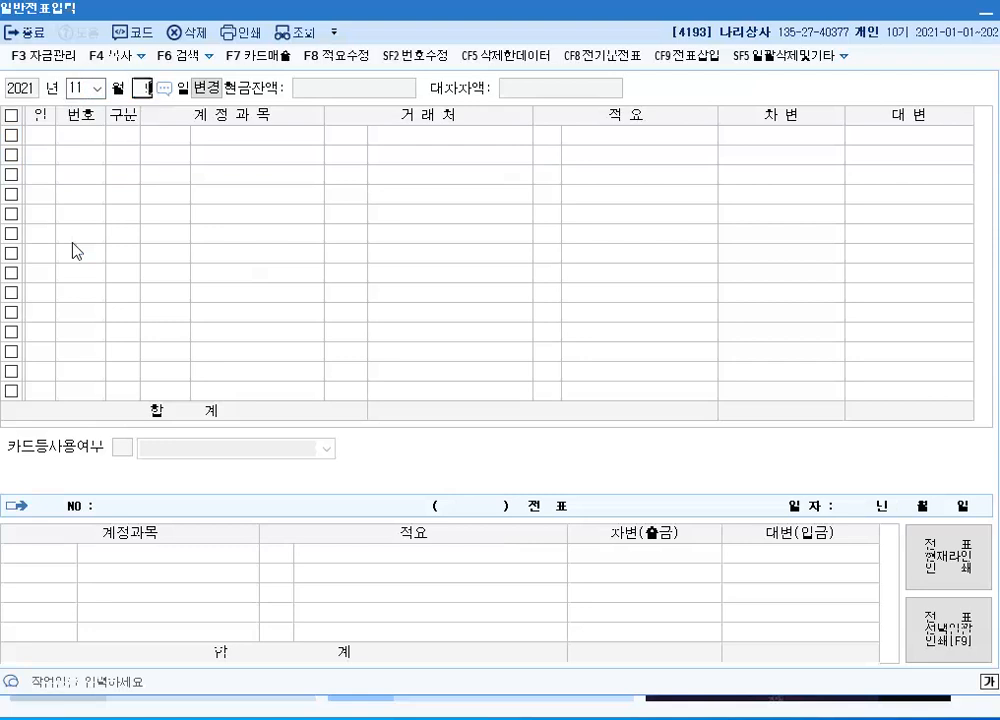
{"action": "key", "text": "Return"}
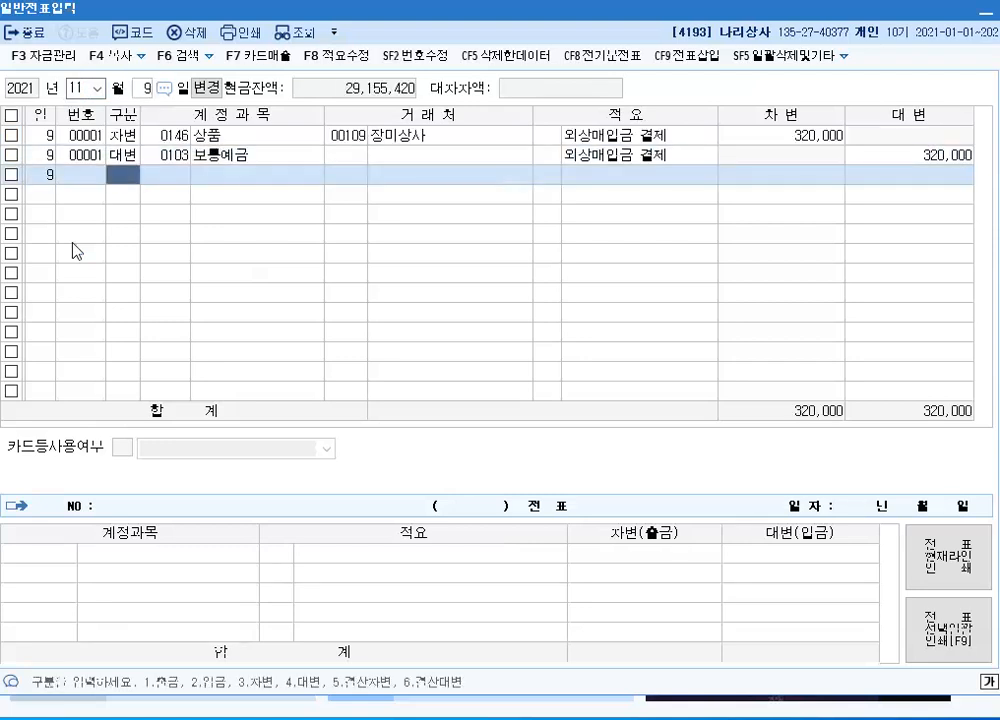
Change the account of the 차변 line for 장미상사 to 0251 외상매입금
{"action": "left_click", "coordinate": [363, 145]}
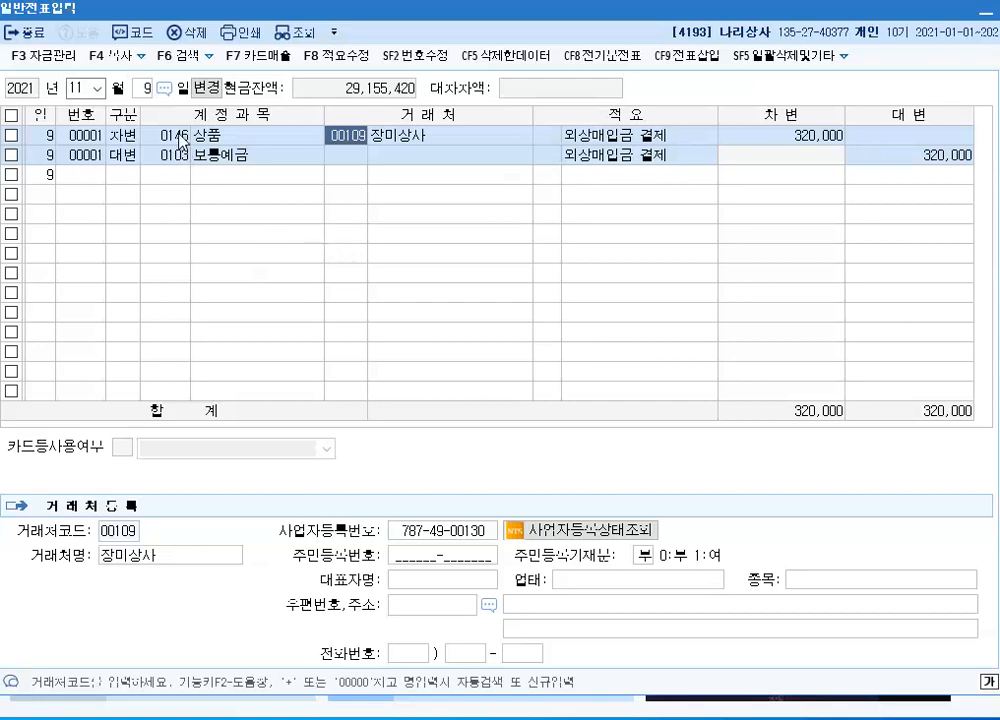
{"action": "left_click", "coordinate": [163, 134]}
{"action": "type", "text": "251"}
{"action": "key", "text": "Return"}
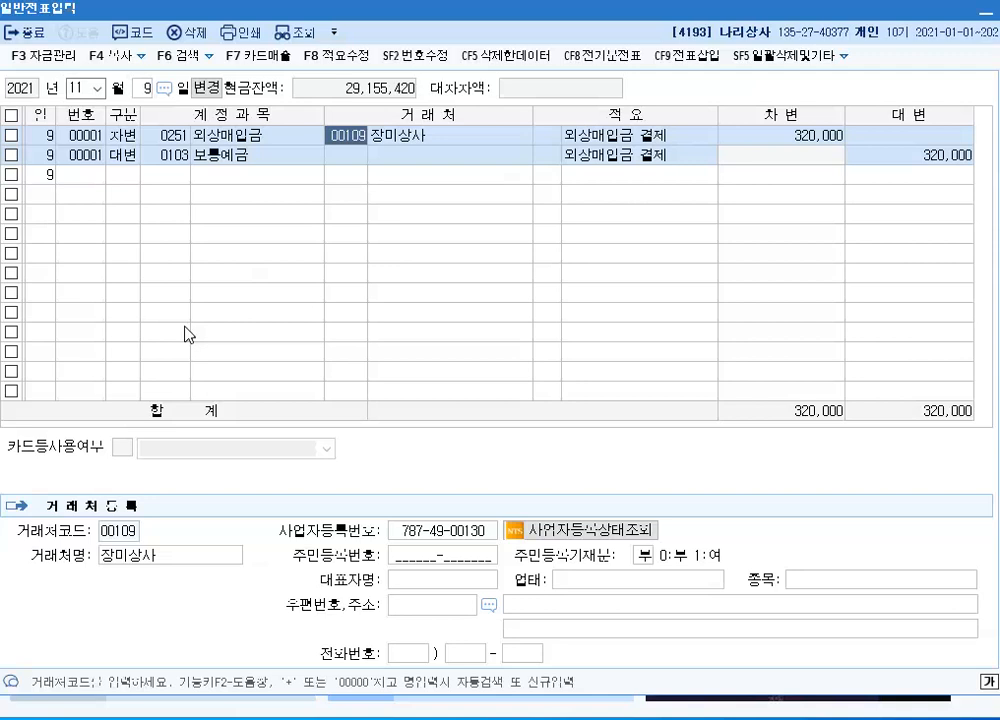
Bring up the November 12 voucher and change its 차변 account to 0811 복리후생비
{"action": "left_click", "coordinate": [148, 88]}
{"action": "type", "text": "12"}
{"action": "key", "text": "Return"}
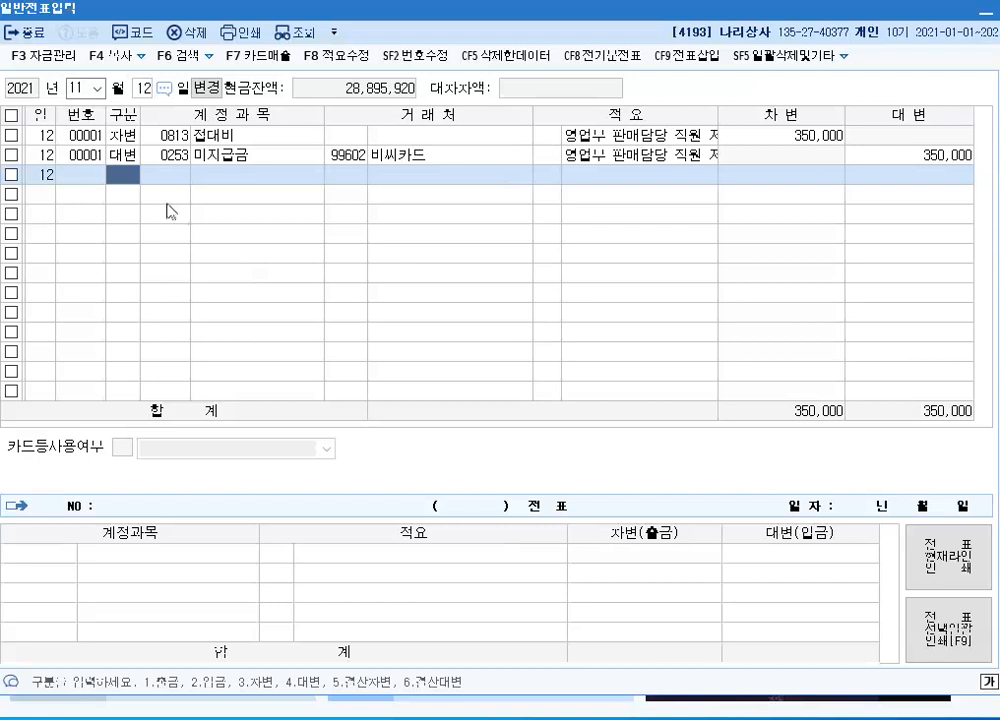
{"action": "left_click", "coordinate": [147, 141]}
{"action": "type", "text": "811"}
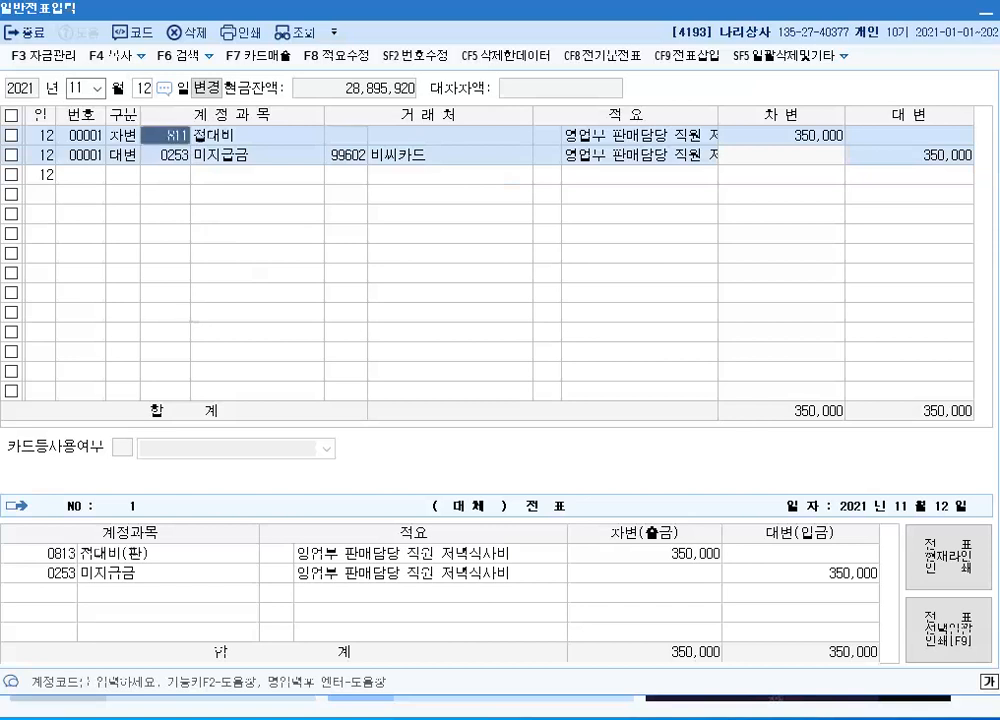
{"action": "key", "text": "Return"}
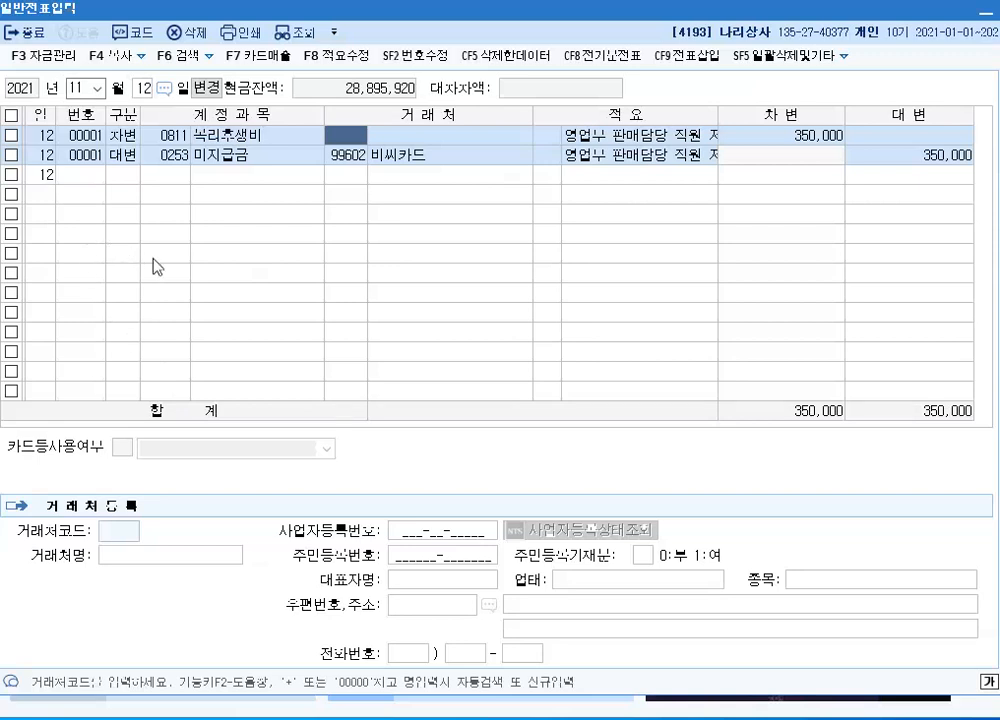
Set the voucher date to December 31
{"action": "left_click", "coordinate": [97, 88]}
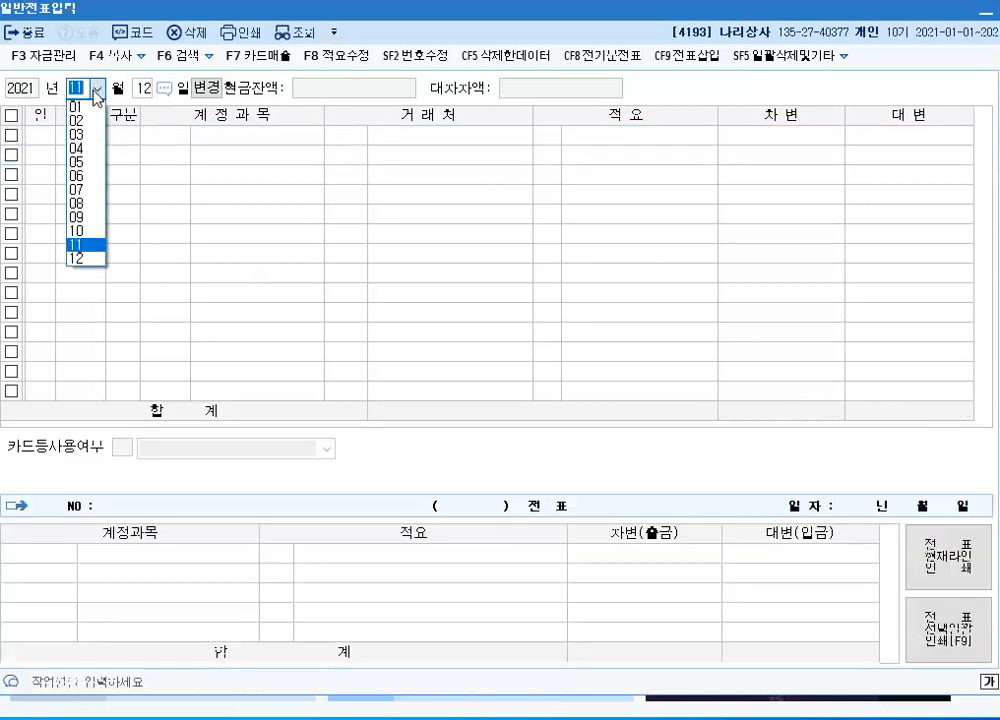
{"action": "left_click", "coordinate": [72, 261]}
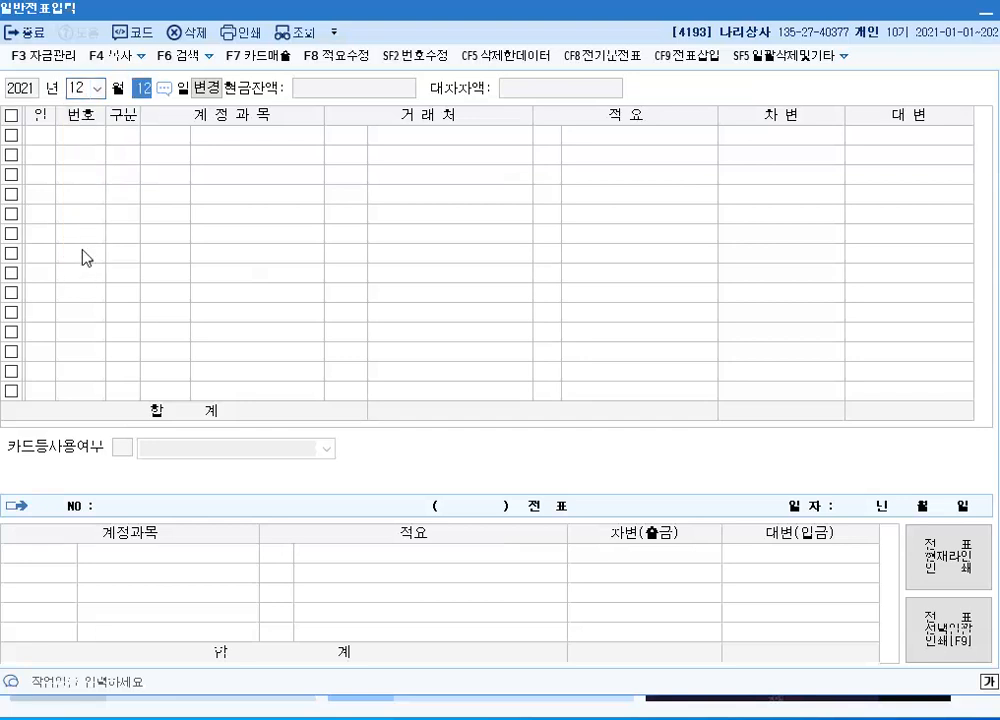
{"action": "type", "text": "31"}
{"action": "key", "text": "Return"}
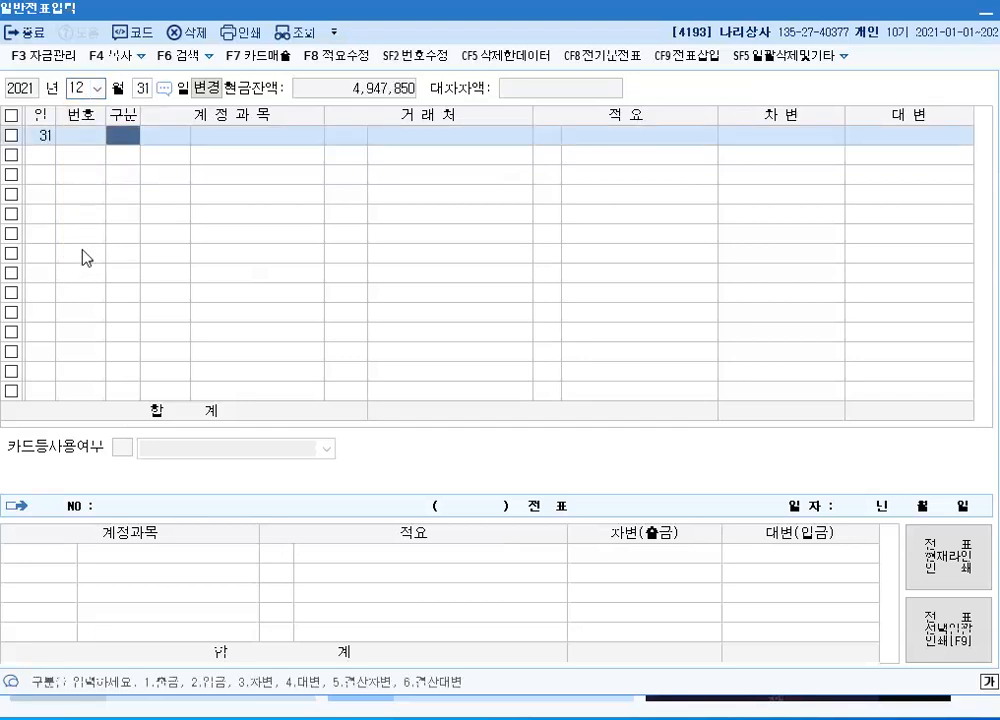
Add a 대변 line of 300,000 to account 0263 선수수익, searching accounts by 선수 and leaving customer and description blank
{"action": "type", "text": "4"}
{"action": "key", "text": "Return"}
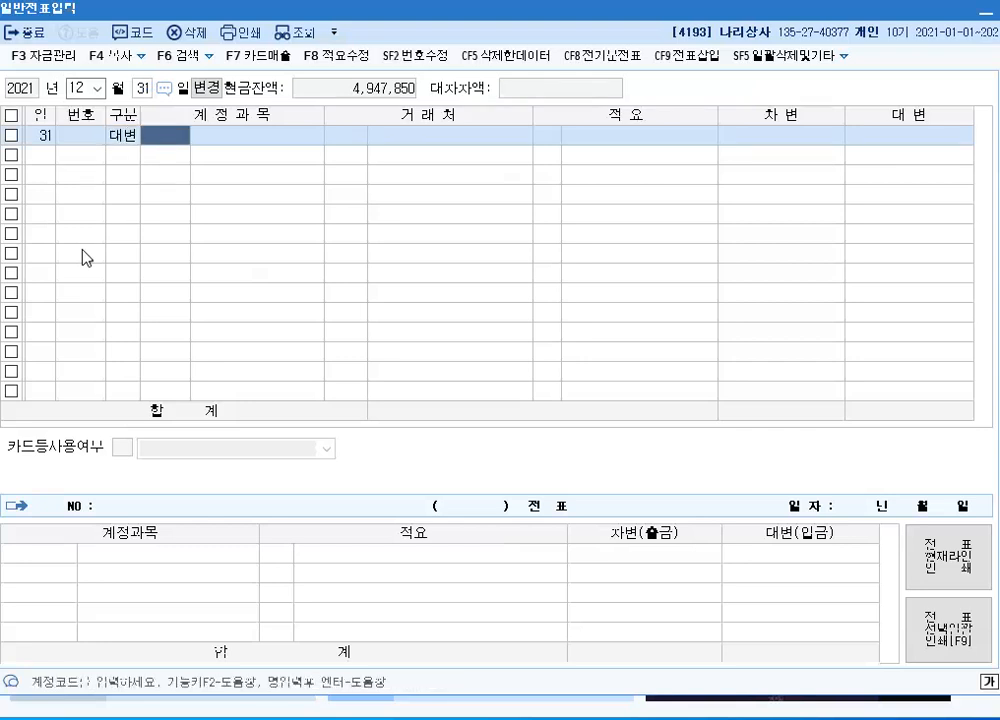
{"action": "type", "text": "선수"}
{"action": "key", "text": "Return"}
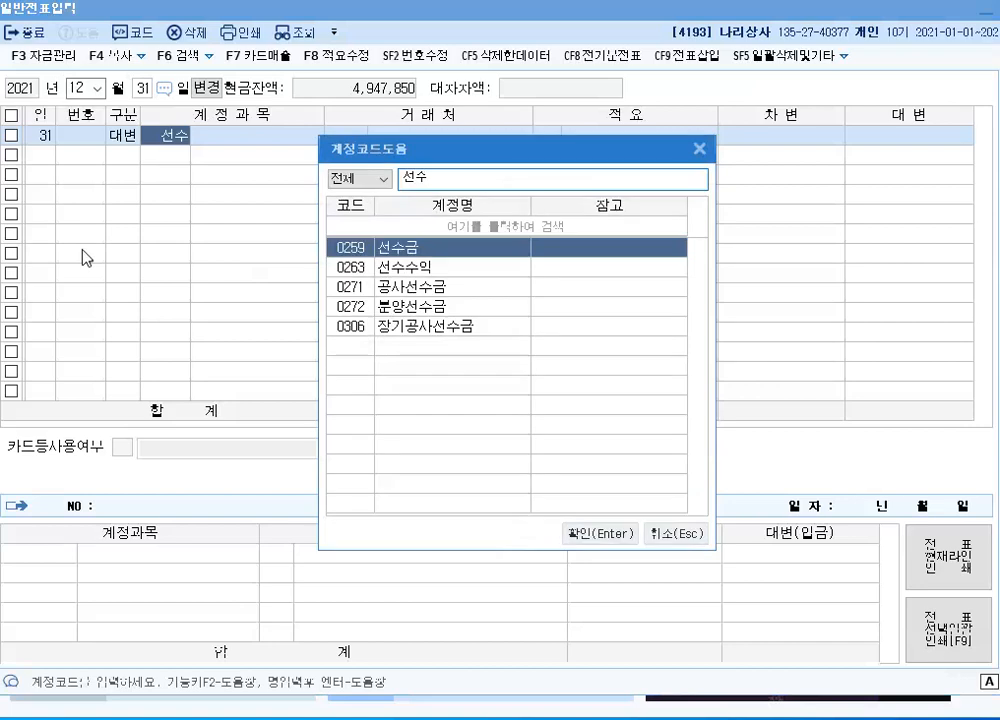
{"action": "key", "text": "Down"}
{"action": "key", "text": "Return"}
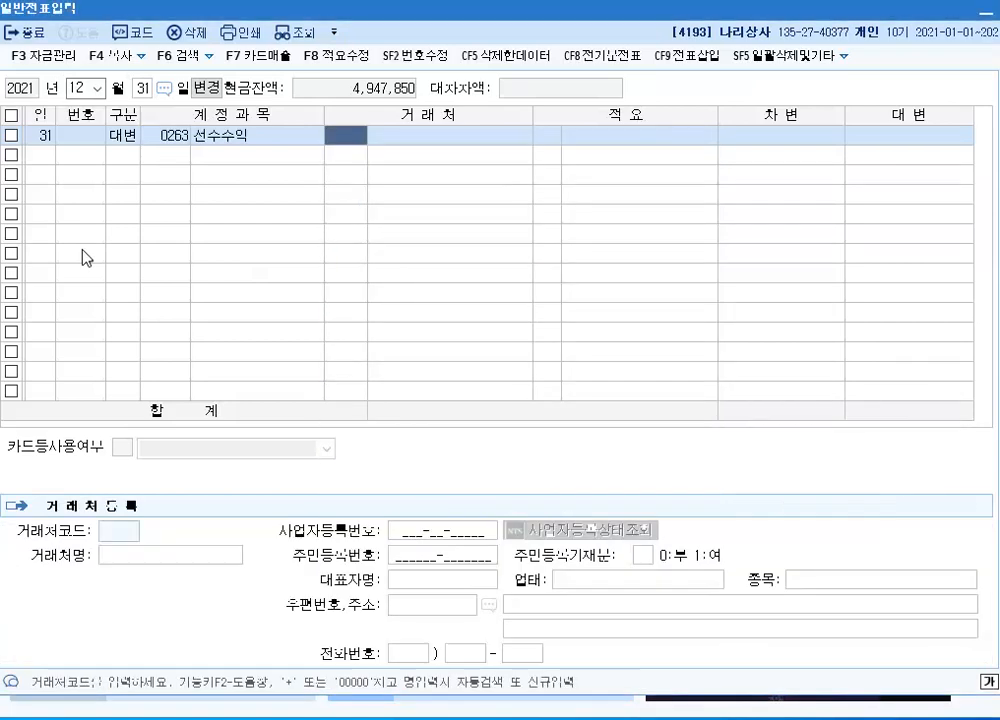
{"action": "key", "text": "Return"}
{"action": "key", "text": "Return"}
{"action": "type", "text": "300"}
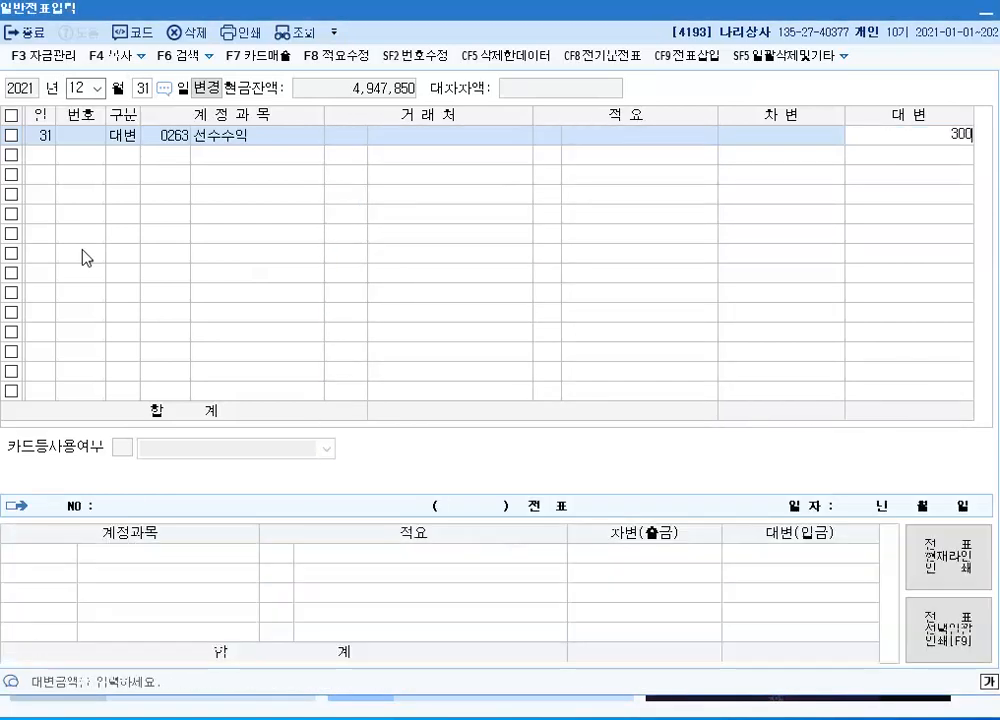
{"action": "type", "text": ",000"}
{"action": "key", "text": "Return"}
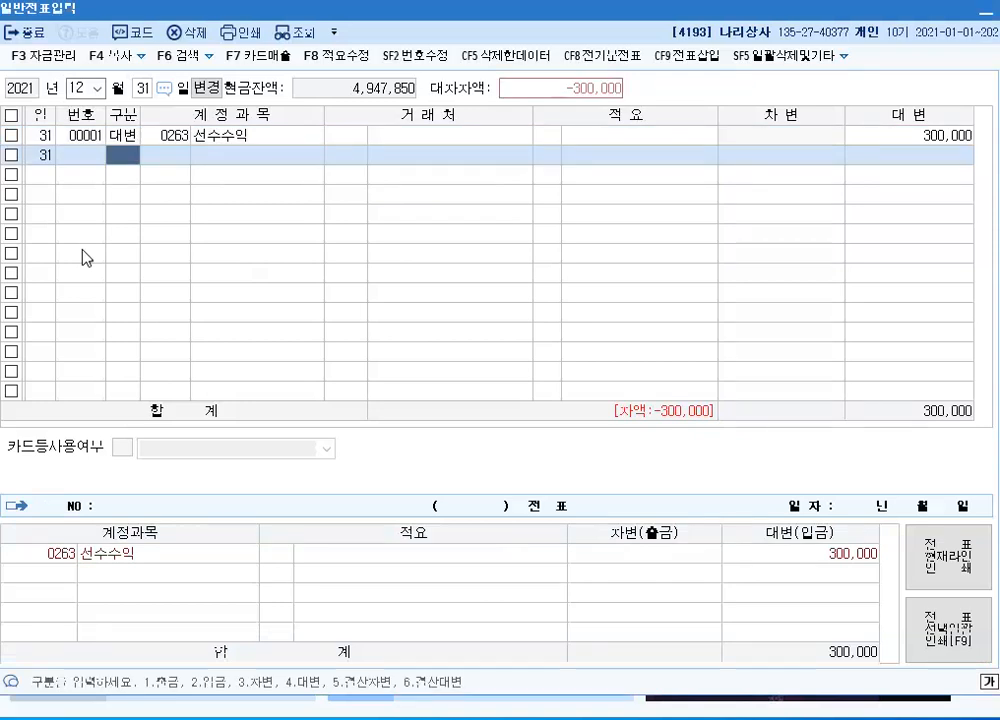
Add the matching 차변 line of 300,000 to account 0901 이자수익, leaving customer and description blank
{"action": "type", "text": "3"}
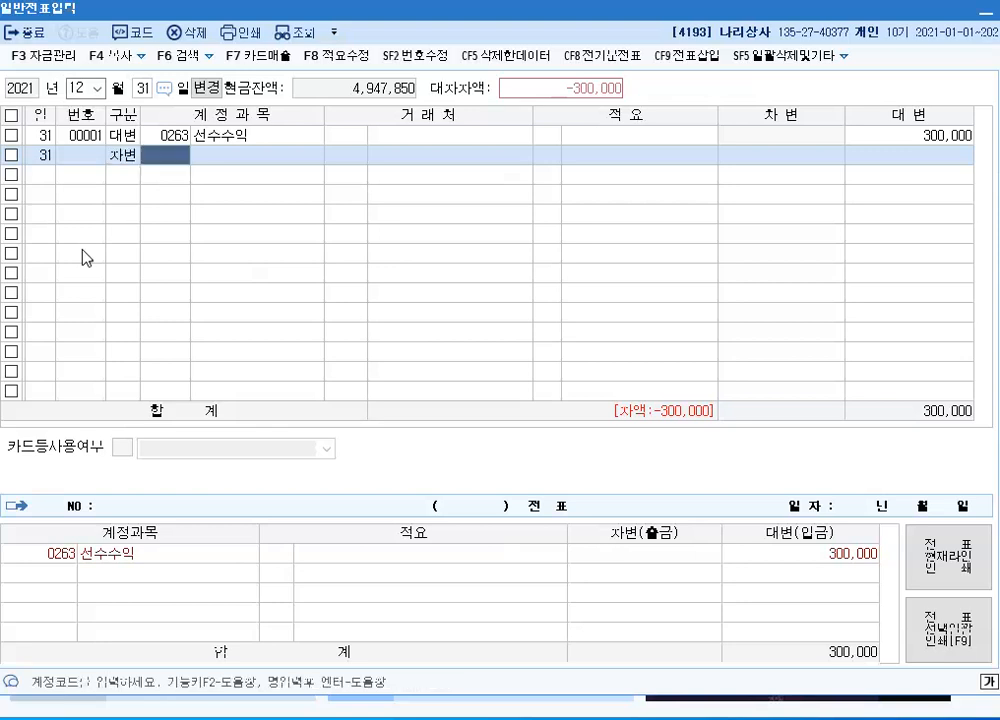
{"action": "type", "text": "901"}
{"action": "key", "text": "Return"}
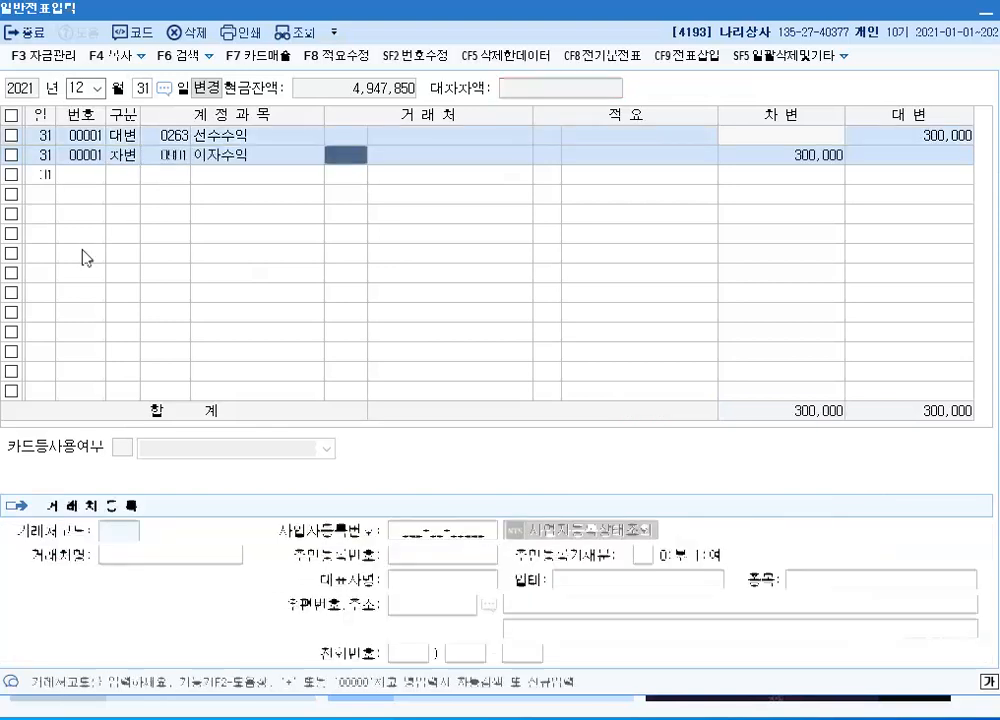
{"action": "key", "text": "Return"}
{"action": "key", "text": "Return"}
{"action": "key", "text": "Return"}
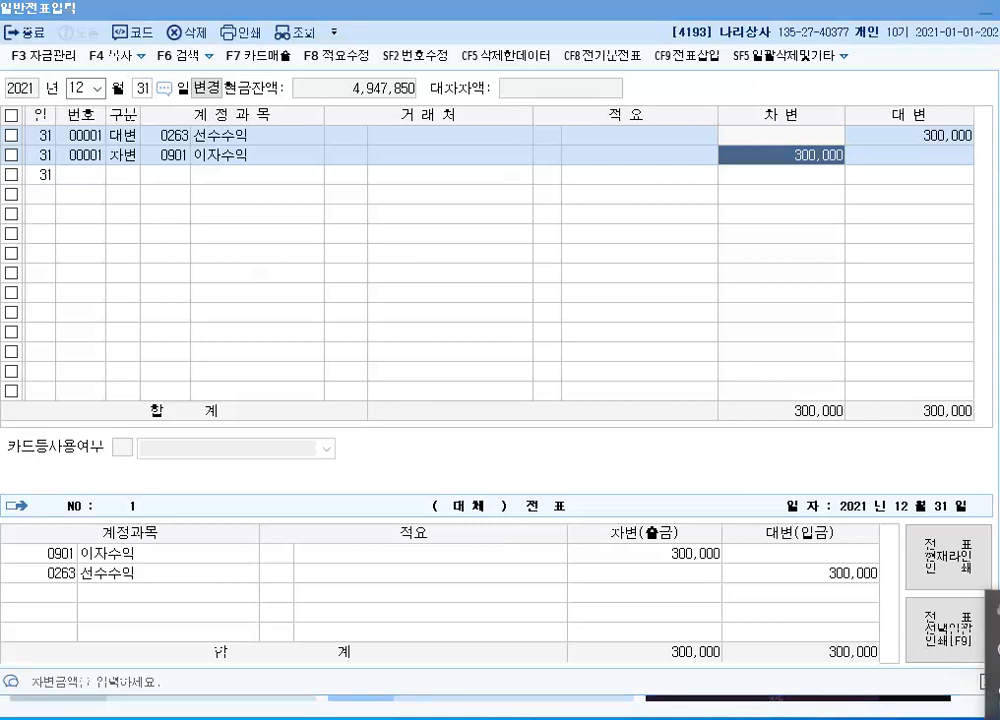
Go to the desktop and back to the voucher entry window, and activate K-Screen Pen over it for annotating
{"action": "left_click", "coordinate": [993, 17]}
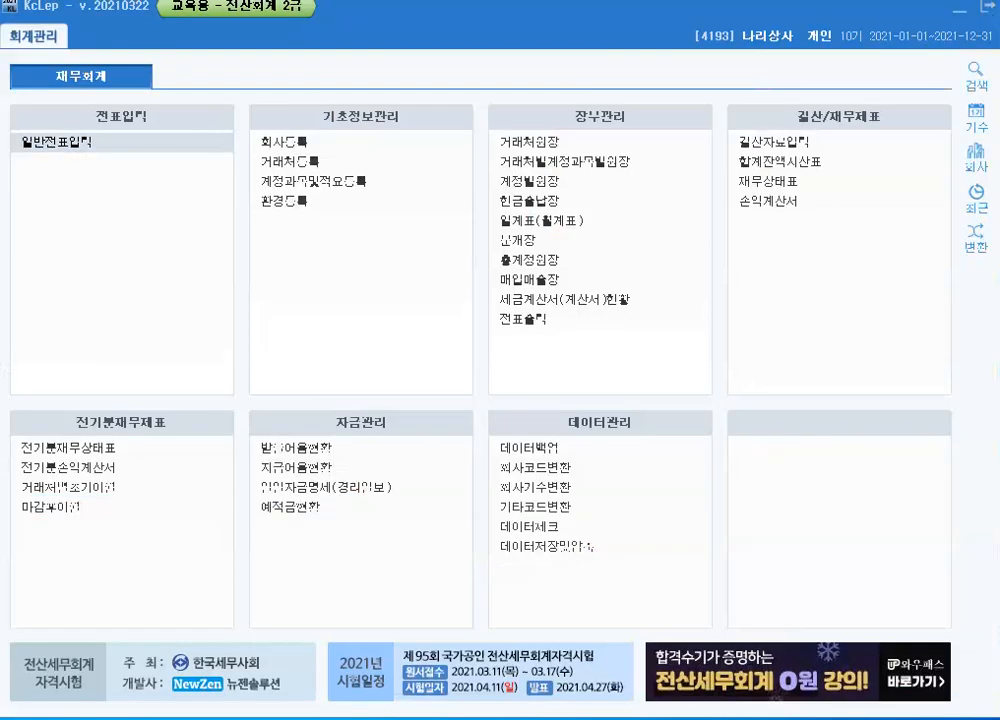
{"action": "left_click", "coordinate": [973, 11]}
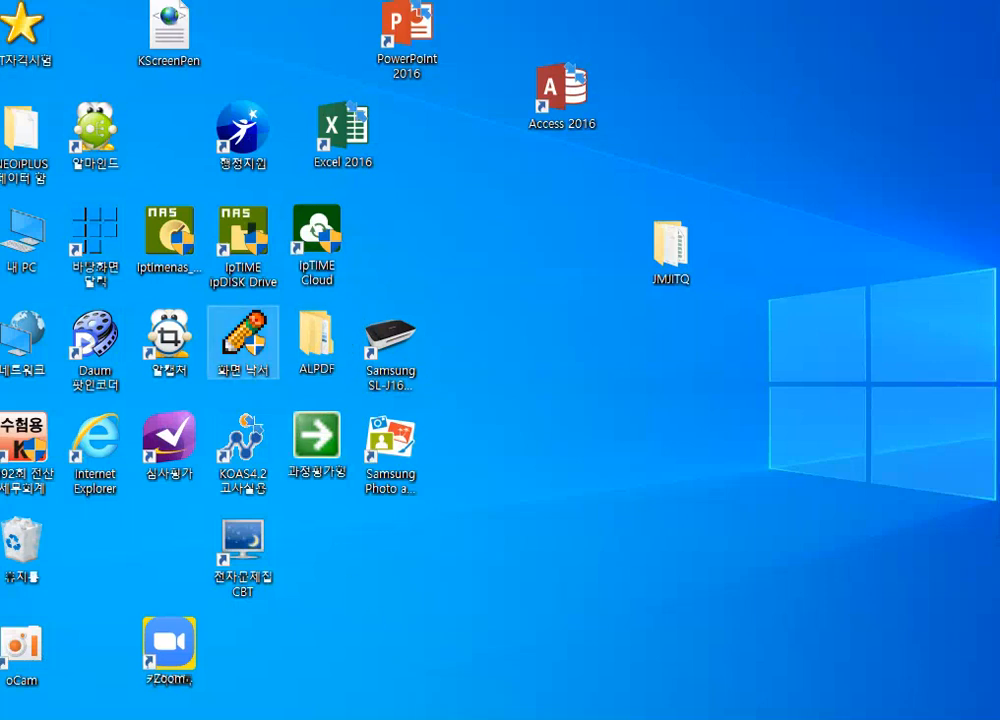
{"action": "left_click", "coordinate": [552, 718]}
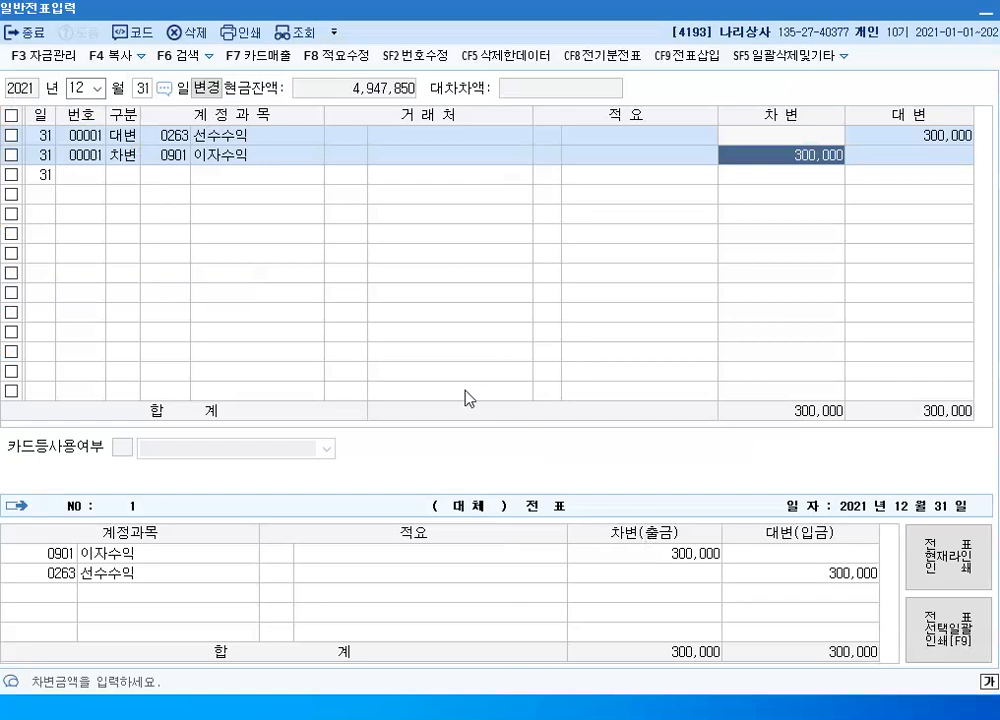
{"action": "key", "text": "F12"}
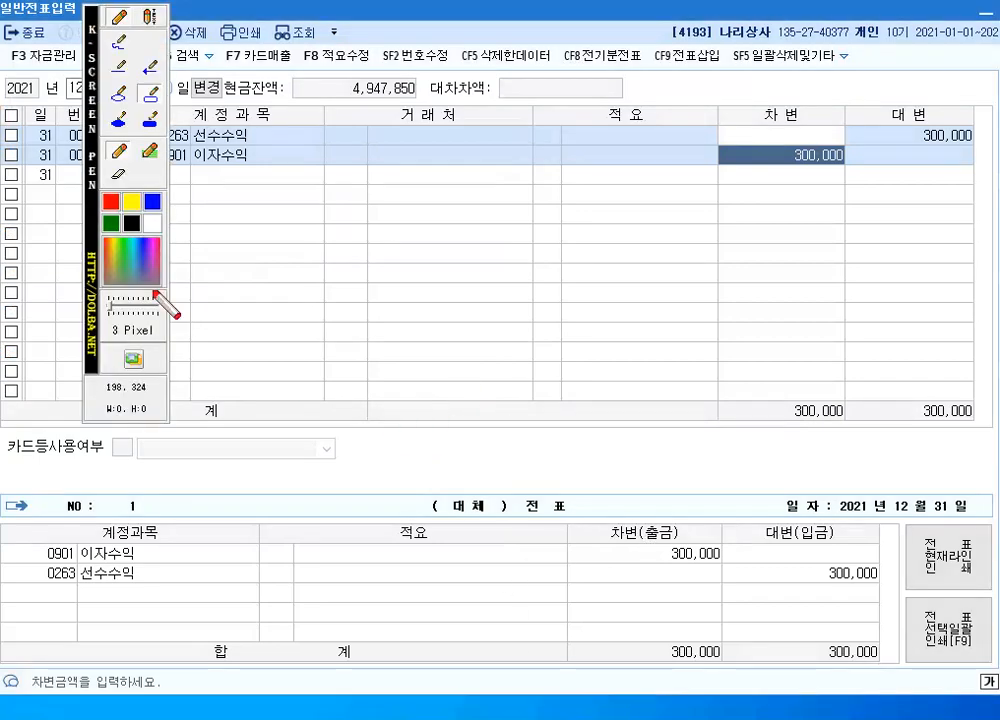
{"action": "left_click", "coordinate": [88, 200]}
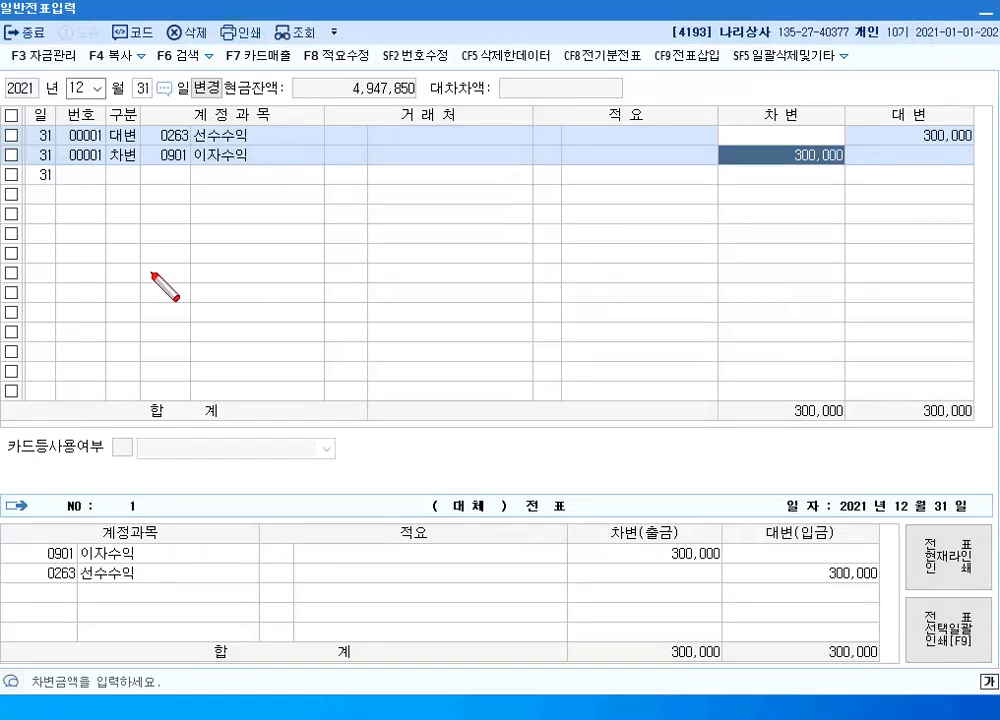
Draw a red horizontal timeline with a tick mark below the voucher lines, labelling the tick 04.01 above and 단기대여금 below
{"action": "left_click_drag", "start_coordinate": [163, 289], "coordinate": [808, 302]}
{"action": "left_click_drag", "start_coordinate": [302, 280], "coordinate": [302, 301]}
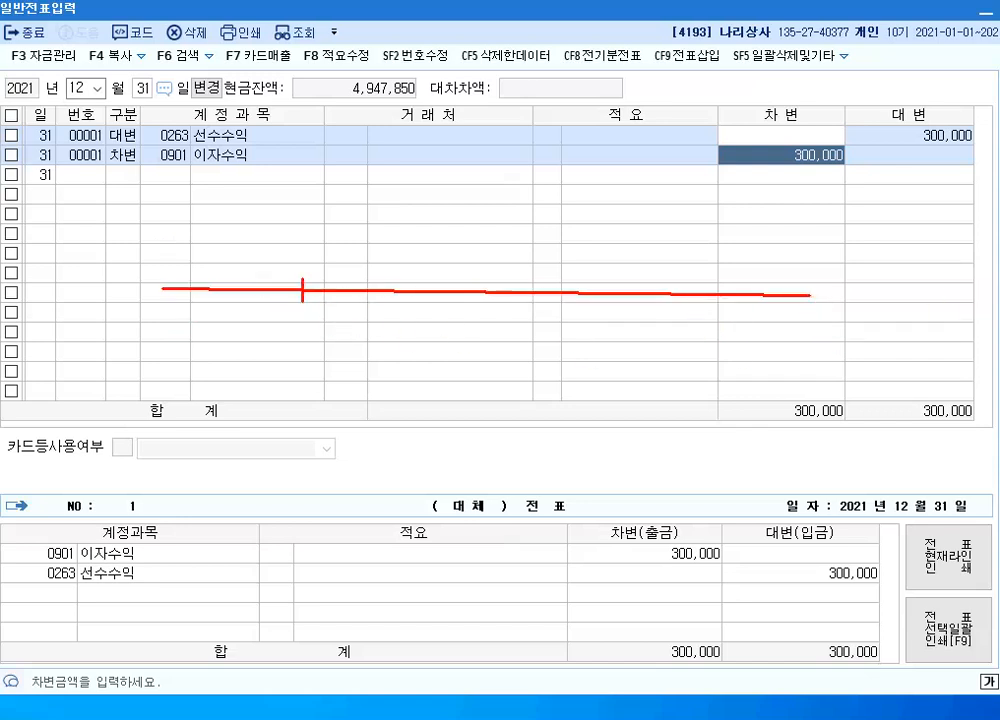
{"action": "left_click_drag", "start_coordinate": [274, 245], "coordinate": [274, 268]}
{"action": "type", "text": "04."}
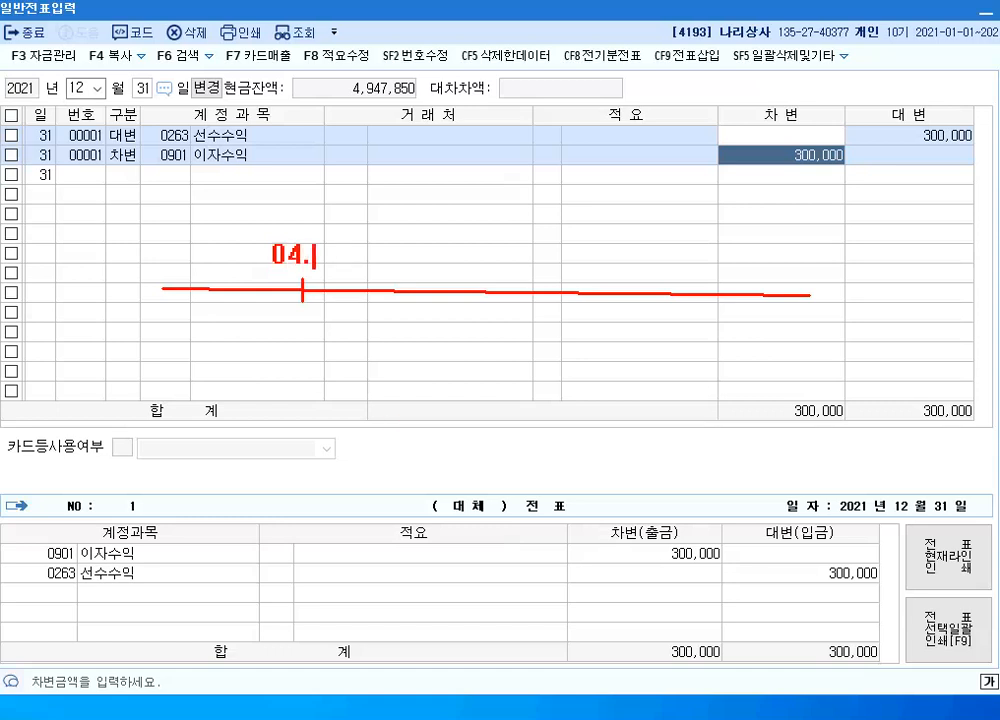
{"action": "type", "text": "01"}
{"action": "type", "text": "단"}
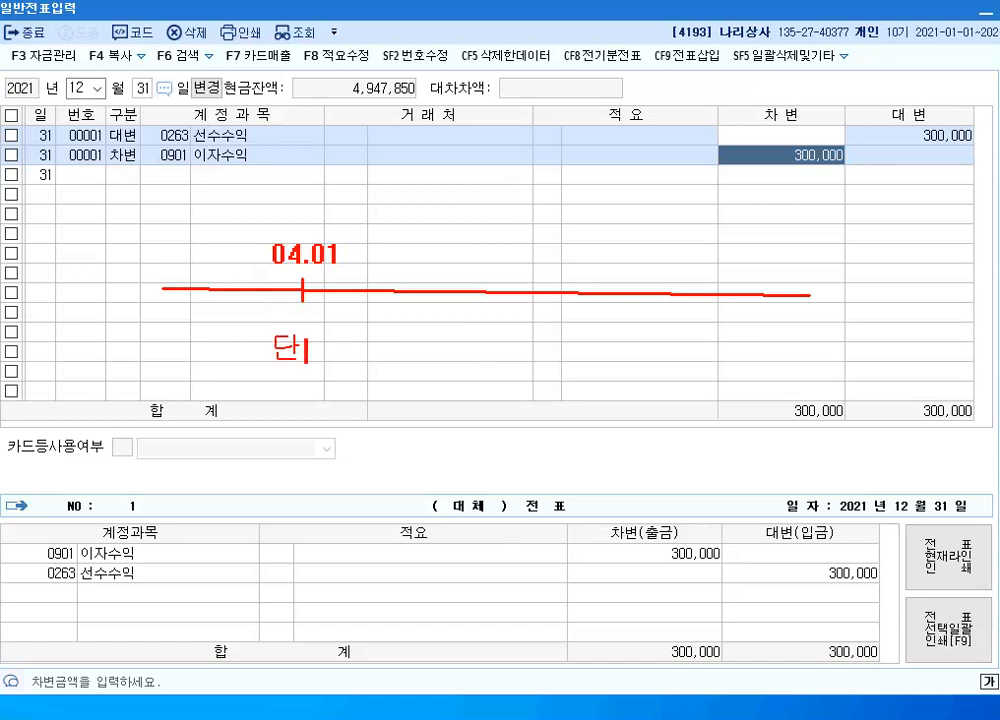
{"action": "type", "text": "기대여금"}
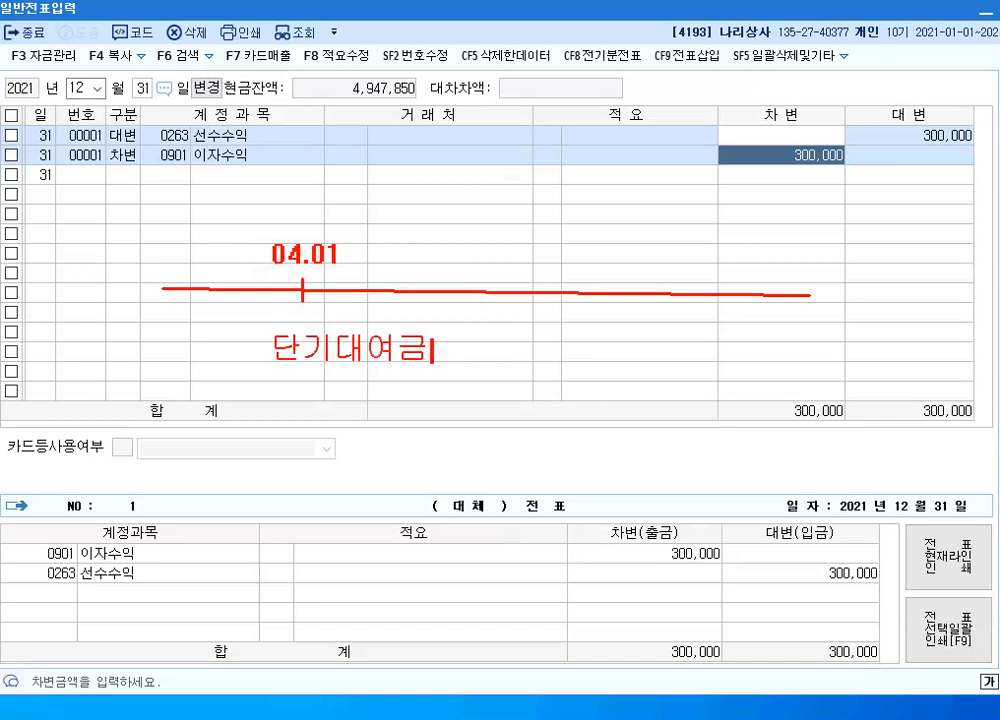
Write 120,000 beneath 단기대여금 and draw a second red tick on the timeline, labelled 12.31 above
{"action": "key", "text": "Return"}
{"action": "type", "text": "120"}
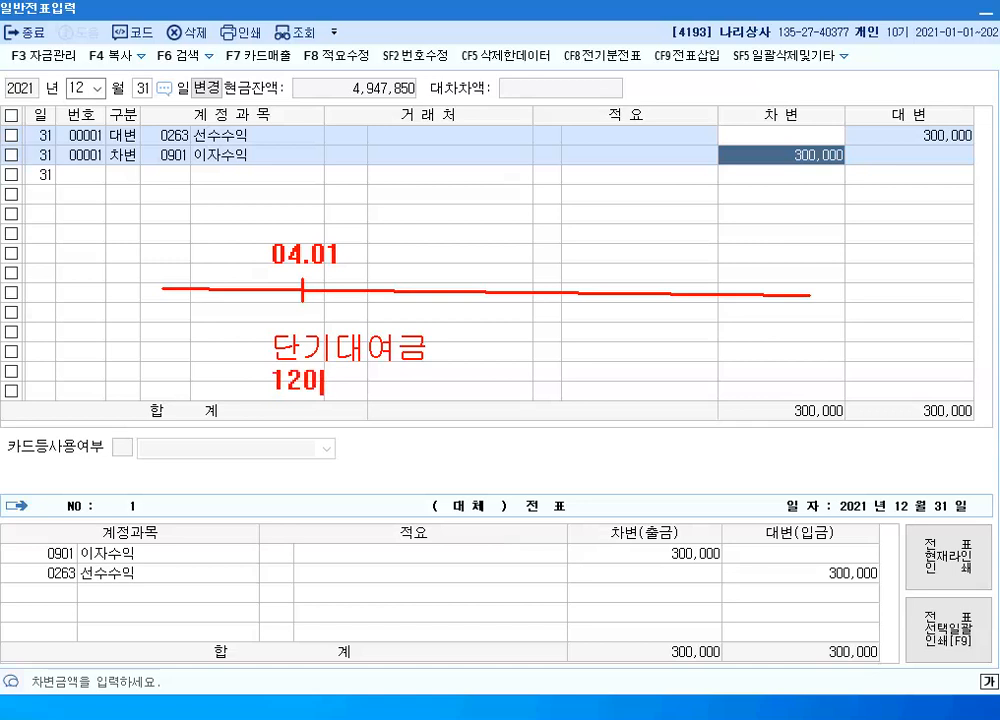
{"action": "type", "text": ",000"}
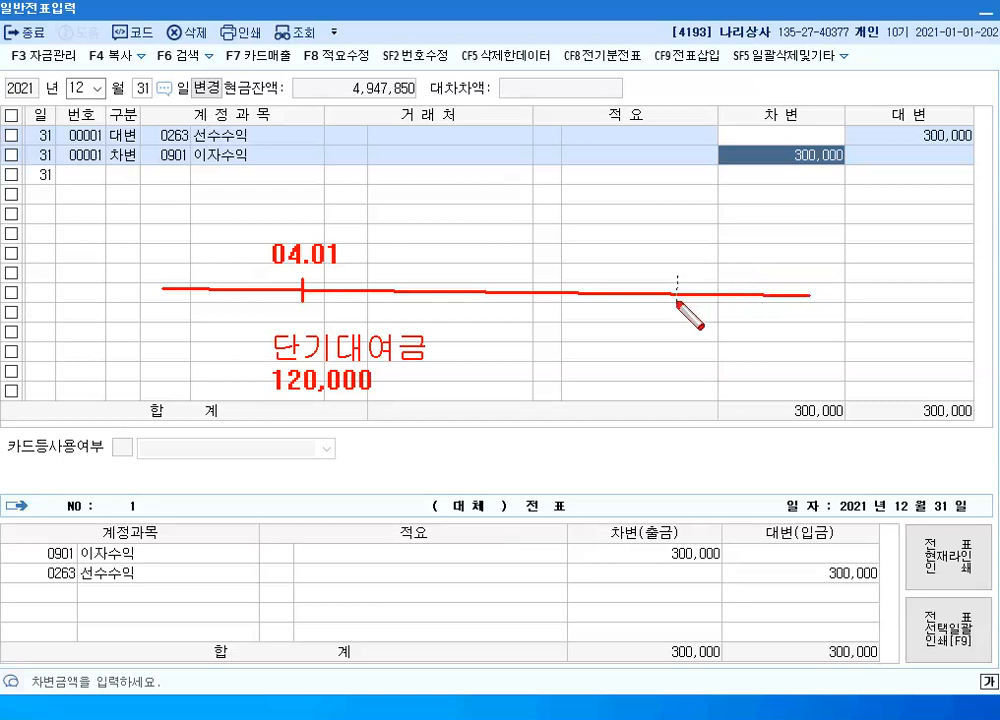
{"action": "left_click_drag", "start_coordinate": [677, 277], "coordinate": [677, 305]}
{"action": "left_click_drag", "start_coordinate": [648, 237], "coordinate": [648, 263]}
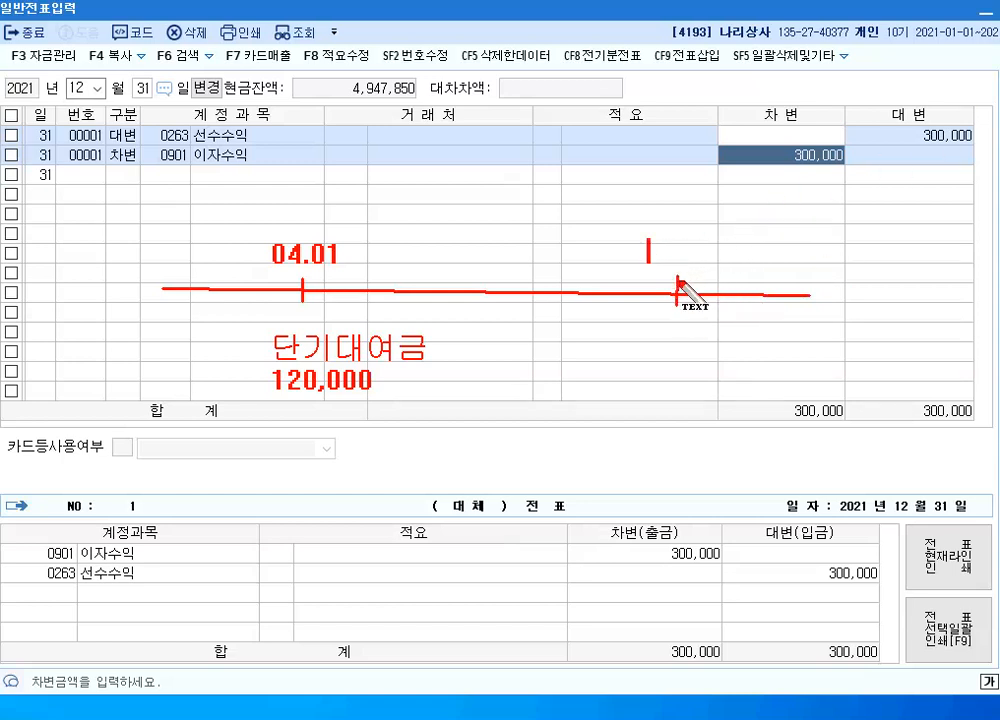
{"action": "type", "text": "12"}
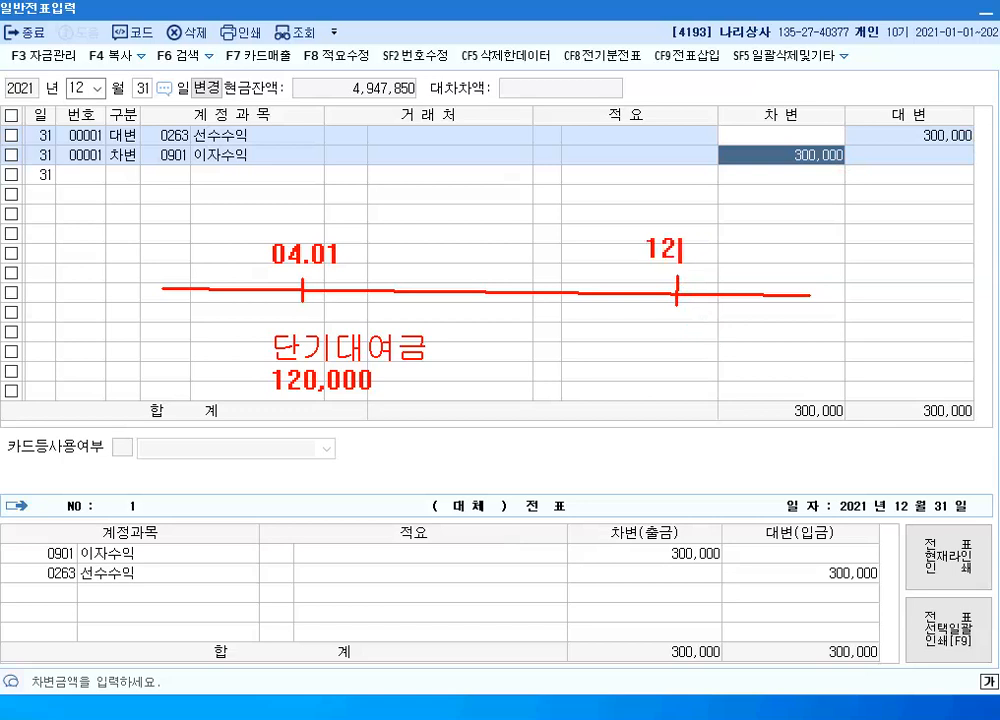
{"action": "type", "text": ".31"}
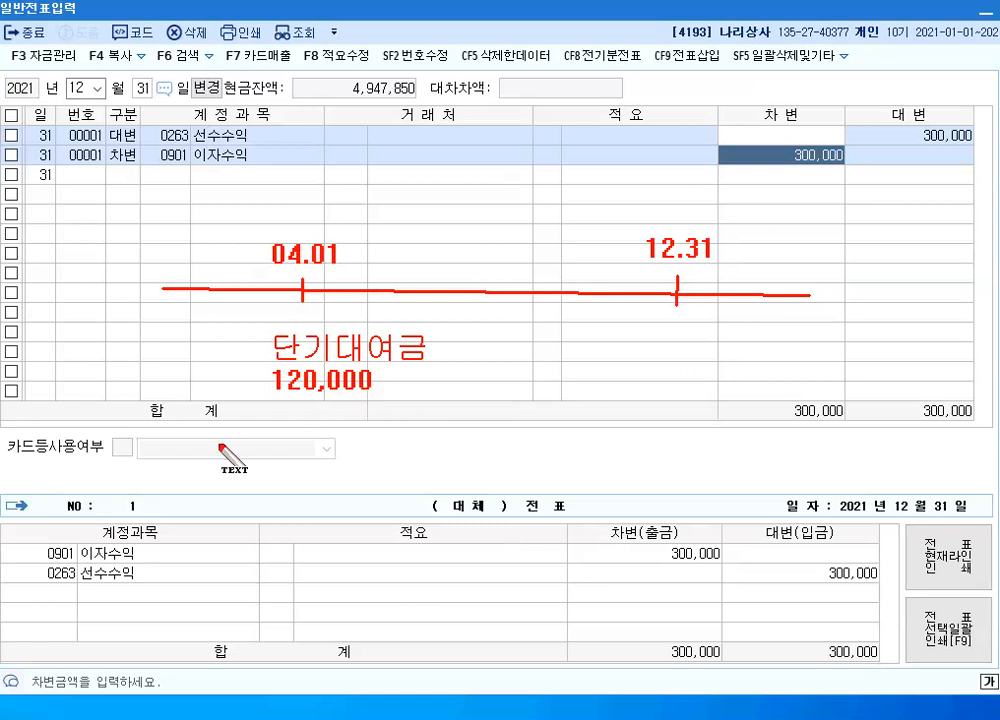
Write the sample entry "04.01 (차) 현금 120,000 (대) 이자수익 120,000" in red below the timeline
{"action": "left_click", "coordinate": [167, 442]}
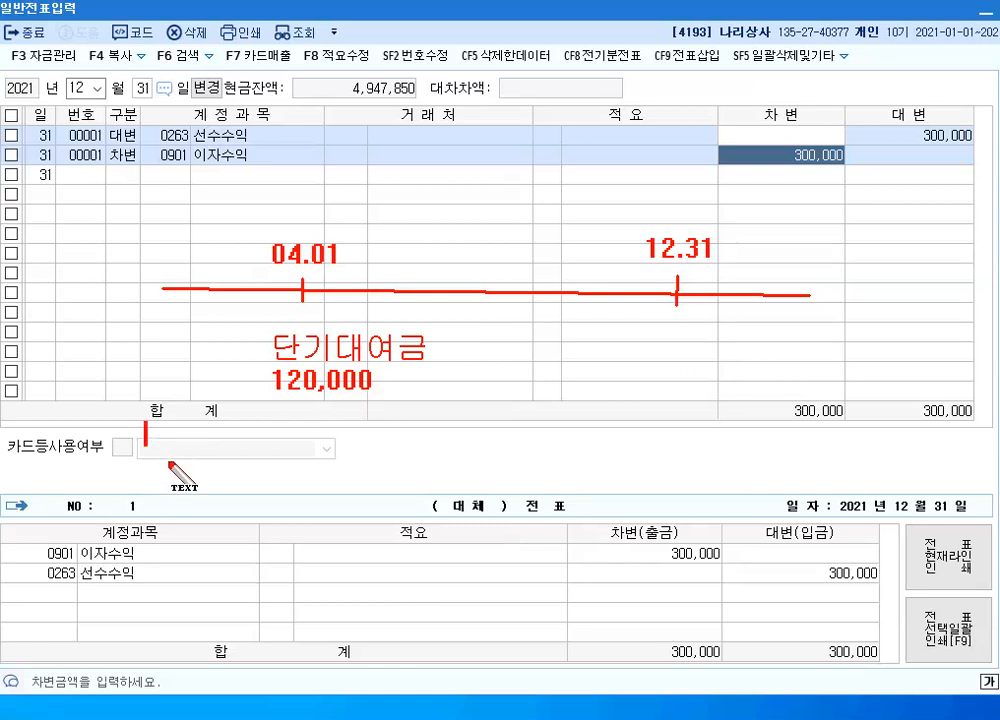
{"action": "type", "text": "04.0"}
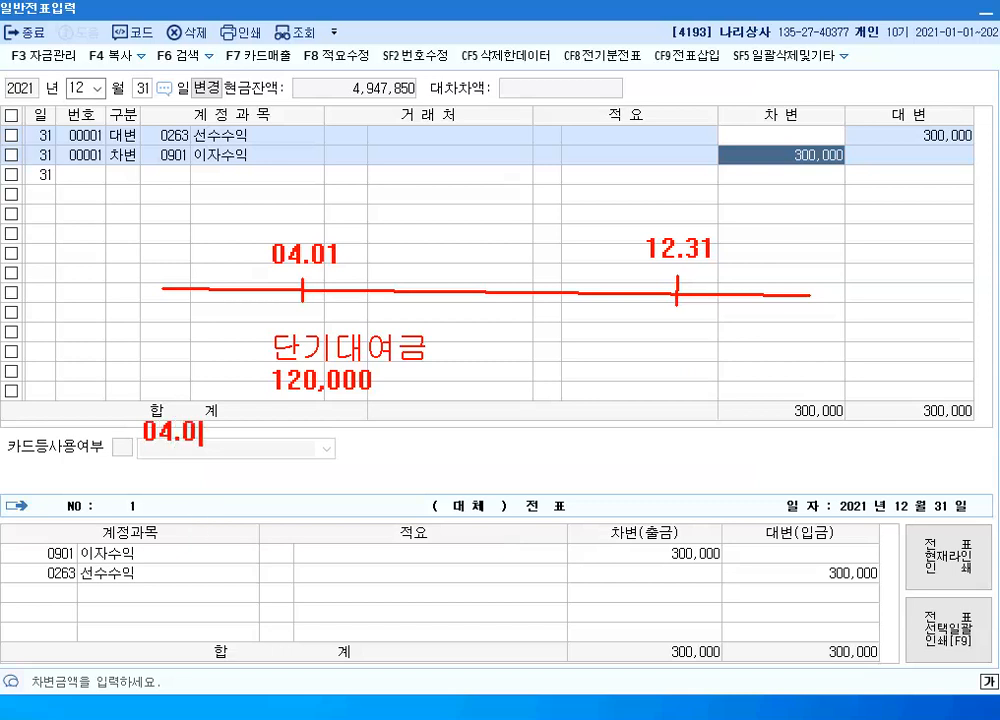
{"action": "type", "text": "1 (차"}
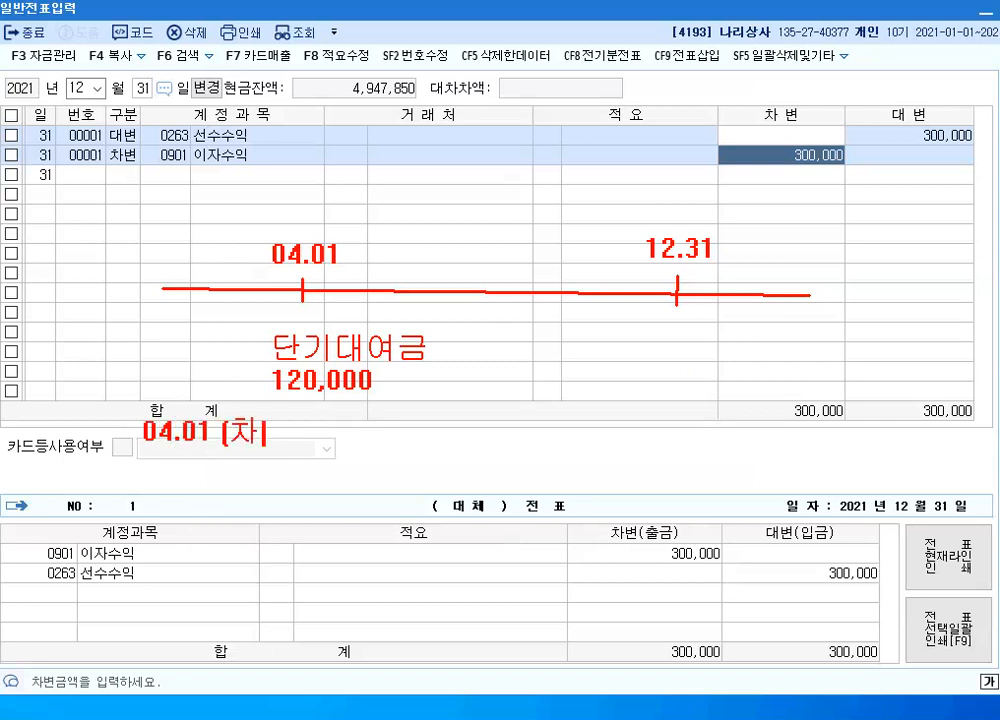
{"action": "type", "text": ") 현금"}
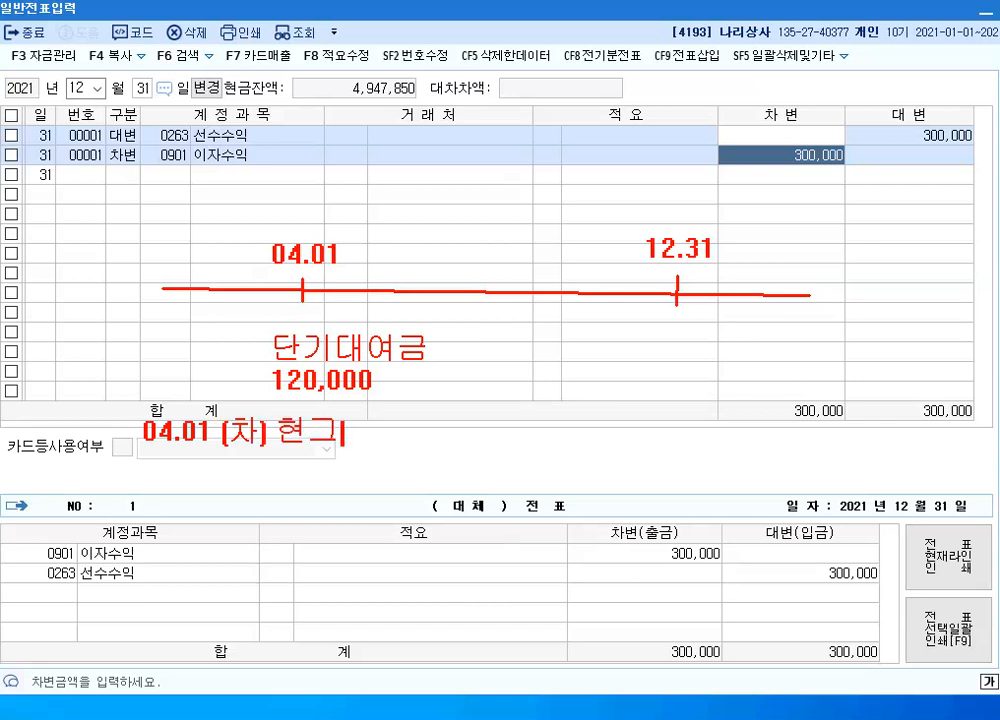
{"action": "type", "text": " 120,0"}
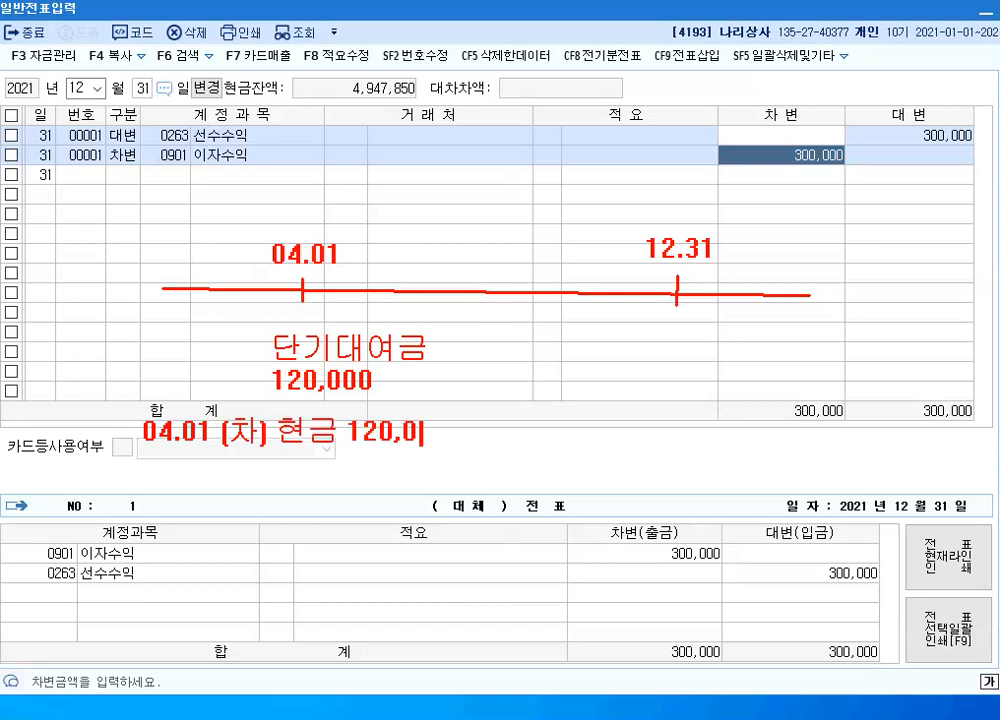
{"action": "type", "text": "00           (대)"}
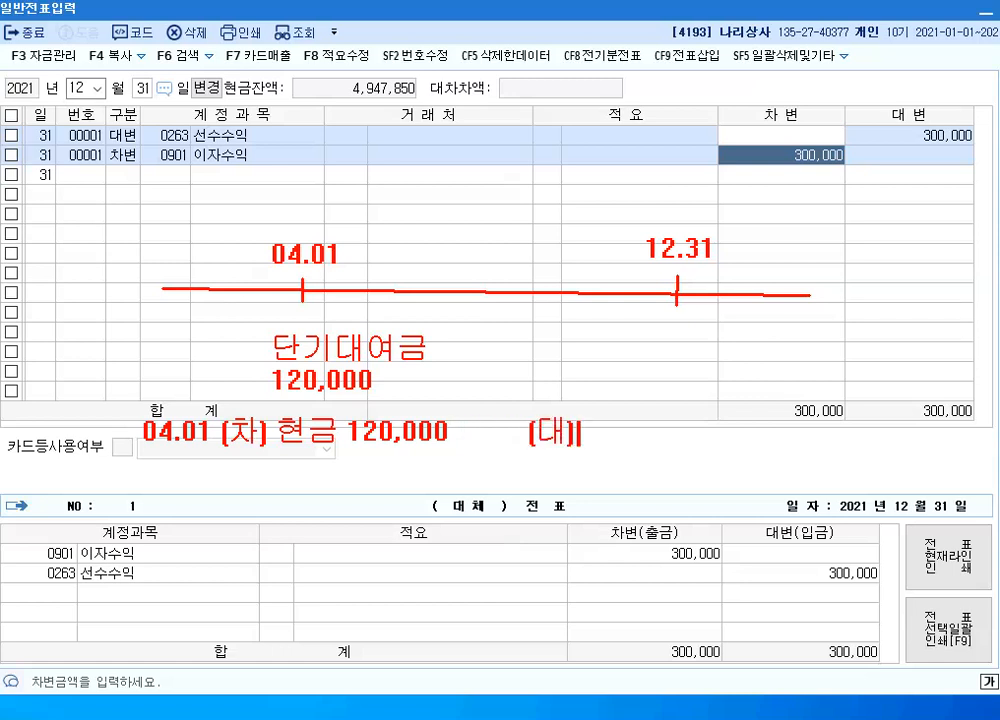
{"action": "type", "text": " 이자수익"}
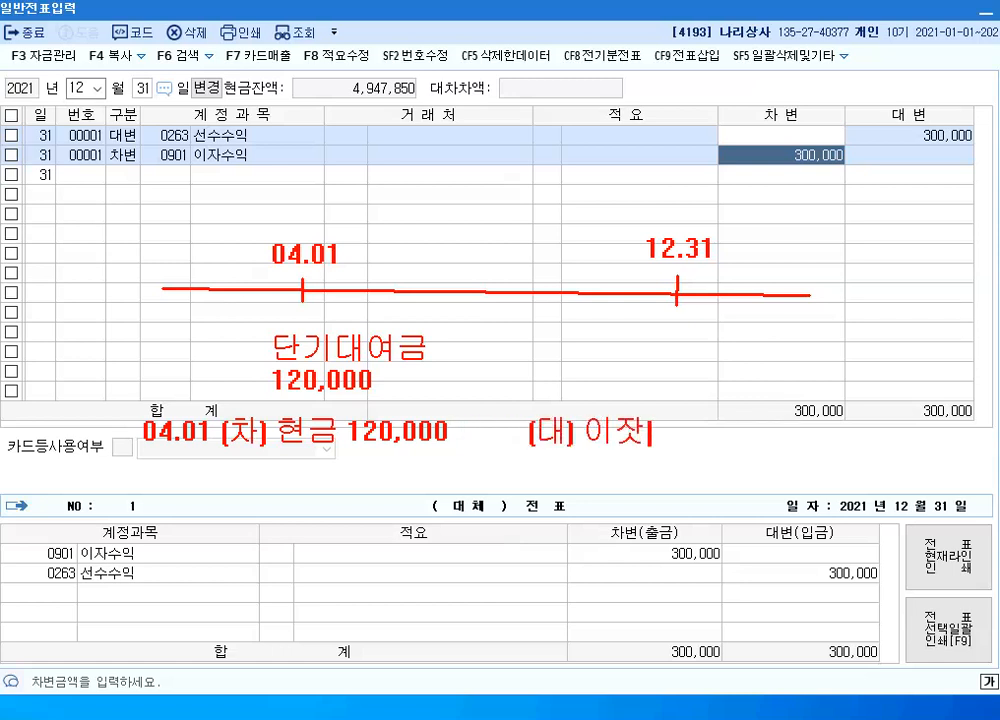
{"action": "type", "text": " 120,"}
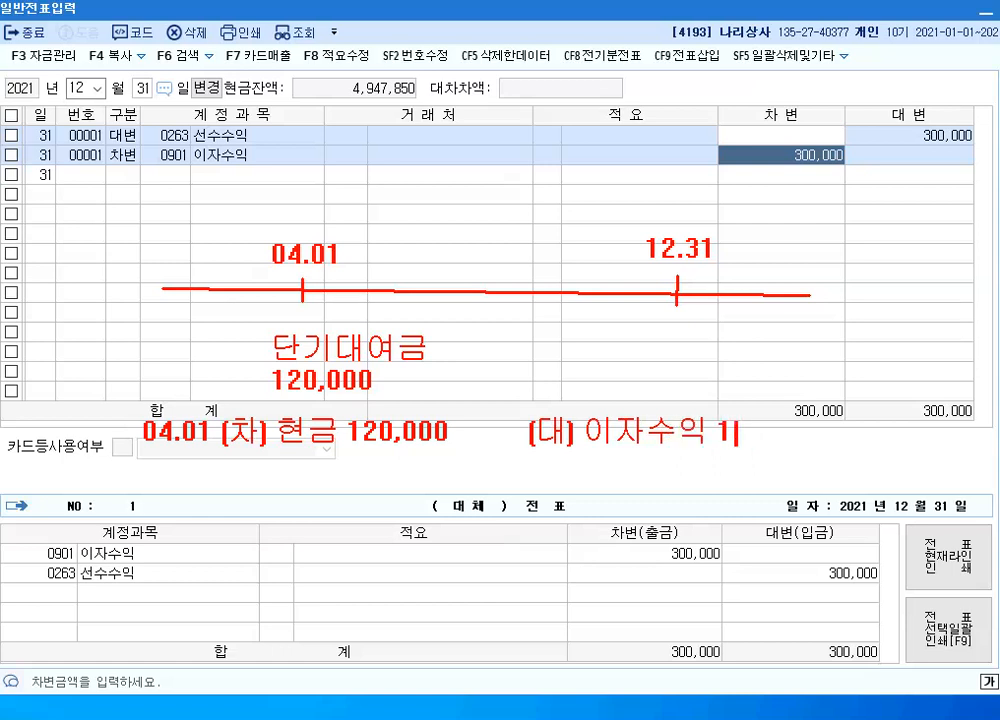
{"action": "type", "text": "000"}
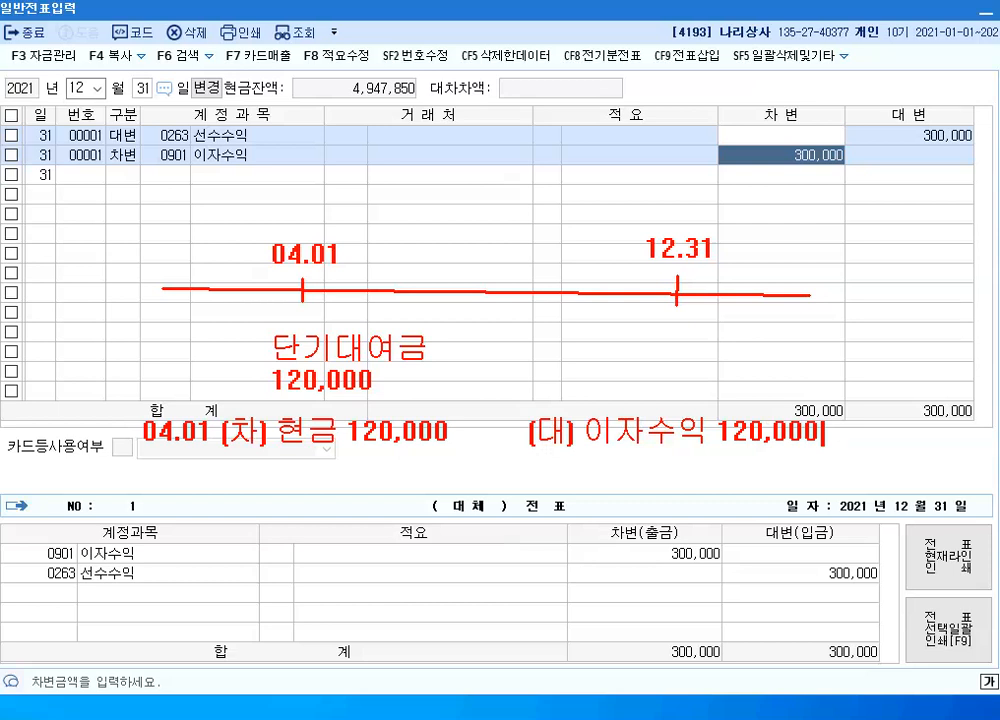
Begin a second red entry line, one blank line below the 04.01 entry, with "12.31 ("
{"action": "key", "text": "Return"}
{"action": "key", "text": "Return"}
{"action": "type", "text": "12.31"}
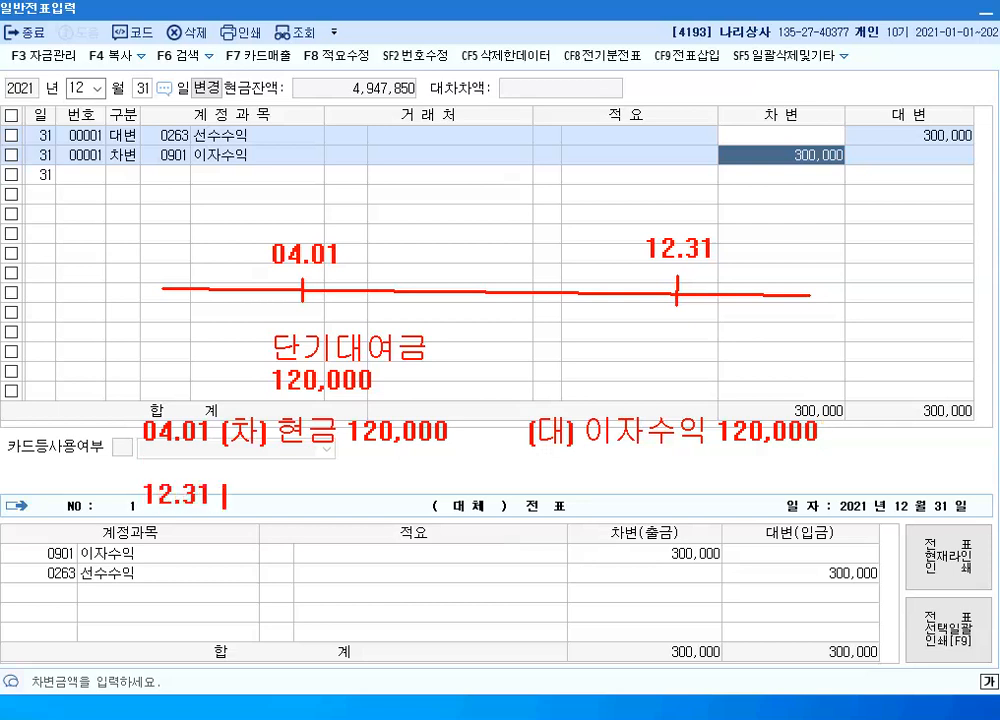
{"action": "type", "text": " ("}
Circle the timeline span from 04.01 to 12.31, label it 9개월 and 90,000, and write 30,000 beside 12.31
{"action": "left_click_drag", "start_coordinate": [295, 262], "coordinate": [699, 290]}
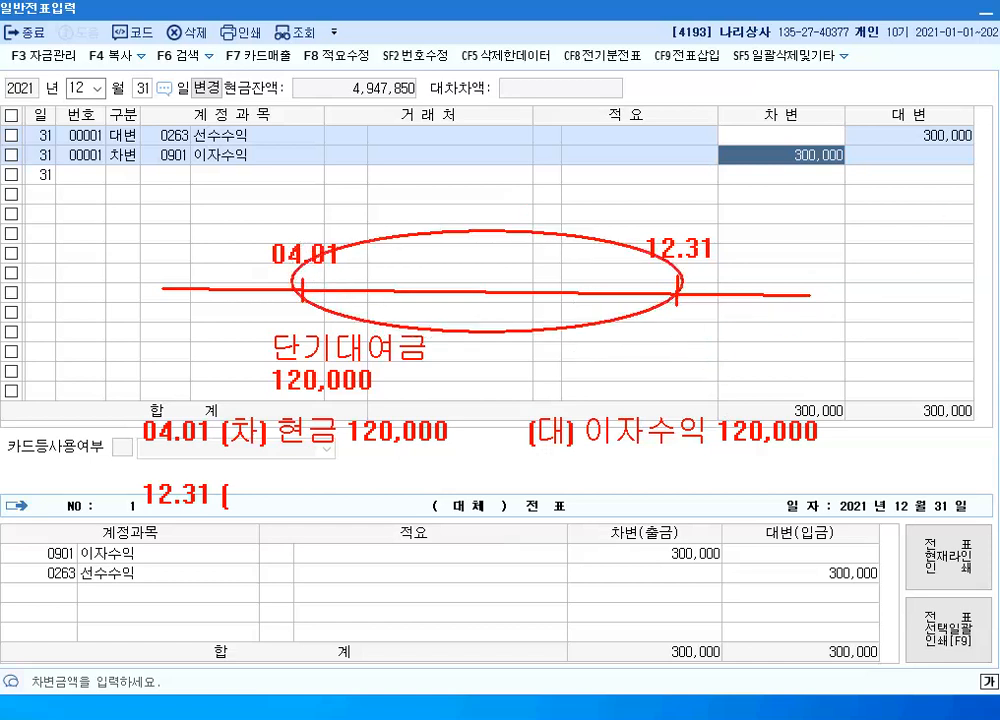
{"action": "left_click", "coordinate": [452, 212]}
{"action": "type", "text": "9개월"}
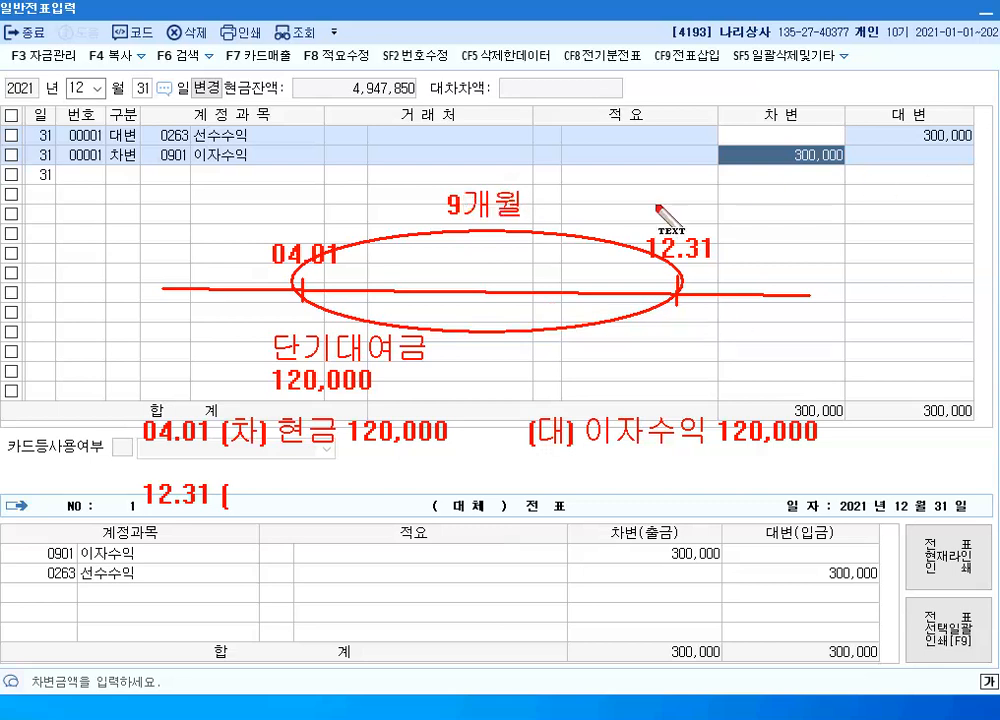
{"action": "left_click", "coordinate": [439, 258]}
{"action": "type", "text": "90,000"}
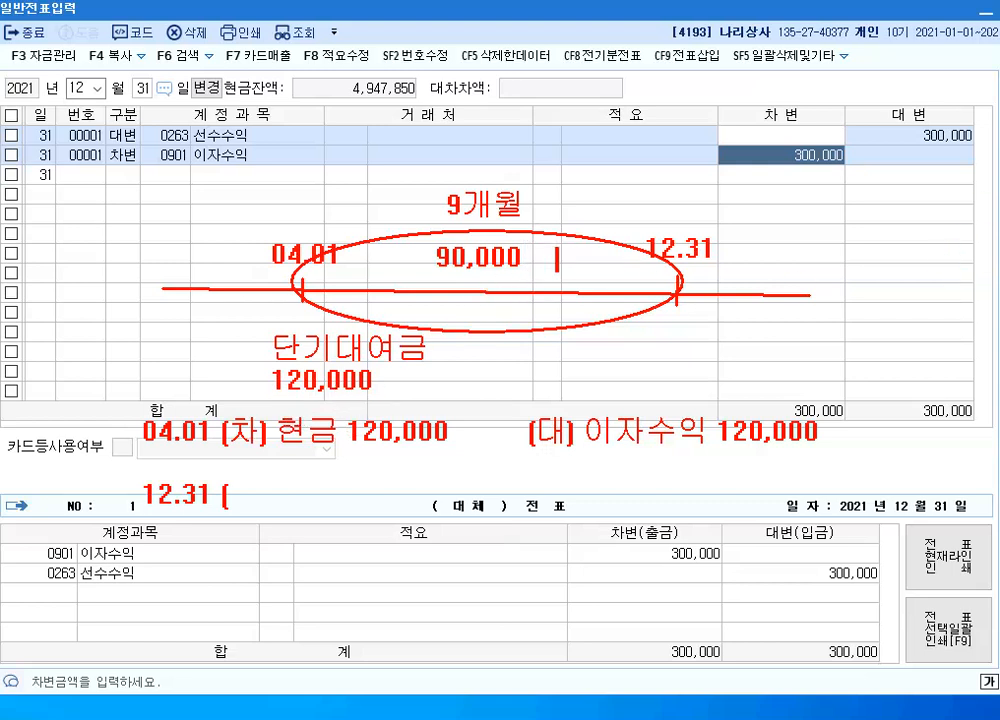
{"action": "type", "text": "30,000"}
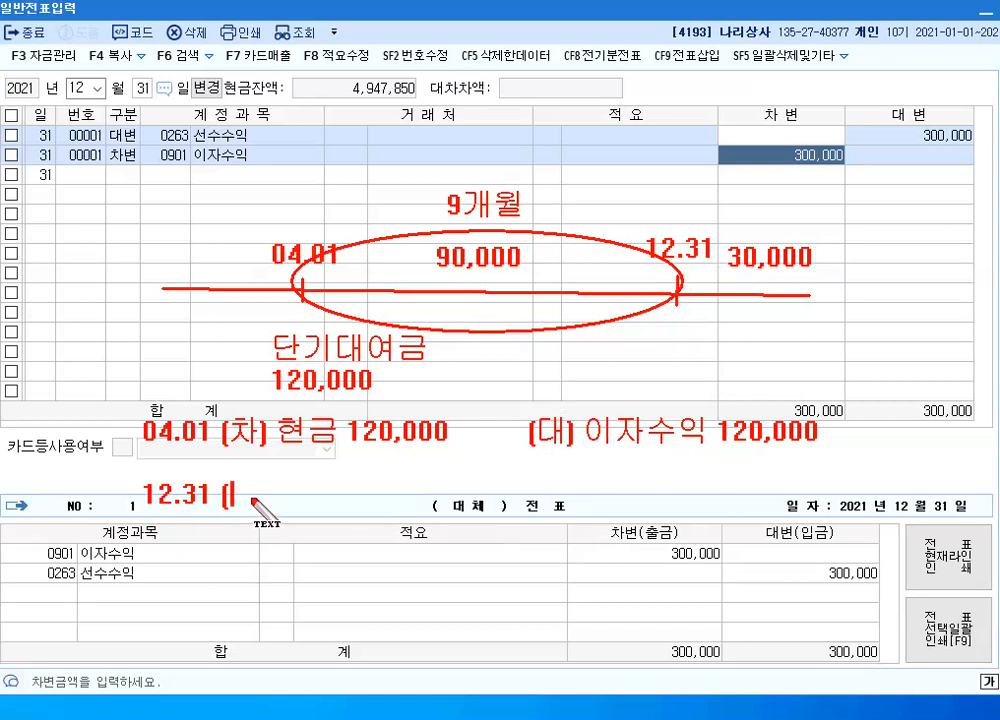
Add "차)" to the 12.31 line, and box 이자수익 120,000 with an arrow from it to that line's debit side
{"action": "type", "text": "차"}
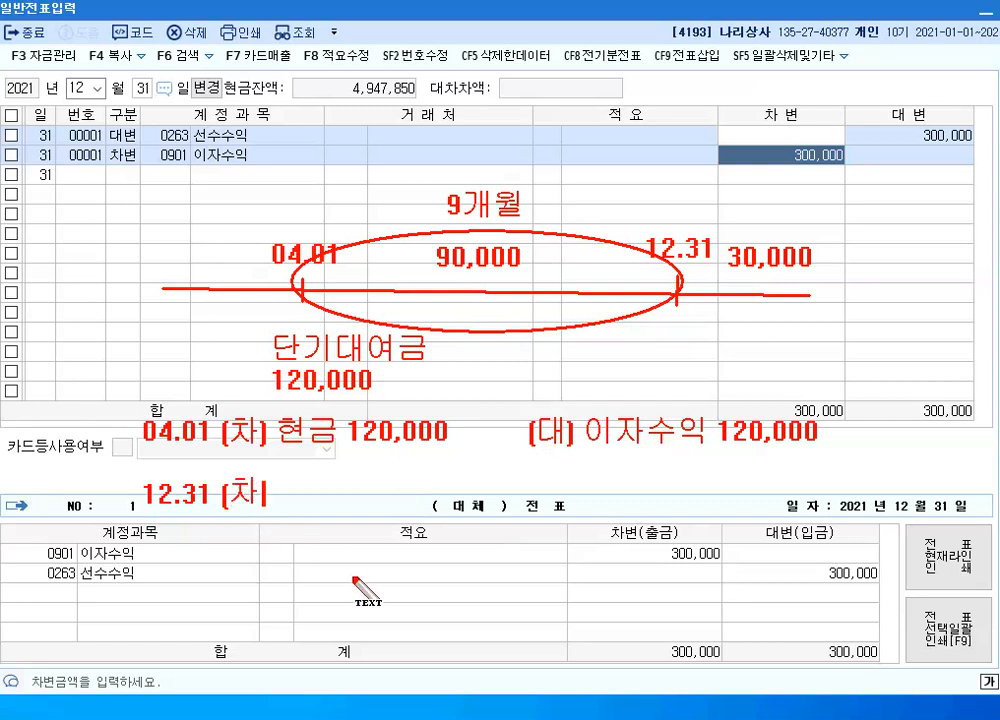
{"action": "type", "text": ")"}
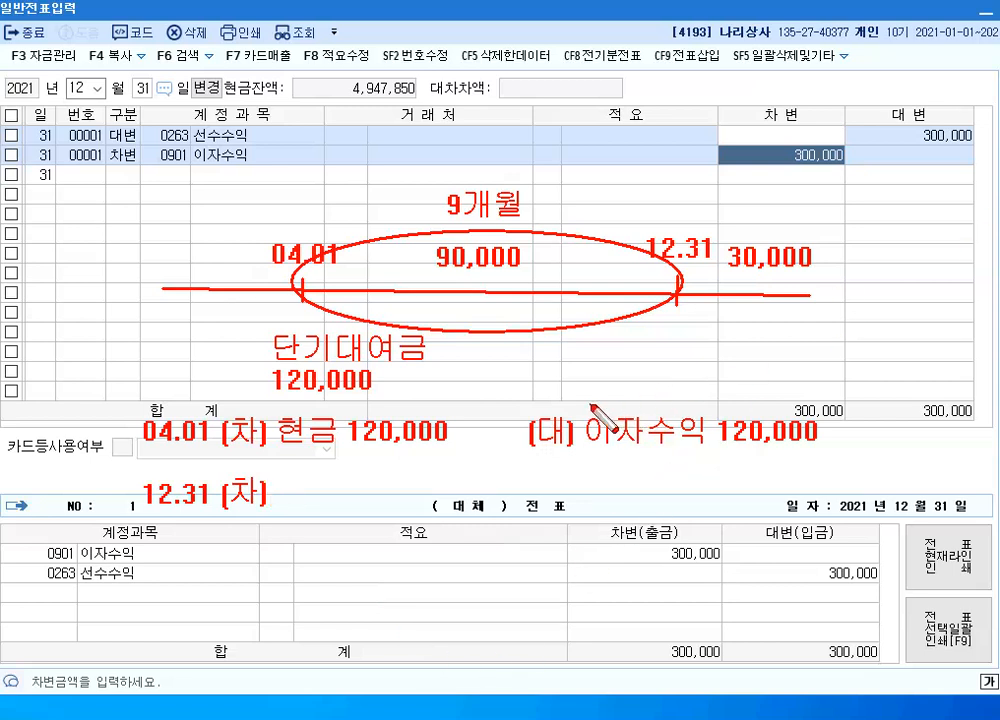
{"action": "left_click_drag", "start_coordinate": [577, 406], "coordinate": [830, 452]}
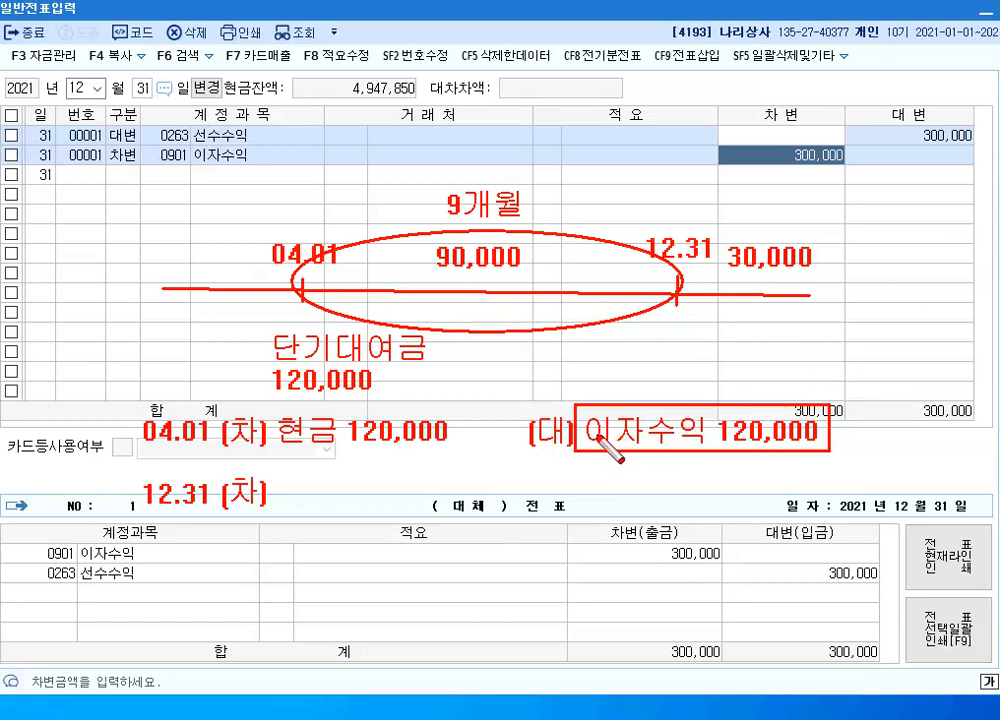
{"action": "left_click_drag", "start_coordinate": [596, 436], "coordinate": [378, 475]}
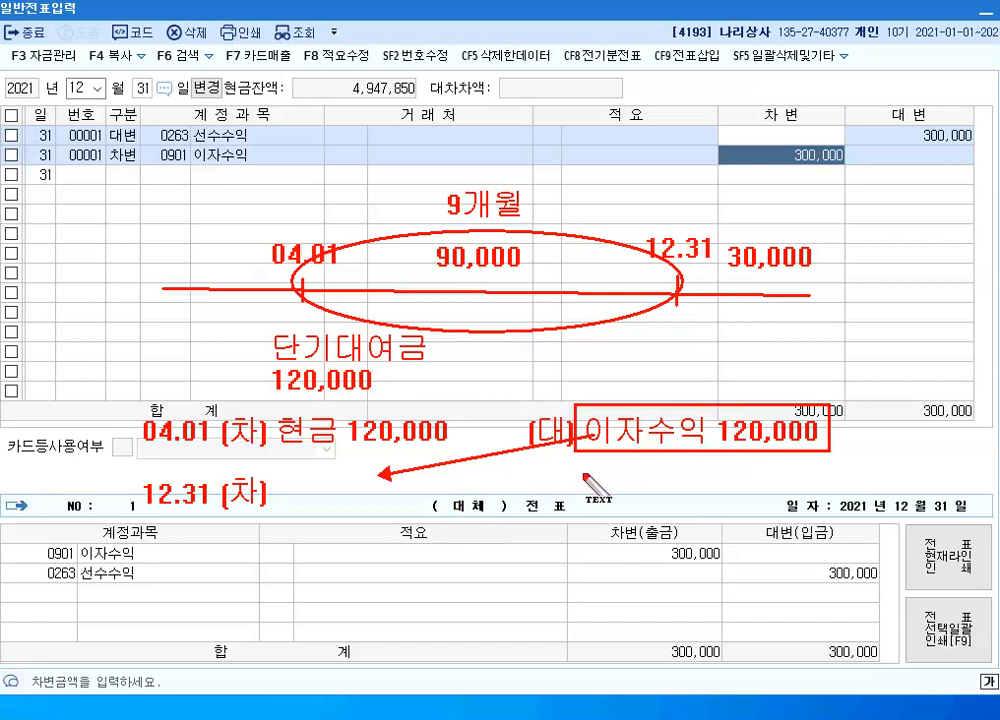
Complete the 12.31 annotation entry with debit 이자수익 30,000 and "(대) 선수수익 30,000"
{"action": "left_click", "coordinate": [283, 497]}
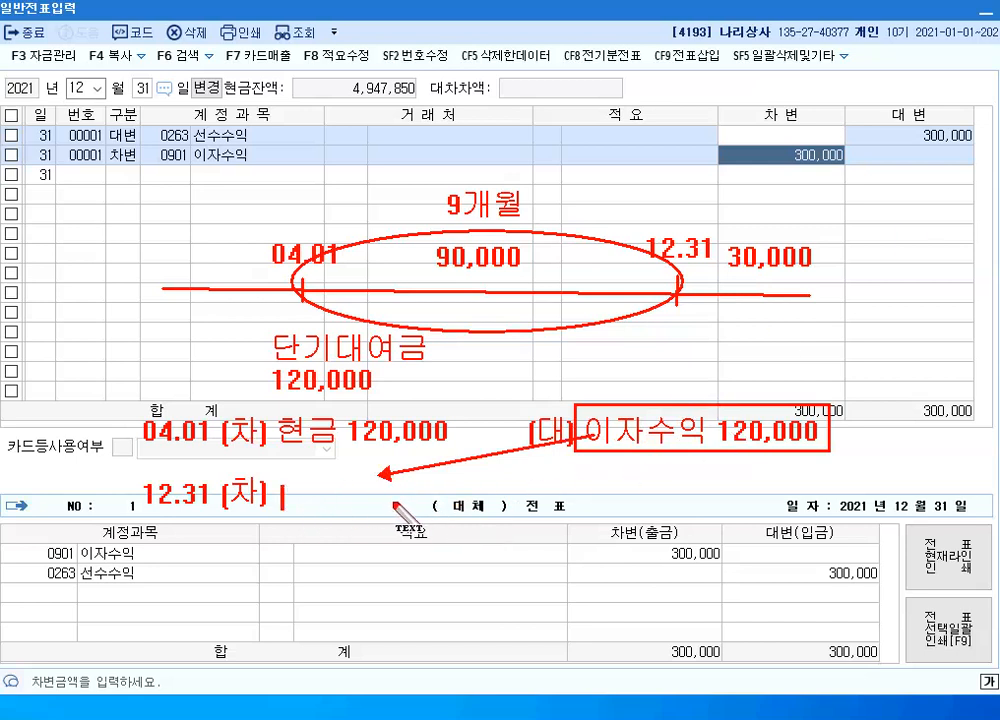
{"action": "type", "text": "이자수익"}
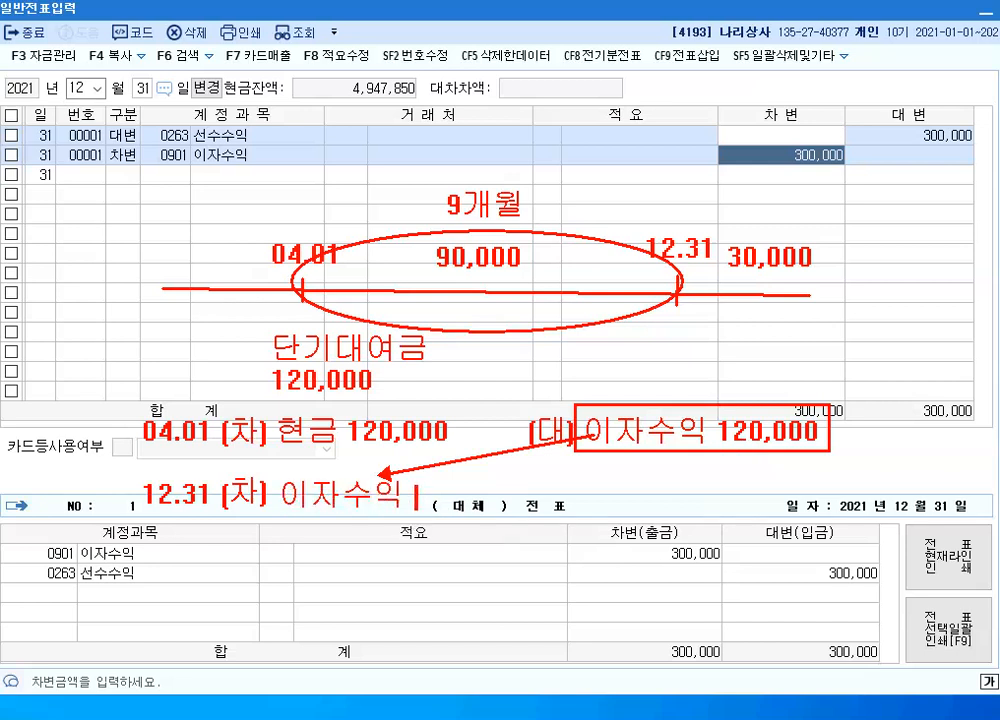
{"action": "type", "text": " 30,000,"}
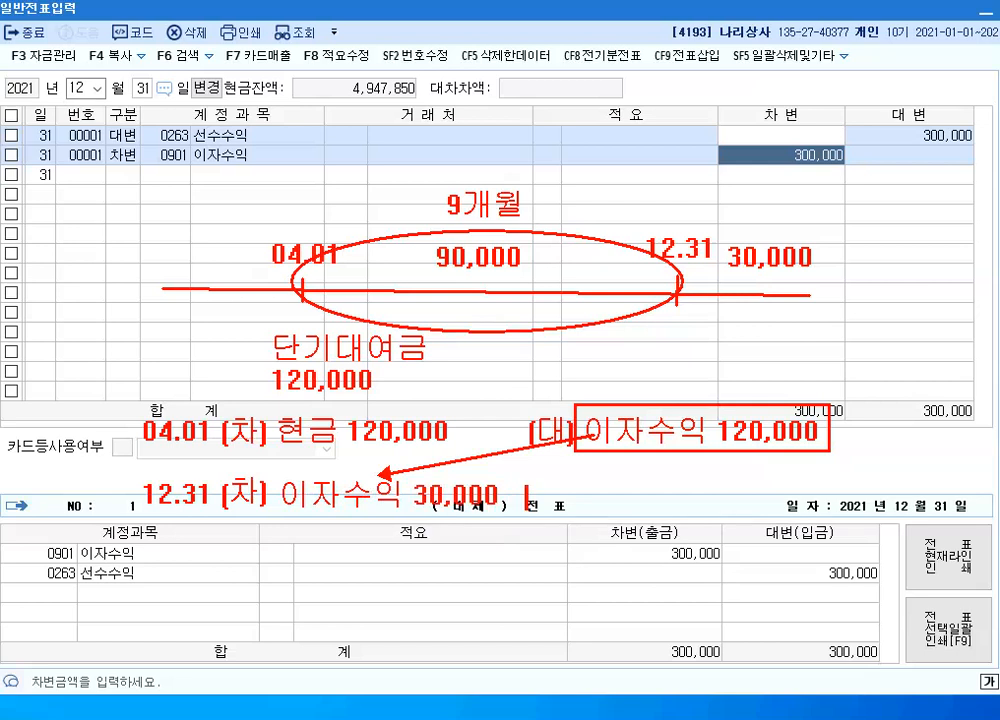
{"action": "type", "text": " (대) 선수수익 "}
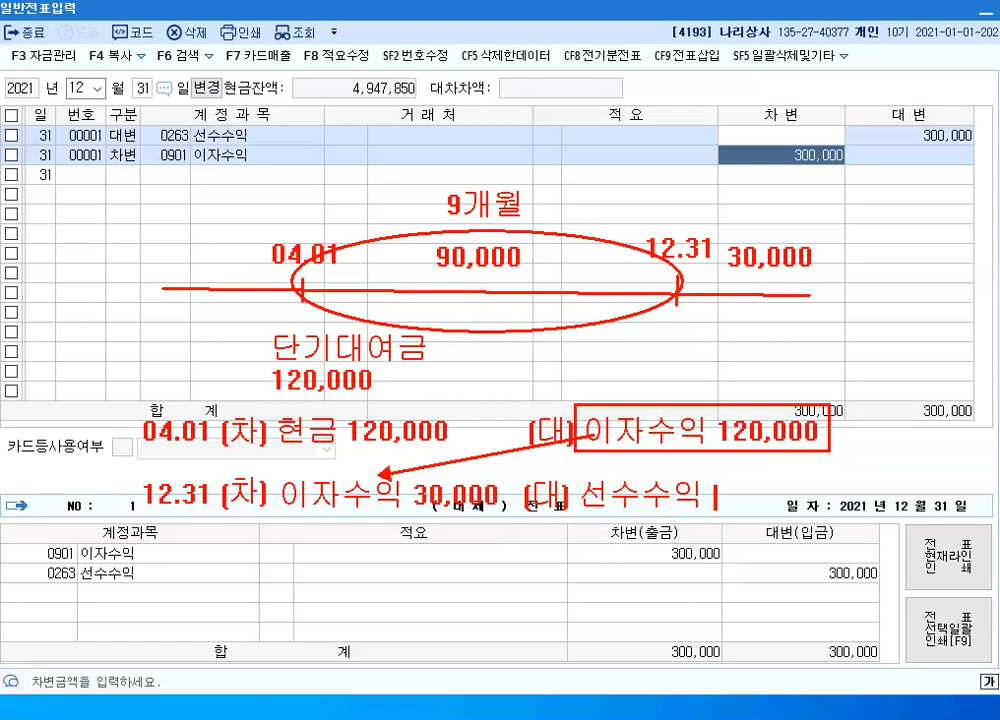
{"action": "type", "text": "30,000"}
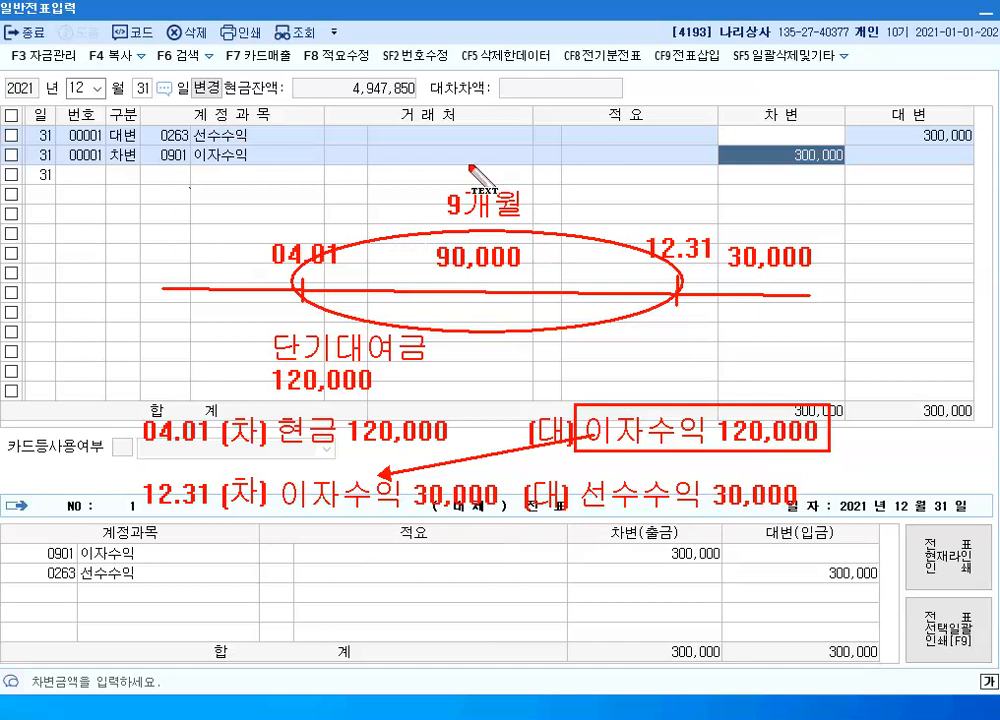
Write the notes "손익의 이연" and "손익의 예상 -> 발생" on two lines above the 9개월 label
{"action": "left_click", "coordinate": [421, 143]}
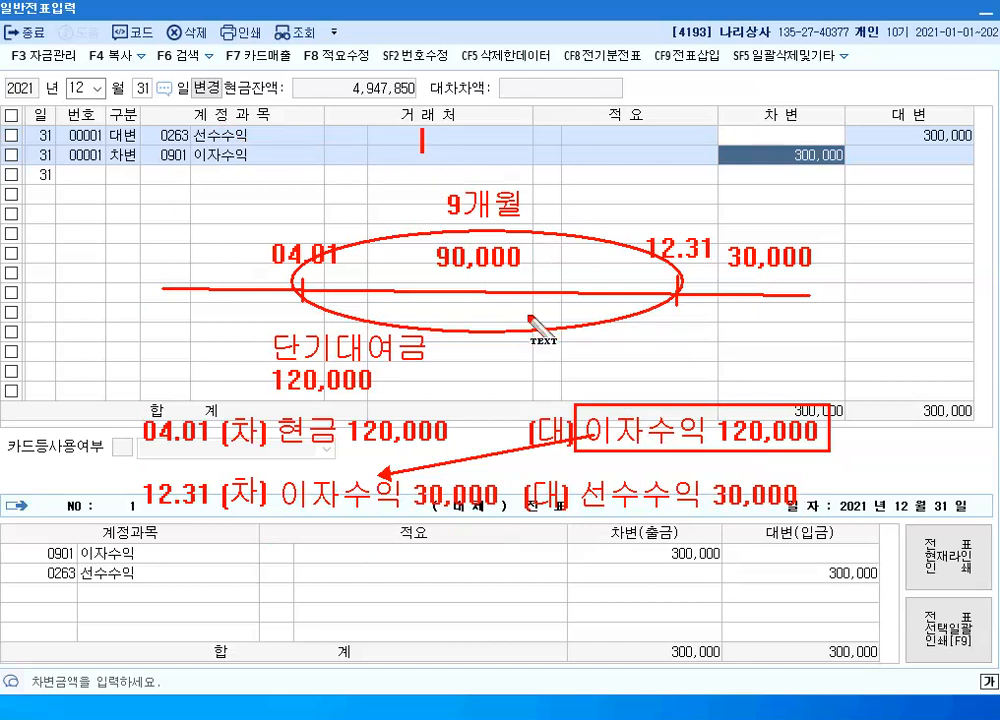
{"action": "type", "text": "손익의"}
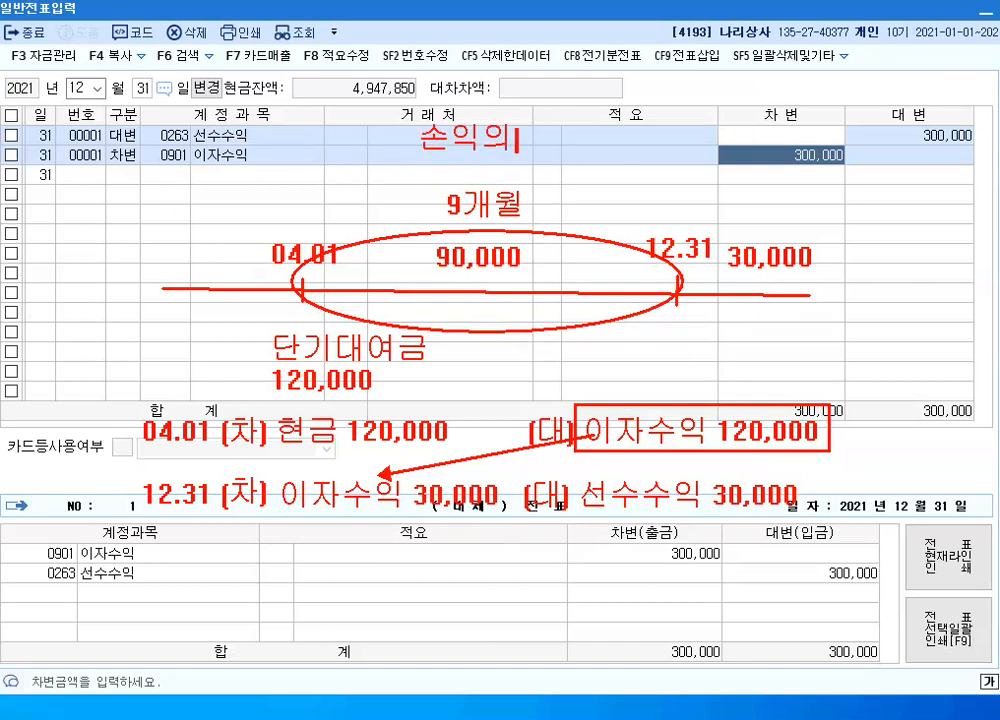
{"action": "type", "text": " 이연"}
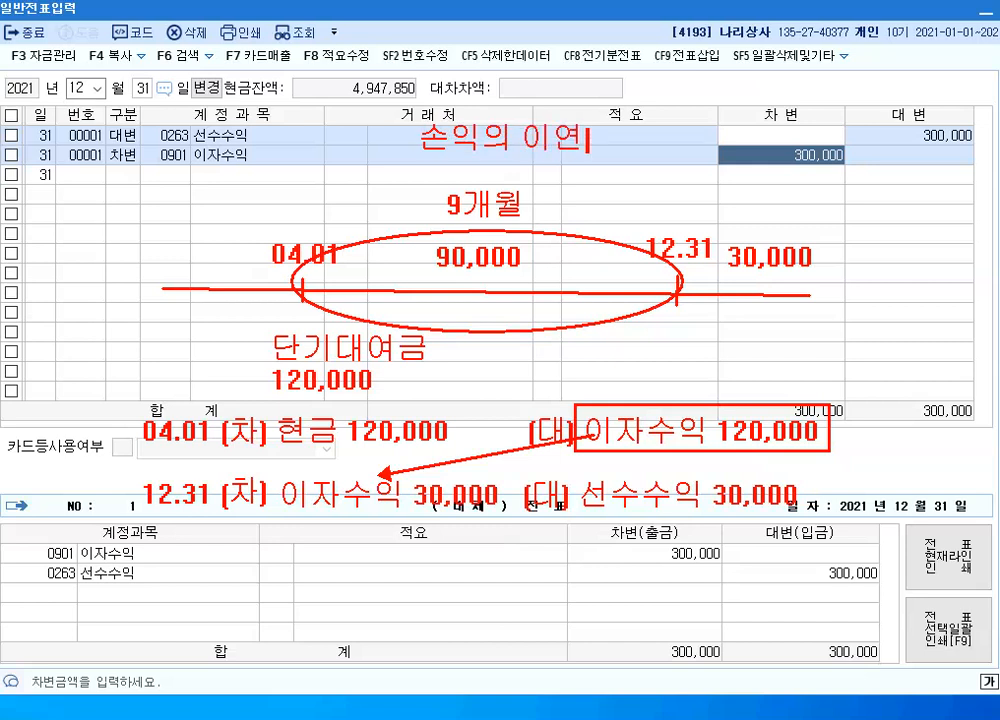
{"action": "key", "text": "Return"}
{"action": "type", "text": "손익의"}
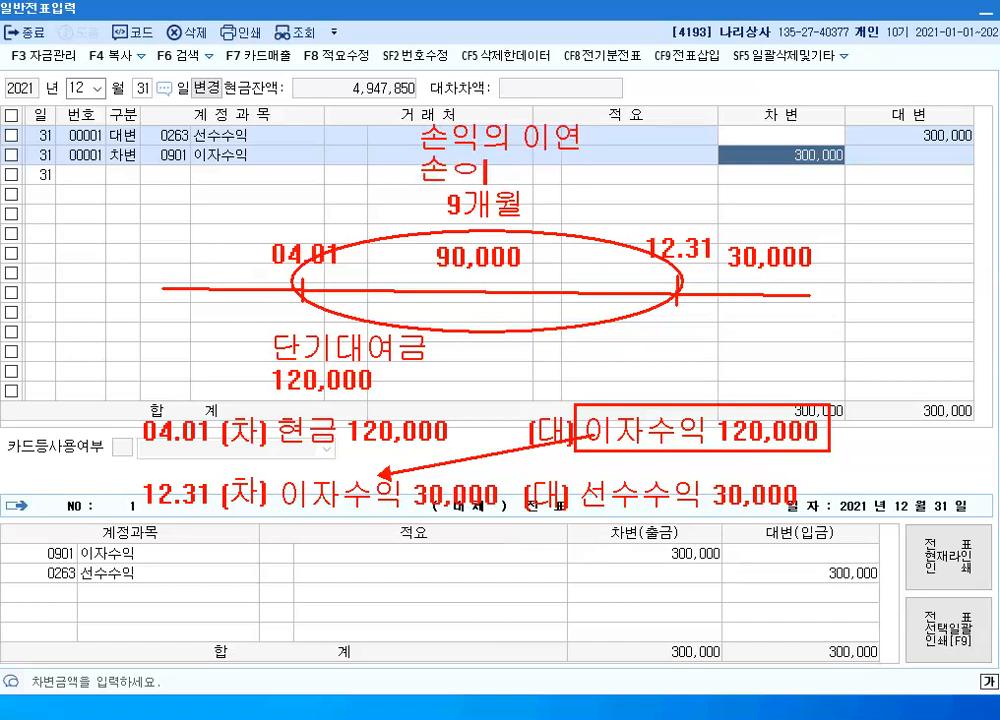
{"action": "type", "text": " 옝"}
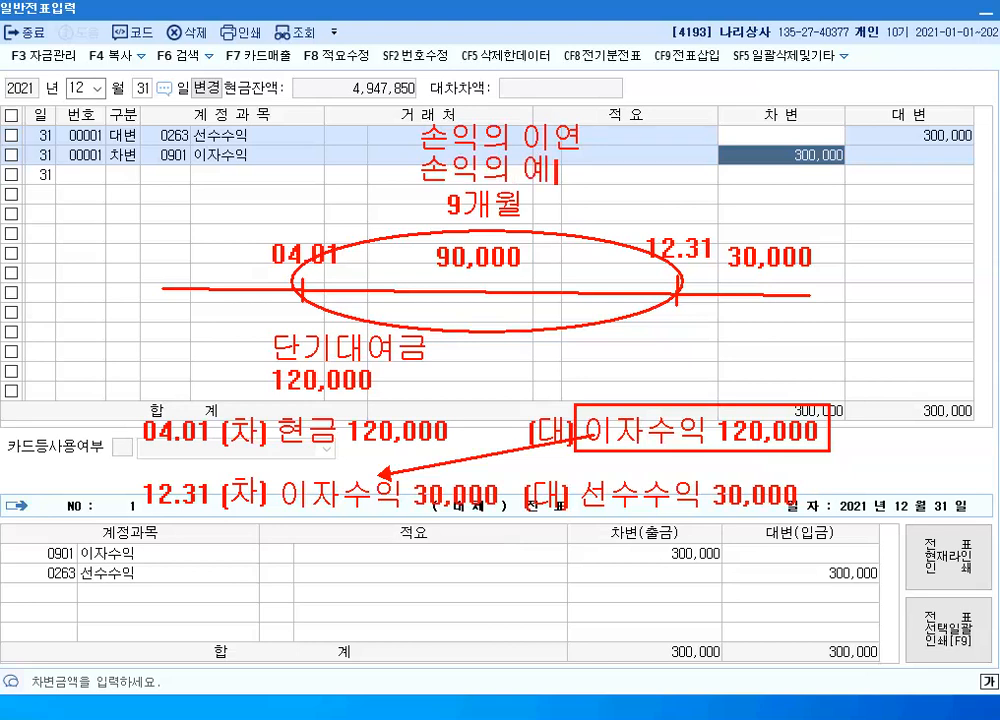
{"action": "type", "text": "상 ->"}
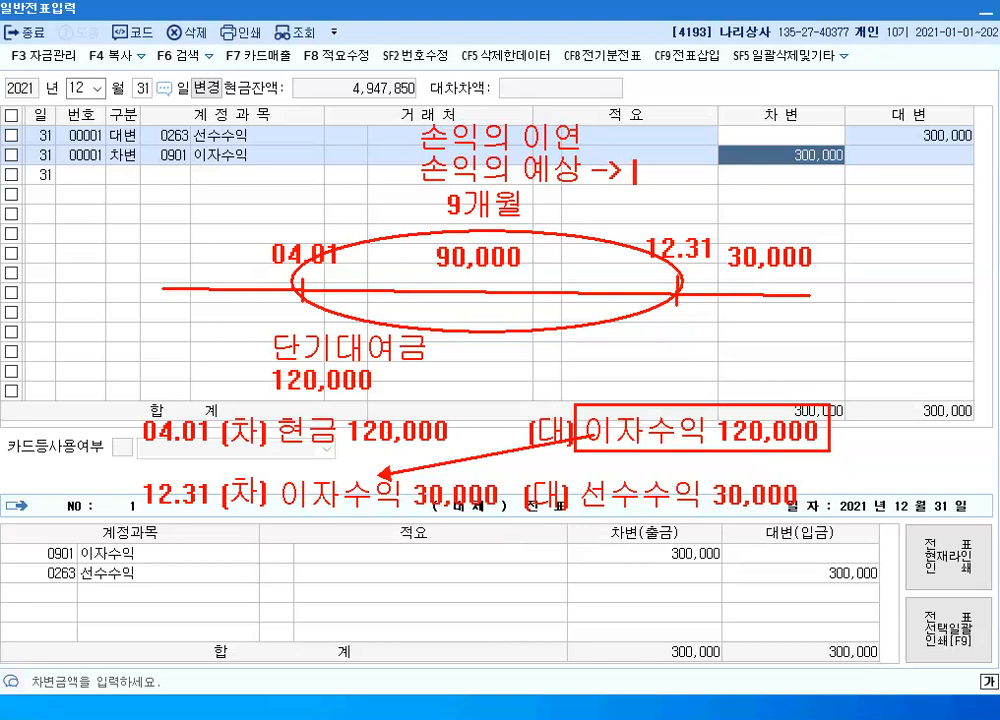
{"action": "type", "text": " 발생"}
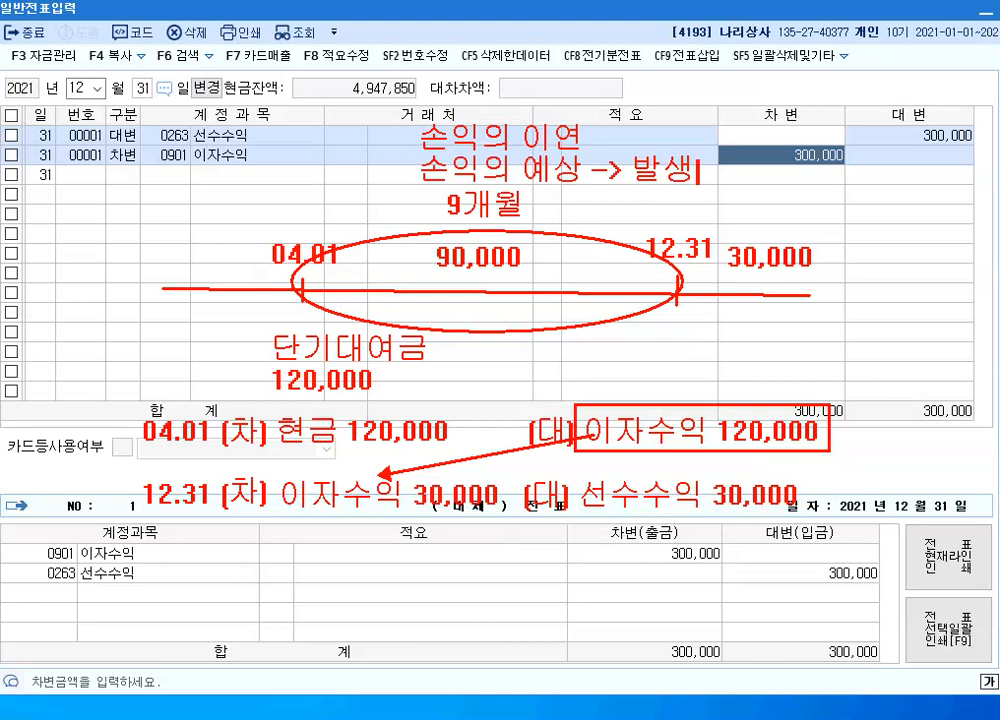
Add the text "수익.비용의 발생" after "손익의 예상 -> 발생" on the second note line
{"action": "type", "text": "숭"}
{"action": "type", "text": "익"}
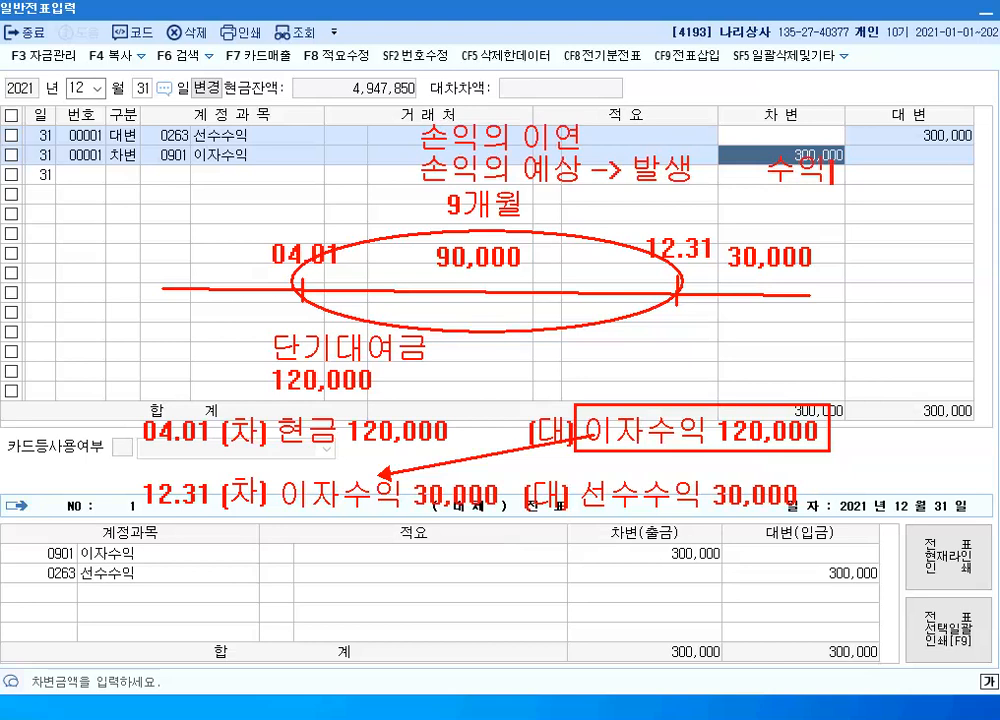
{"action": "type", "text": ".비용의 발생"}
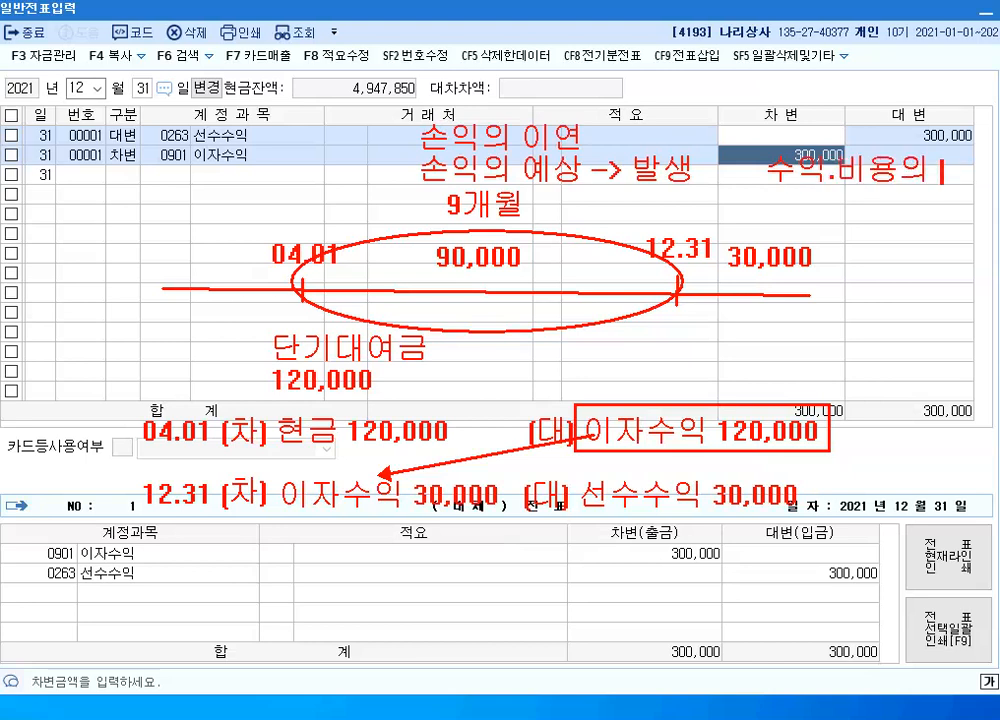
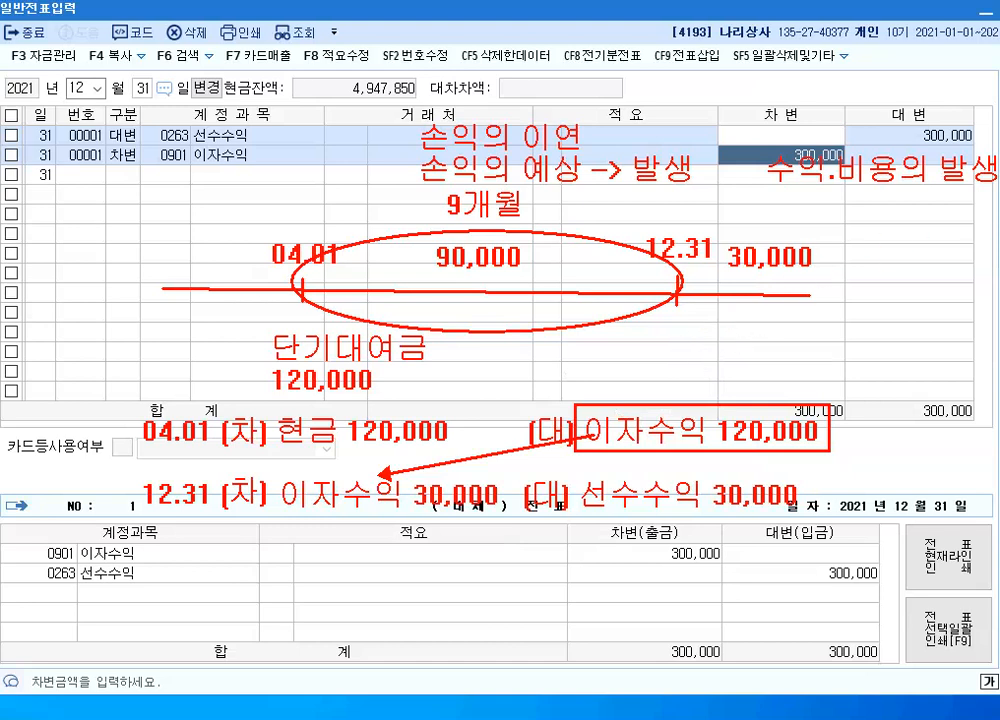
Clear the old annotations and write the heading "소모품비 -> 비용처리법" over the upper part of the voucher grid
{"action": "key", "text": "Escape"}
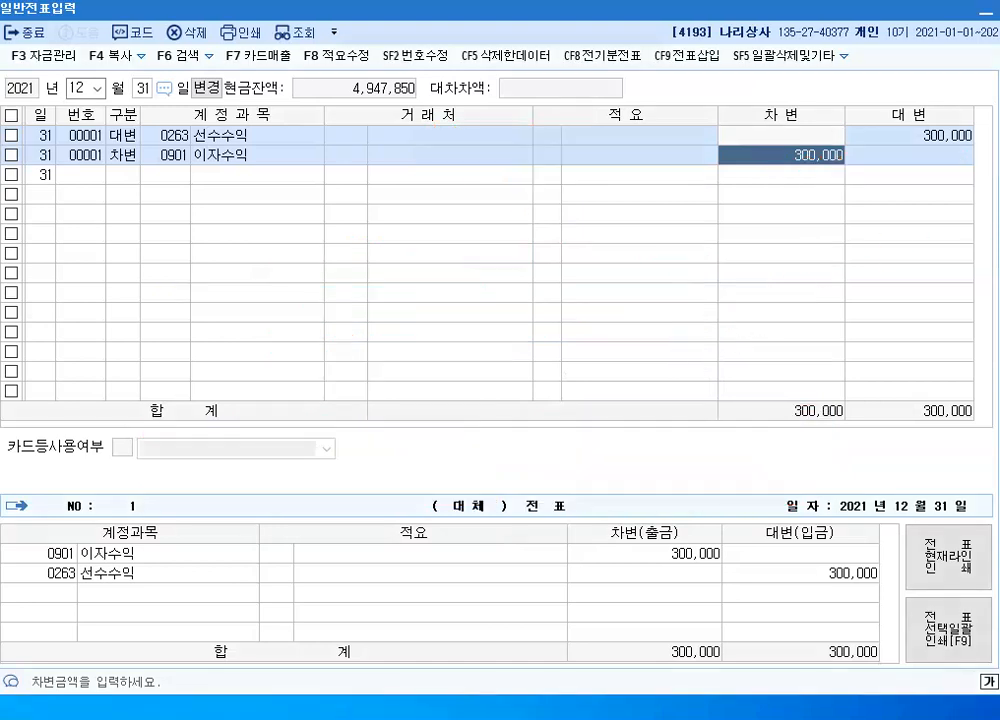
{"action": "key", "text": "t"}
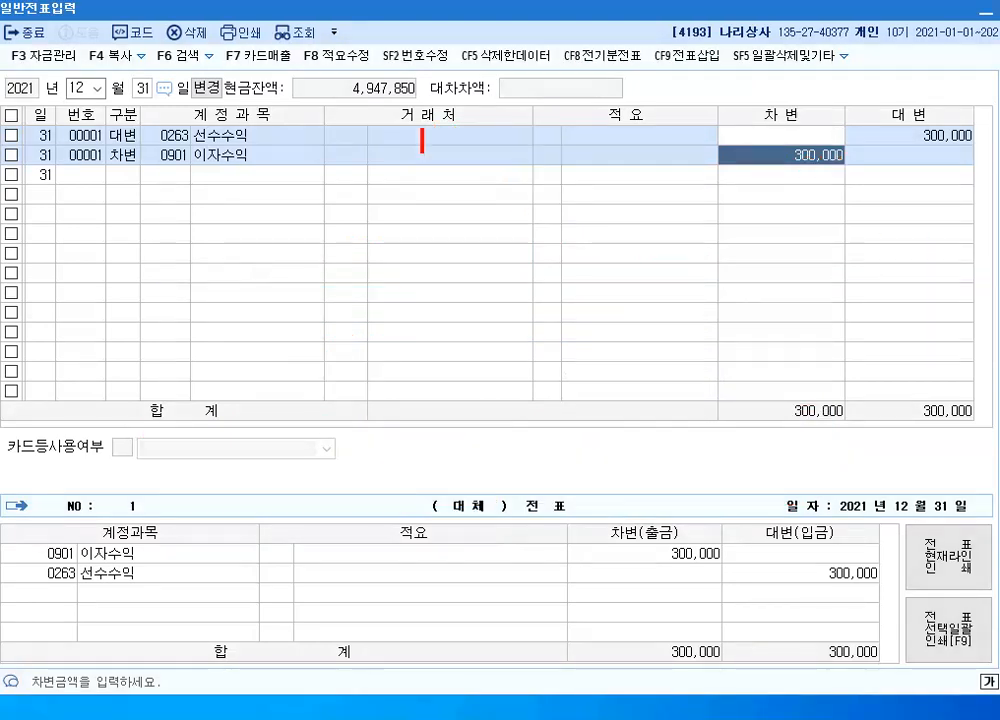
{"action": "left_click", "coordinate": [192, 215]}
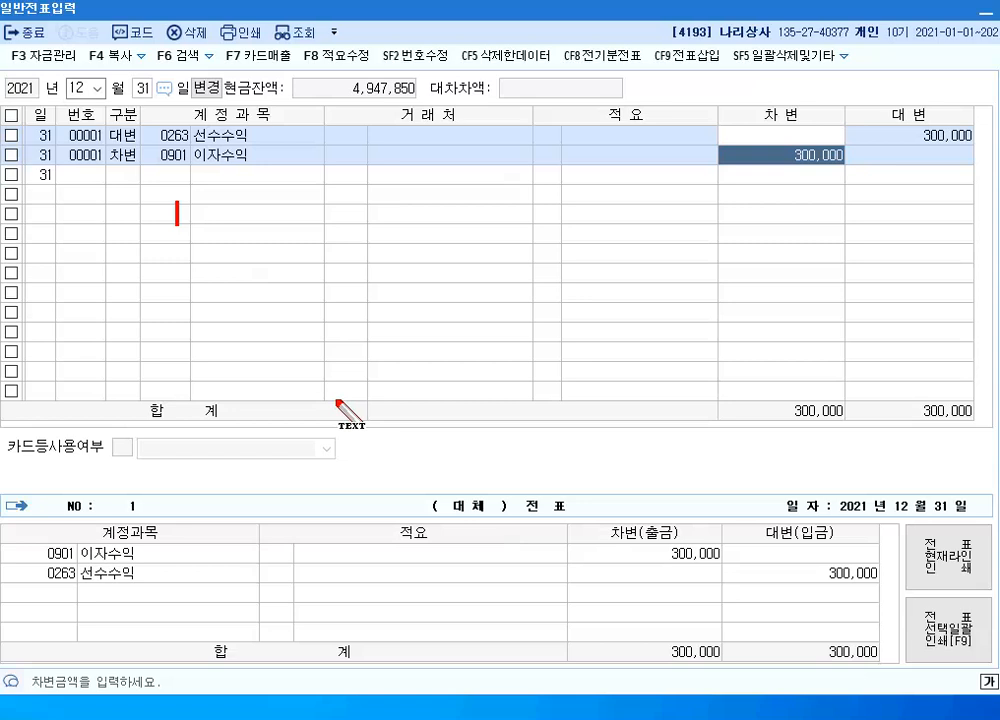
{"action": "type", "text": "소모품"}
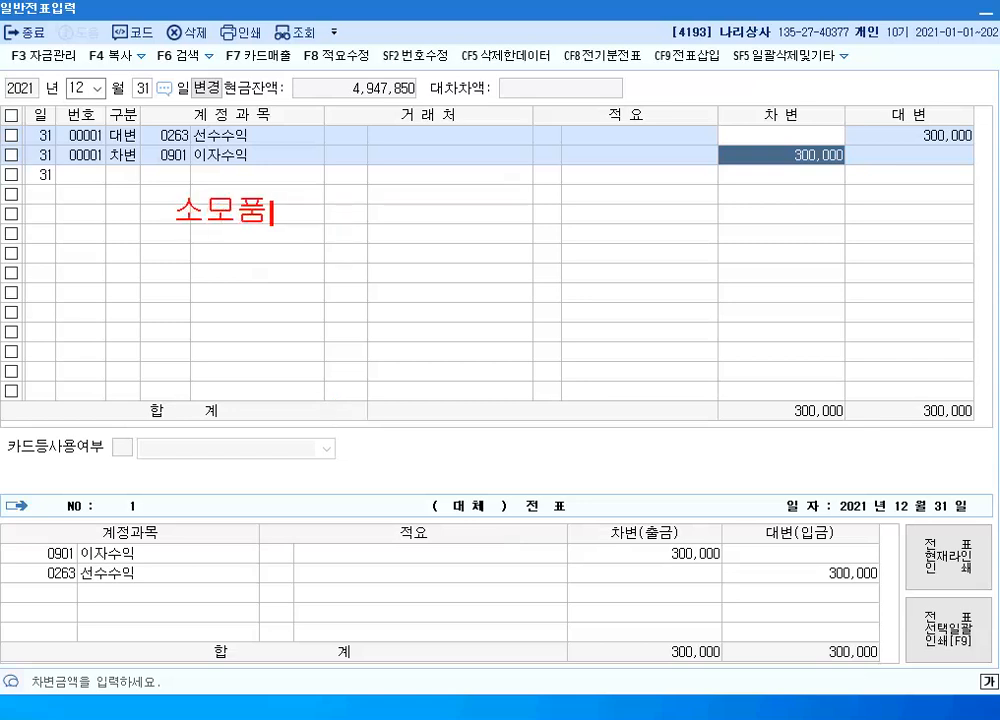
{"action": "type", "text": "비-> 비용철"}
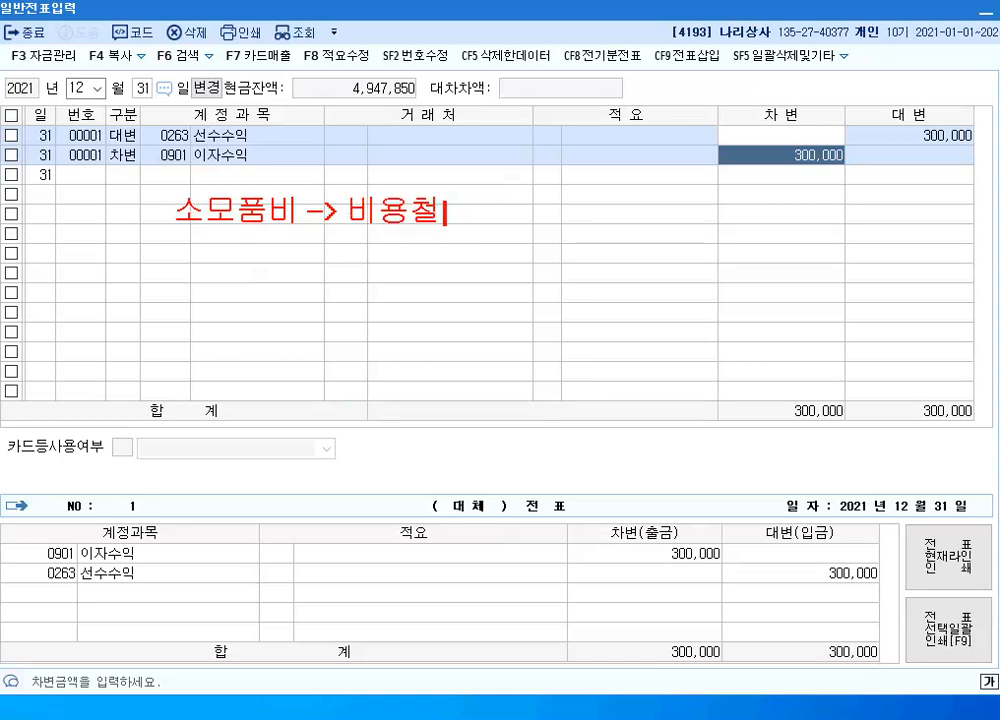
{"action": "key", "text": "BackSpace"}
{"action": "type", "text": "처리법"}
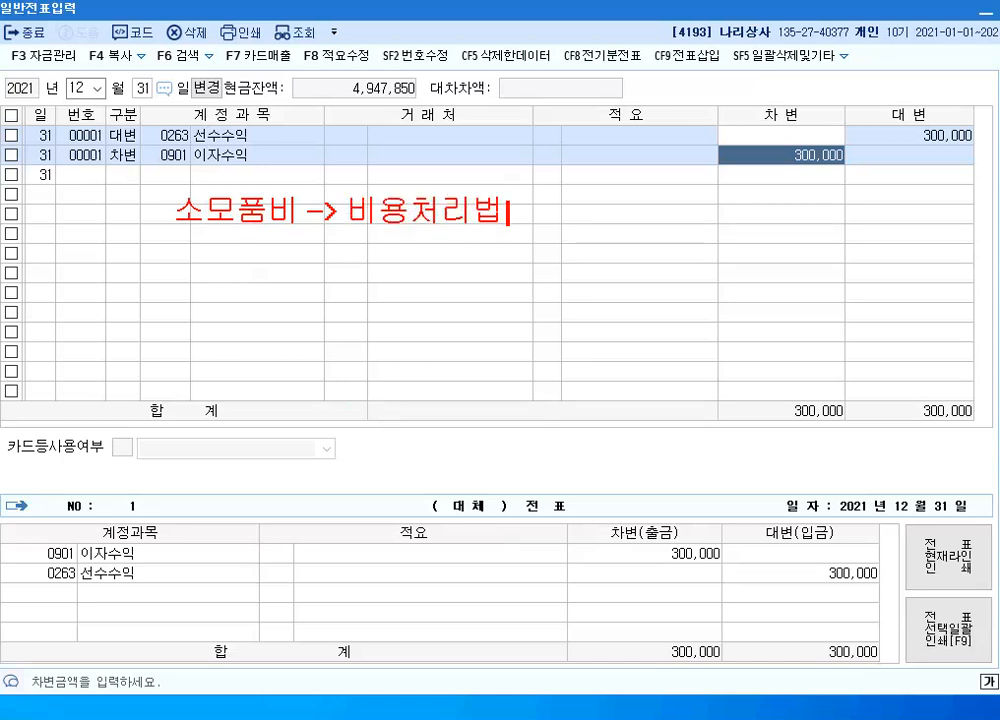
Start an annotation line below the heading with the date "05.01."
{"action": "key", "text": "Return"}
{"action": "type", "text": "05.1"}
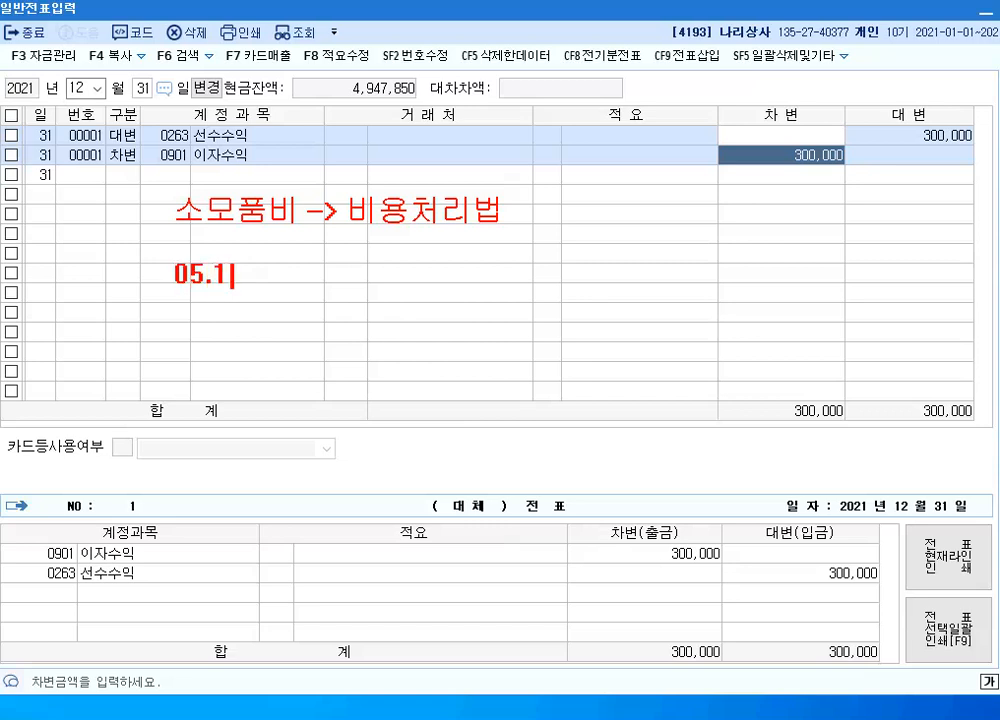
{"action": "key", "text": "BackSpace"}
{"action": "type", "text": "01.      [차_]"}
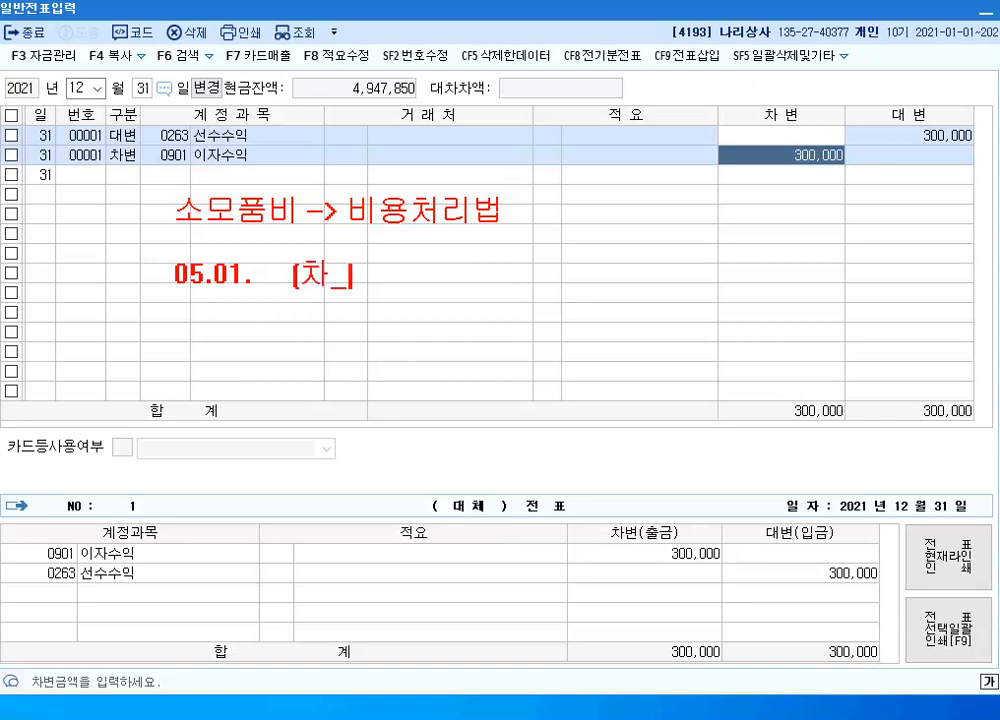
{"action": "key", "text": "BackSpace"}
{"action": "key", "text": "BackSpace"}
{"action": "type", "text": ") ㅅ"}
Add the debit side "(차) 소모품비 450,000" to the 05.01. annotation line
{"action": "key", "text": "BackSpace"}
{"action": "type", "text": "소모품비"}
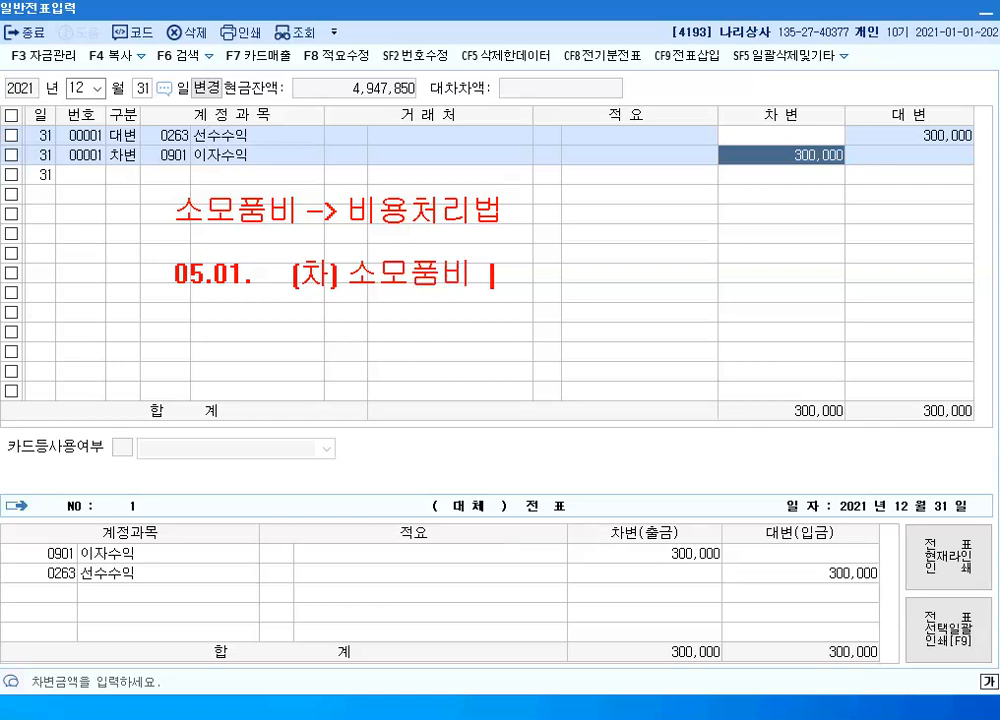
{"action": "type", "text": " 450"}
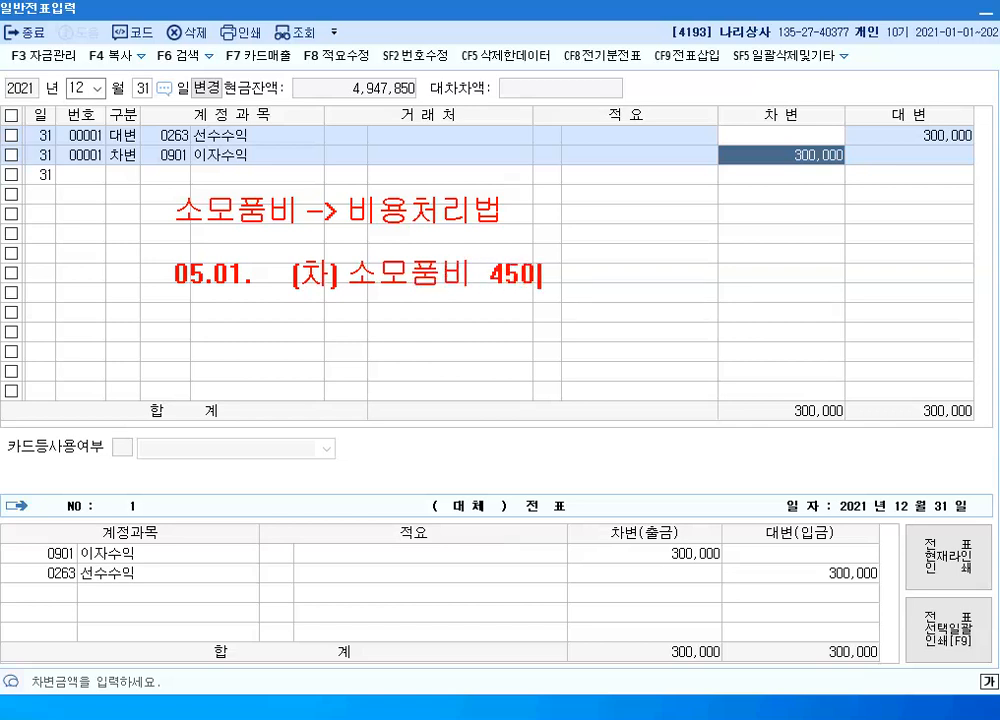
{"action": "type", "text": ",000  "}
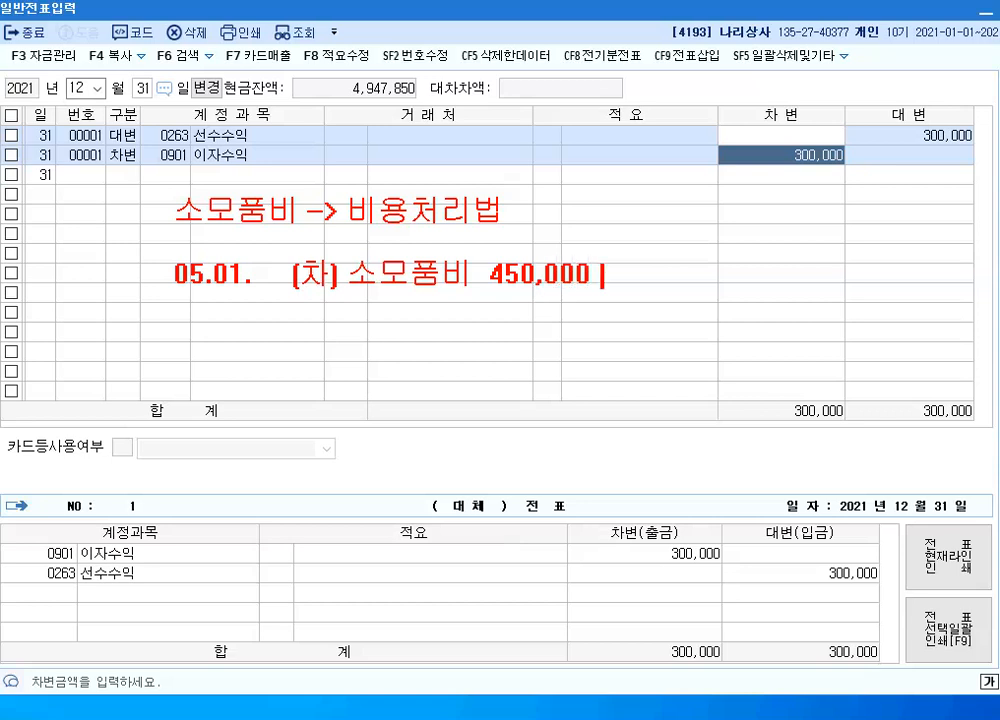
{"action": "type", "text": "(대"}
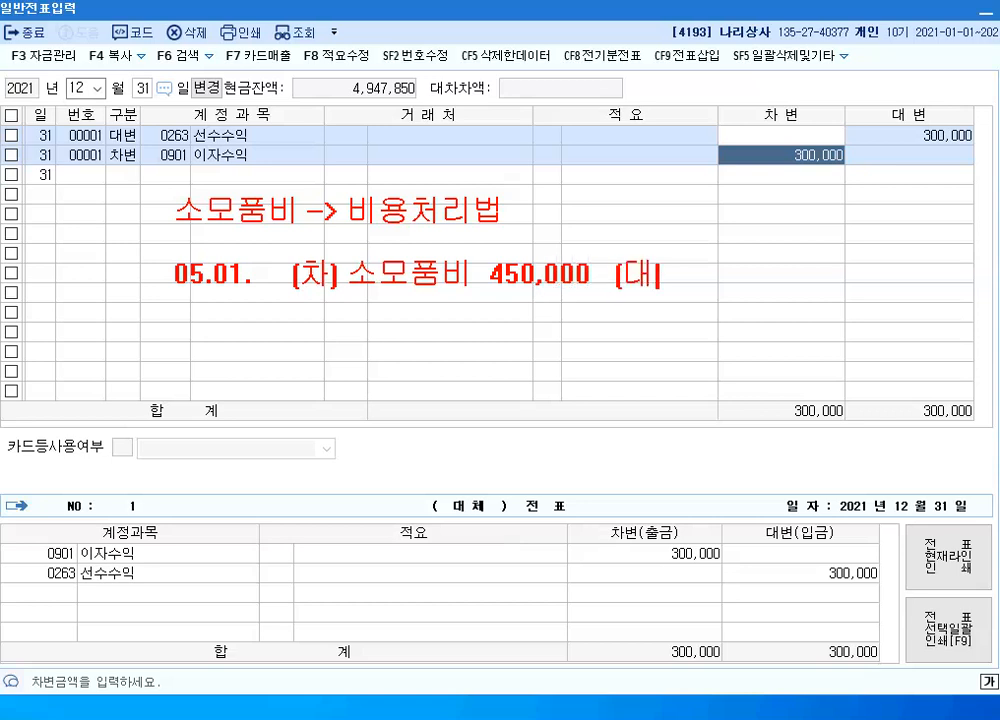
{"action": "type", "text": ") ㅎ현금"}
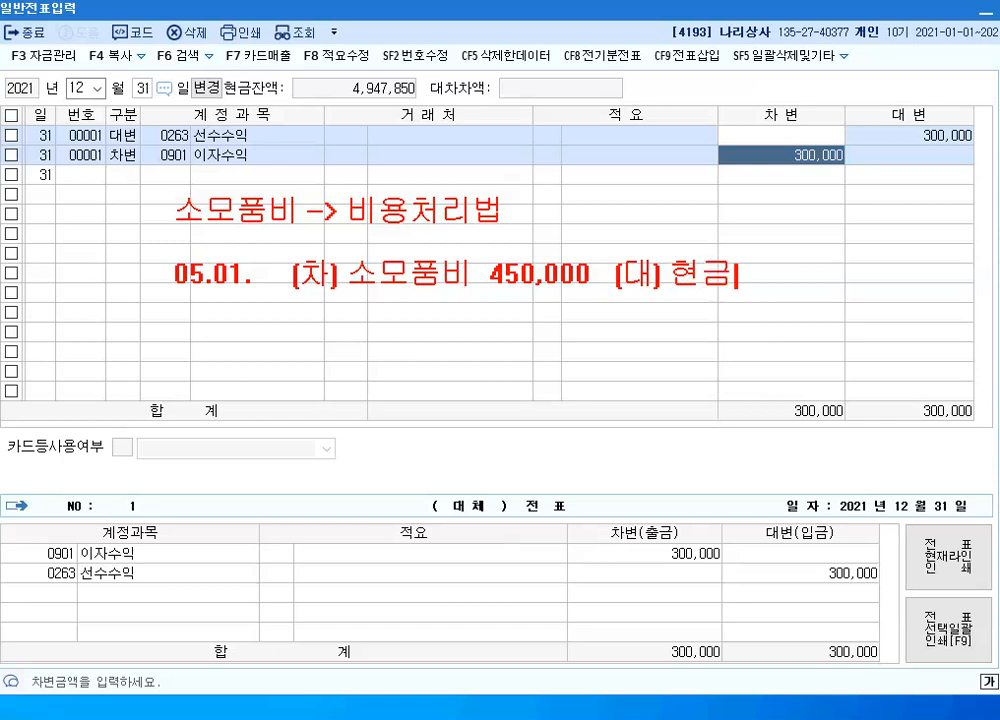
{"action": "type", "text": " 450"}
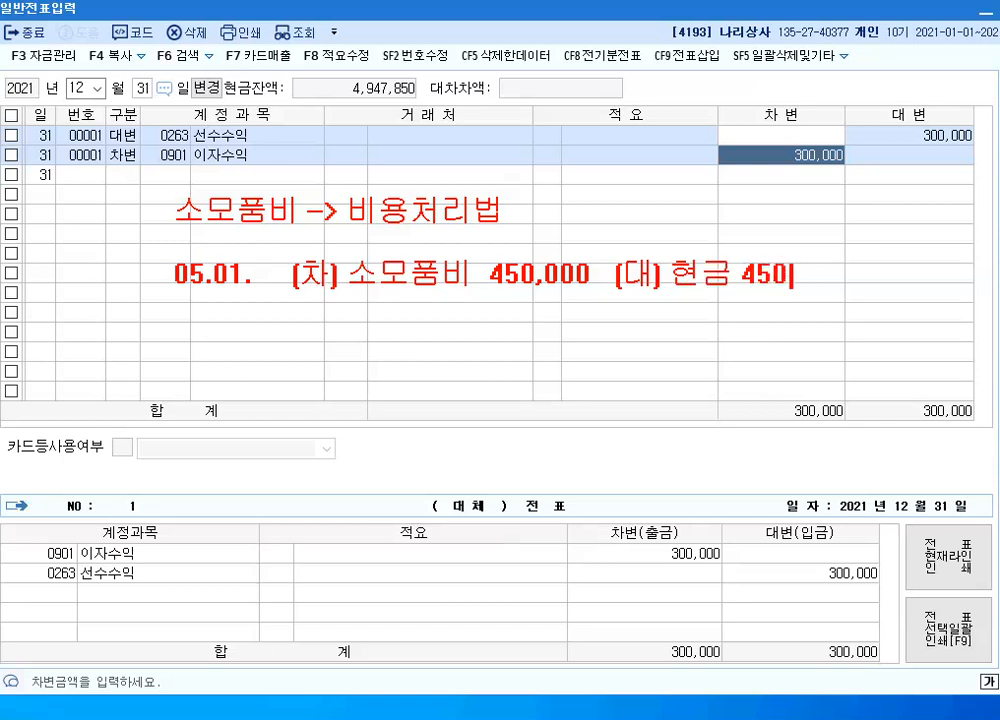
{"action": "type", "text": ",000"}
Write the annotation "12.31 (차) 소모품 150,000" a few lines below the 05.01. entry
{"action": "key", "text": "Return"}
{"action": "key", "text": "Return"}
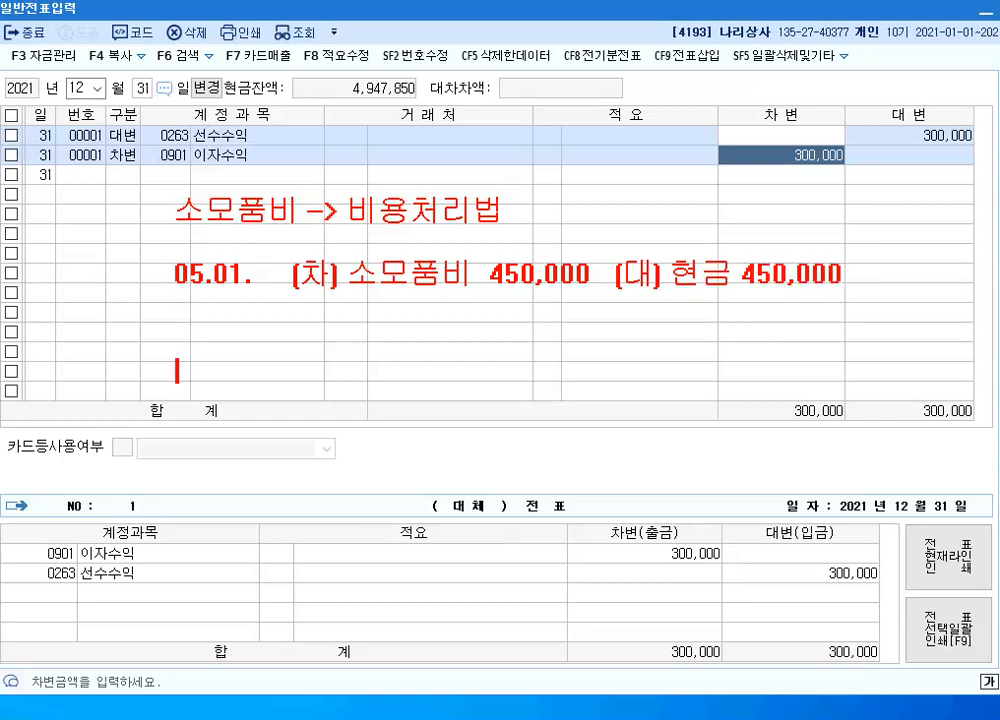
{"action": "type", "text": "12.31  "}
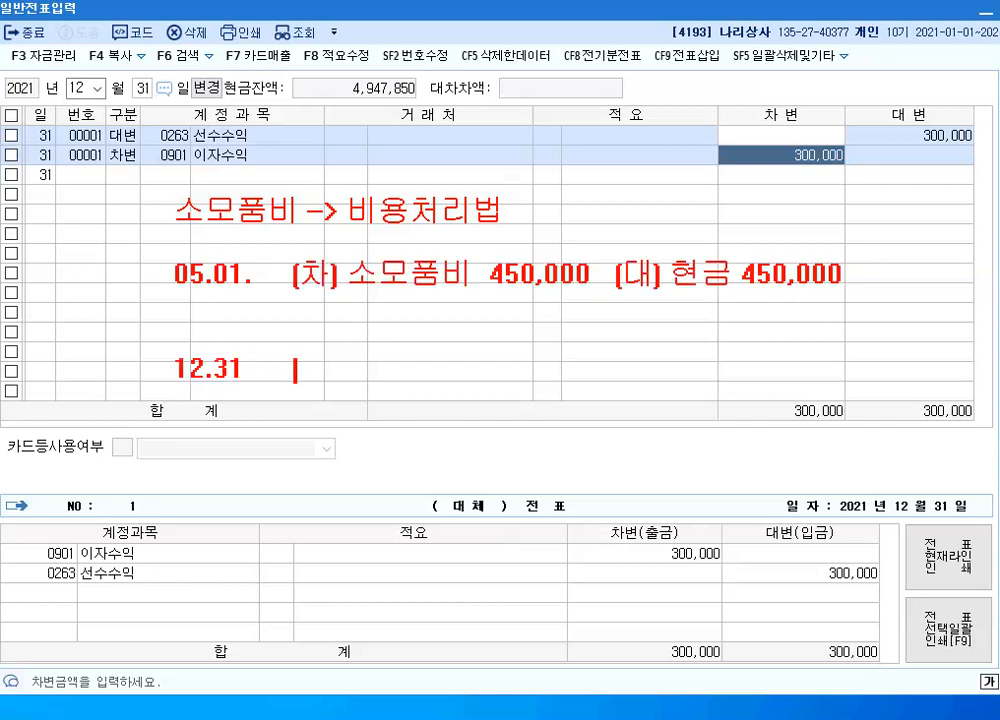
{"action": "type", "text": "   [차]"}
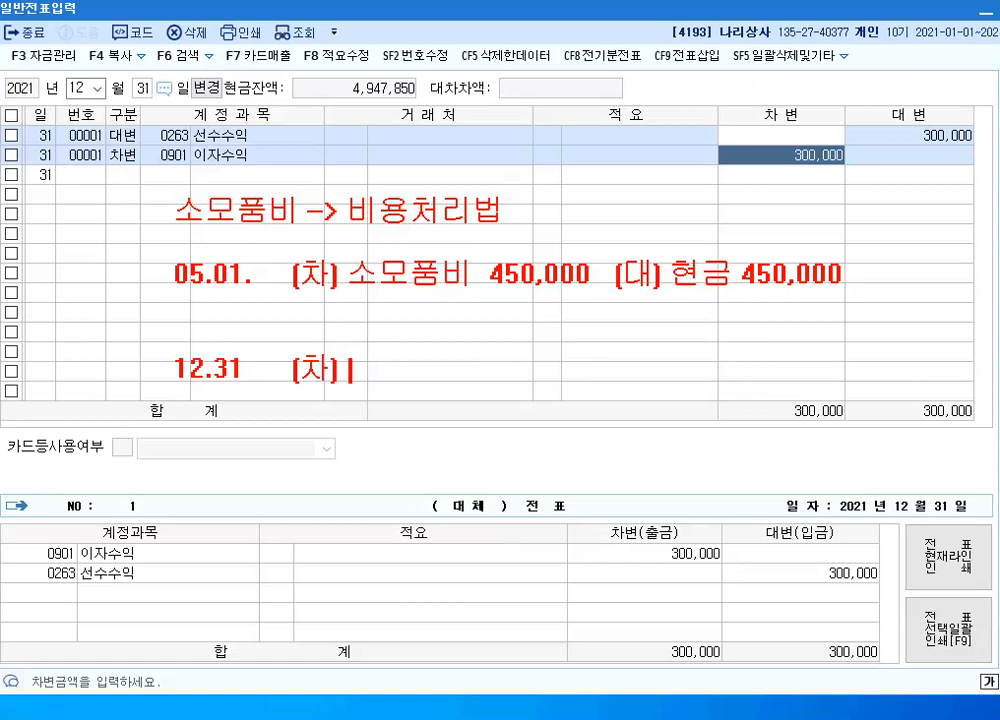
{"action": "type", "text": " 소모품 "}
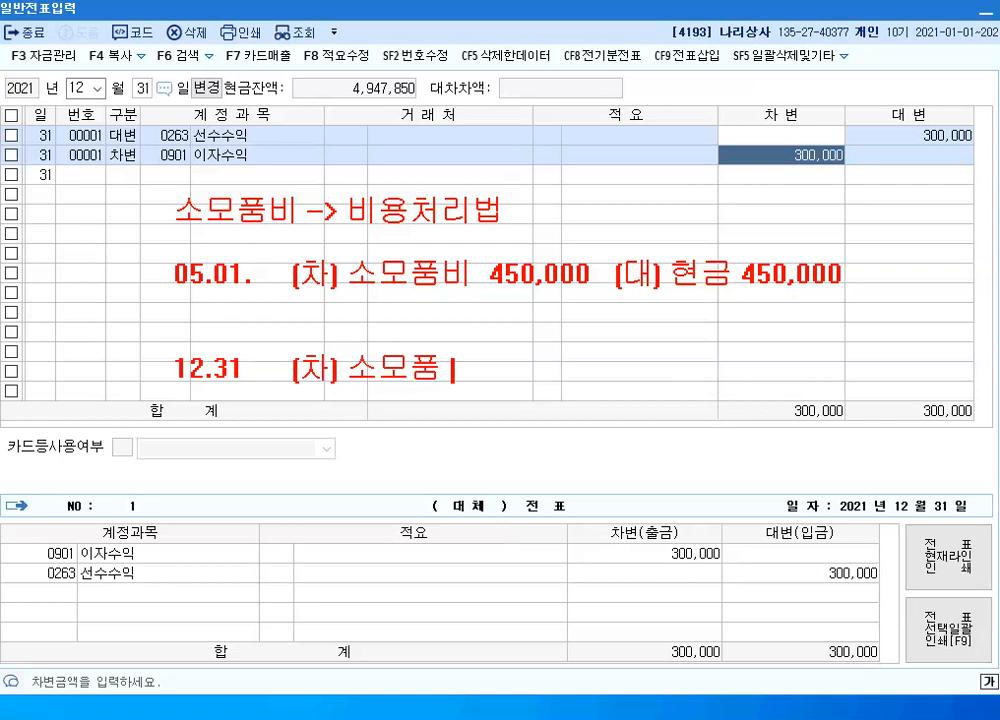
{"action": "type", "text": "150,000"}
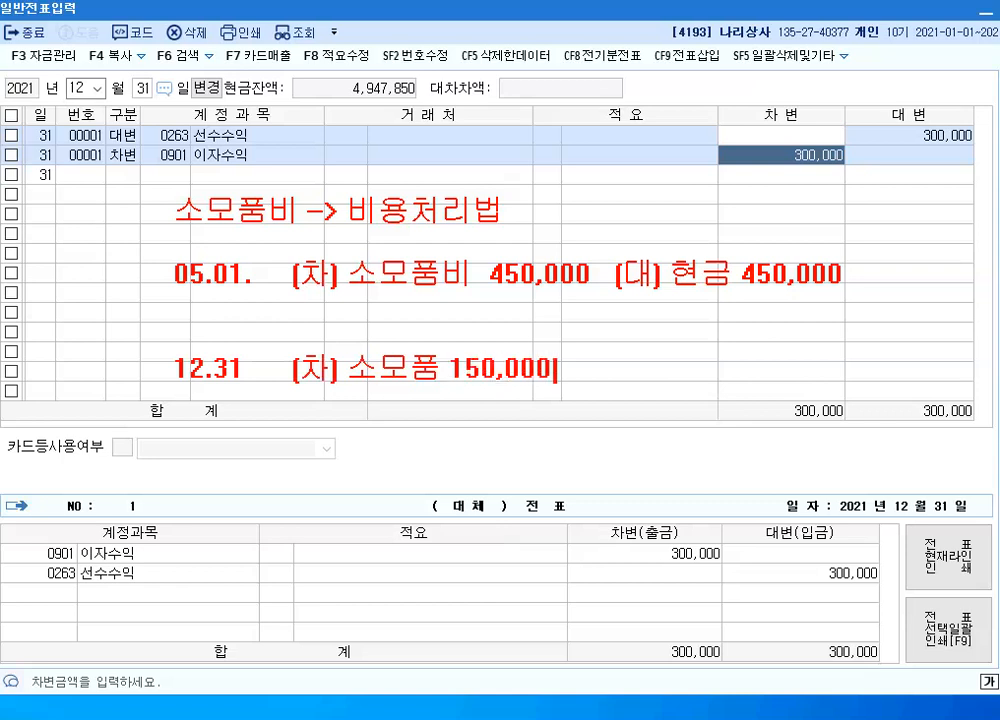
{"action": "type", "text": "       [대] 소모"}
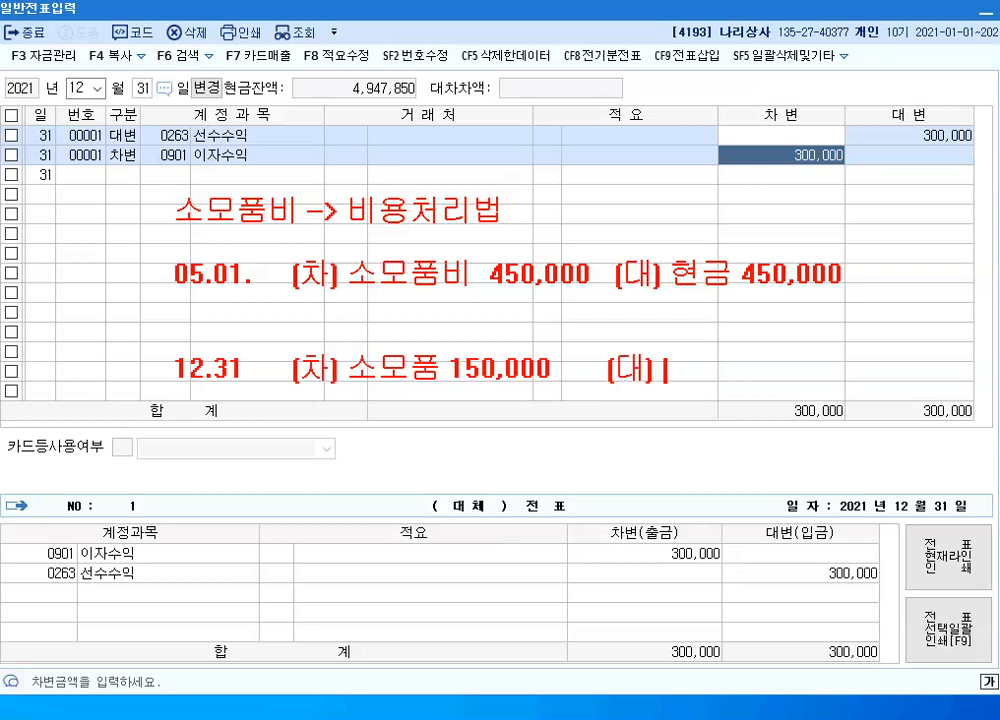
{"action": "type", "text": "품비 "}
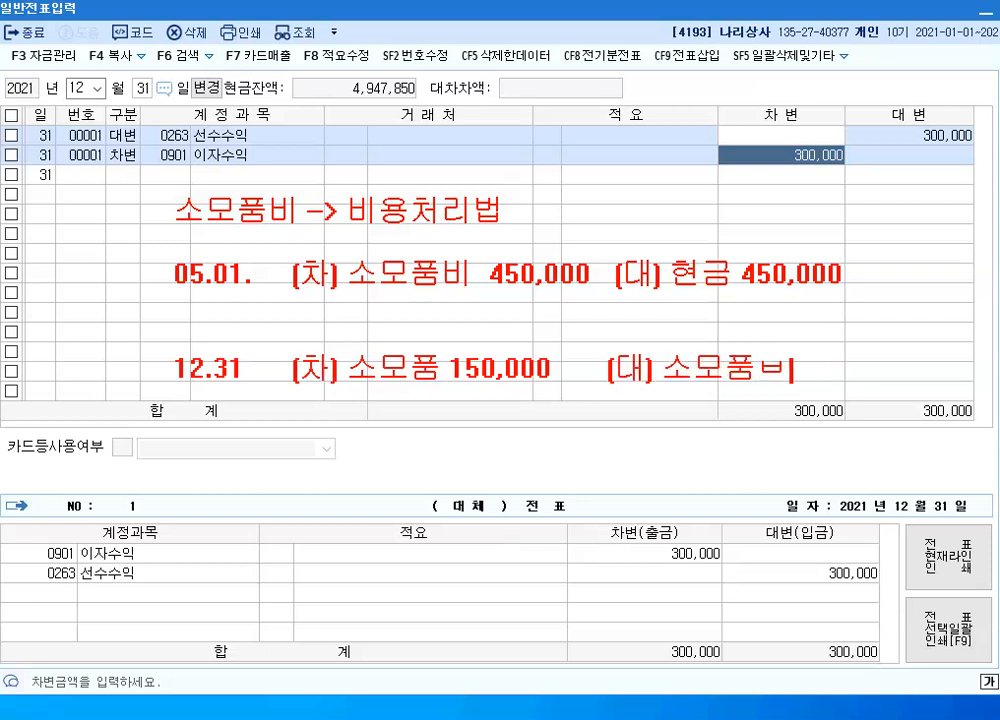
{"action": "type", "text": "150,000"}
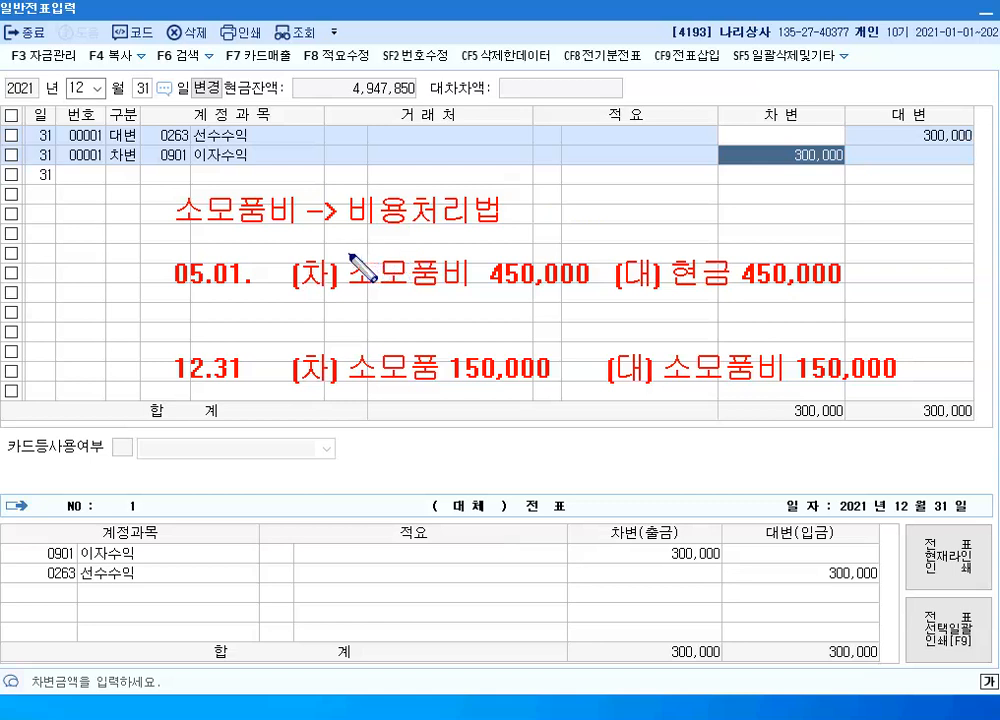
Box 소모품비 450,000 and 소모품비 150,000 in blue and draw an arrow from the first box to the second
{"action": "mouse_move", "coordinate": [344, 242]}
{"action": "left_mouse_down"}
{"action": "mouse_move", "coordinate": [511, 288]}
{"action": "mouse_move", "coordinate": [598, 298]}
{"action": "left_mouse_up"}
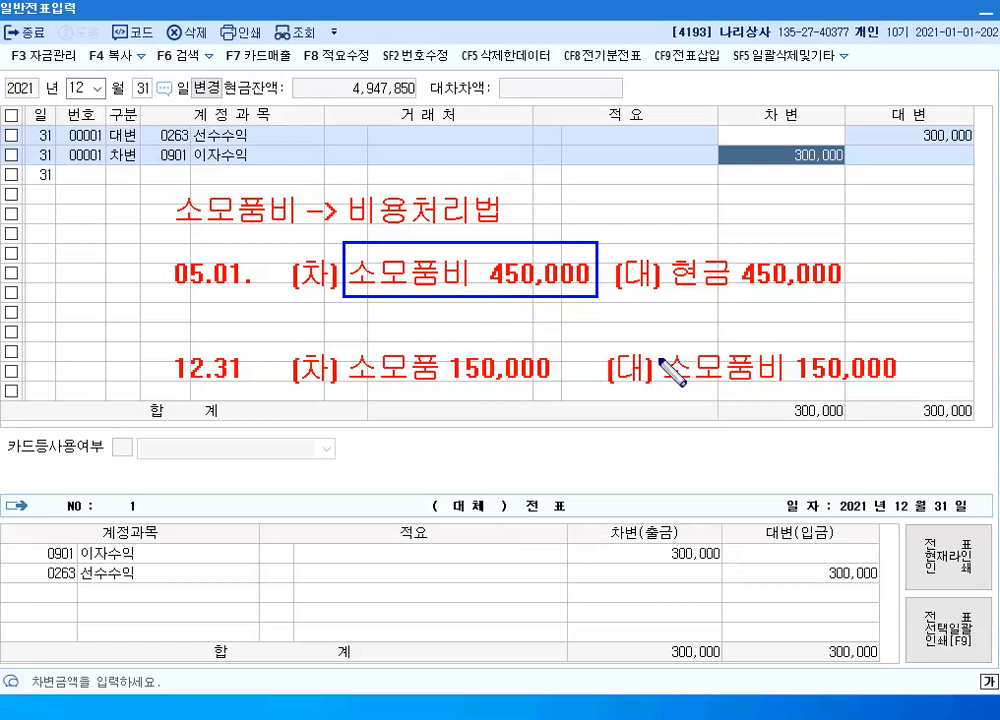
{"action": "left_click_drag", "start_coordinate": [658, 334], "coordinate": [909, 395]}
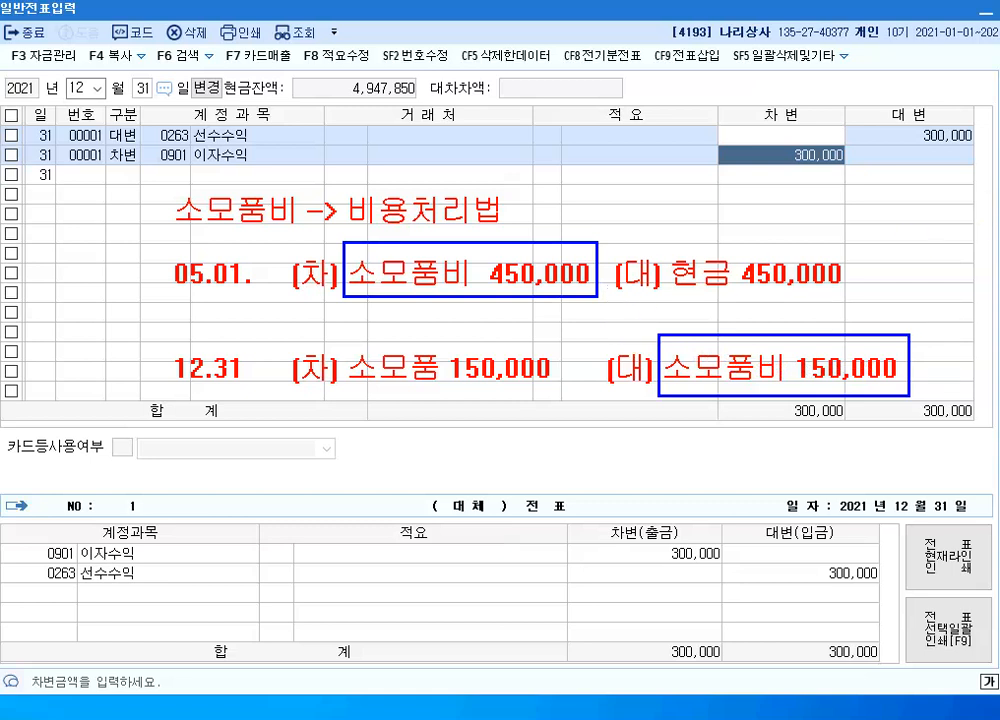
{"action": "mouse_move", "coordinate": [518, 284]}
{"action": "left_mouse_down"}
{"action": "mouse_move", "coordinate": [638, 352]}
{"action": "mouse_move", "coordinate": [656, 350]}
{"action": "left_mouse_up"}
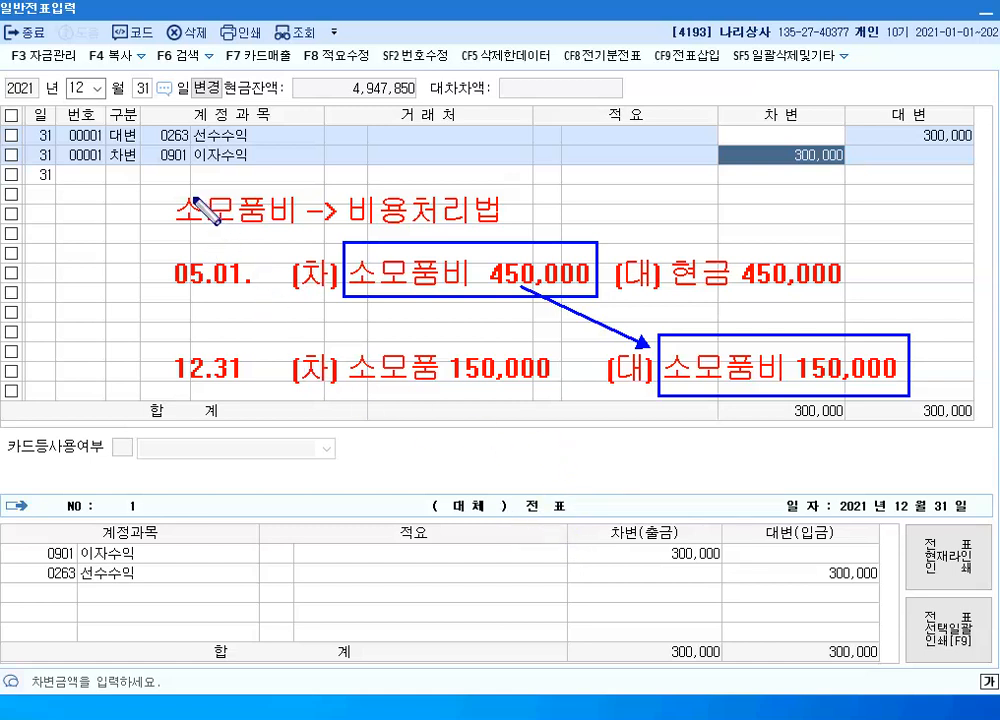
Clear the annotations and start a 차변 line on the empty December 31 row with account 0830 소모품비 (판매관리비)
{"action": "key", "text": "Escape"}
{"action": "left_click", "coordinate": [128, 181]}
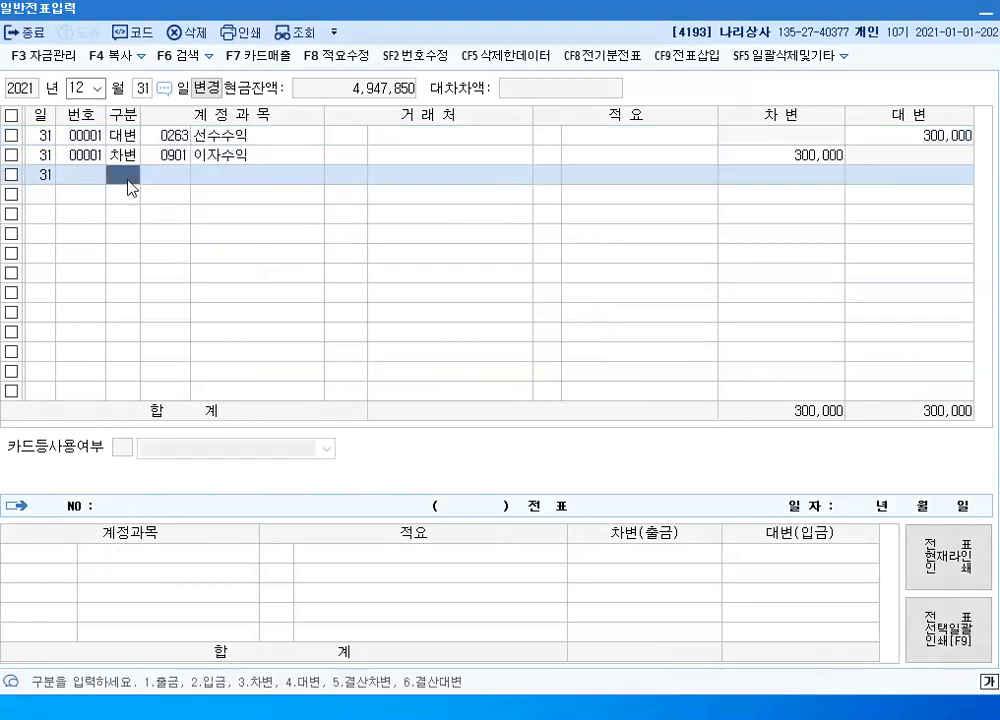
{"action": "type", "text": "3"}
{"action": "type", "text": "ㅅ"}
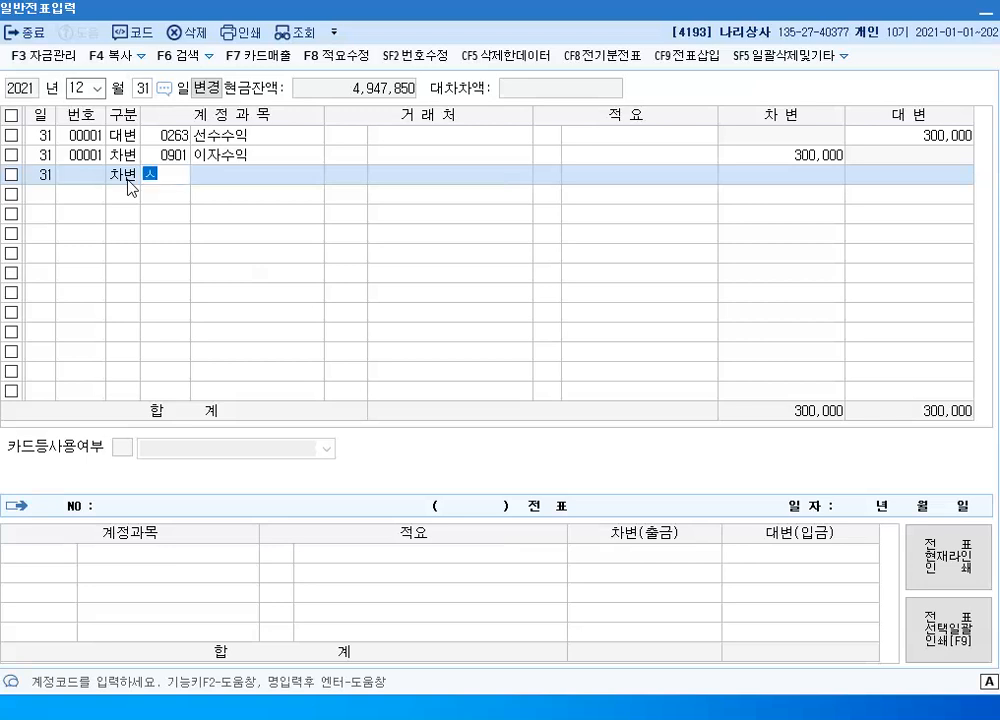
{"action": "type", "text": "ㅗㅁㅗ"}
{"action": "key", "text": "Return"}
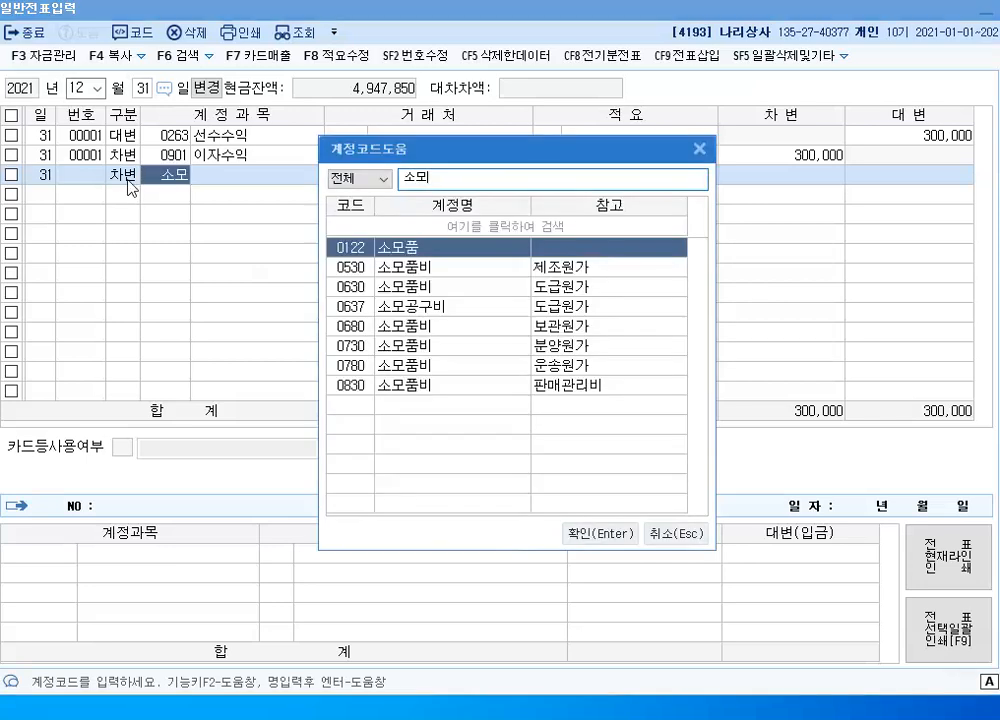
{"action": "key", "text": "Down"}
{"action": "key", "text": "Down"}
{"action": "key", "text": "Down"}
{"action": "key", "text": "Down"}
{"action": "key", "text": "Down"}
{"action": "key", "text": "Down"}
{"action": "key", "text": "Down"}
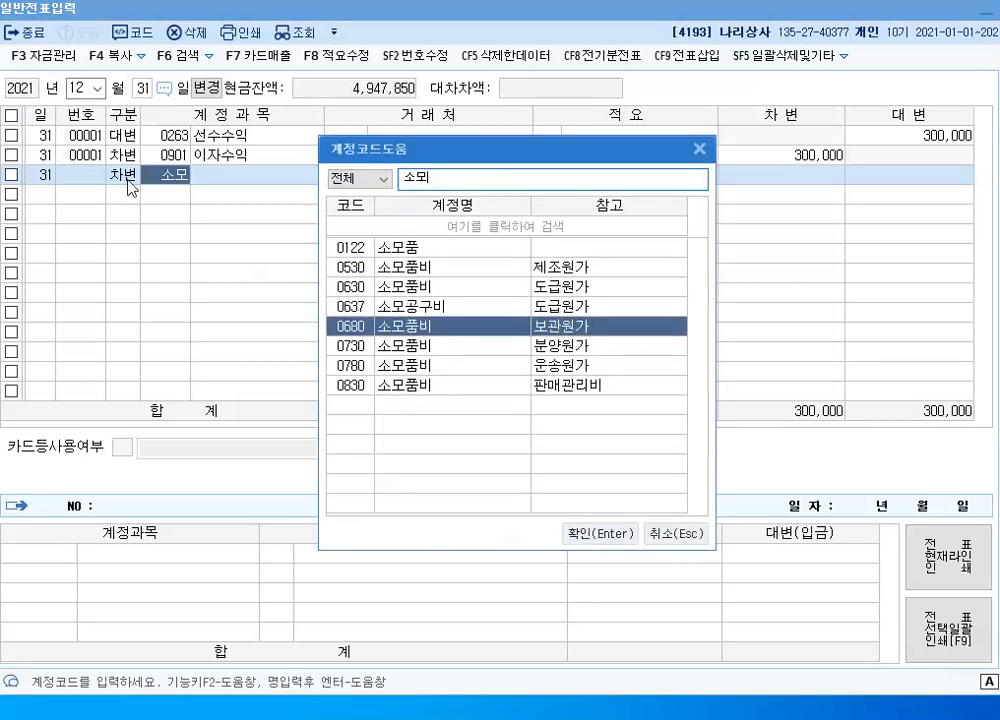
{"action": "key", "text": "Return"}
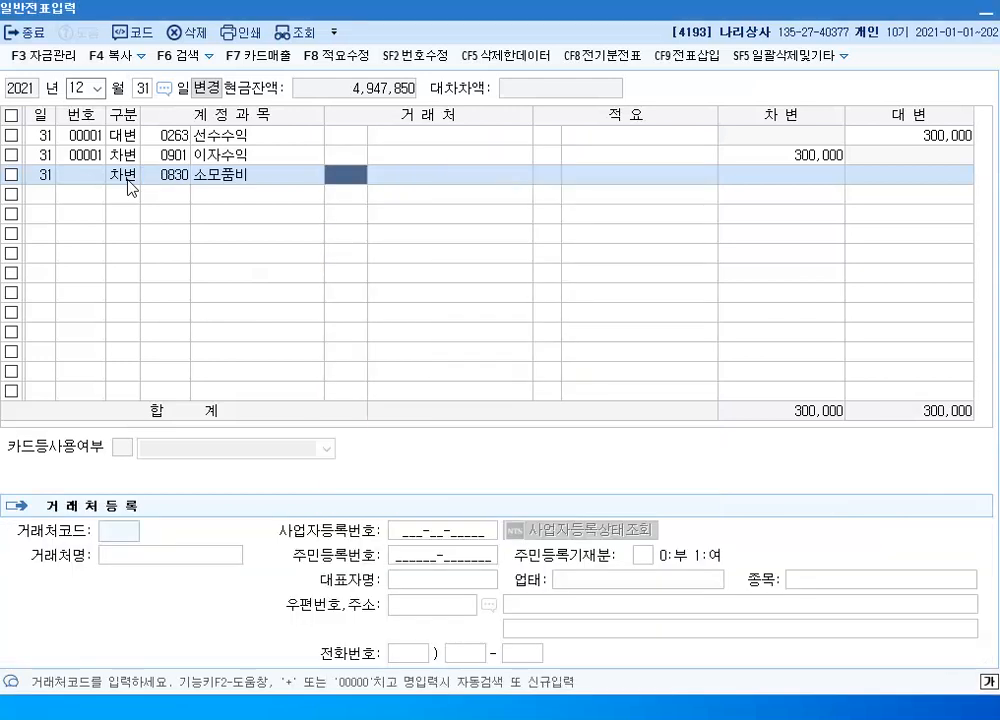
Enter a debit amount of 150,000 for the new 소모품비 line, leaving its 거래처 and 적요 blank
{"action": "key", "text": "Return"}
{"action": "key", "text": "Return"}
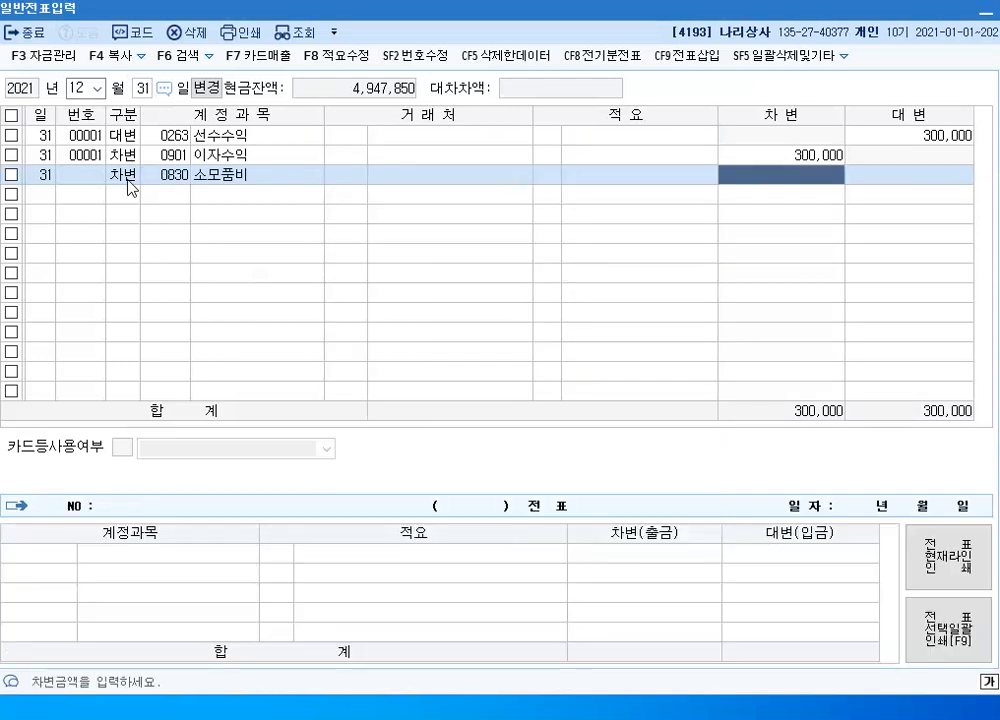
{"action": "type", "text": "150,000"}
{"action": "key", "text": "Return"}
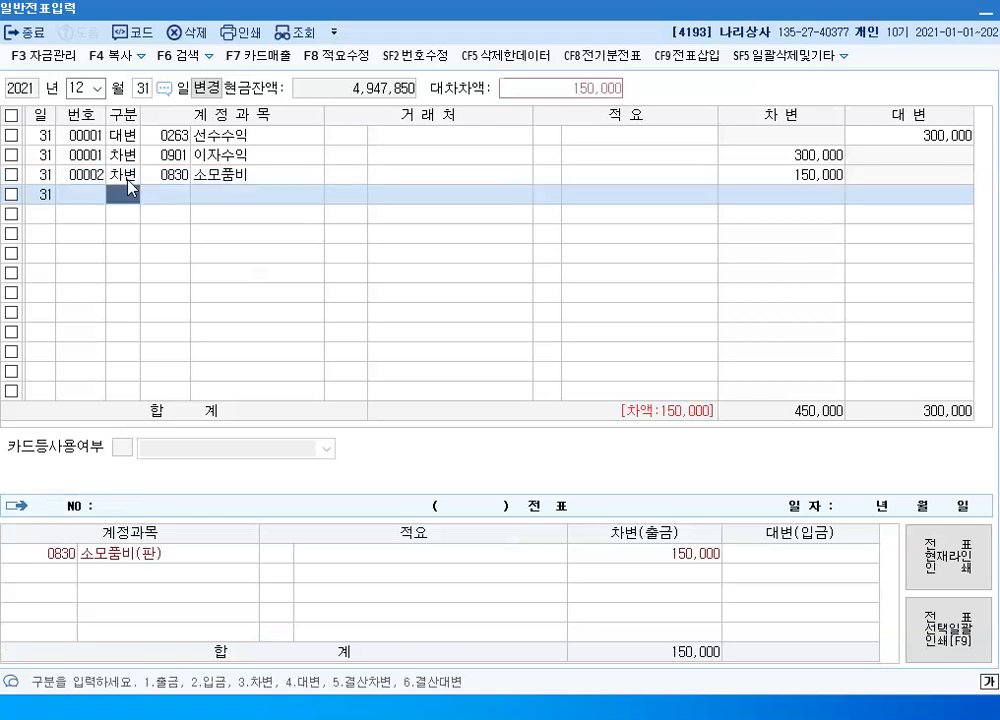
Change the account of the 150,000 debit line to 0122 소모품
{"action": "left_click", "coordinate": [179, 178]}
{"action": "type", "text": "소모"}
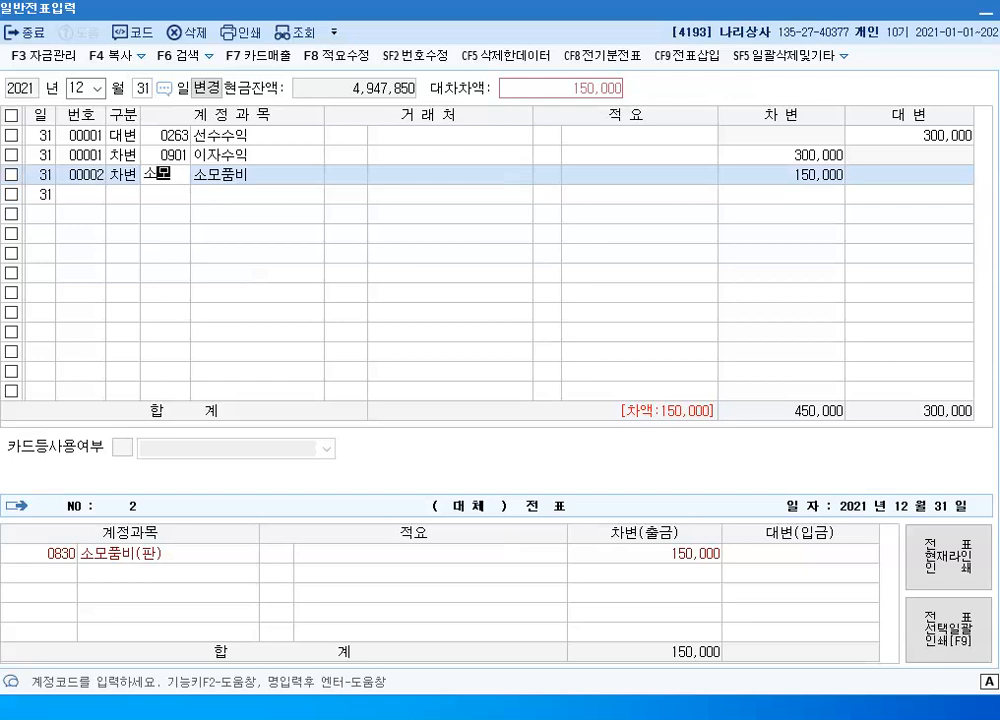
{"action": "key", "text": "Return"}
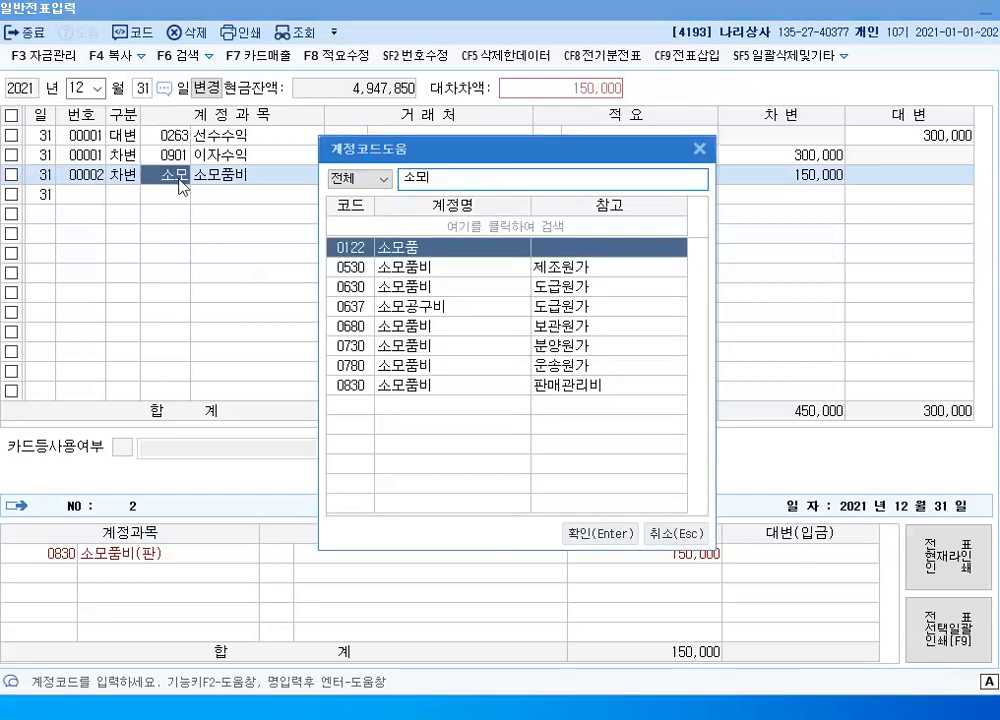
{"action": "key", "text": "Return"}
{"action": "key", "text": "Return"}
{"action": "key", "text": "Return"}
{"action": "key", "text": "Return"}
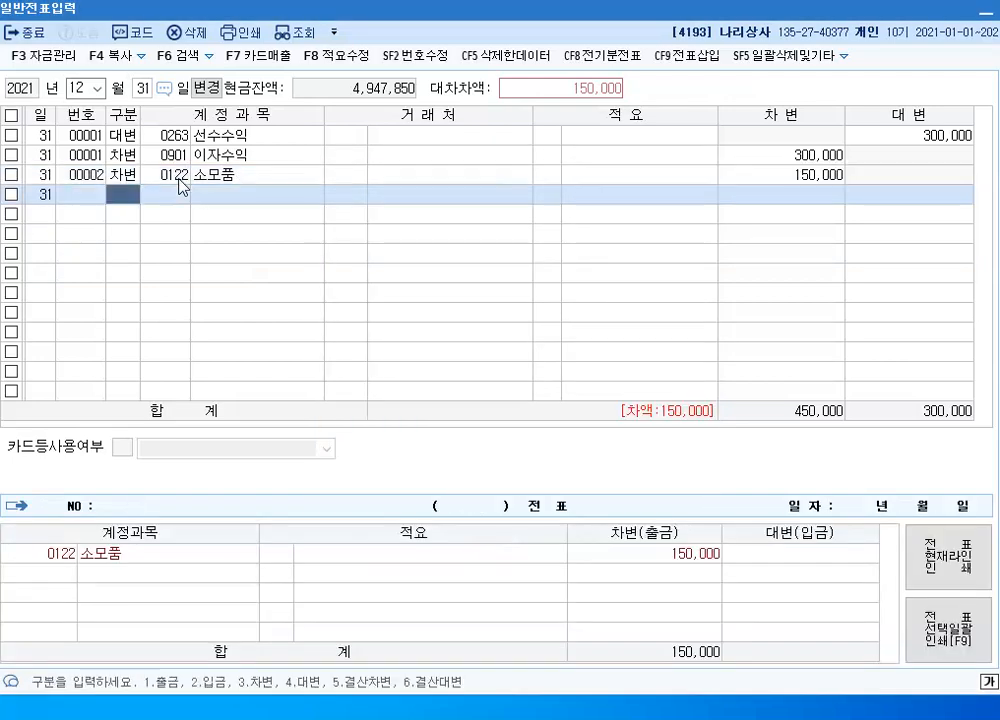
Add a 대변 line with account 0122 소모품 and amount 150,000 on the empty December 31 row
{"action": "type", "text": "4"}
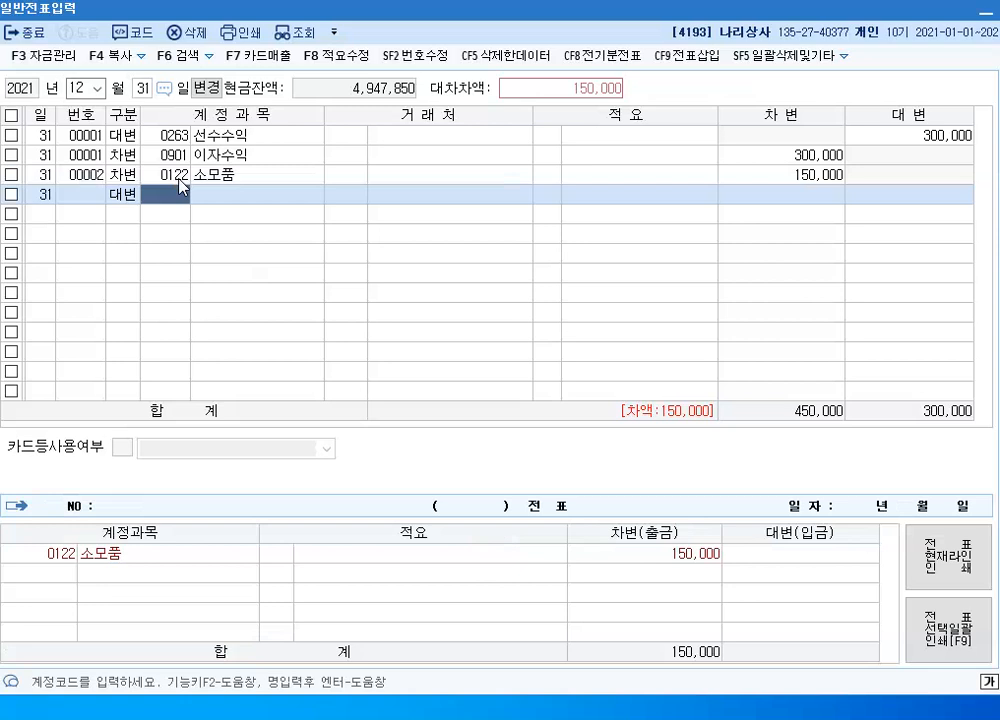
{"action": "type", "text": "소모"}
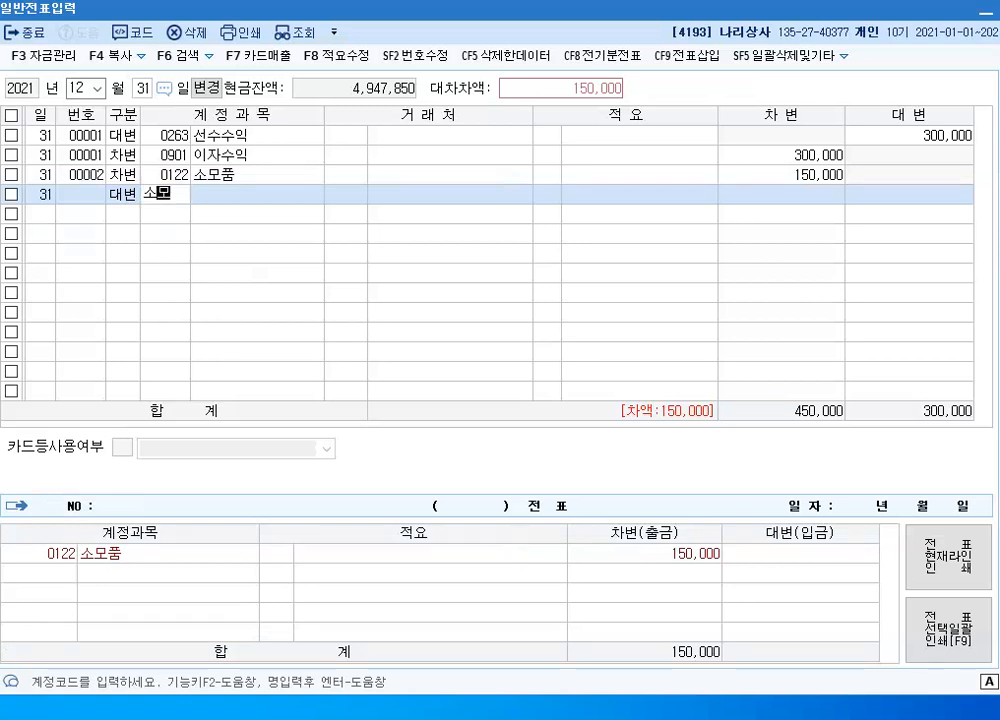
{"action": "type", "text": "푸ㅁ"}
{"action": "key", "text": "Return"}
Change the 150,000 credit line's account to 0830 소모품비 (판매관리비), leaving its 거래처 and 적요 blank
{"action": "left_click", "coordinate": [180, 185]}
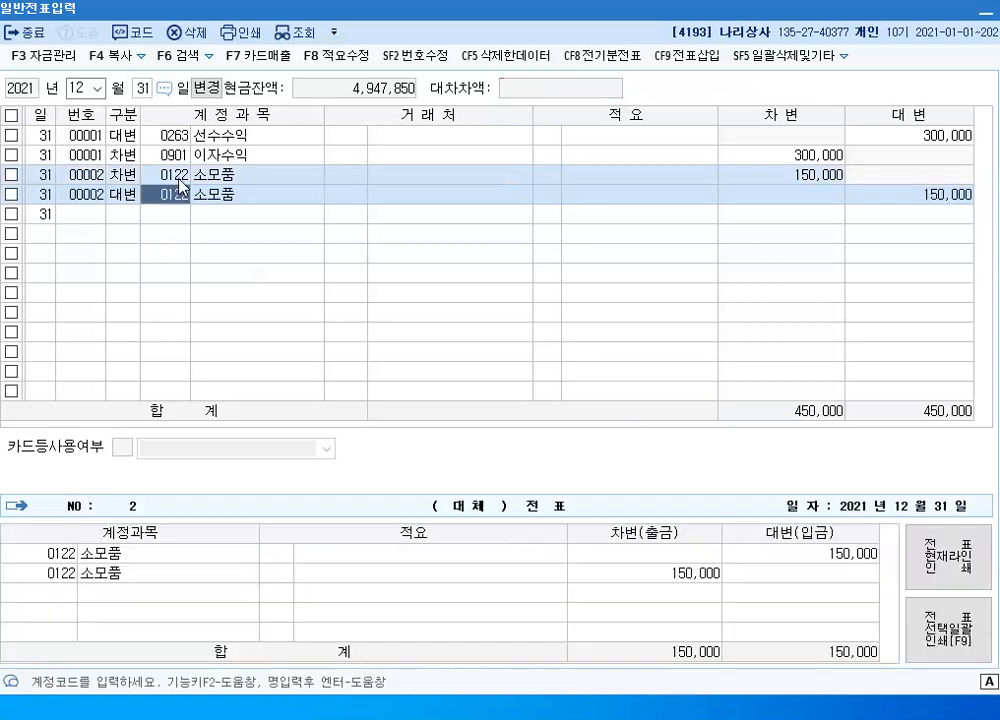
{"action": "type", "text": "소모"}
{"action": "key", "text": "Return"}
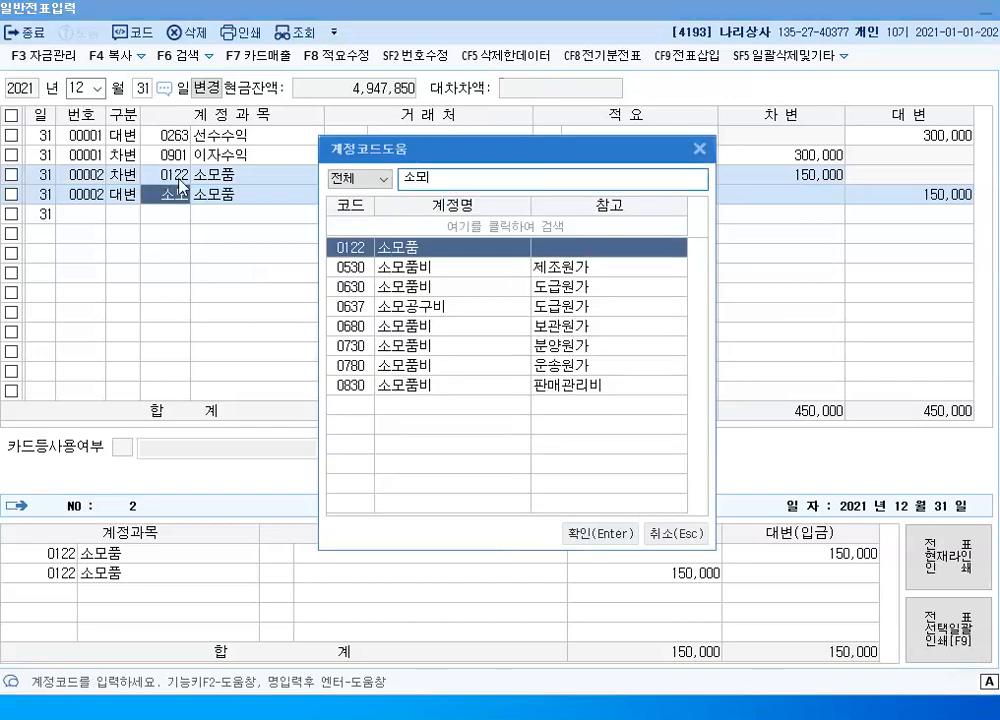
{"action": "key", "text": "Down"}
{"action": "key", "text": "Down"}
{"action": "key", "text": "Down"}
{"action": "key", "text": "Down"}
{"action": "key", "text": "Down"}
{"action": "key", "text": "Down"}
{"action": "key", "text": "Down"}
{"action": "key", "text": "Return"}
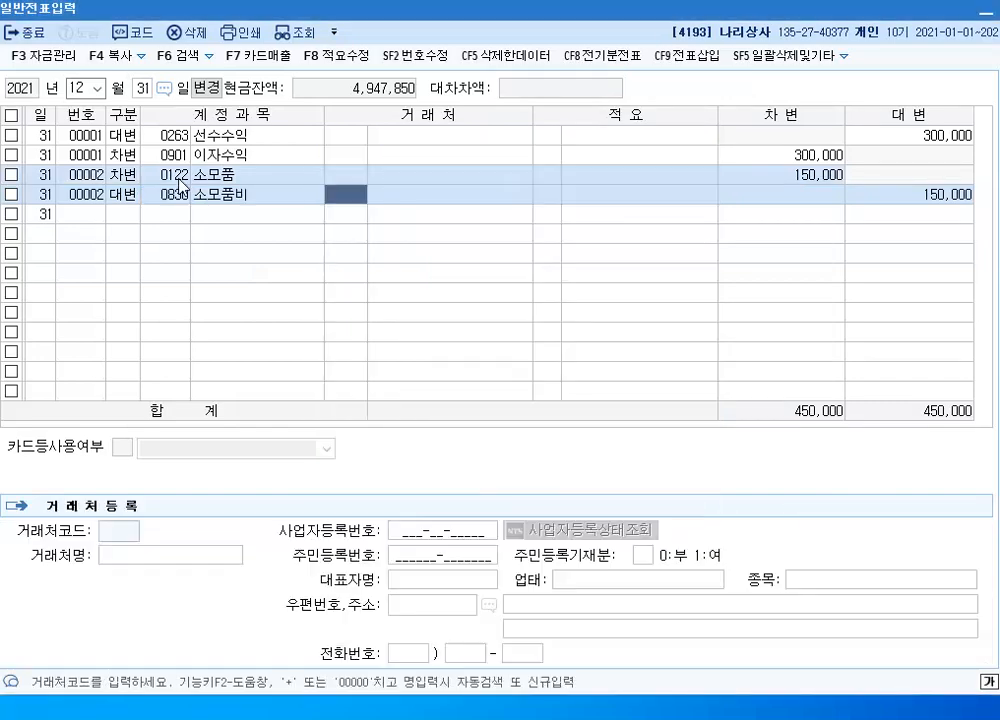
{"action": "key", "text": "Return"}
{"action": "key", "text": "Return"}
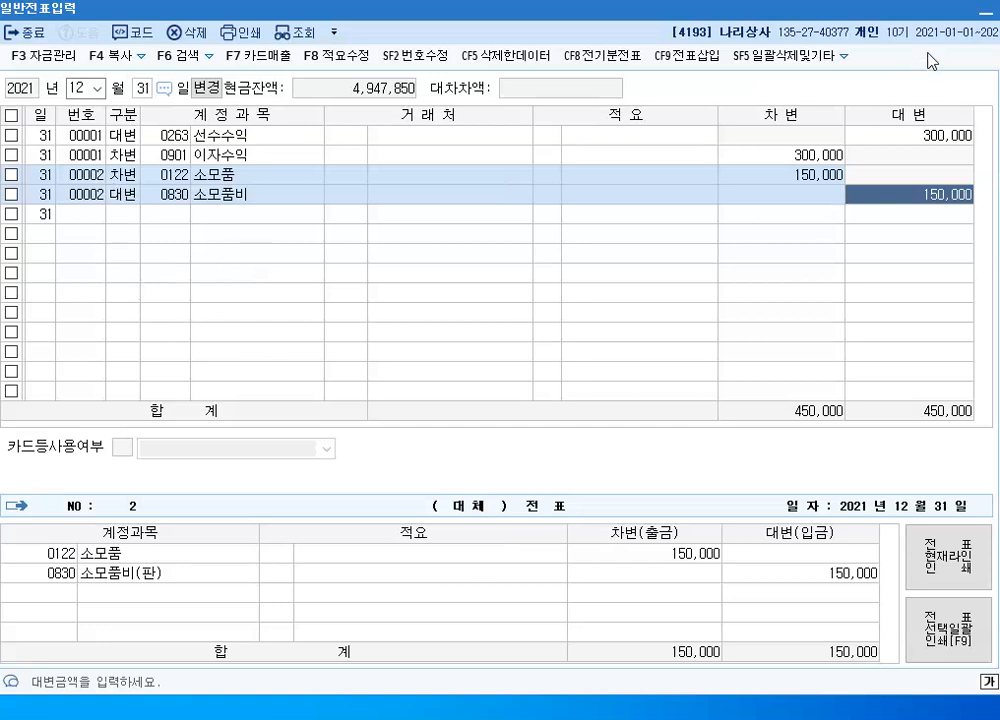
Return to the KcLep main window and load 결산자료입력 for 2021 months 01 to 12, accepting the 매출원가 및 경비선택 settings
{"action": "left_click", "coordinate": [986, 11]}
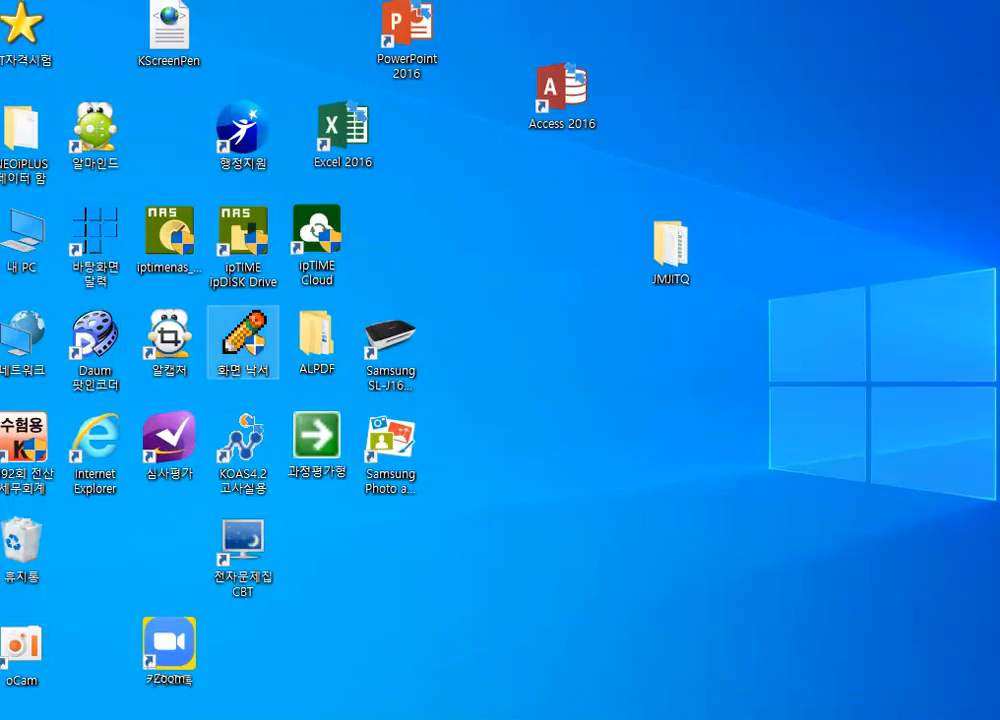
{"action": "mouse_move", "coordinate": [257, 718]}
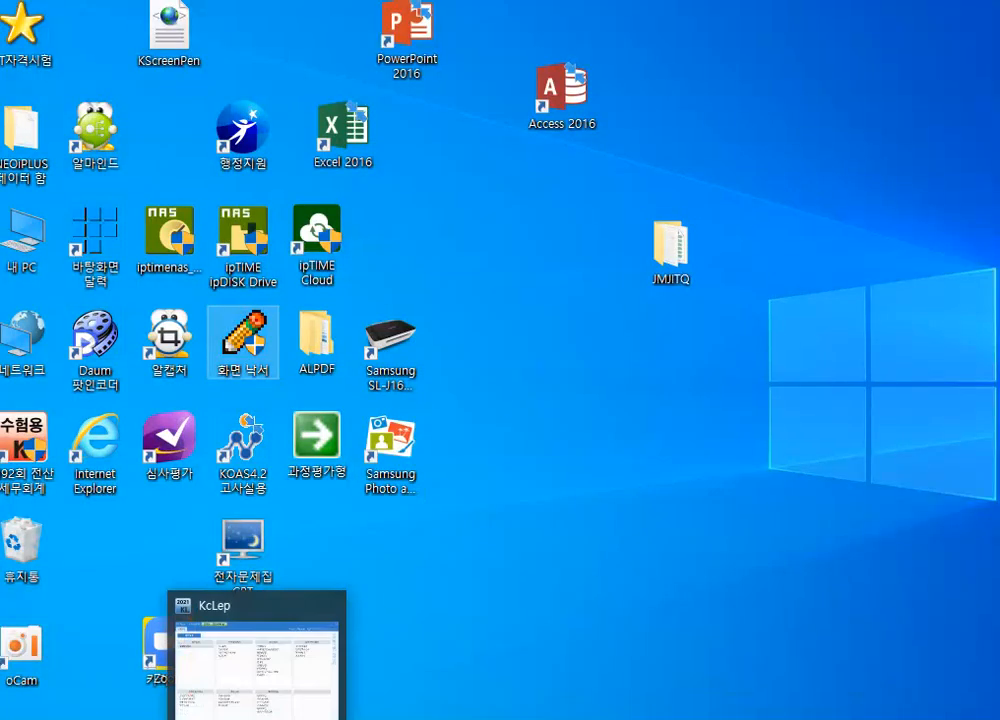
{"action": "left_click", "coordinate": [257, 665]}
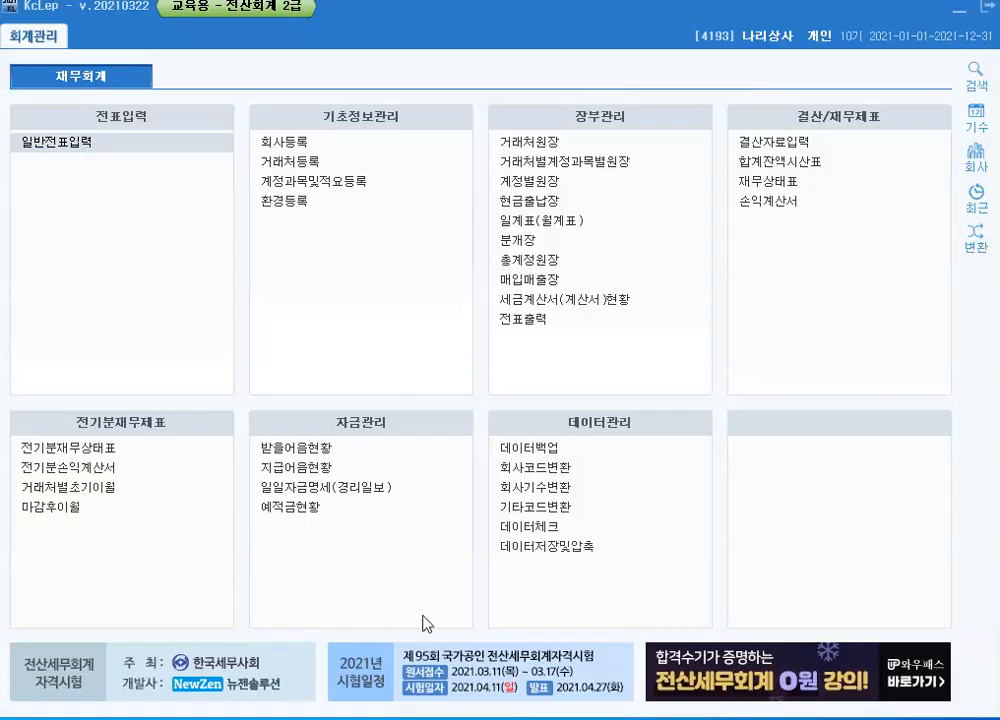
{"action": "left_click", "coordinate": [780, 142]}
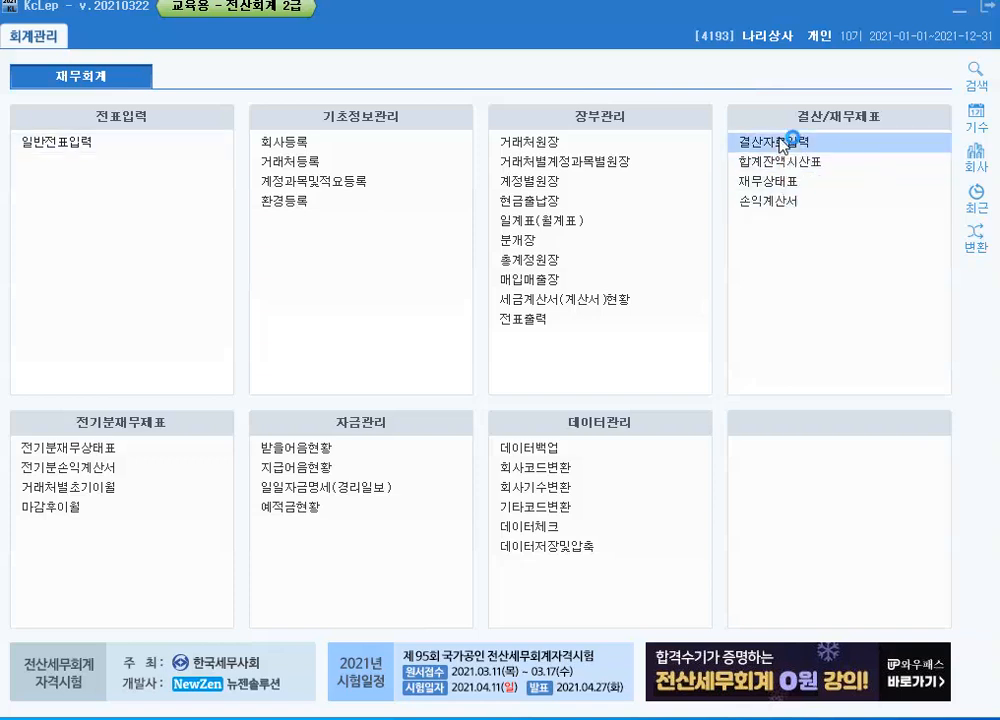
{"action": "left_click", "coordinate": [230, 136]}
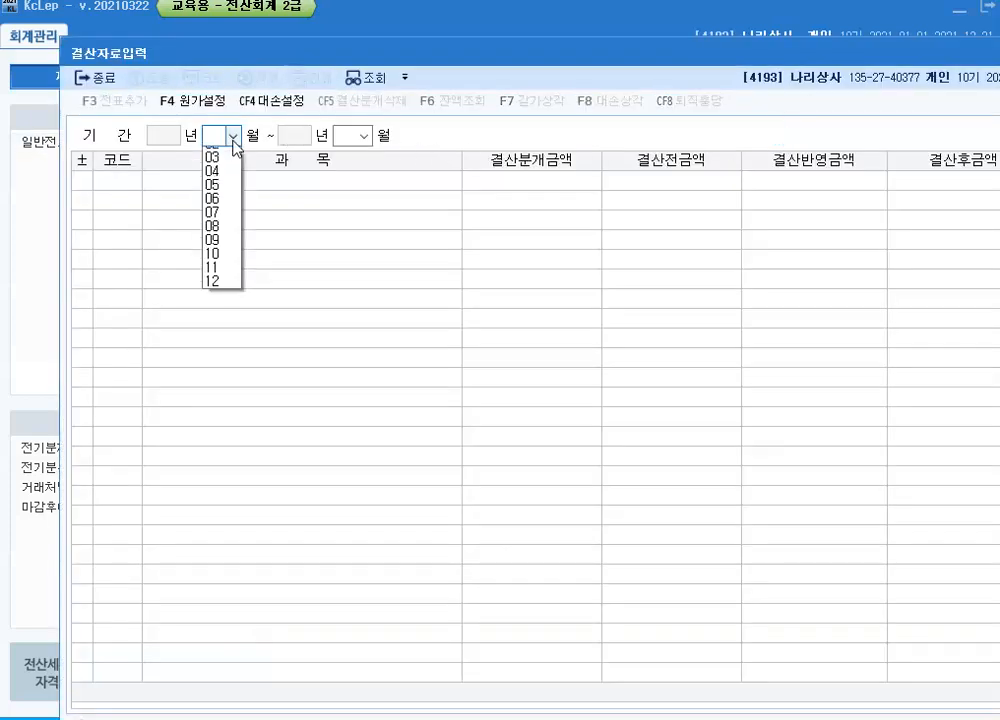
{"action": "left_click", "coordinate": [221, 154]}
{"action": "left_click", "coordinate": [364, 136]}
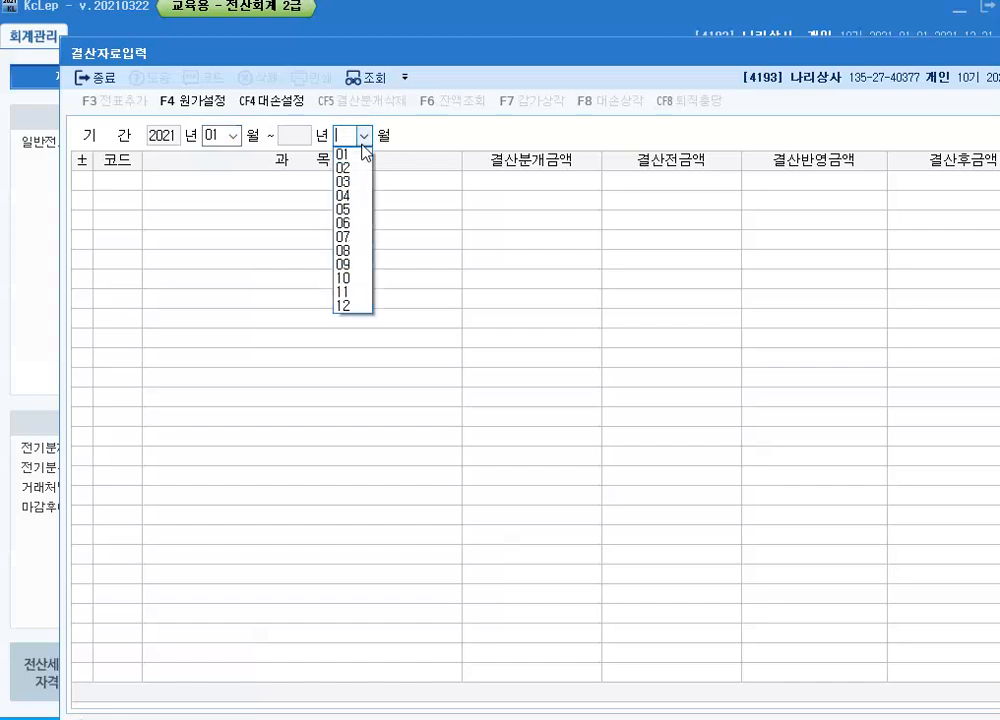
{"action": "left_click", "coordinate": [348, 305]}
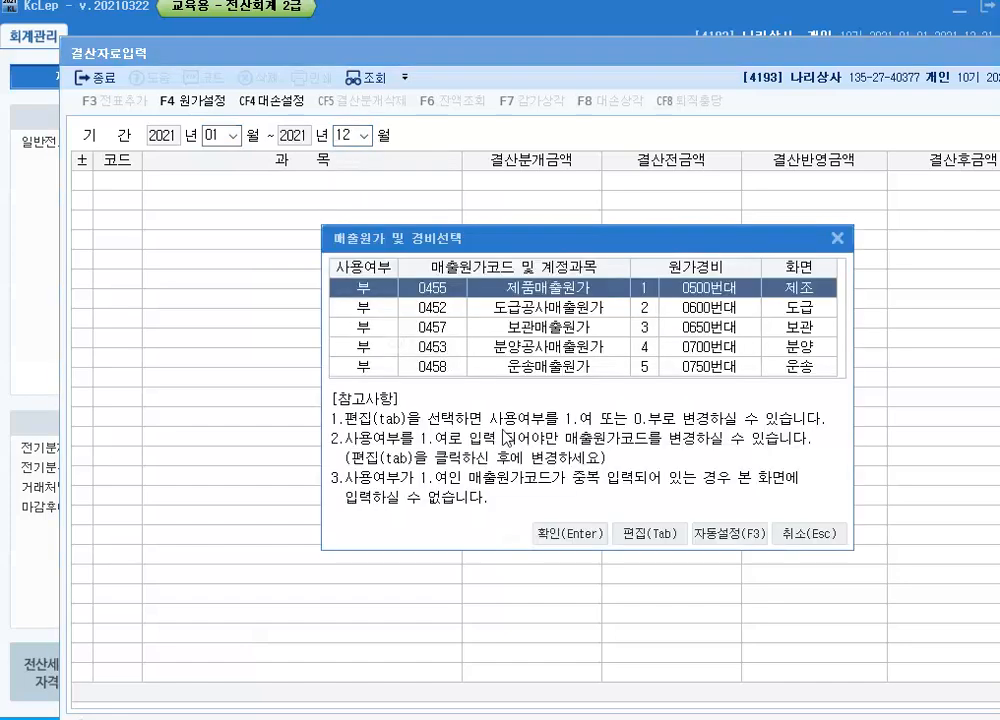
{"action": "left_click", "coordinate": [566, 540]}
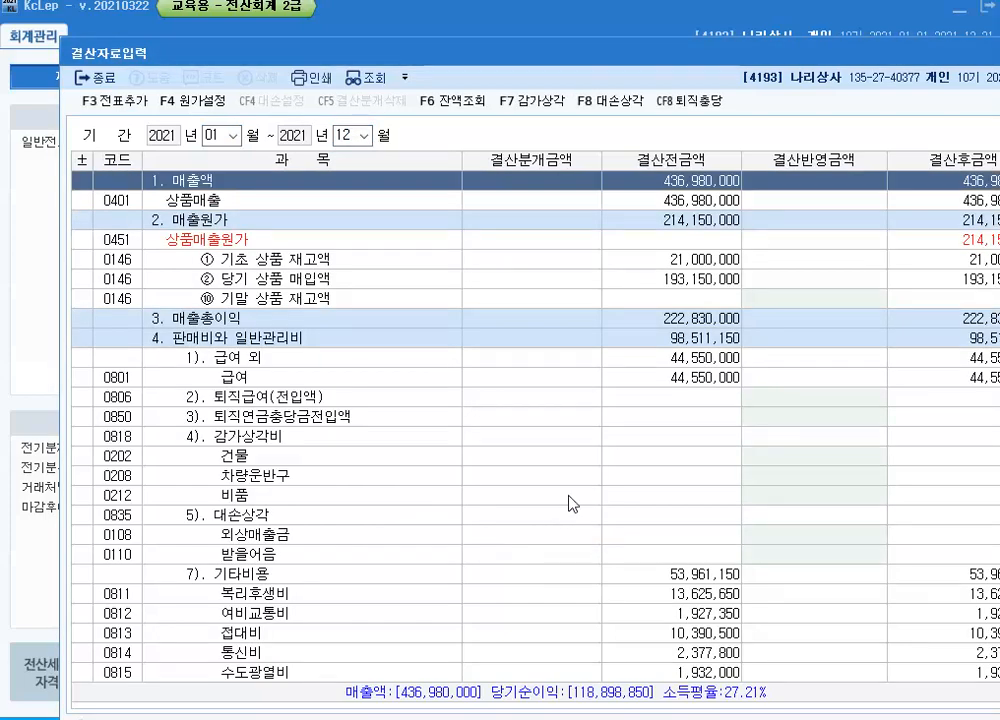
Enter depreciation under 감가상각비 in 결산반영금액: 4,200,000 for 건물 and 1,600,000 for 차량운반구
{"action": "scroll", "coordinate": [572, 503], "scroll_direction": "down", "scroll_amount": 3}
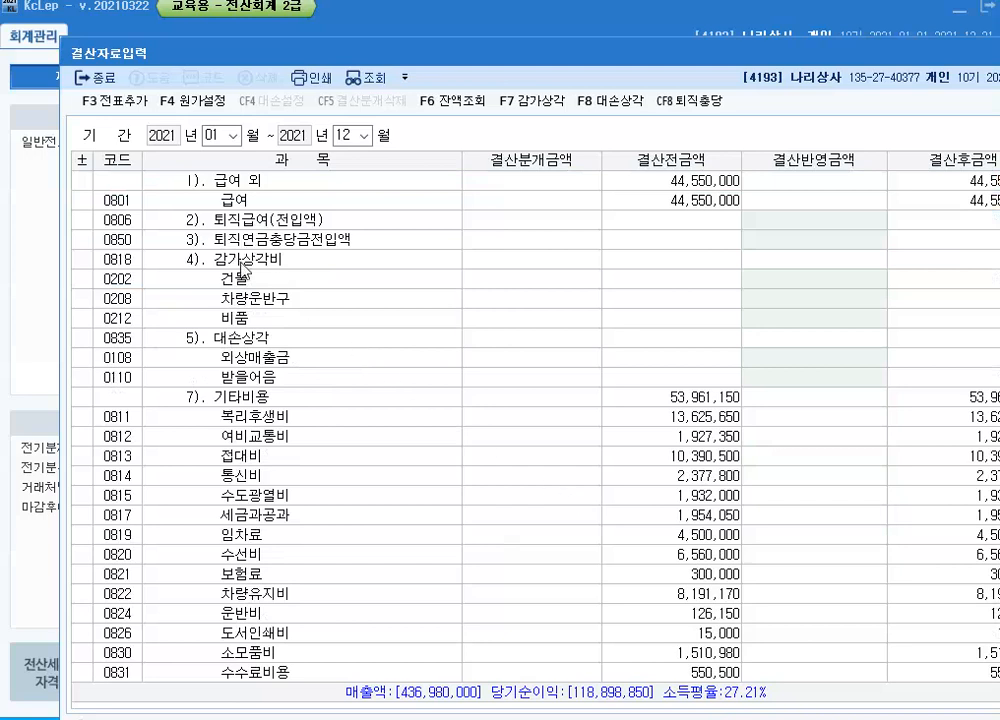
{"action": "left_click", "coordinate": [761, 285]}
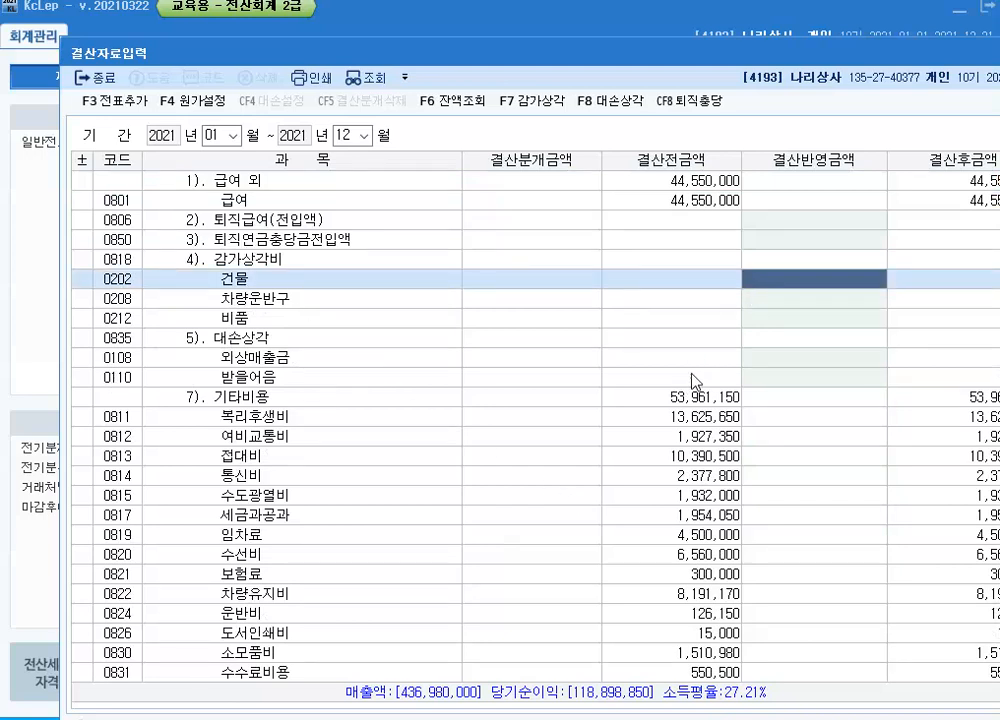
{"action": "type", "text": "4200000"}
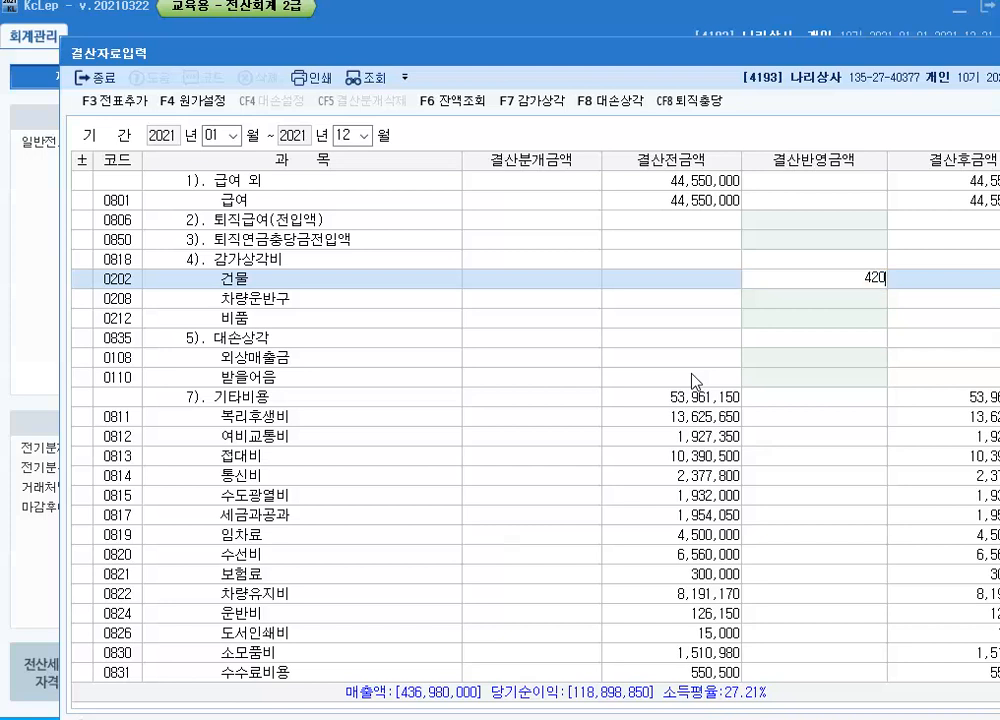
{"action": "key", "text": "Return"}
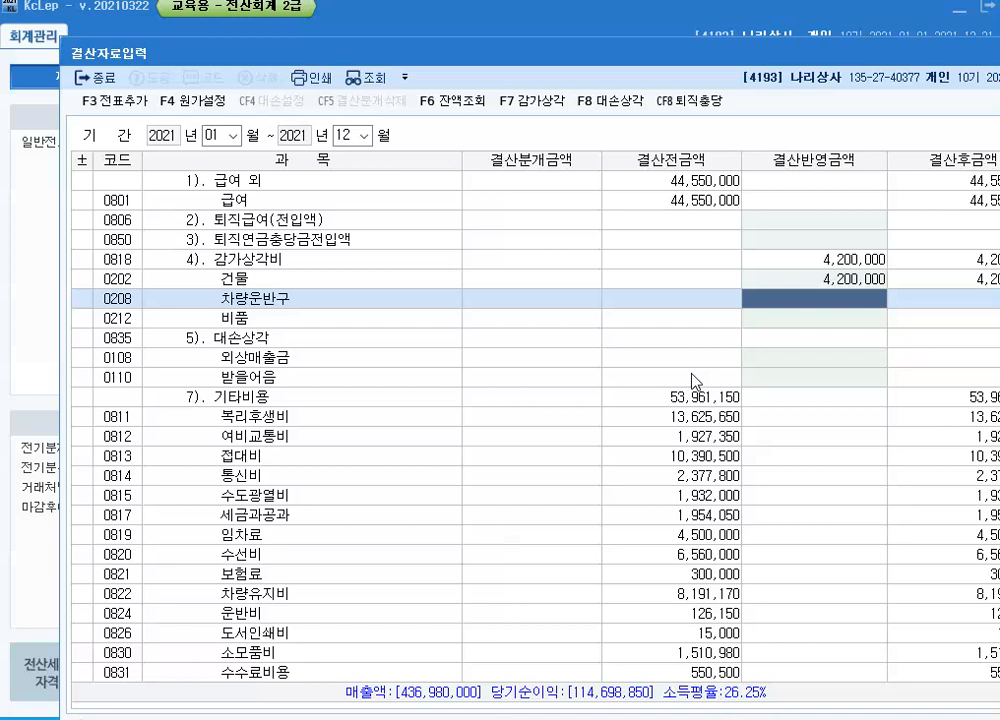
{"action": "type", "text": "1600000"}
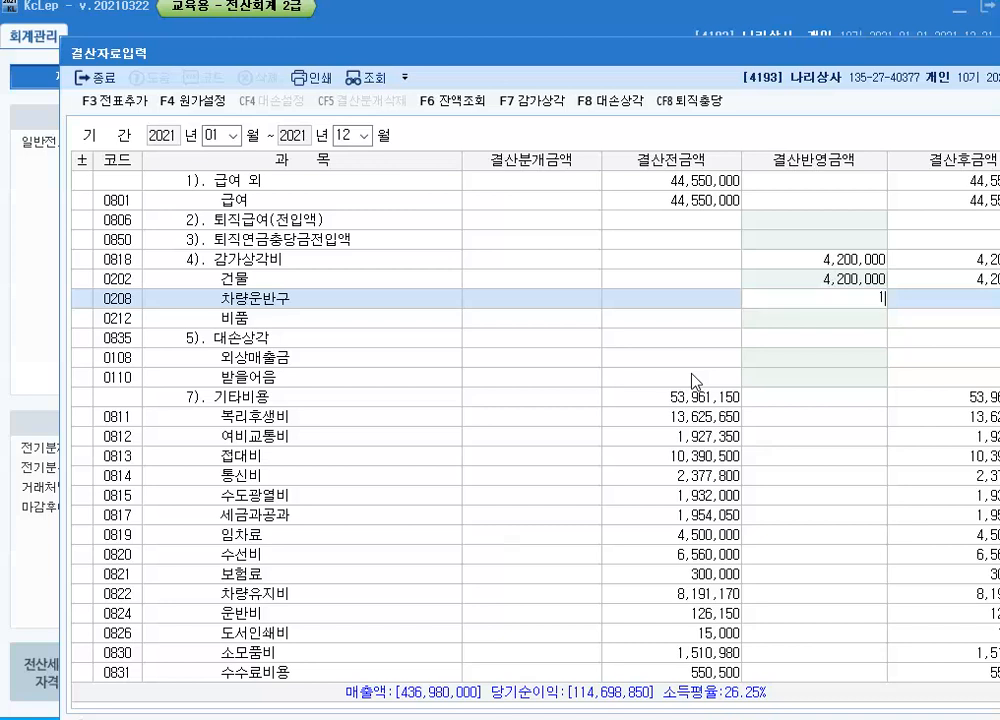
{"action": "key", "text": "Return"}
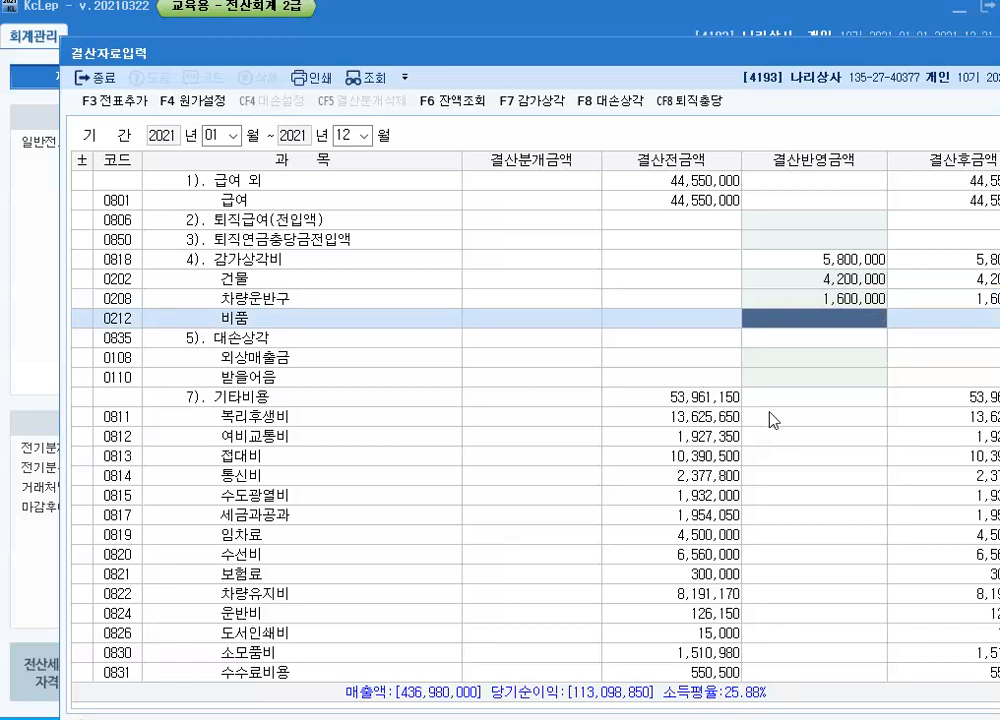
Enter 3,600,000 as the 결산반영금액 for 기말 상품 재고액
{"action": "scroll", "coordinate": [770, 420], "scroll_direction": "up", "scroll_amount": 3}
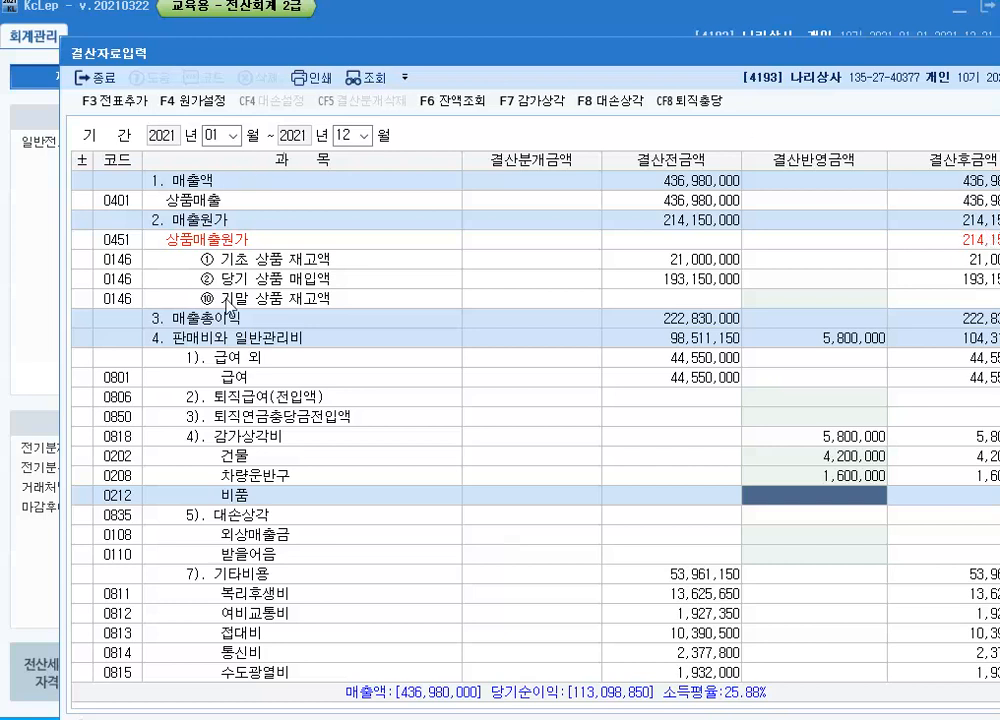
{"action": "left_click", "coordinate": [848, 300]}
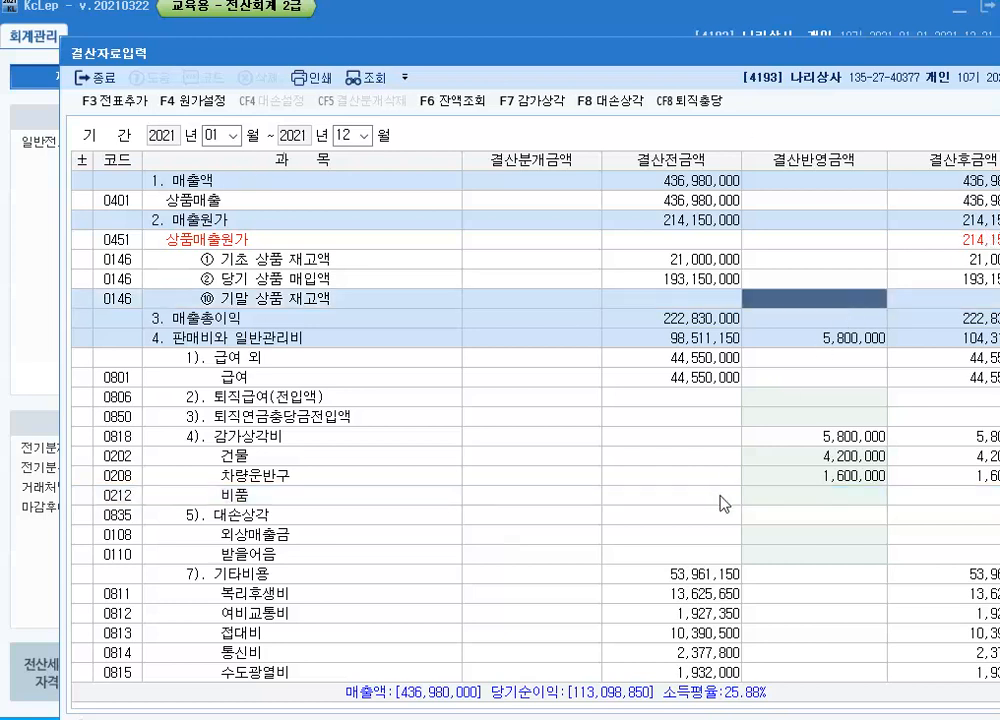
{"action": "type", "text": "3600000"}
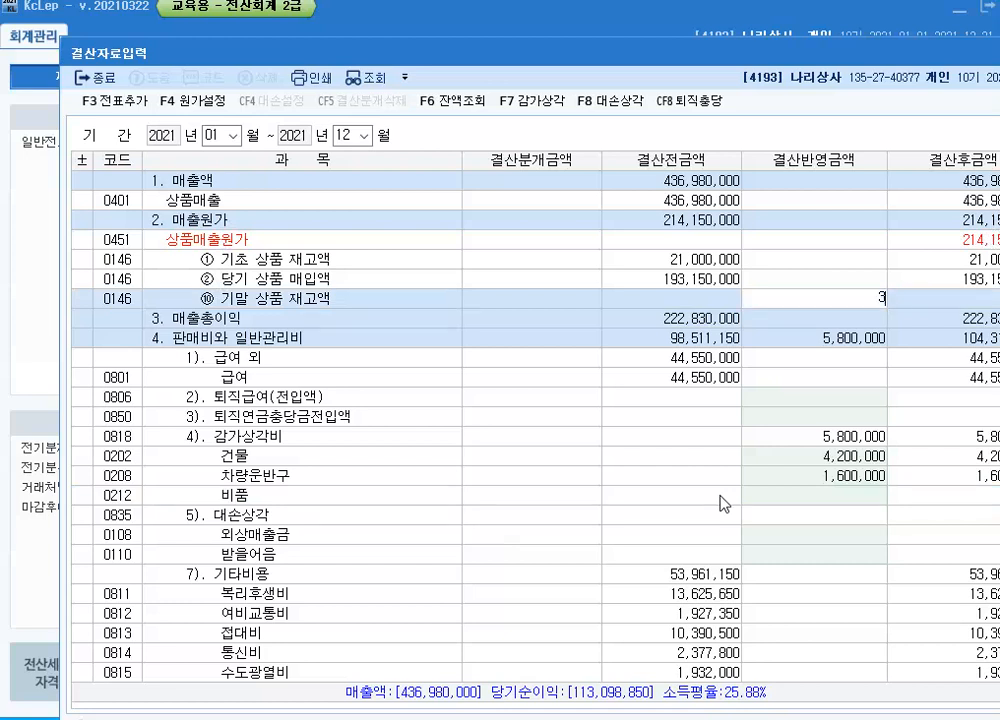
{"action": "key", "text": "Return"}
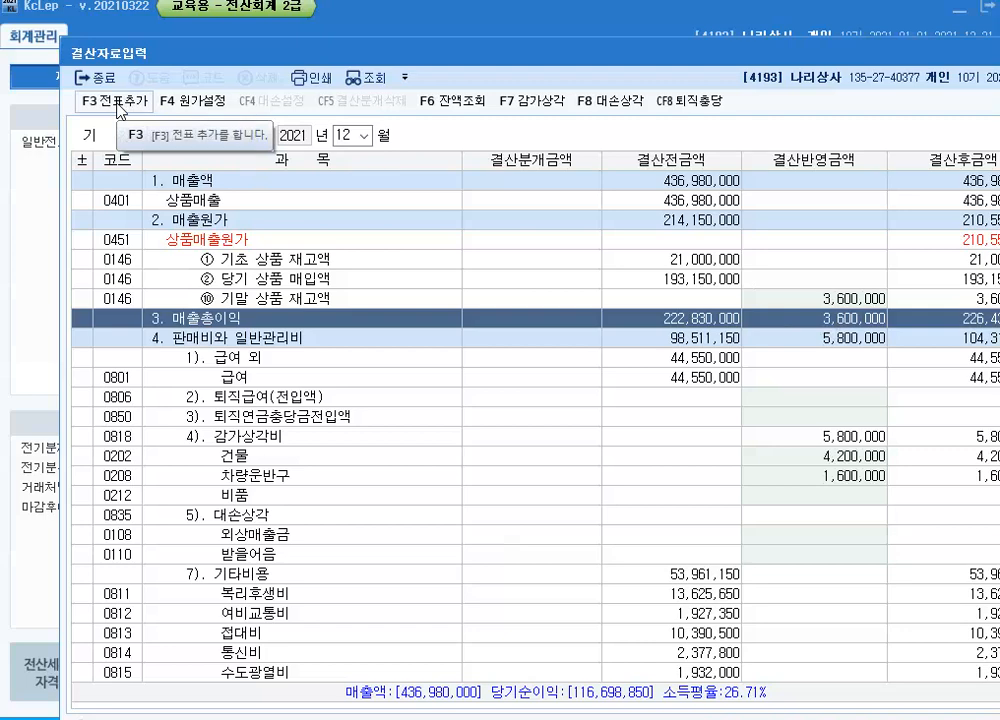
Add the closing entries to 일반전표 with 전표추가 and close 결산자료입력
{"action": "left_click", "coordinate": [118, 104]}
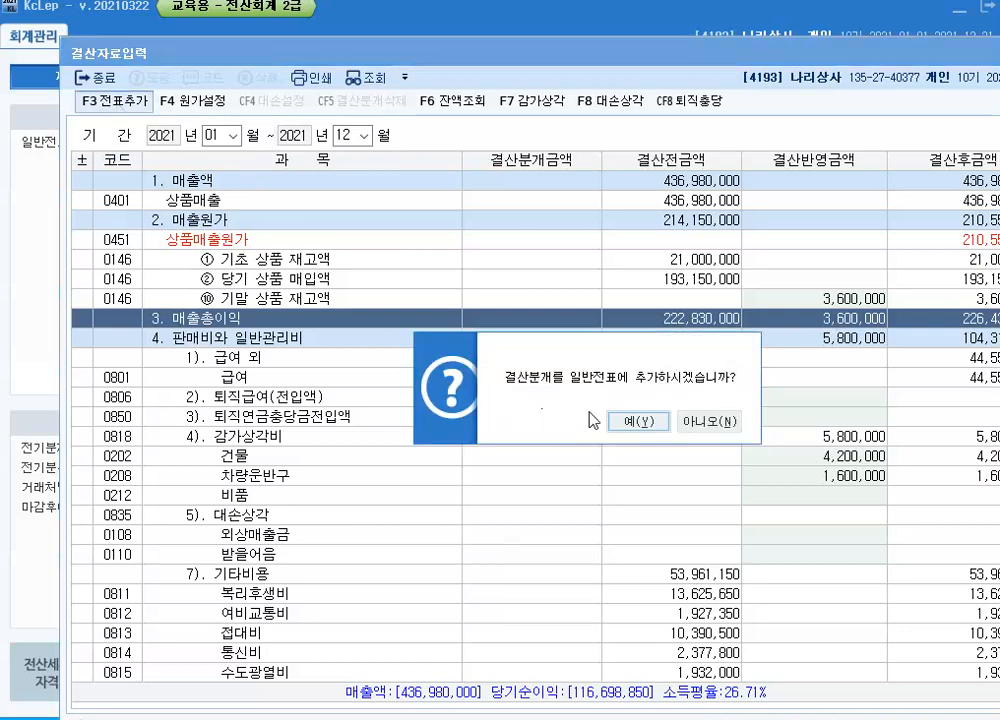
{"action": "left_click", "coordinate": [632, 421]}
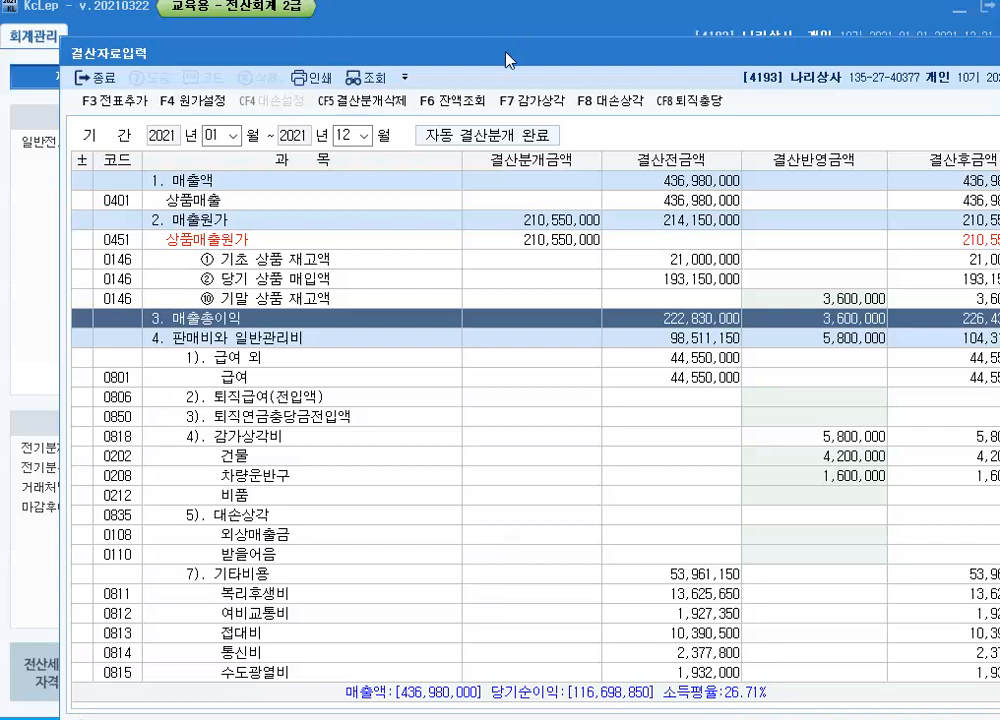
{"action": "double_click", "coordinate": [395, 42]}
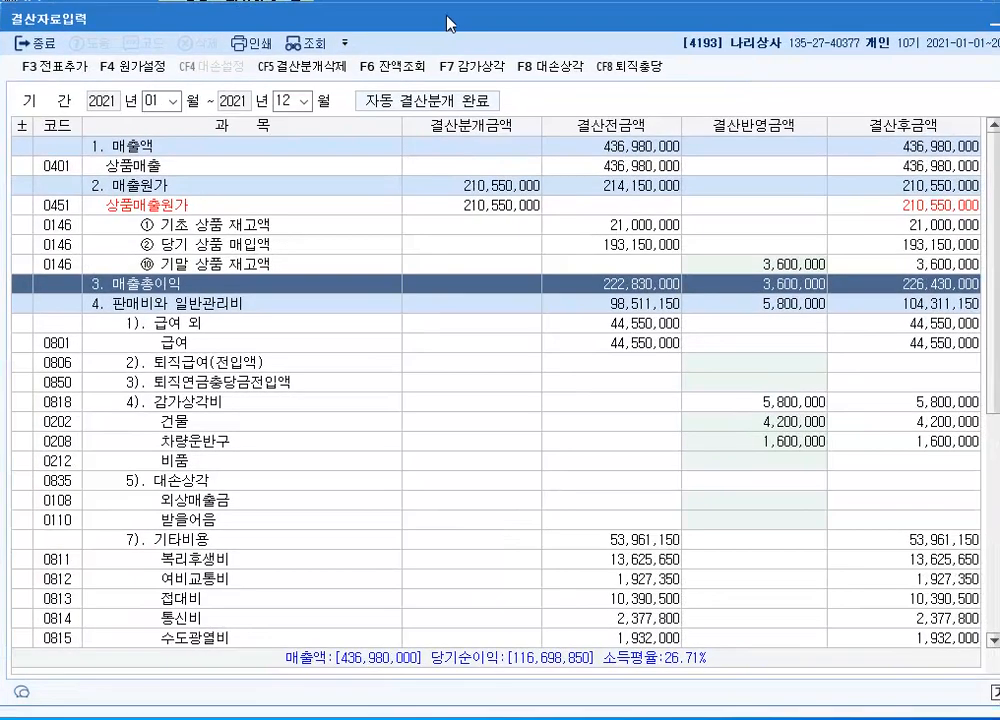
{"action": "key", "text": "Escape"}
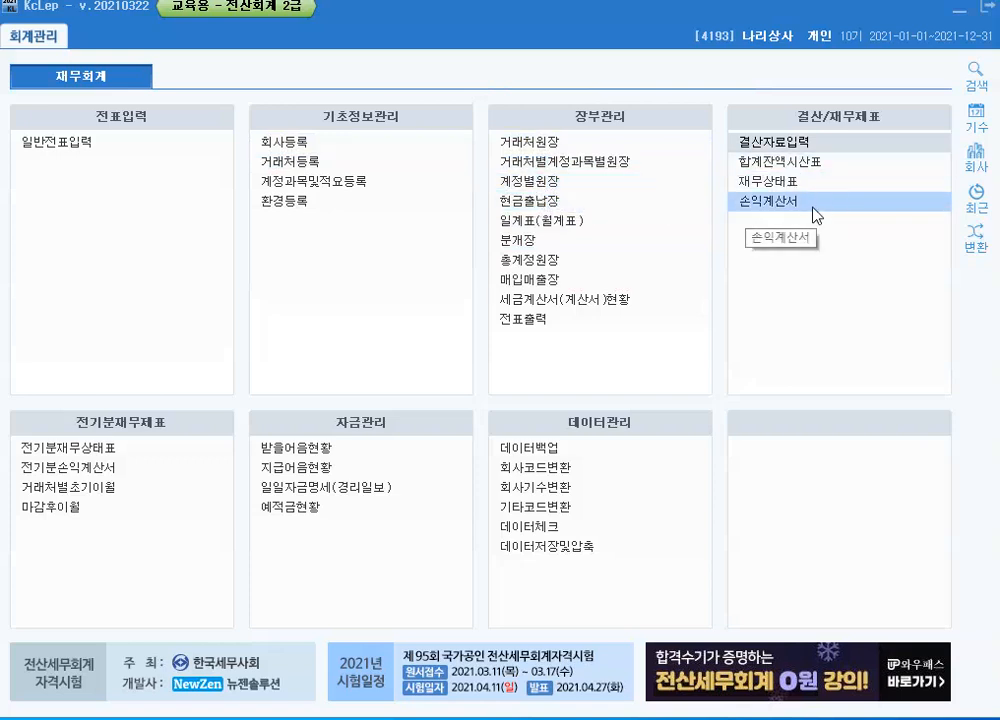
Open 재무상태표 for June 2021, examine the current-asset balances such as 보통예금, and close it
{"action": "left_click", "coordinate": [763, 186]}
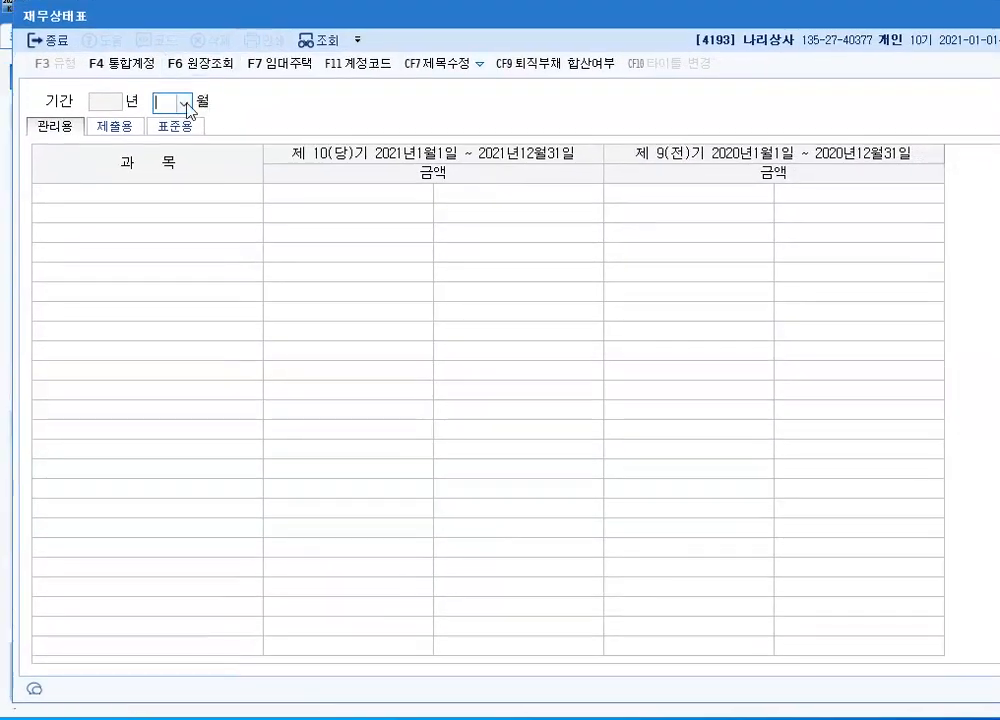
{"action": "left_click", "coordinate": [185, 101]}
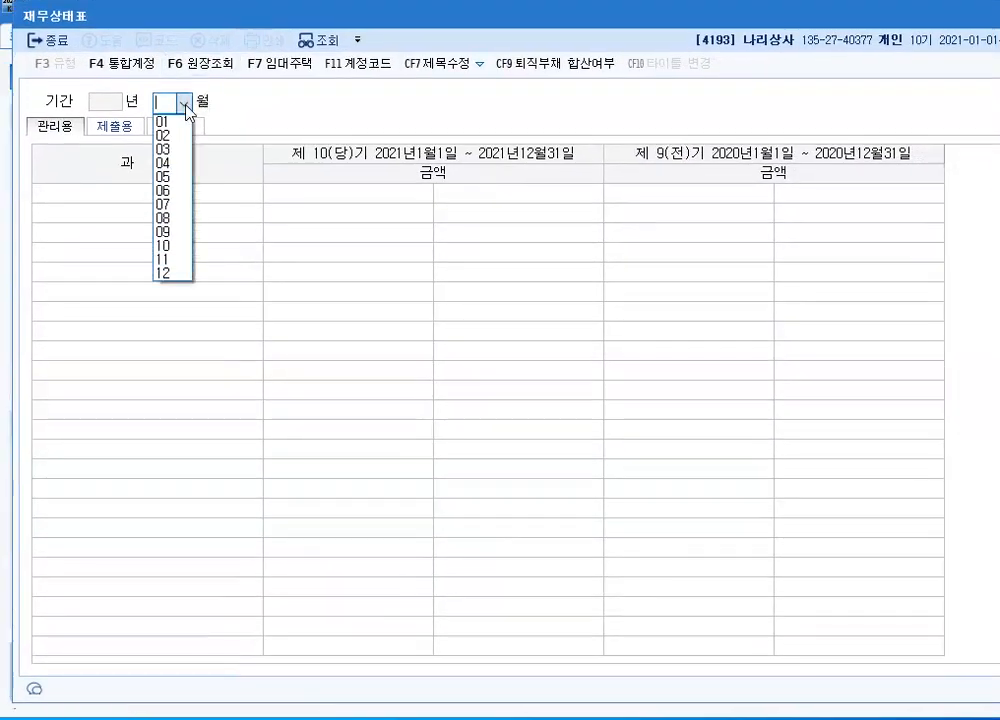
{"action": "left_click", "coordinate": [180, 192]}
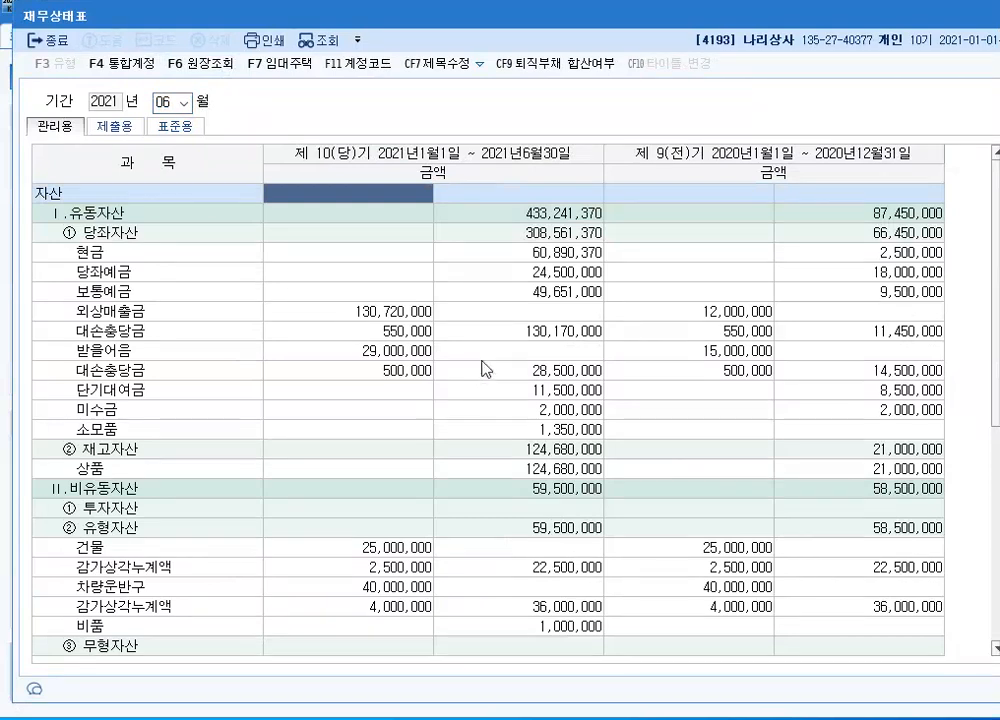
{"action": "left_click", "coordinate": [460, 294]}
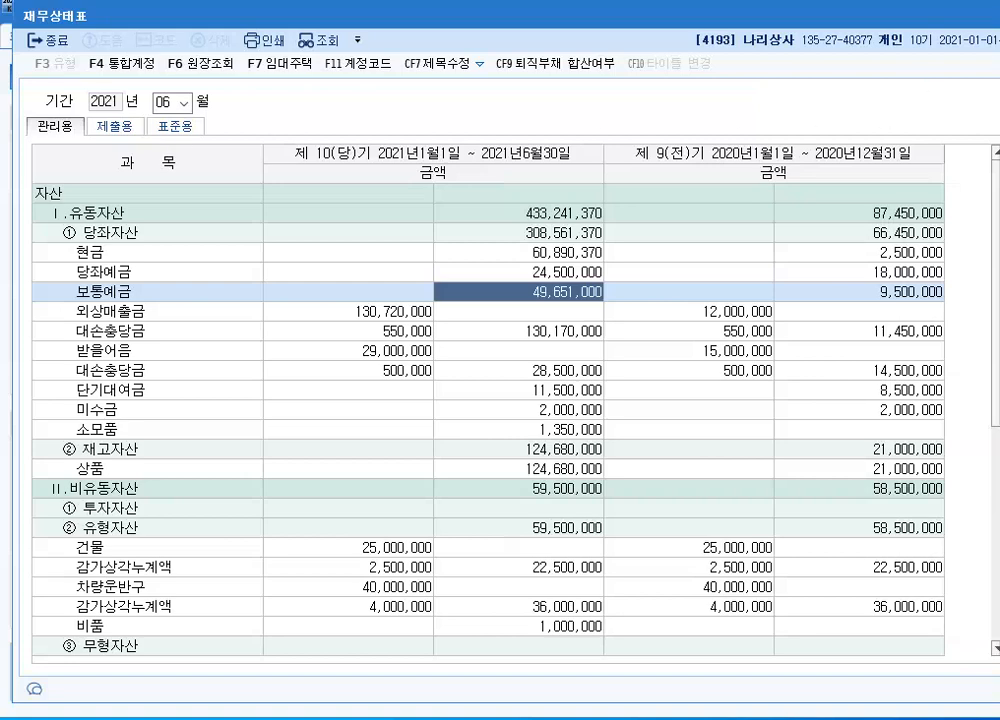
{"action": "key", "text": "Escape"}
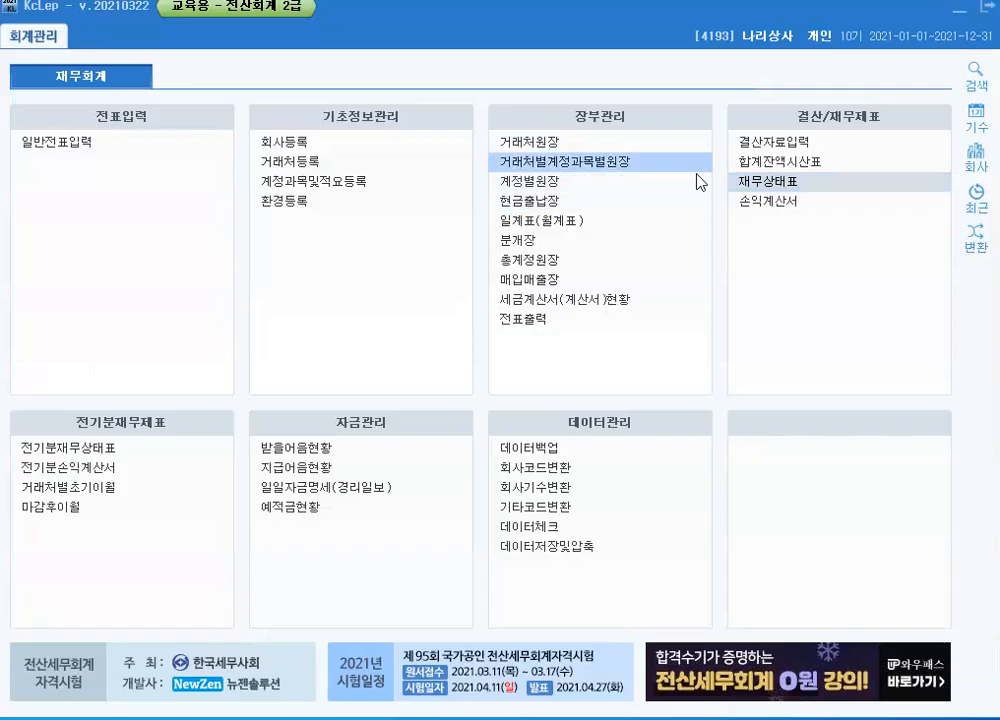
Open 합계잔액시산표 for June 30, 2021, examine the debit balance of 보통예금, and close the trial balance
{"action": "left_click", "coordinate": [746, 162]}
{"action": "left_click", "coordinate": [289, 121]}
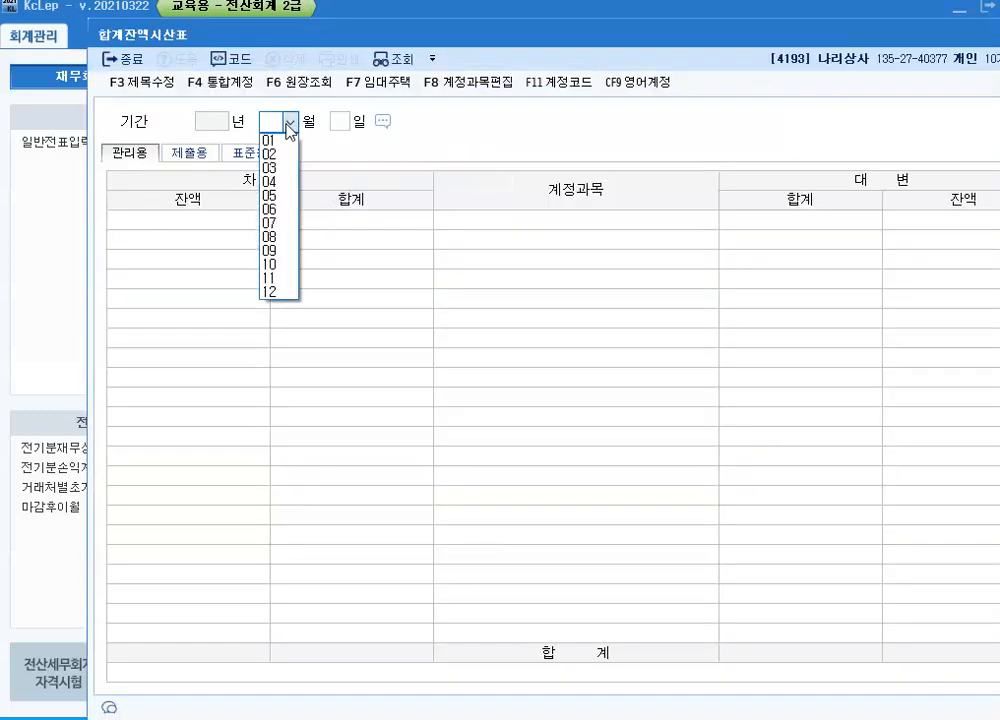
{"action": "left_click", "coordinate": [280, 210]}
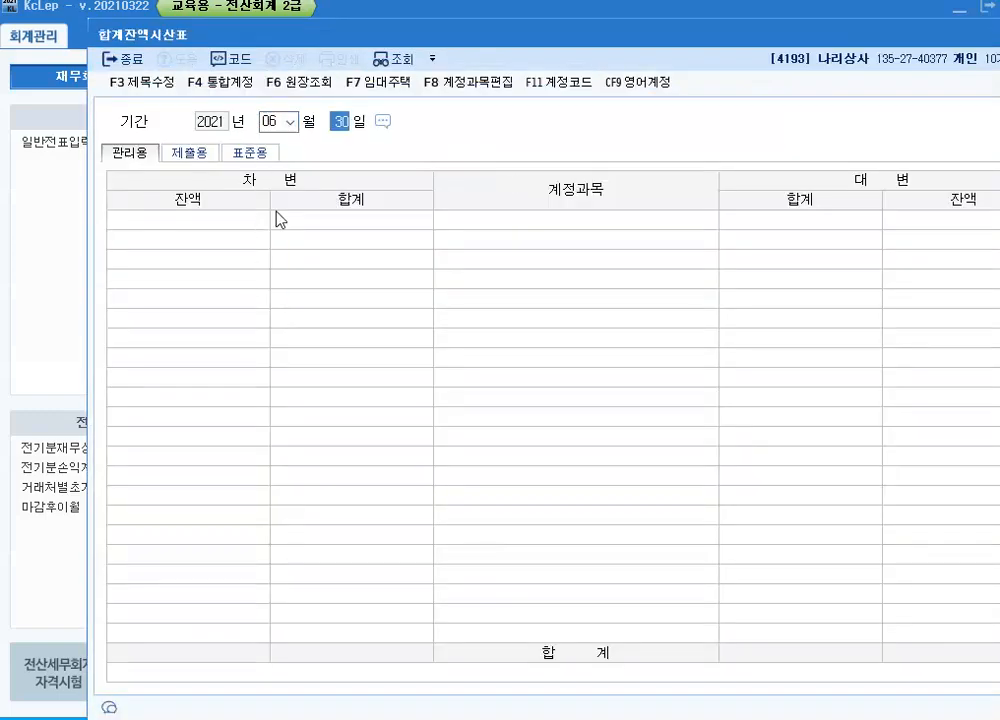
{"action": "key", "text": "Return"}
{"action": "left_click", "coordinate": [509, 300]}
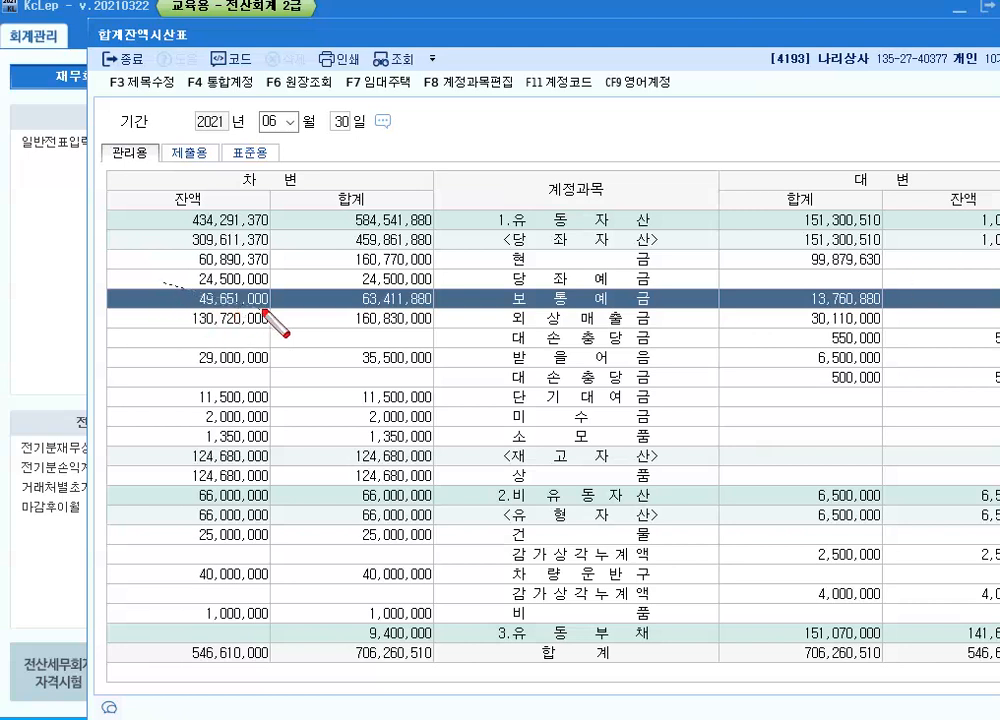
{"action": "left_click_drag", "start_coordinate": [196, 307], "coordinate": [190, 299]}
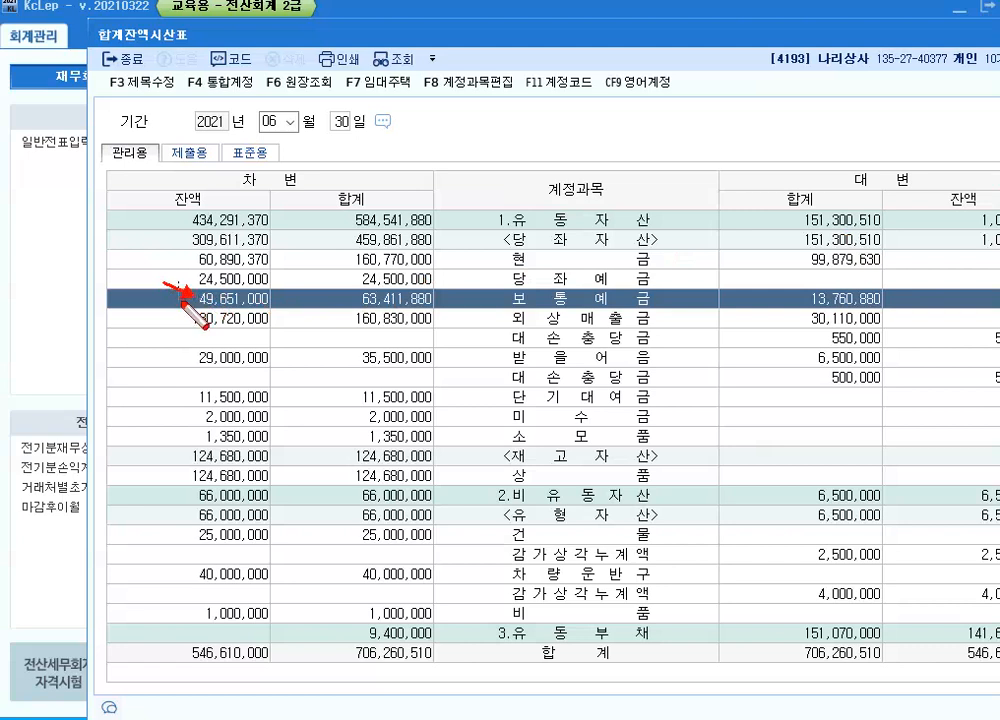
{"action": "left_click_drag", "start_coordinate": [176, 281], "coordinate": [275, 310]}
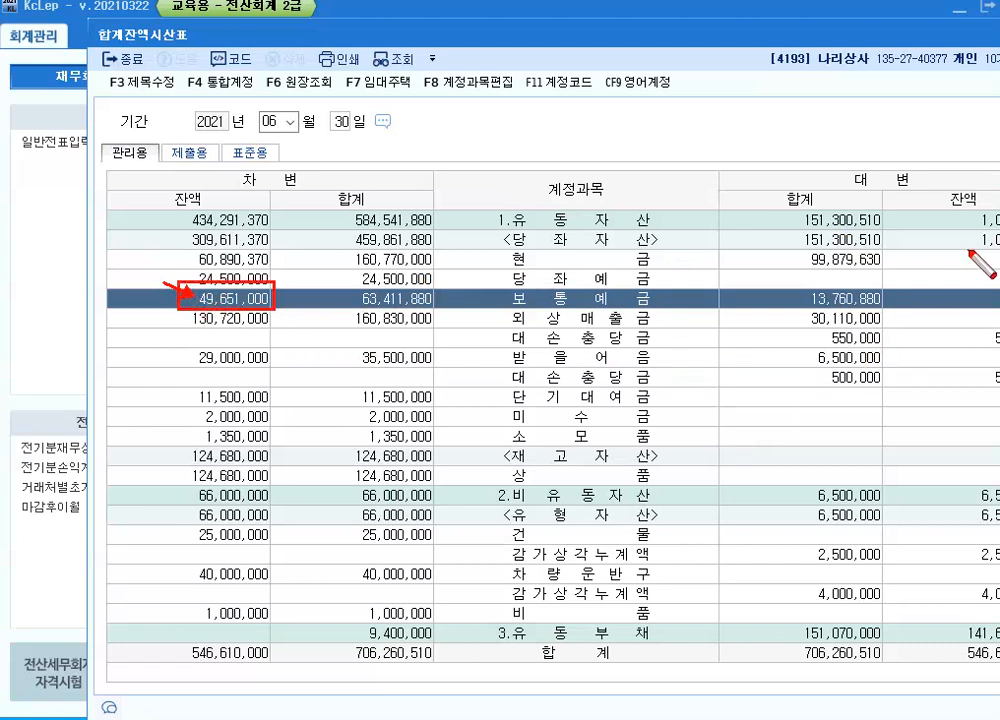
{"action": "key", "text": "Escape"}
{"action": "key", "text": "Escape"}
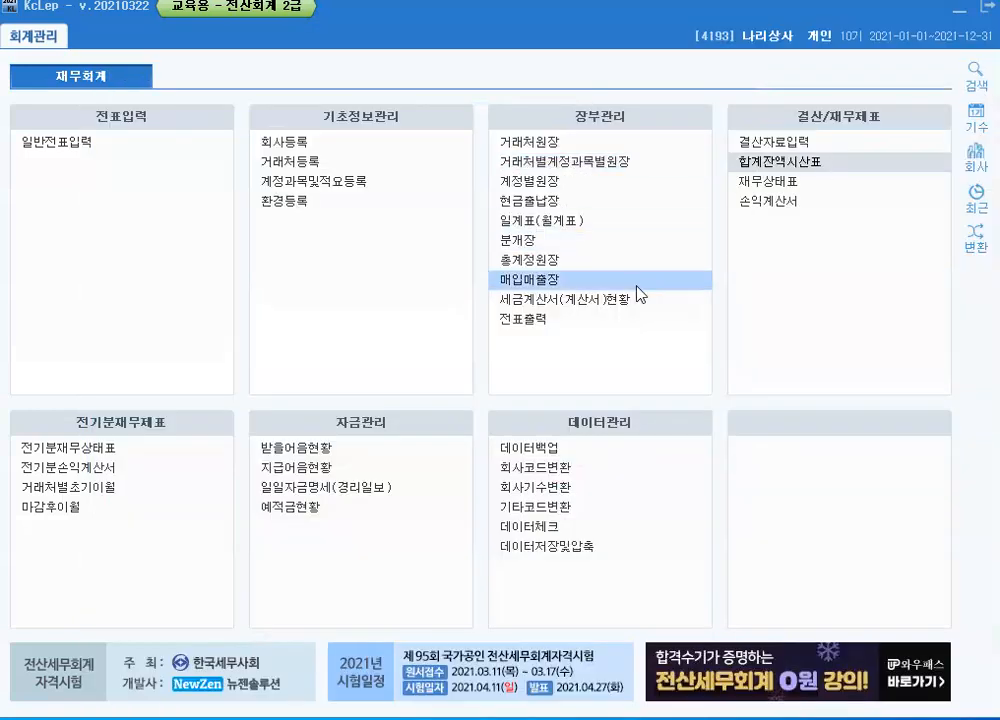
Open 계정별원장 and set the period to January 1 through June 30, 2021
{"action": "left_click", "coordinate": [528, 182]}
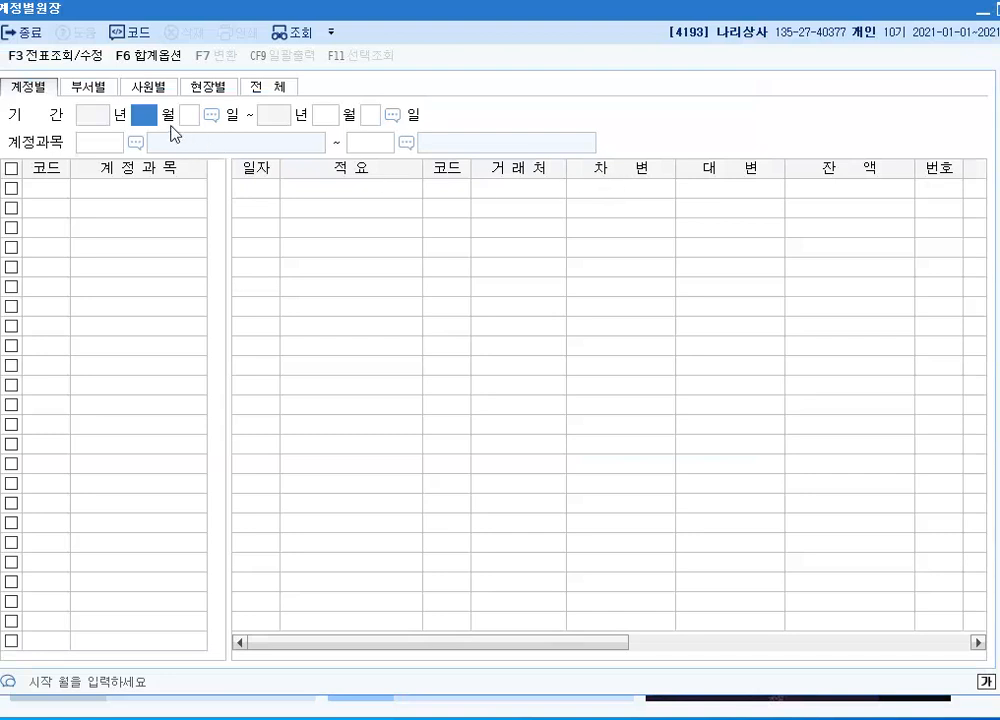
{"action": "type", "text": "1"}
{"action": "key", "text": "Return"}
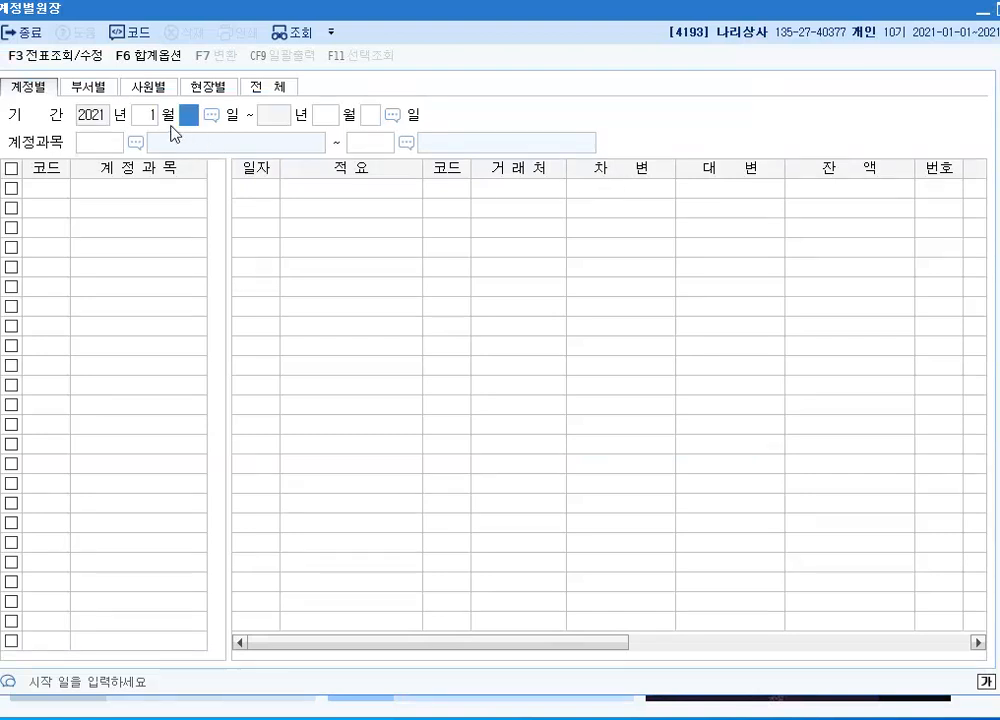
{"action": "type", "text": "1"}
{"action": "key", "text": "Return"}
{"action": "type", "text": "6"}
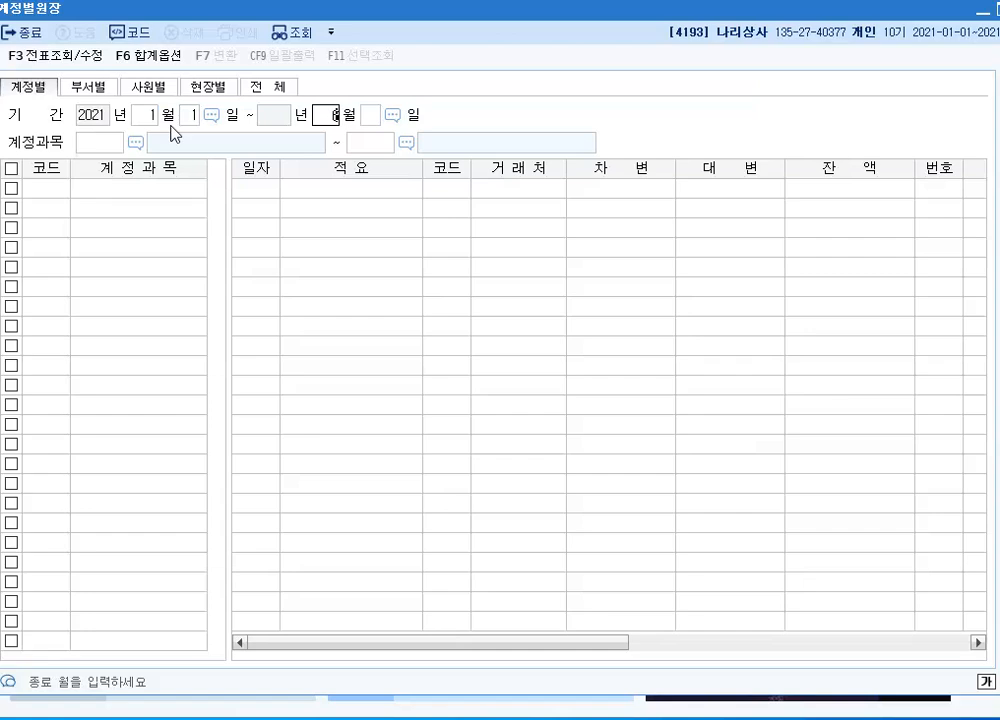
{"action": "key", "text": "Return"}
{"action": "type", "text": "30"}
{"action": "key", "text": "Return"}
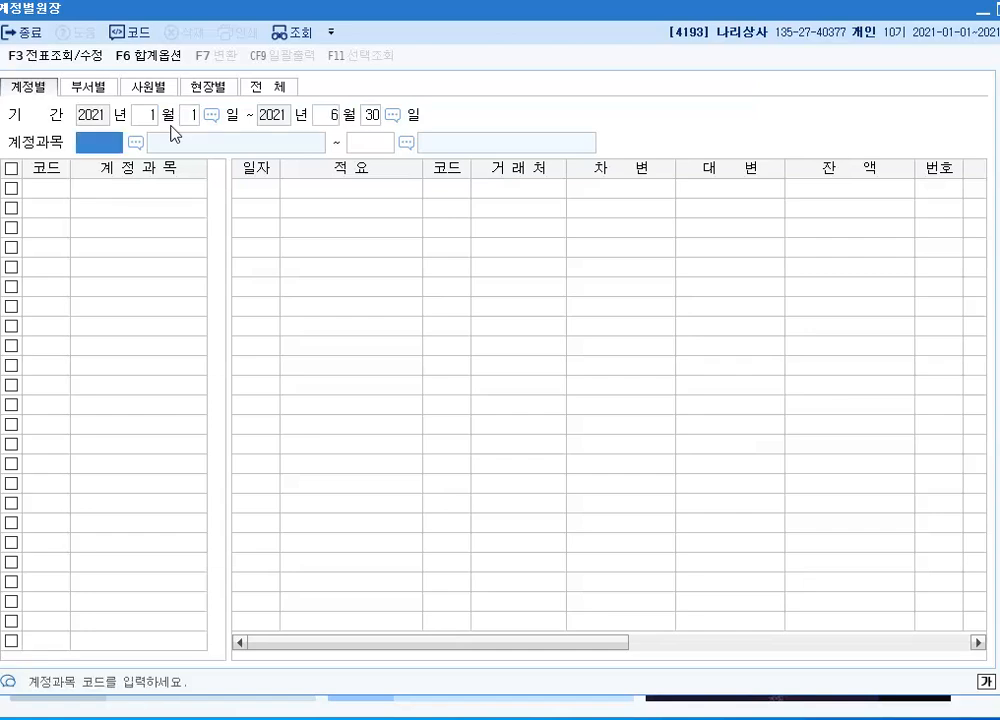
Look up account 0103 보통예금 in the ledger, examine the final 잔액 in June, and close it
{"action": "type", "text": "103"}
{"action": "key", "text": "Return"}
{"action": "type", "text": "103"}
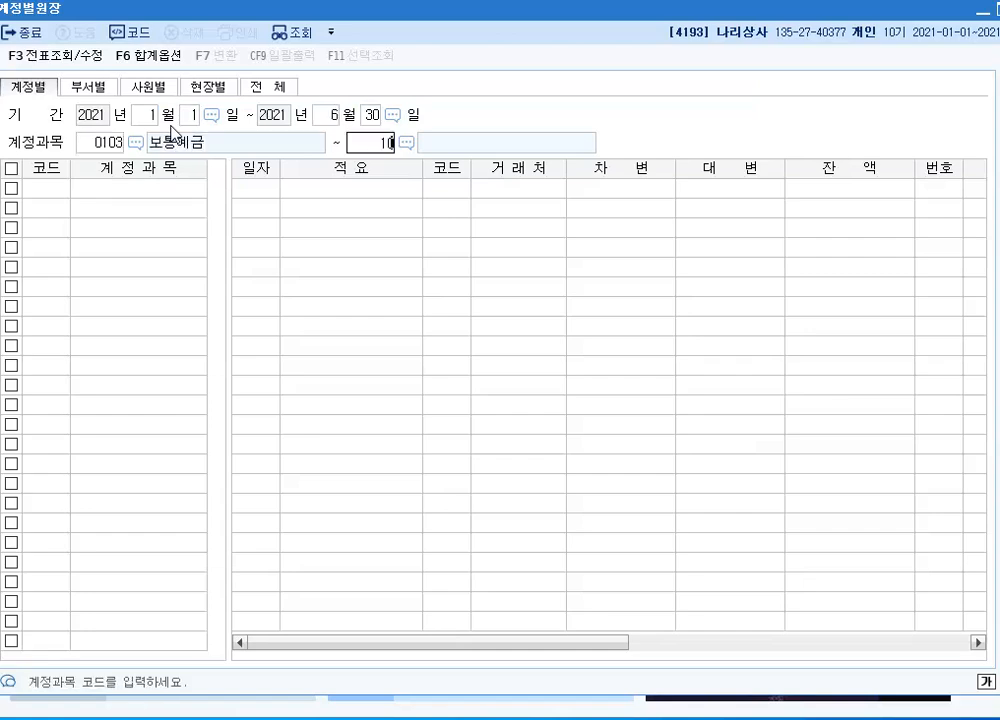
{"action": "key", "text": "Return"}
{"action": "scroll", "coordinate": [594, 308], "scroll_direction": "down", "scroll_amount": 1}
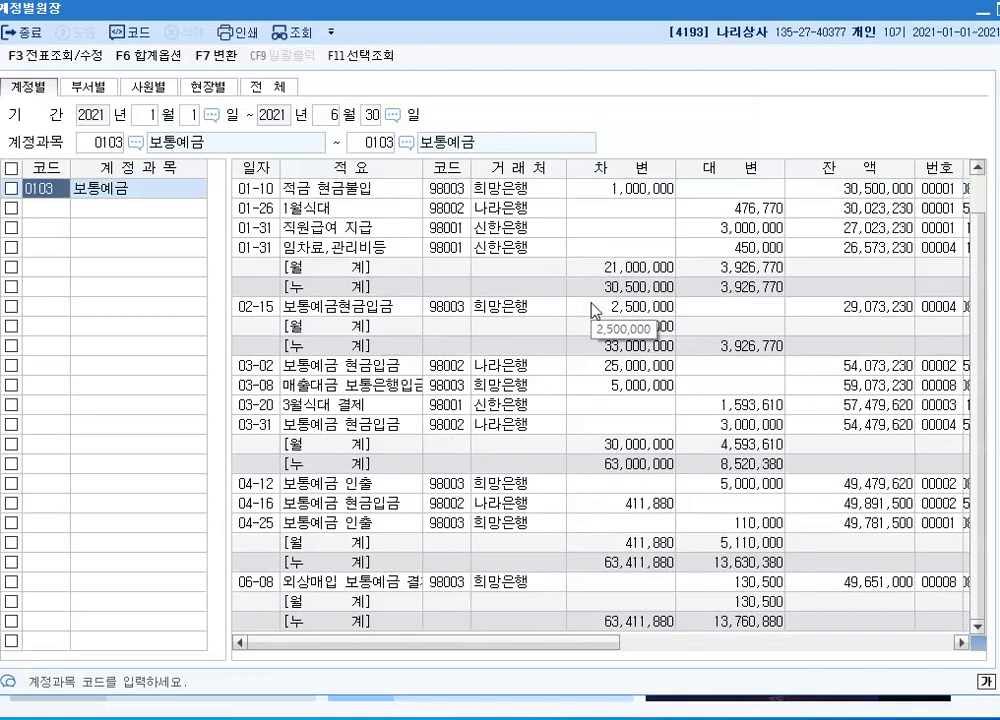
{"action": "left_click_drag", "start_coordinate": [592, 654], "coordinate": [644, 651]}
{"action": "key", "text": "ctrl+shift+d"}
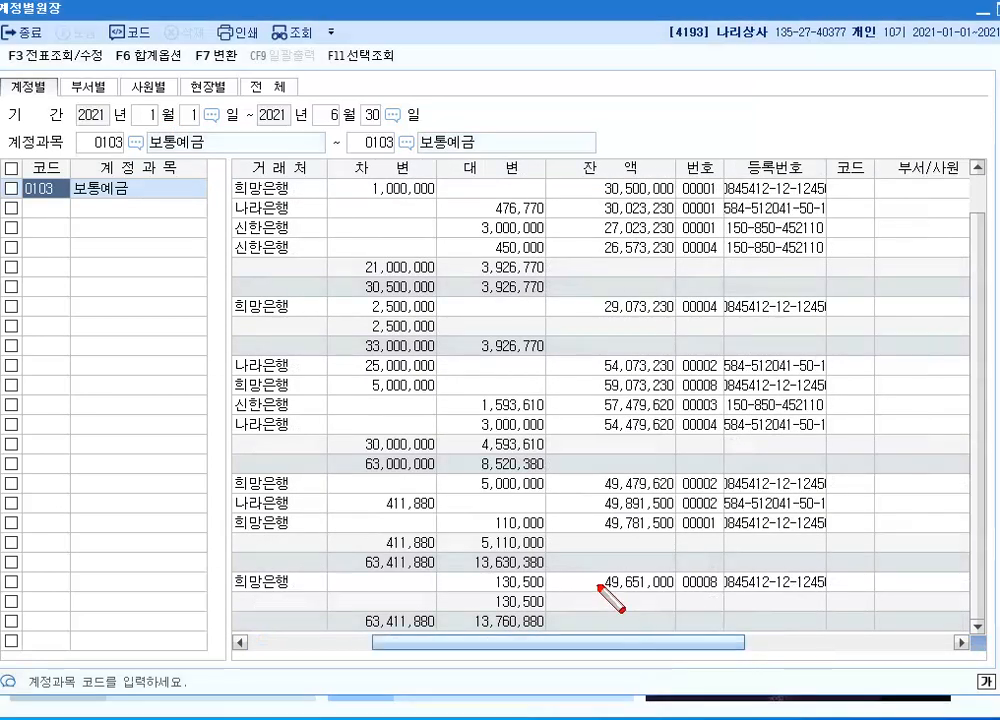
{"action": "left_click_drag", "start_coordinate": [578, 564], "coordinate": [683, 604]}
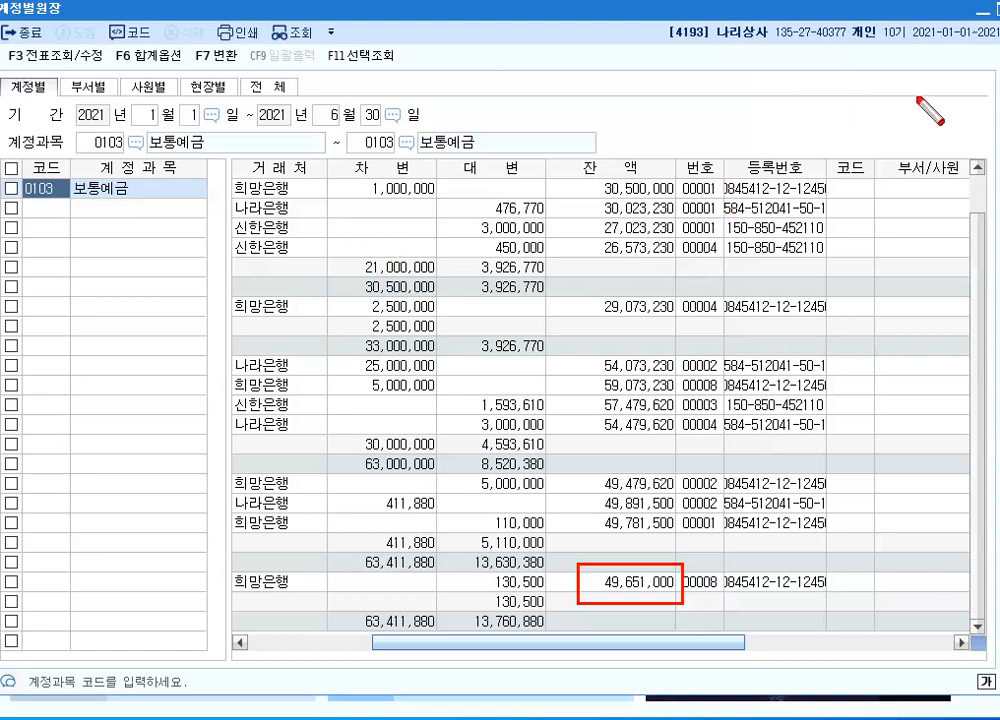
{"action": "key", "text": "Escape"}
{"action": "key", "text": "Escape"}
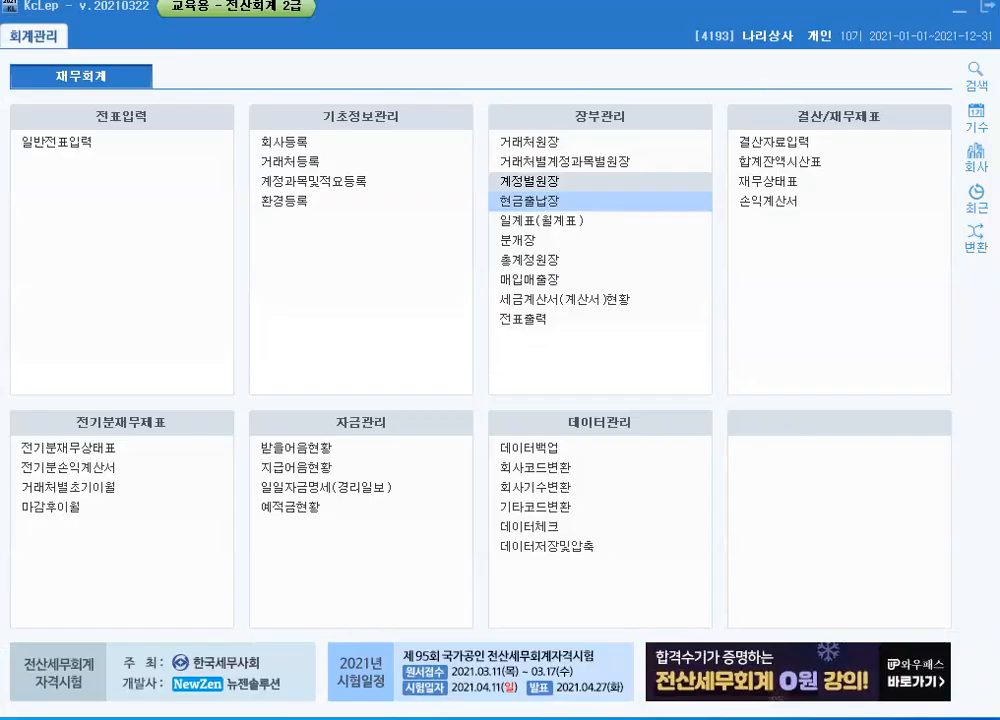
Open 거래처원장 and set the period to January 1 through May 31, 2021
{"action": "left_click", "coordinate": [530, 145]}
{"action": "left_click", "coordinate": [529, 146]}
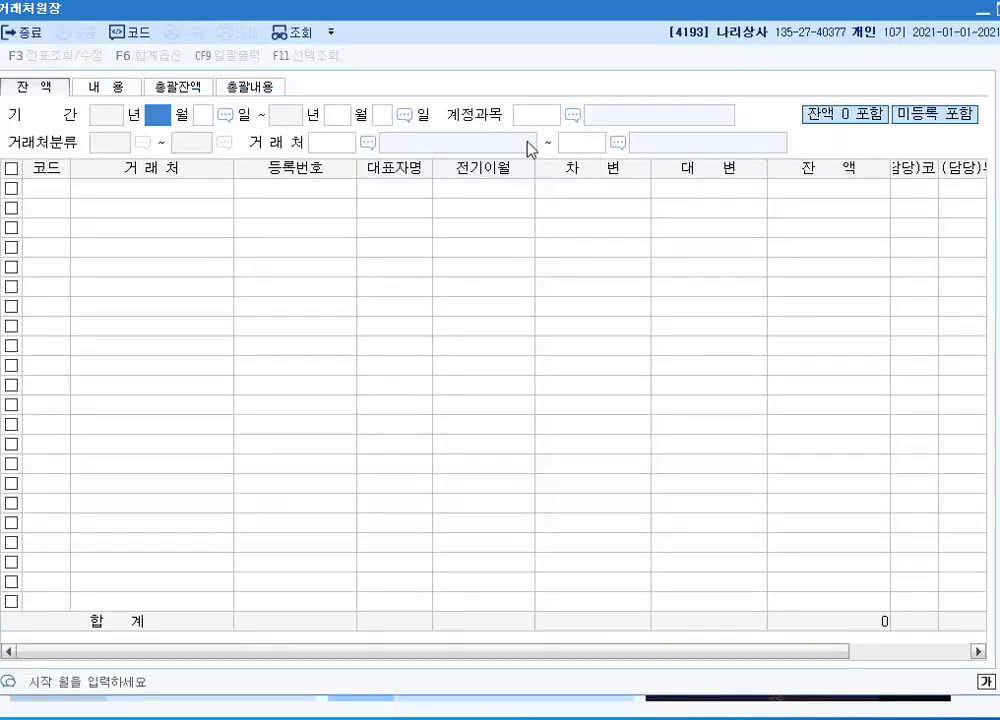
{"action": "type", "text": "1"}
{"action": "key", "text": "Return"}
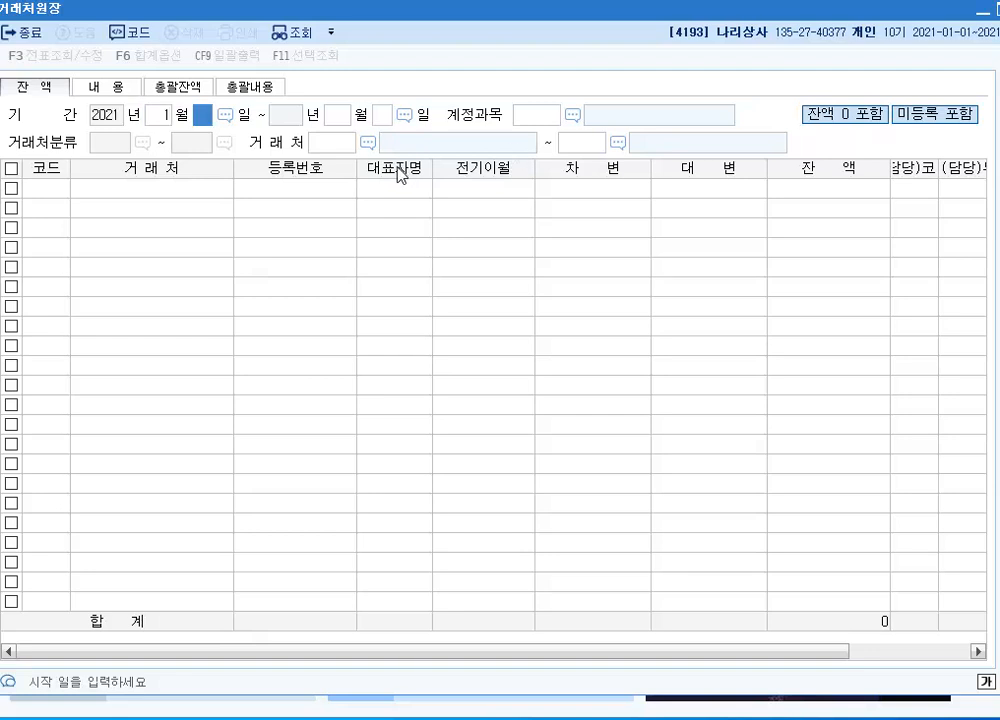
{"action": "type", "text": "1"}
{"action": "key", "text": "Return"}
{"action": "type", "text": "5"}
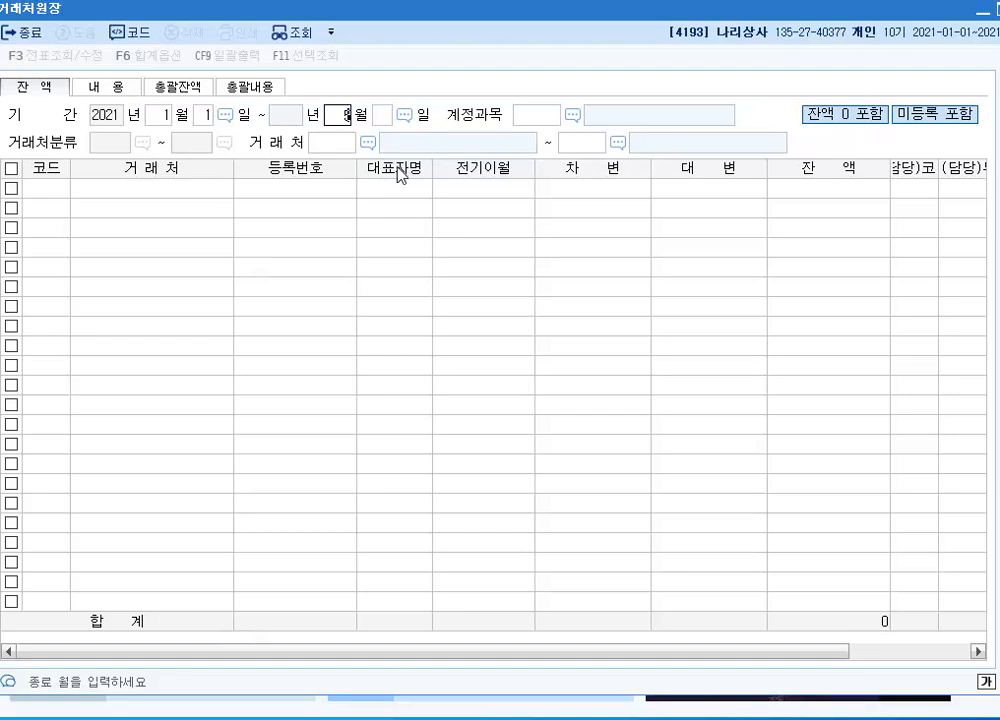
{"action": "key", "text": "Return"}
{"action": "type", "text": "31"}
{"action": "key", "text": "Return"}
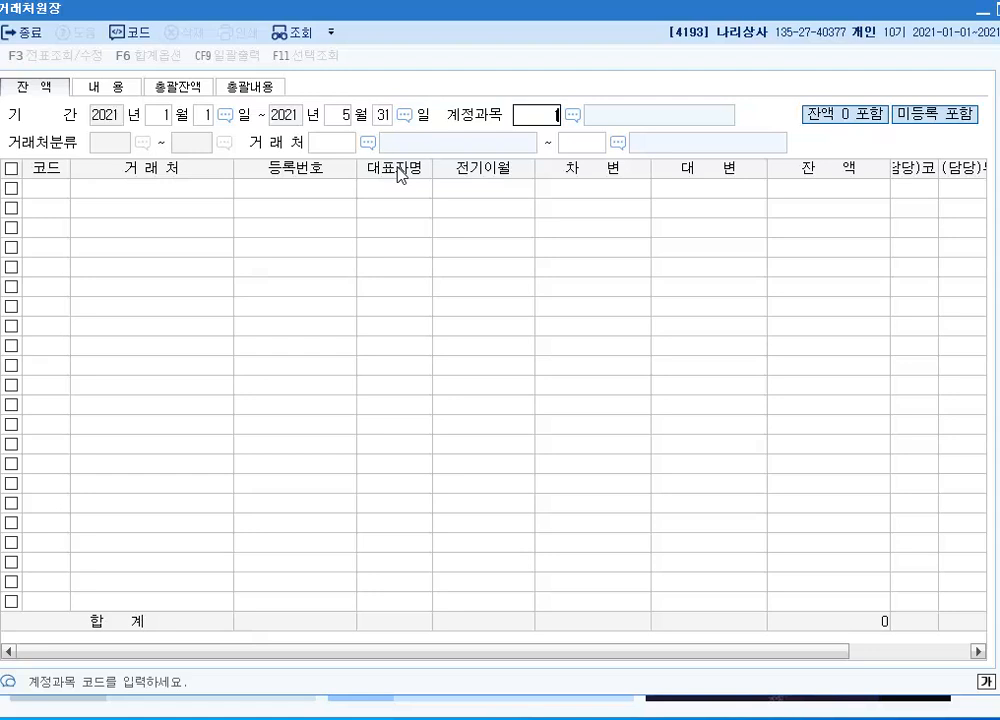
Look up account 0108 외상매출금 for all 거래처 from 00101 유심상사 to 99603 하나카드
{"action": "type", "text": "108"}
{"action": "key", "text": "Return"}
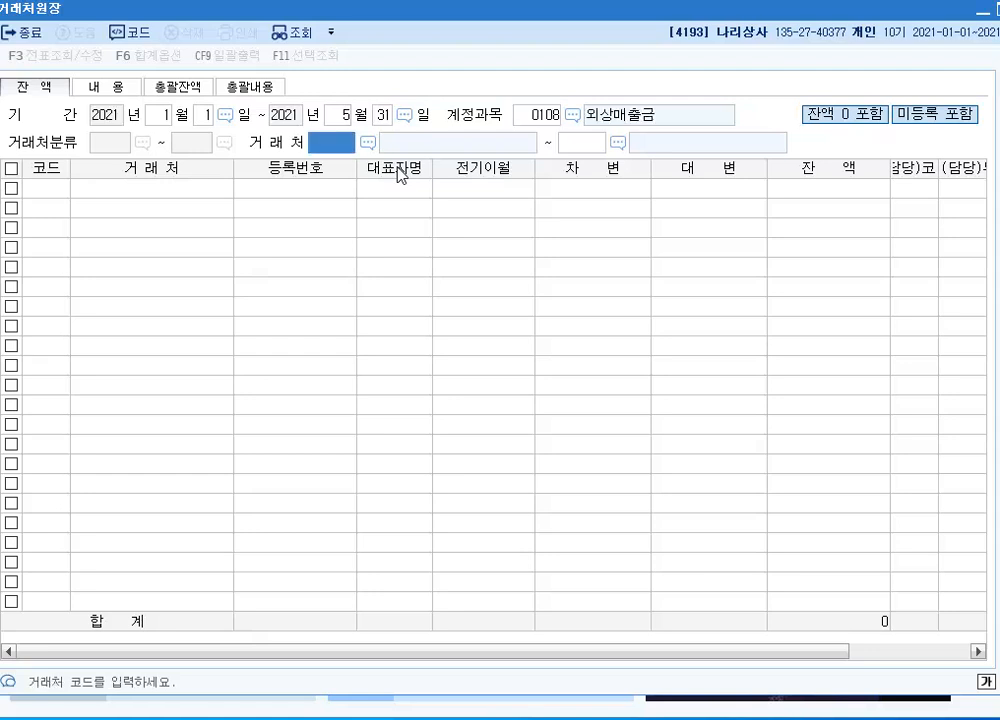
{"action": "type", "text": "101"}
{"action": "key", "text": "Return"}
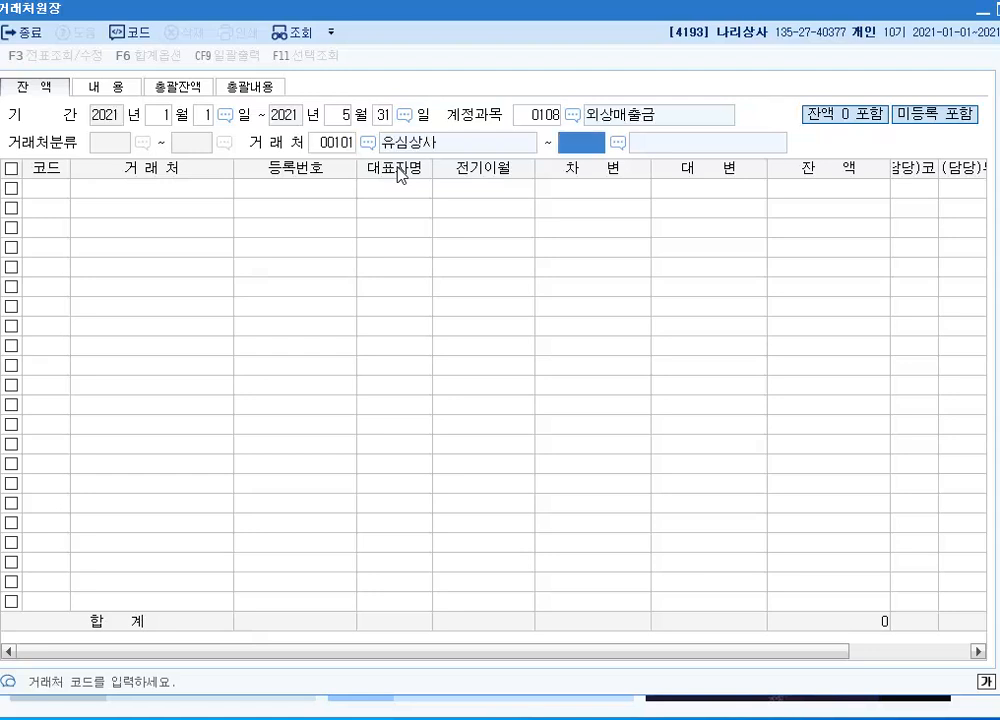
{"action": "key", "text": "Return"}
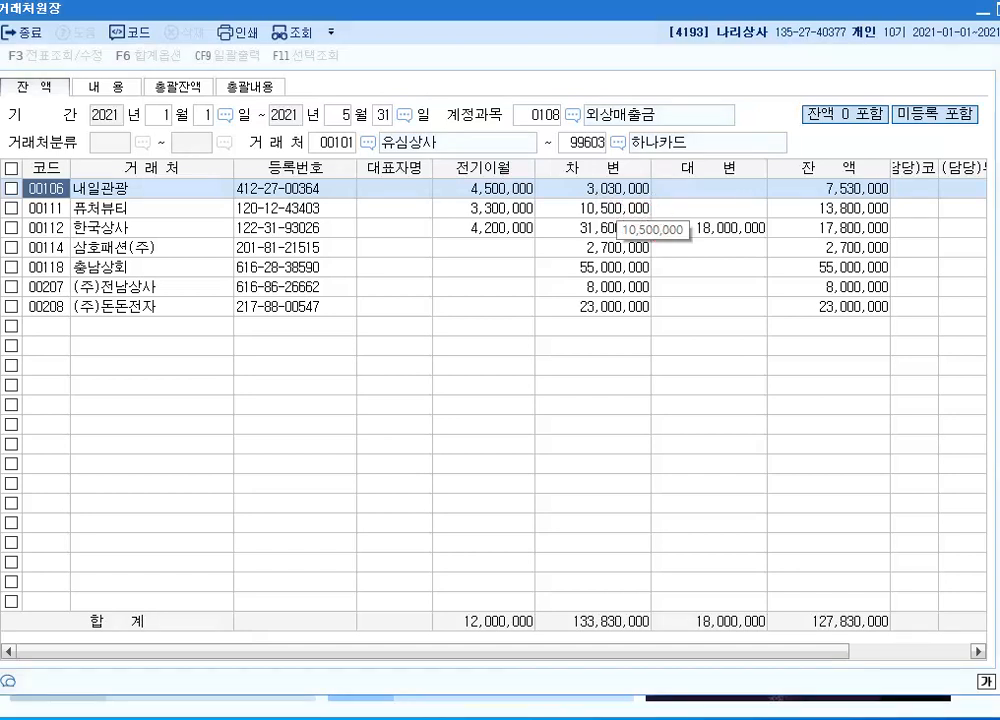
Box the 차변, 대변 and 잔액 headings with arrows and annotate them on screen with 외상매출금 발생액 and 회수액
{"action": "left_click_drag", "start_coordinate": [773, 142], "coordinate": [875, 178]}
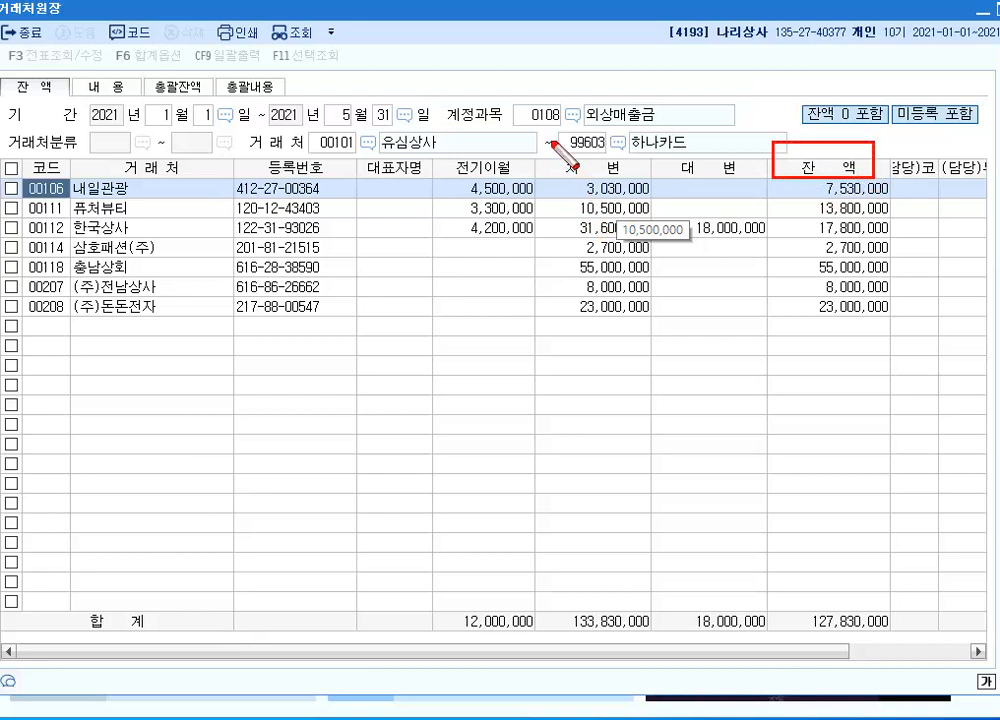
{"action": "mouse_move", "coordinate": [552, 142]}
{"action": "left_mouse_down"}
{"action": "mouse_move", "coordinate": [598, 176]}
{"action": "mouse_move", "coordinate": [626, 178]}
{"action": "left_mouse_up"}
{"action": "left_click_drag", "start_coordinate": [670, 141], "coordinate": [741, 180]}
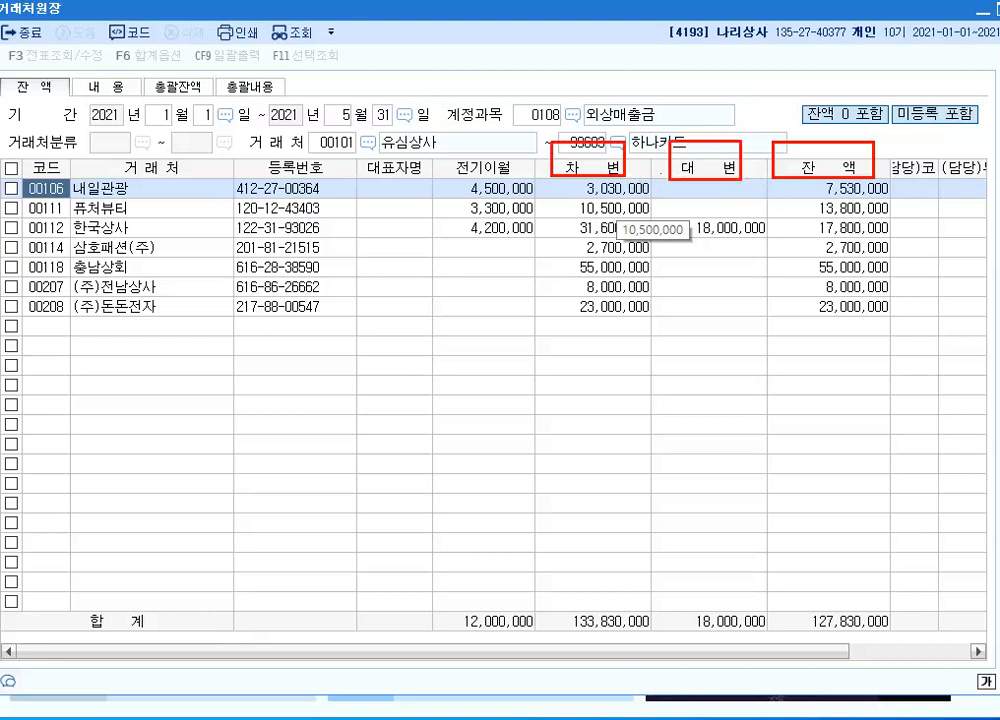
{"action": "left_click_drag", "start_coordinate": [586, 150], "coordinate": [587, 95]}
{"action": "left_click_drag", "start_coordinate": [697, 152], "coordinate": [697, 118]}
{"action": "left_click_drag", "start_coordinate": [828, 148], "coordinate": [826, 121]}
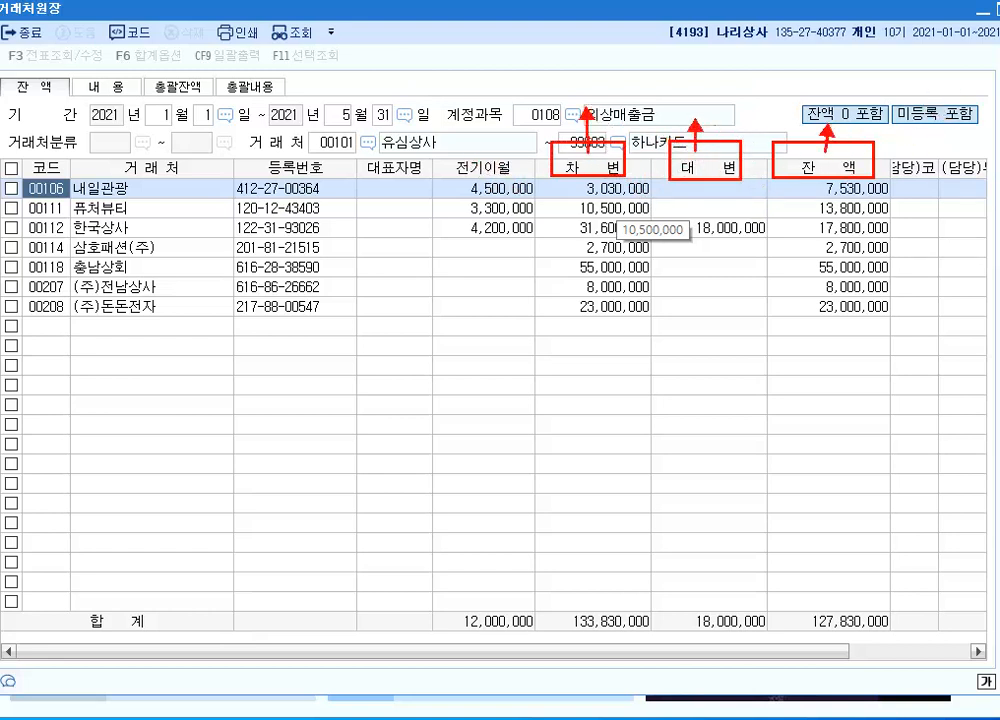
{"action": "left_click", "coordinate": [553, 79]}
{"action": "type", "text": "외상매출"}
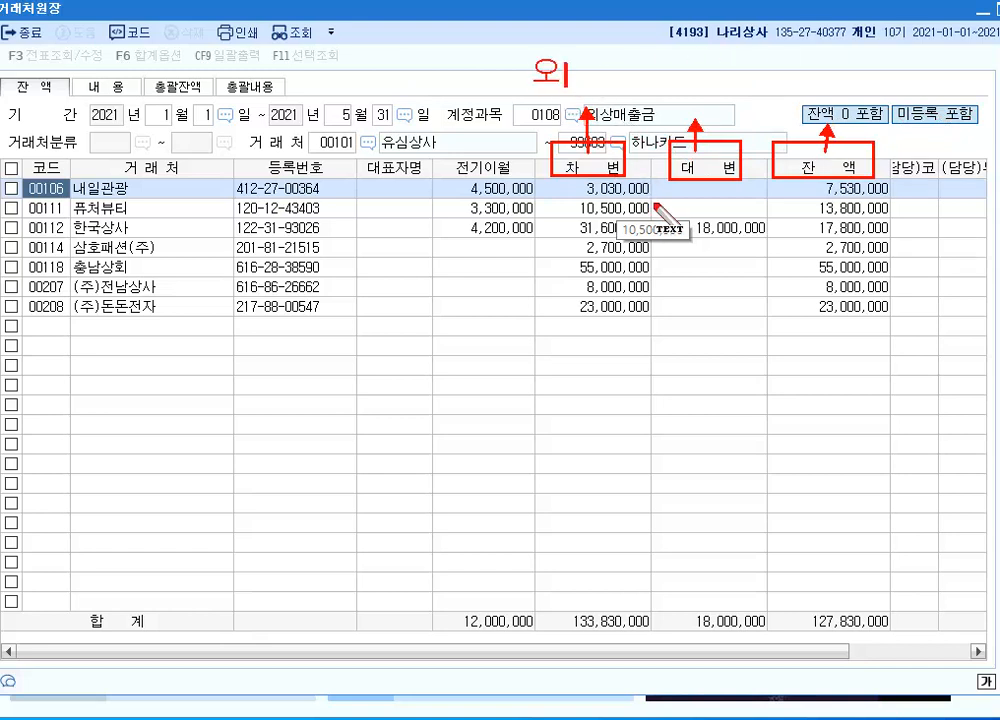
{"action": "type", "text": "금 발생"}
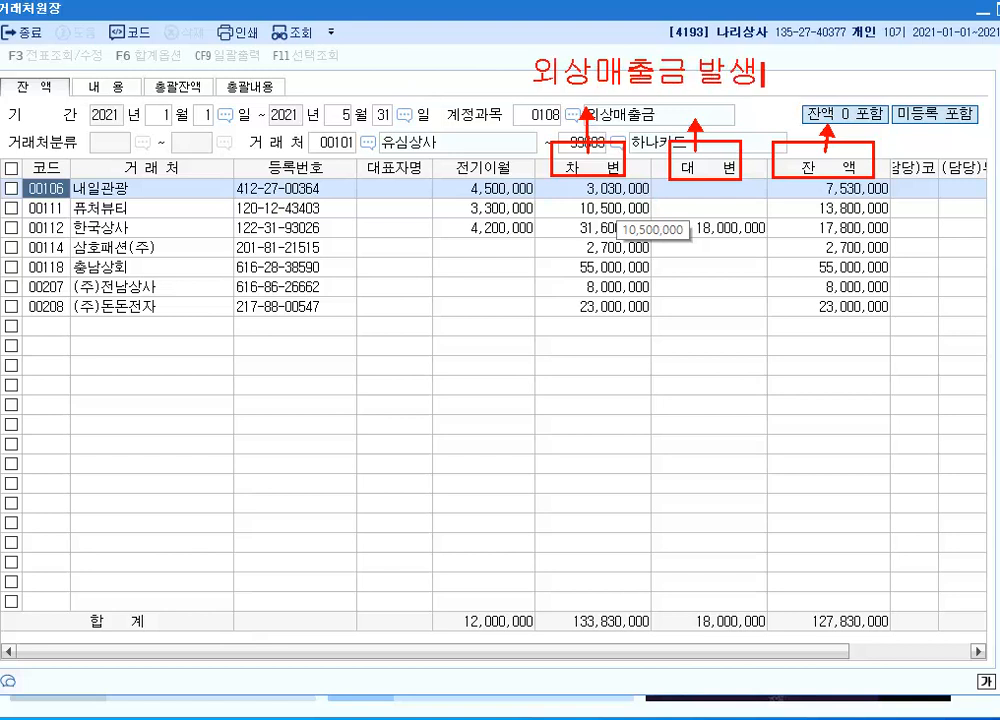
{"action": "type", "text": "액"}
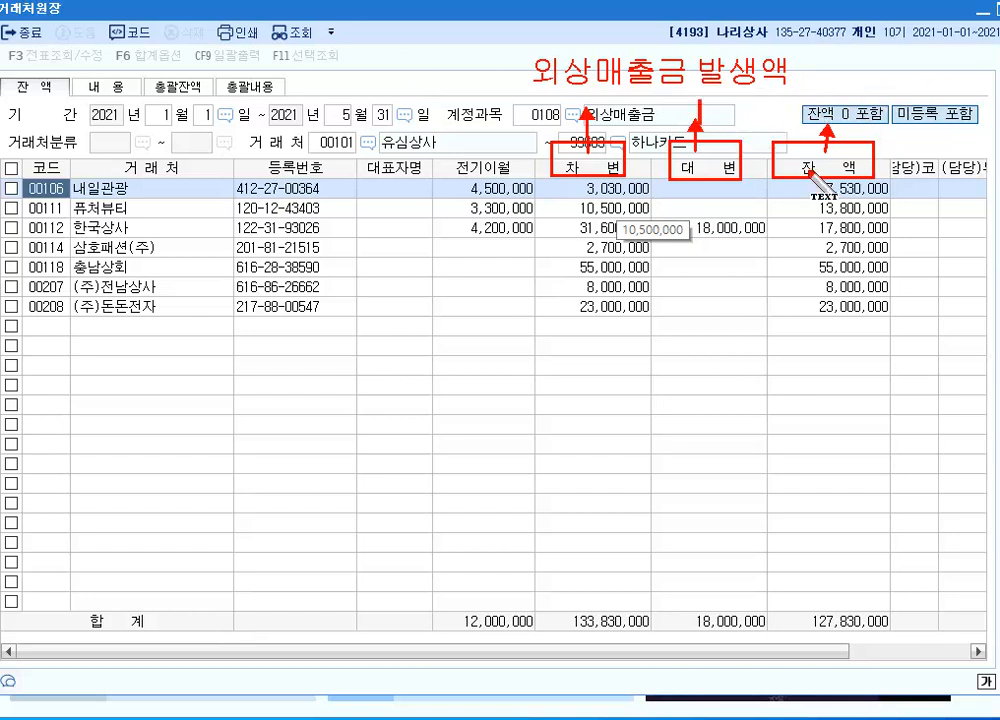
{"action": "type", "text": "회수액"}
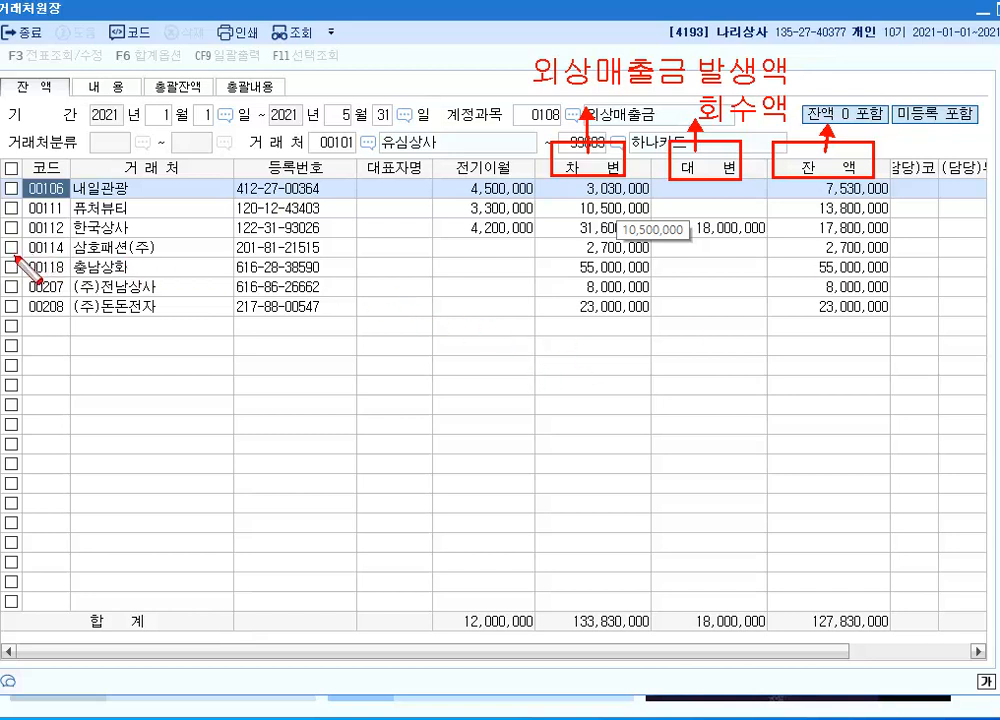
Mark the 충남상회 row to examine its 외상매출금 balance, clear the annotations, and close 거래처원장
{"action": "mouse_move", "coordinate": [22, 257]}
{"action": "left_mouse_down"}
{"action": "mouse_move", "coordinate": [735, 257]}
{"action": "mouse_move", "coordinate": [897, 279]}
{"action": "left_mouse_up"}
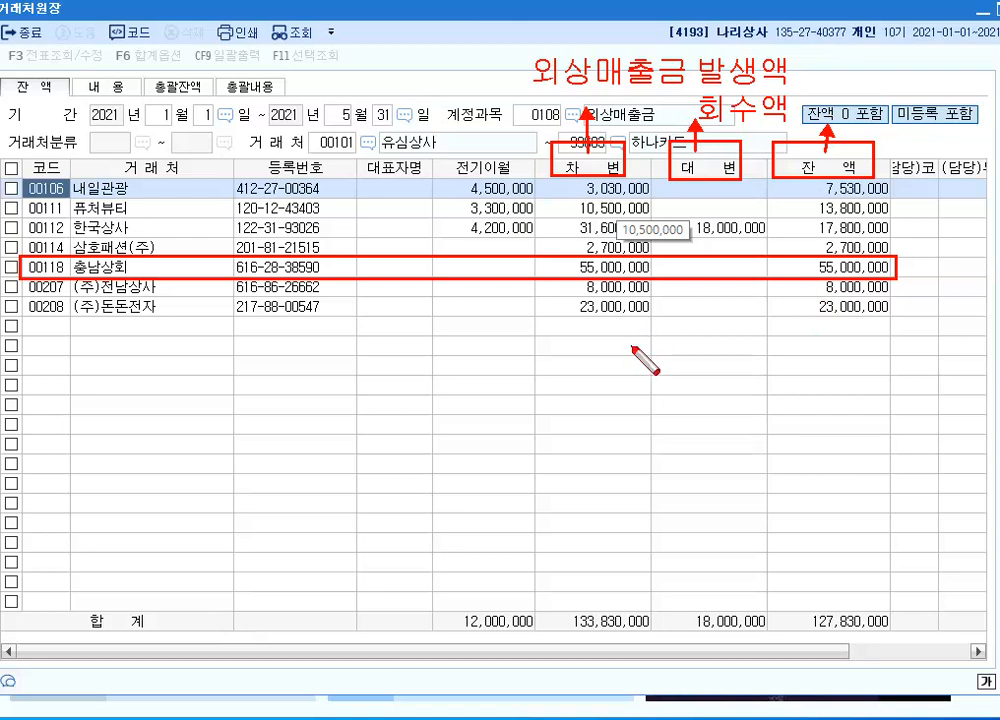
{"action": "key", "text": "Escape"}
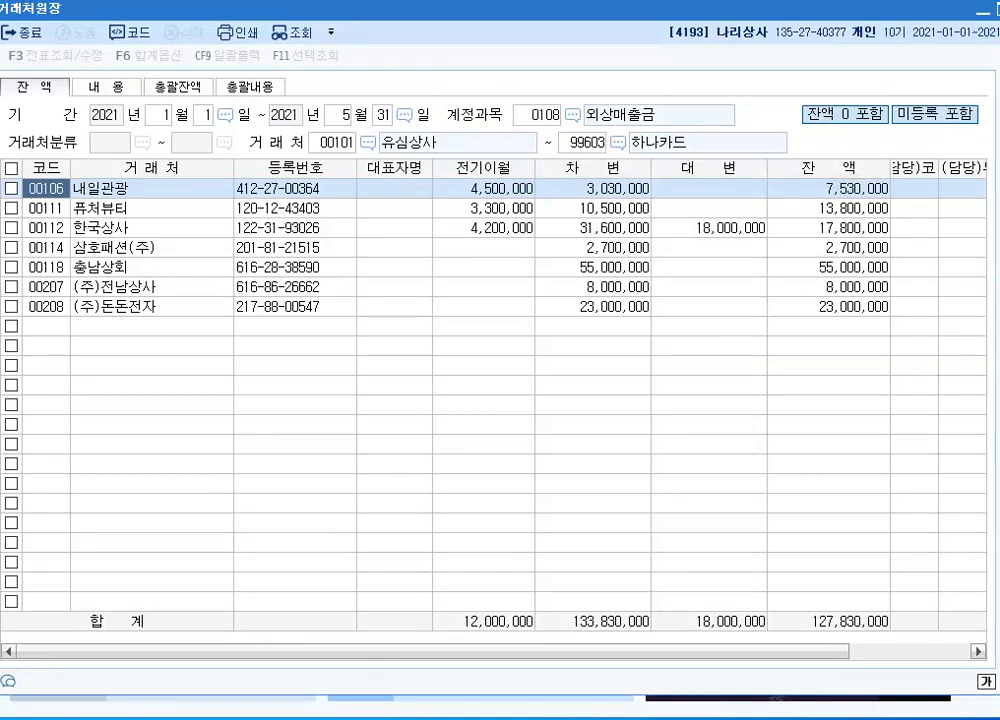
{"action": "key", "text": "Escape"}
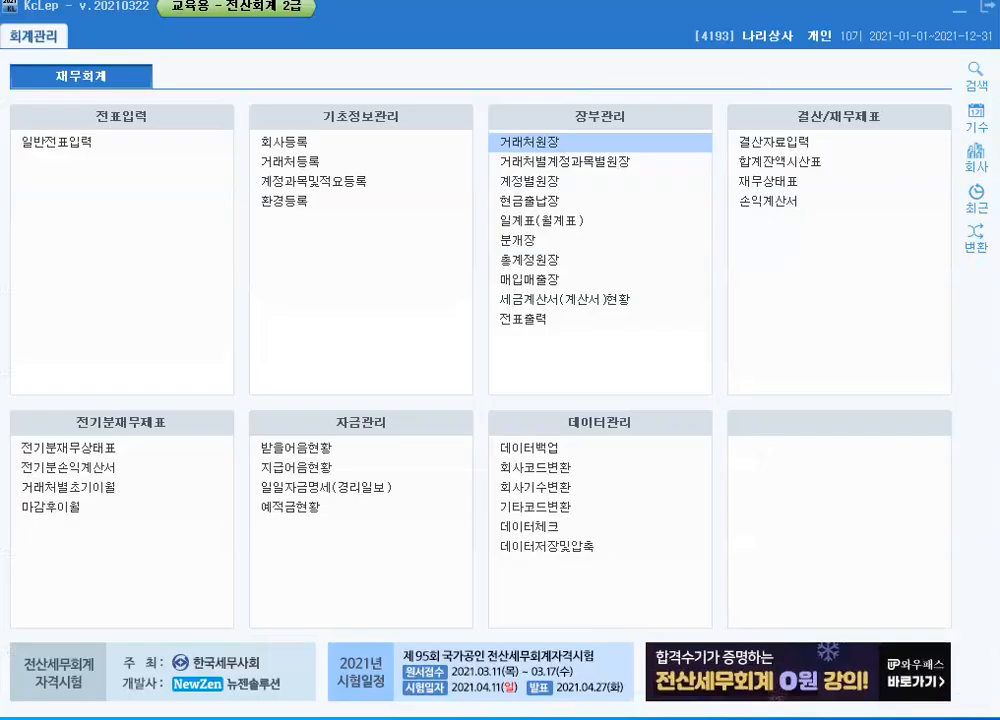
Open 계정별원장 and set the period to January 1 through June 30, 2021
{"action": "left_click", "coordinate": [520, 186]}
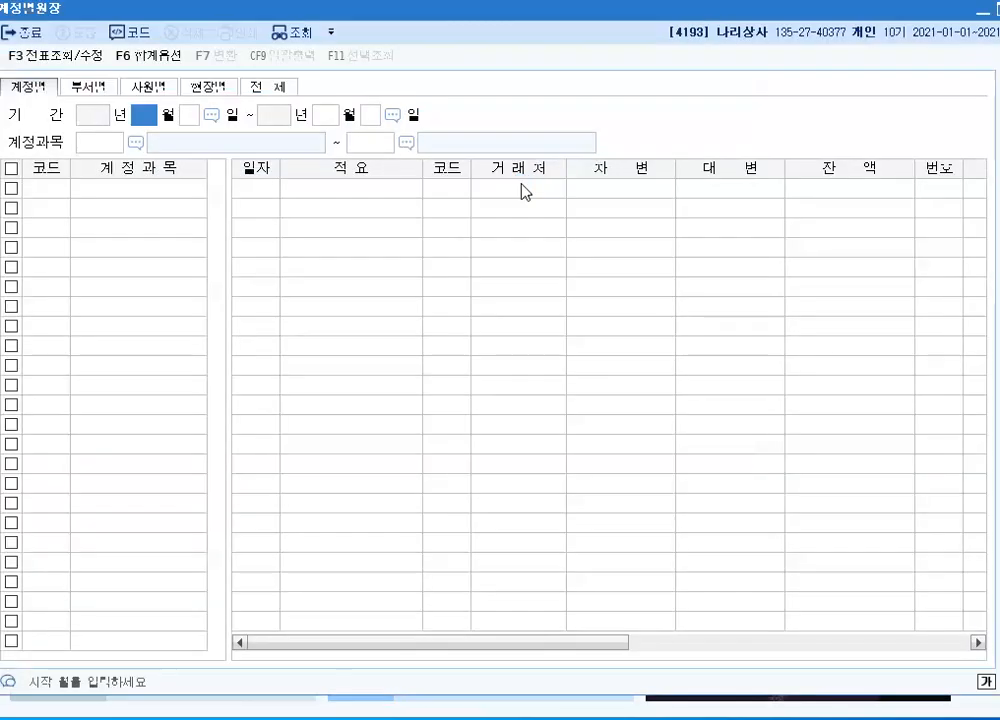
{"action": "type", "text": "1"}
{"action": "key", "text": "Return"}
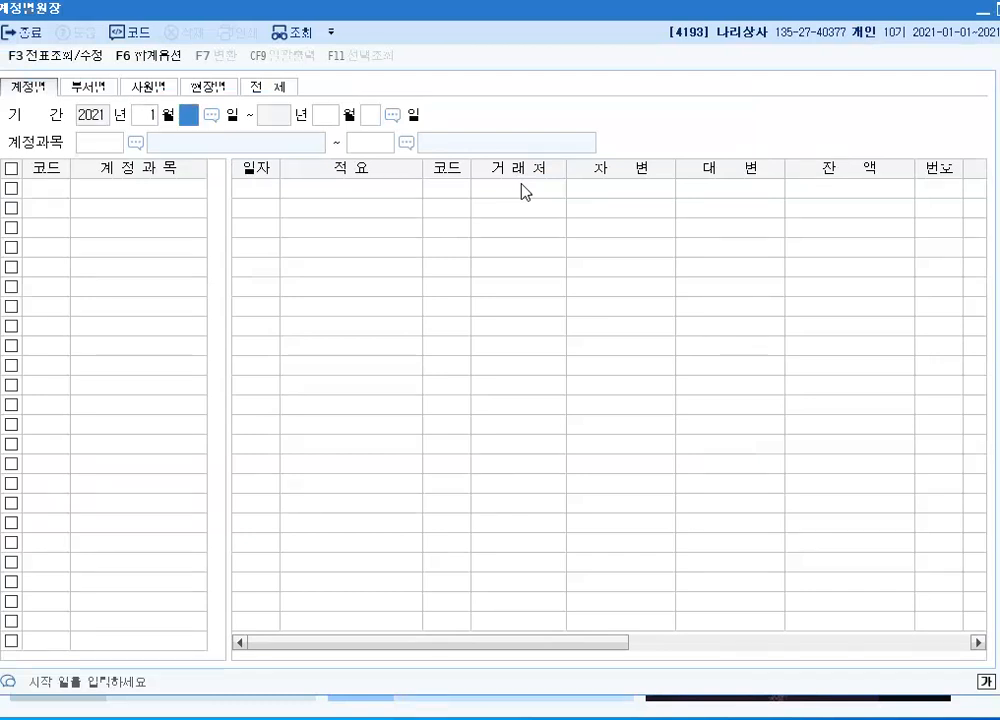
{"action": "type", "text": "1"}
{"action": "key", "text": "Return"}
{"action": "type", "text": "6"}
{"action": "key", "text": "Return"}
{"action": "type", "text": "30"}
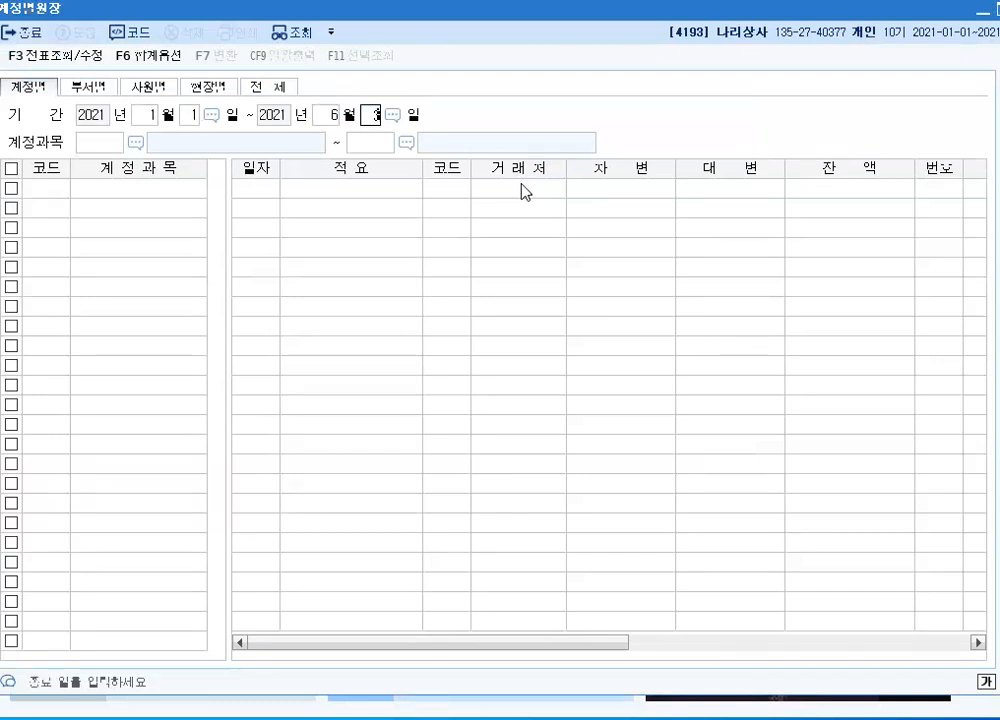
{"action": "key", "text": "Return"}
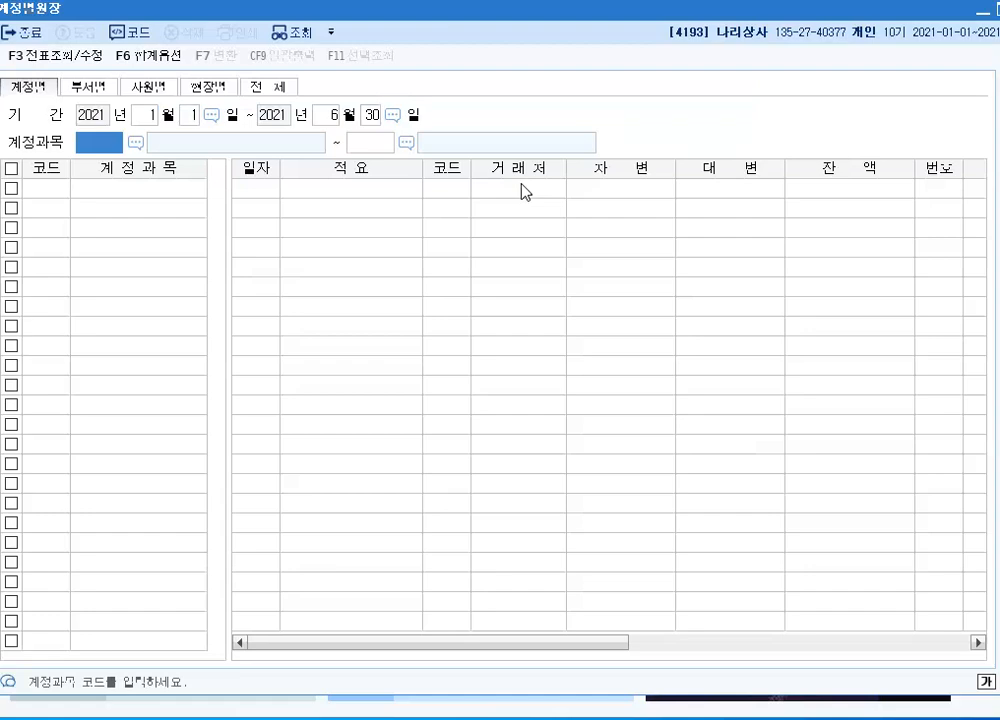
Look up account 0122 소모품 as both the start and end of the 계정과목 range
{"action": "key", "text": "F2"}
{"action": "type", "text": "소모"}
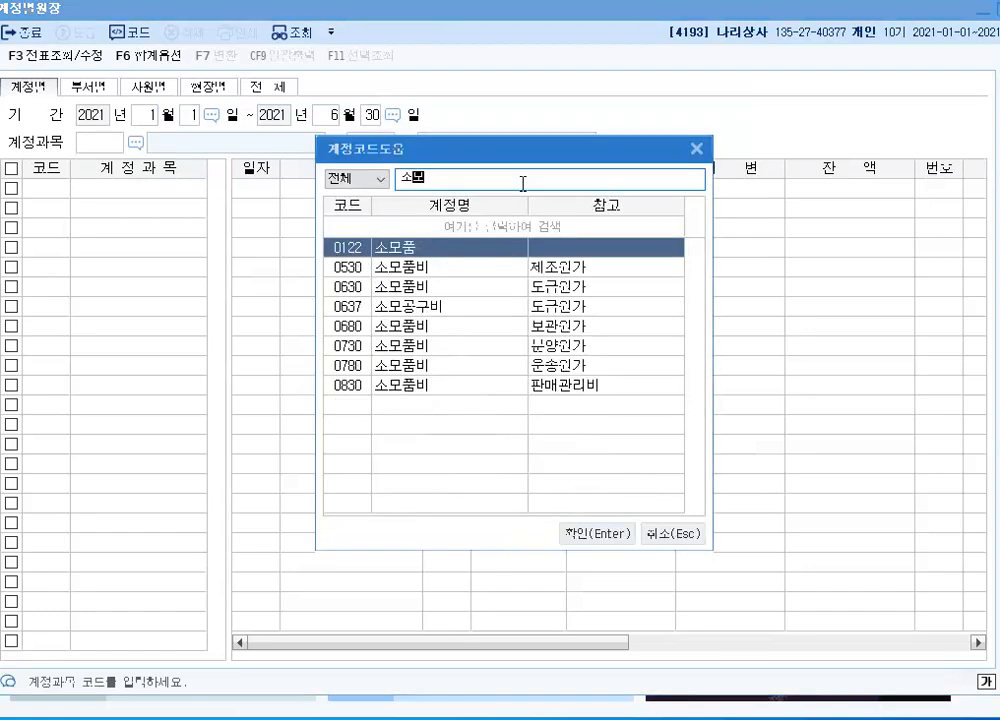
{"action": "key", "text": "Return"}
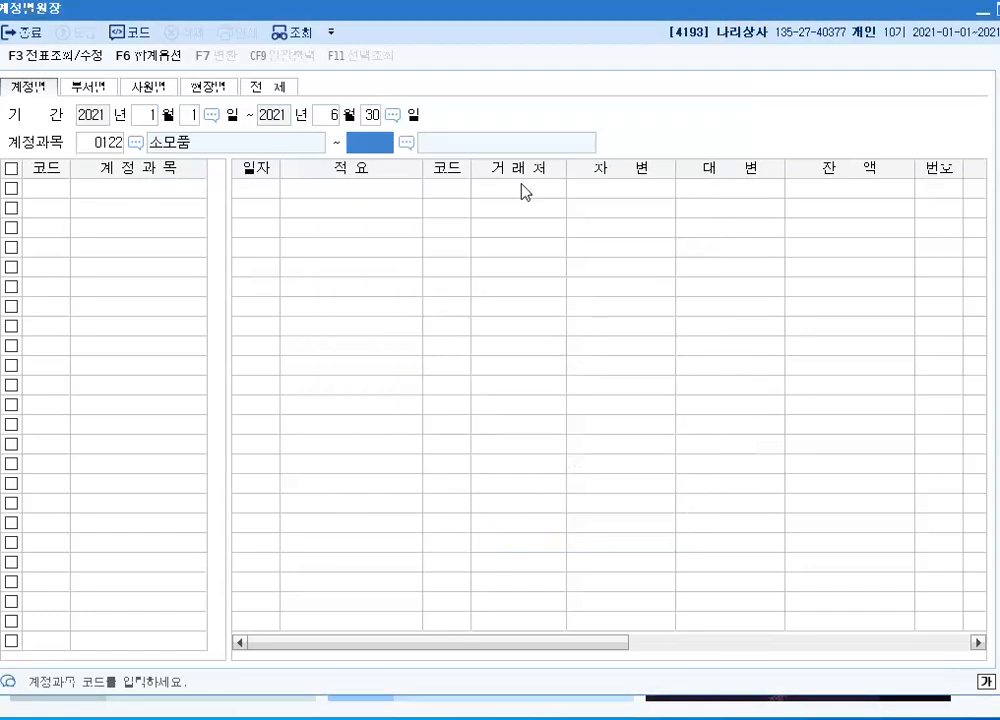
{"action": "type", "text": "122"}
{"action": "key", "text": "Return"}
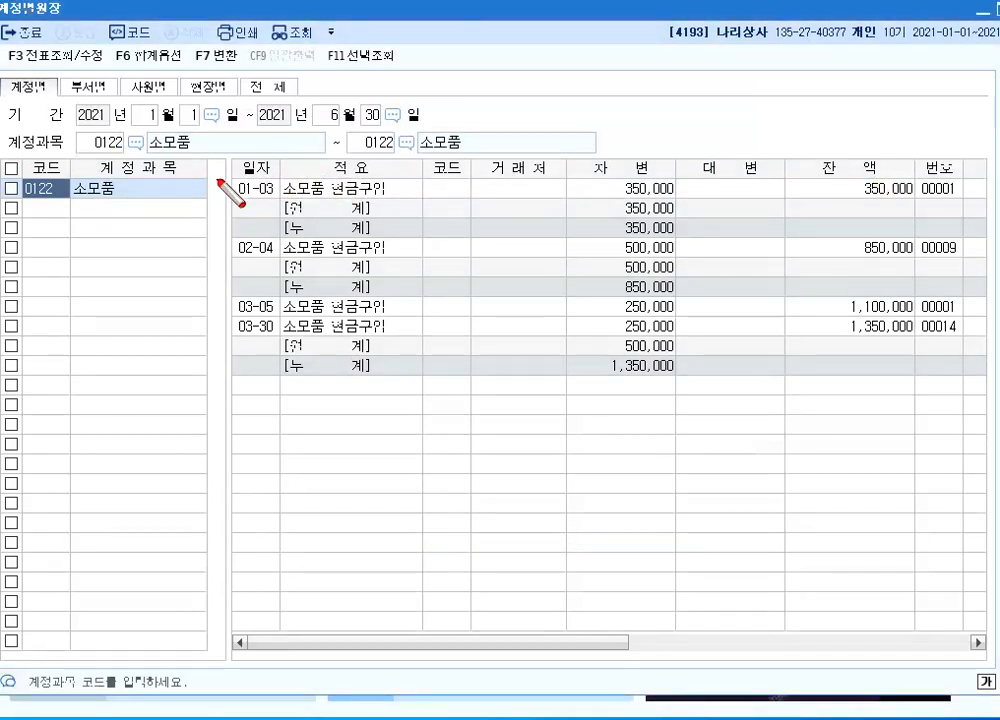
Box the 01-03, 02-04, 03-05 and 03-30 소모품 현금구입 entries and the March 차변 누계 on screen, and clear the annotations
{"action": "mouse_move", "coordinate": [231, 178]}
{"action": "left_mouse_down"}
{"action": "mouse_move", "coordinate": [295, 199]}
{"action": "mouse_move", "coordinate": [432, 199]}
{"action": "left_mouse_up"}
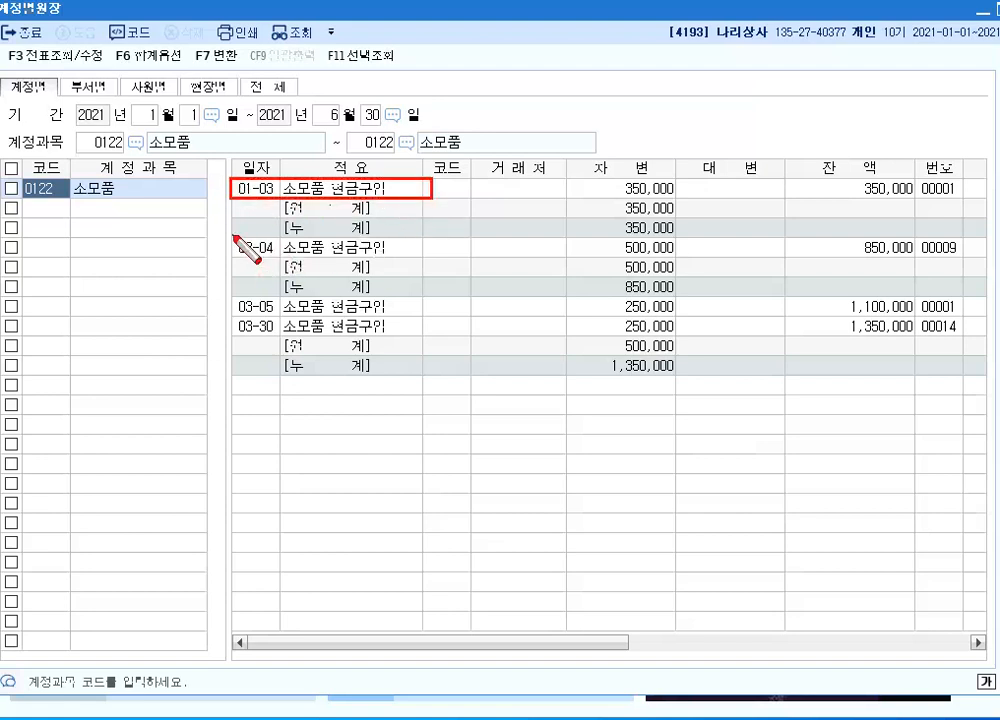
{"action": "left_click_drag", "start_coordinate": [233, 237], "coordinate": [444, 254]}
{"action": "left_click_drag", "start_coordinate": [230, 298], "coordinate": [417, 336]}
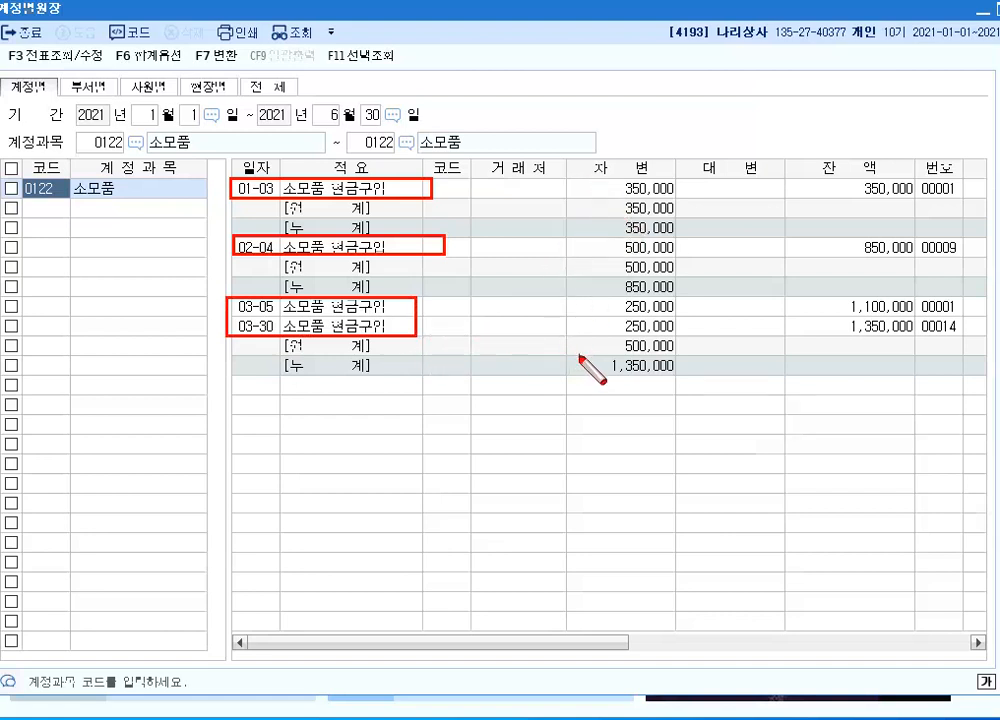
{"action": "left_click_drag", "start_coordinate": [583, 352], "coordinate": [705, 381]}
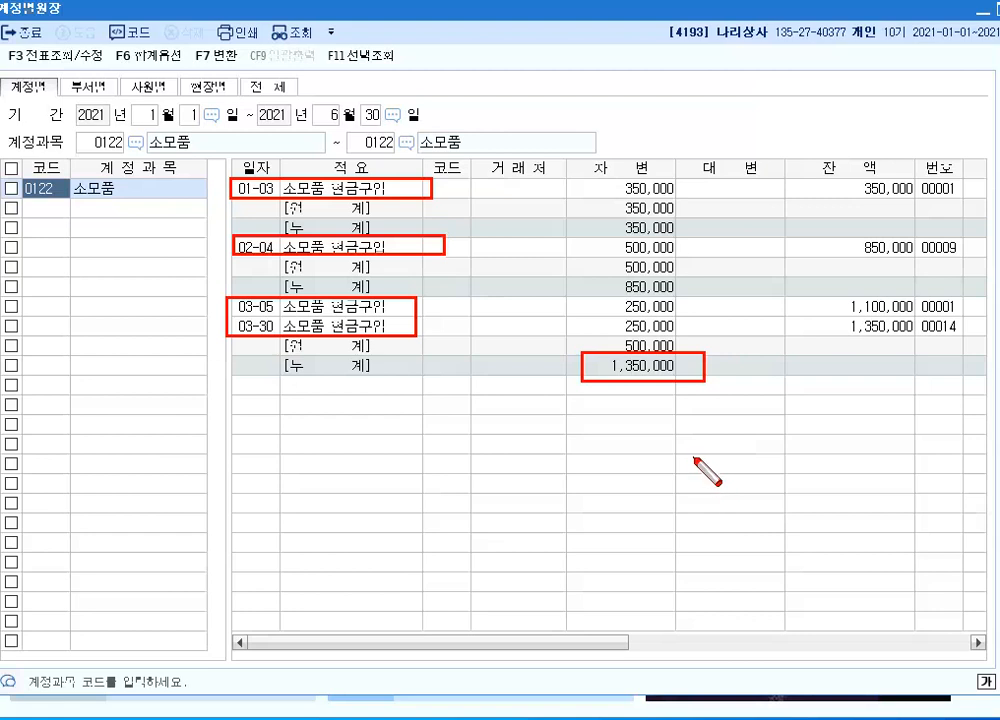
{"action": "key", "text": "Escape"}
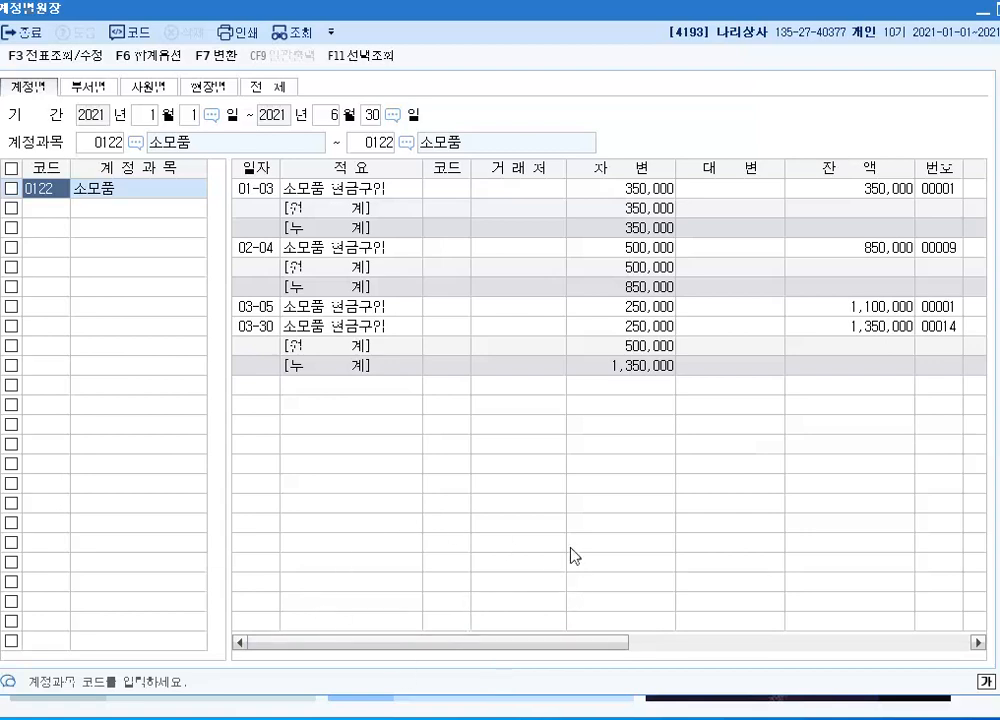
{"action": "left_click", "coordinate": [422, 718]}
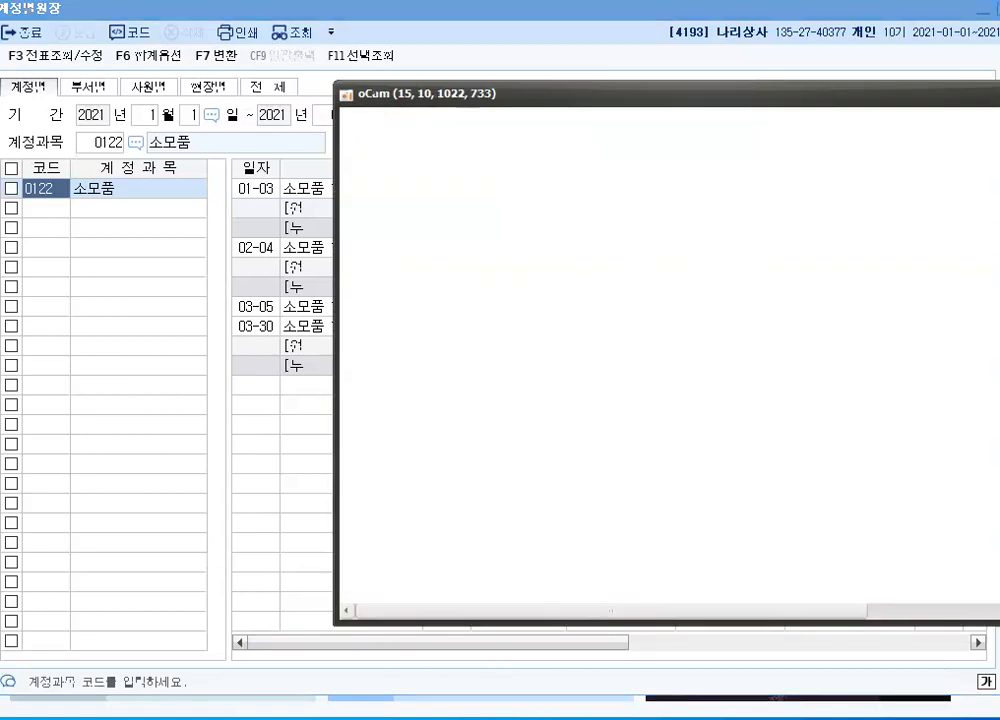